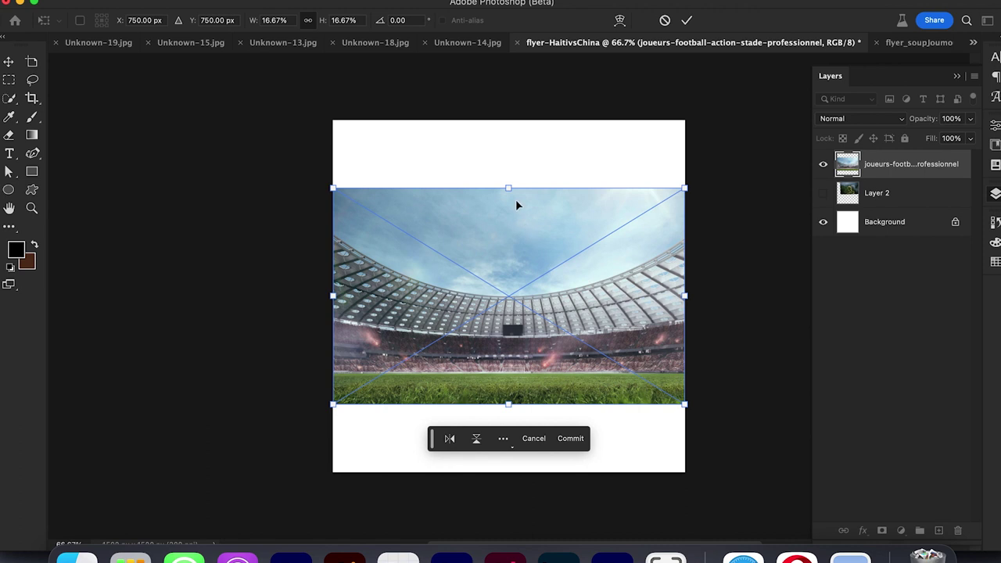
Step: Align the placed stadium photo with the canvas's lower edge and enlarge it until it covers the whole canvas
drag(511, 277, 514, 373)
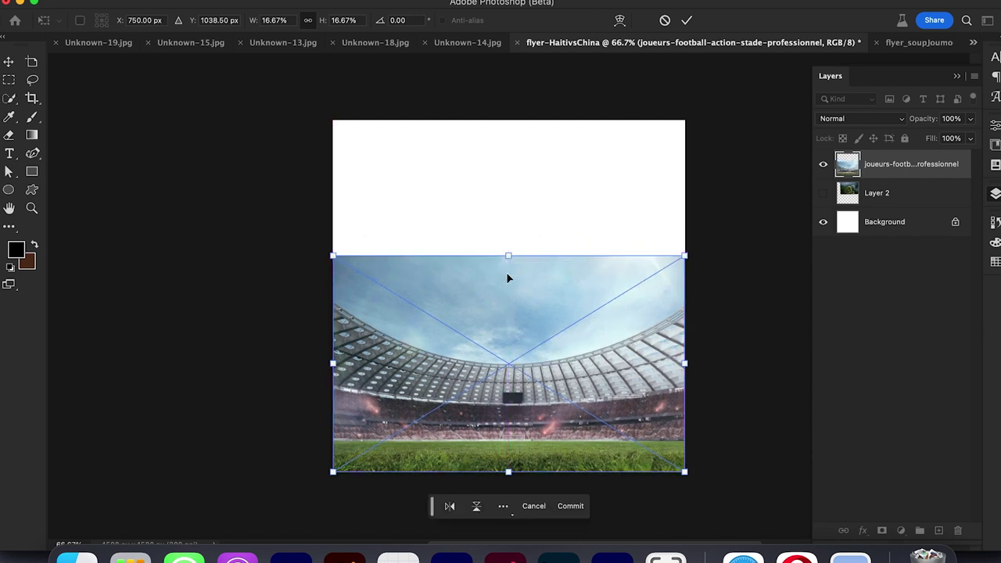
drag(510, 254, 528, 66)
key(Return)
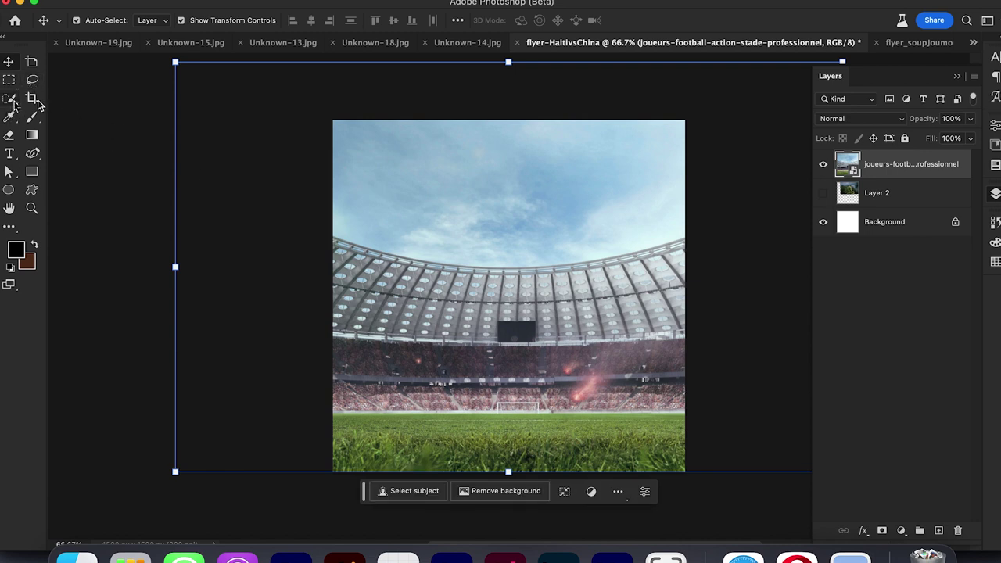
Step: Place the screenshot of the goalkeeper holding the ball from the Desktop folder into the flyer
click(77, 557)
click(116, 154)
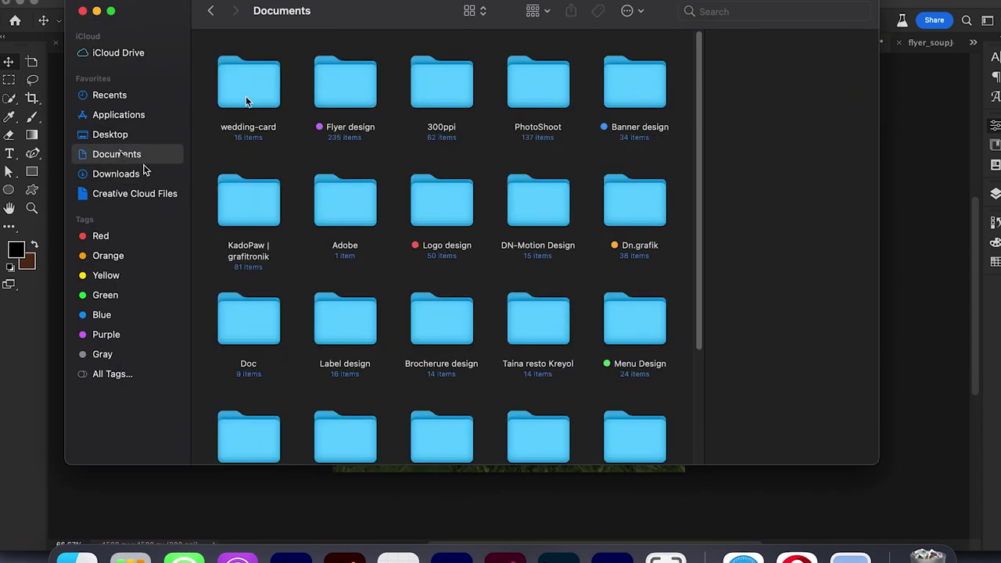
click(110, 134)
click(235, 78)
drag(235, 78, 234, 266)
key(Return)
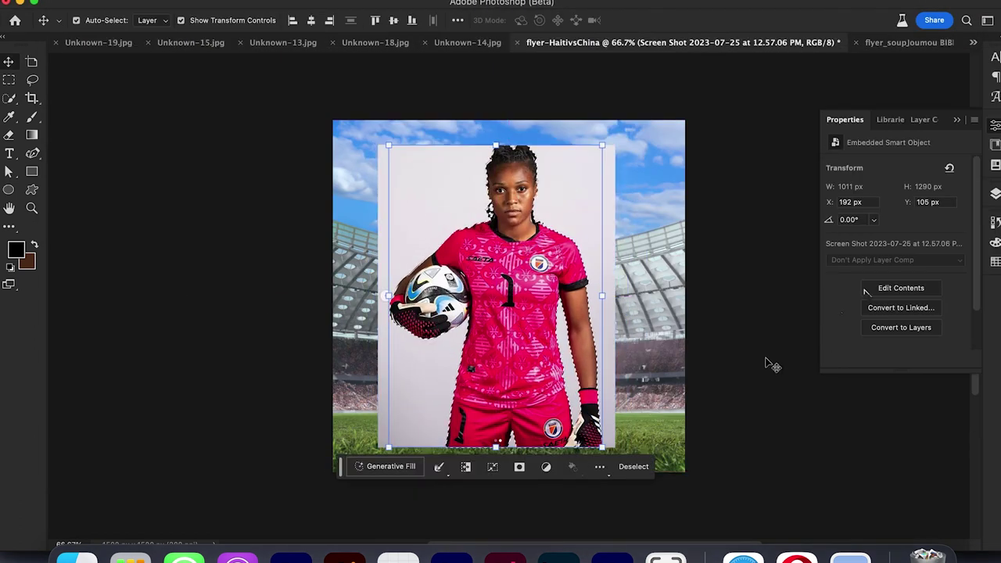
Step: Mask out the ball-holding goalkeeper's background and resize her to about 809 × 1032 px, left of the canvas centre
click(516, 468)
drag(496, 146, 496, 267)
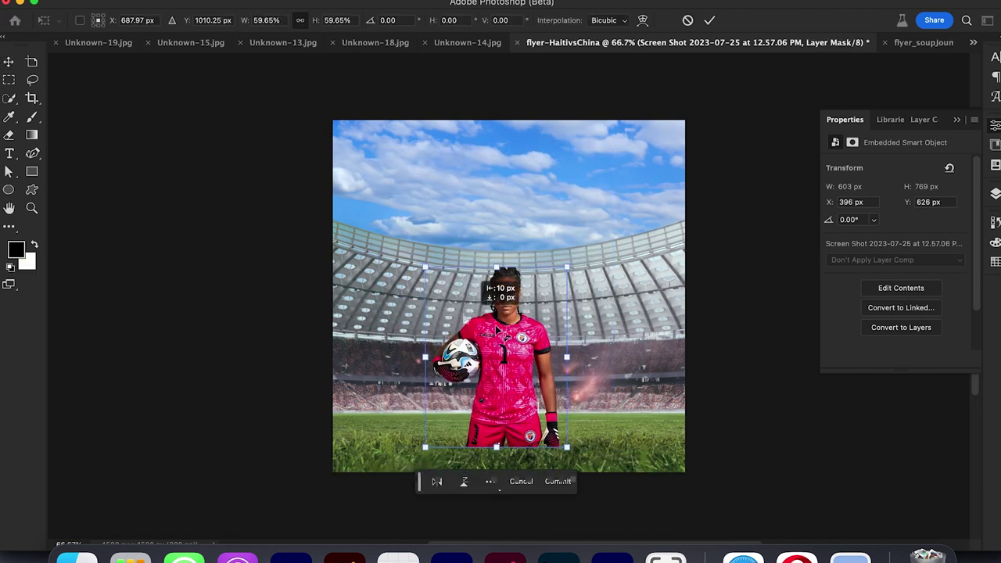
drag(515, 335, 441, 305)
drag(436, 236, 439, 170)
drag(443, 286, 460, 301)
key(Return)
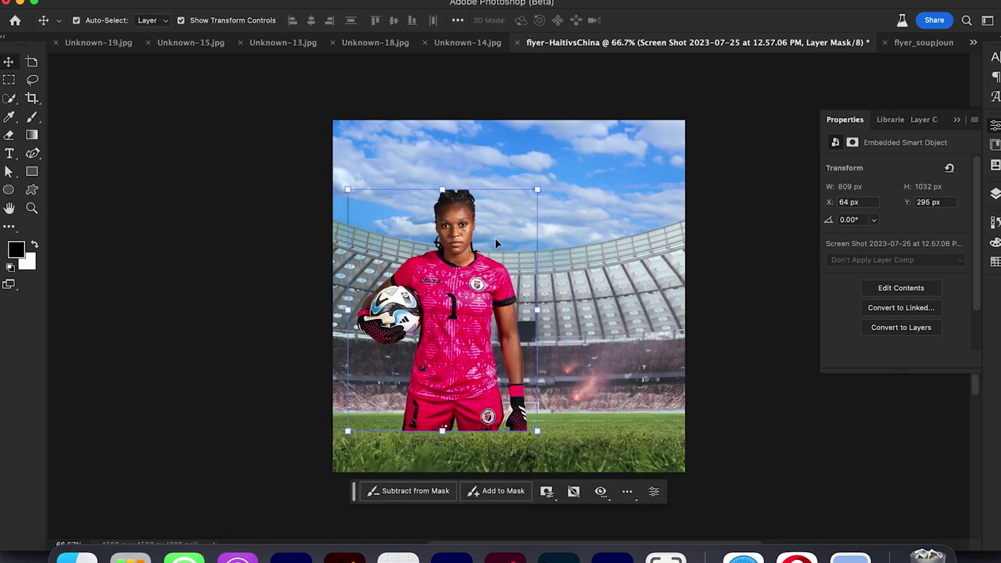
Step: Place the 12.57.00 PM screenshot of the goalkeeper with hands on hips into the flyer
click(64, 556)
drag(523, 126, 509, 180)
key(Return)
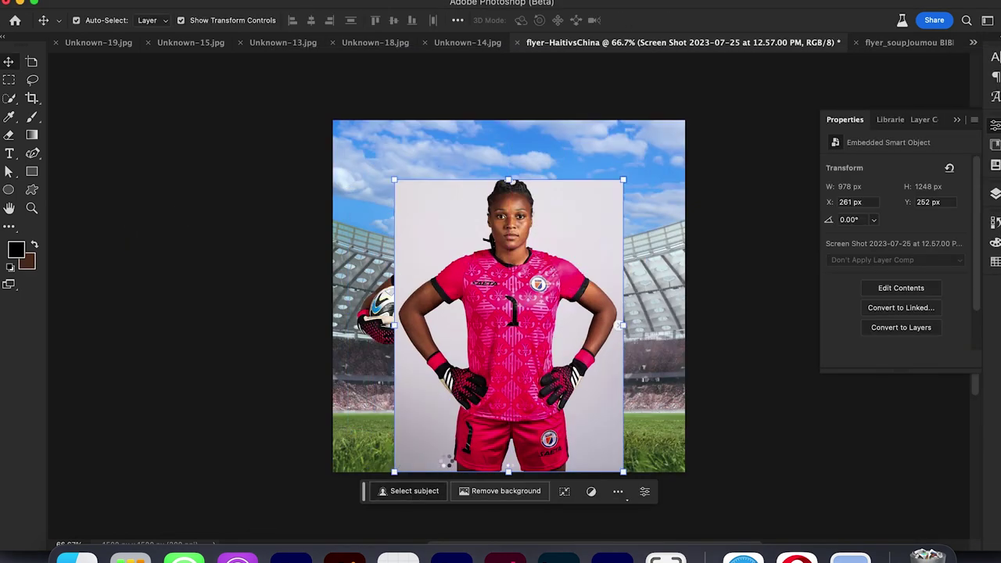
Step: Mask out the background of the hands-on-hips goalkeeper and scale her down near the canvas's lower centre
click(505, 491)
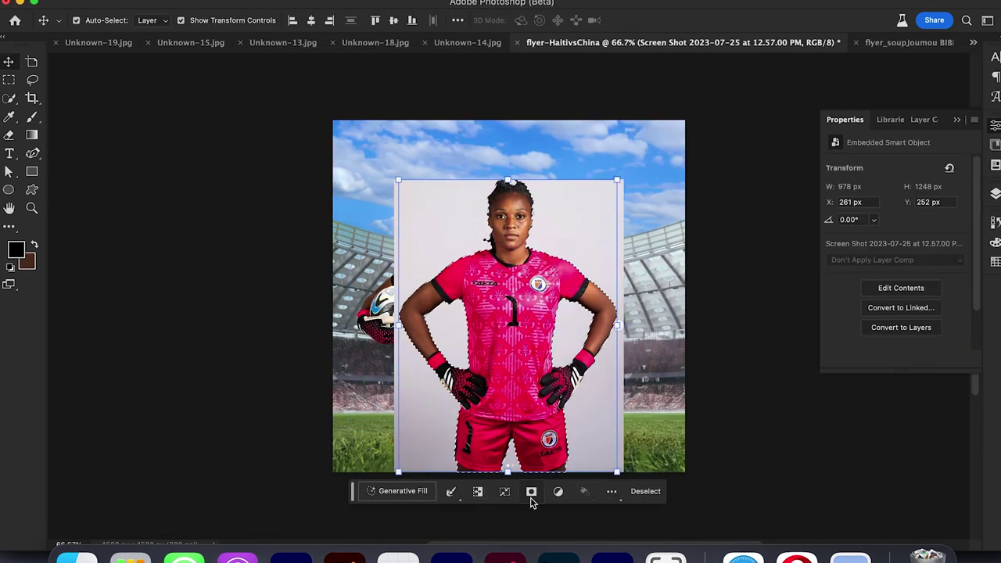
key(ctrl+t)
drag(508, 180, 508, 230)
drag(508, 346, 514, 312)
key(Return)
Step: Place the 12.56.07 PM screenshot of the goalkeeper with raised fists at about 1070 × 1287 px
click(76, 557)
drag(688, 125, 230, 303)
drag(508, 120, 508, 170)
drag(513, 342, 514, 328)
key(Return)
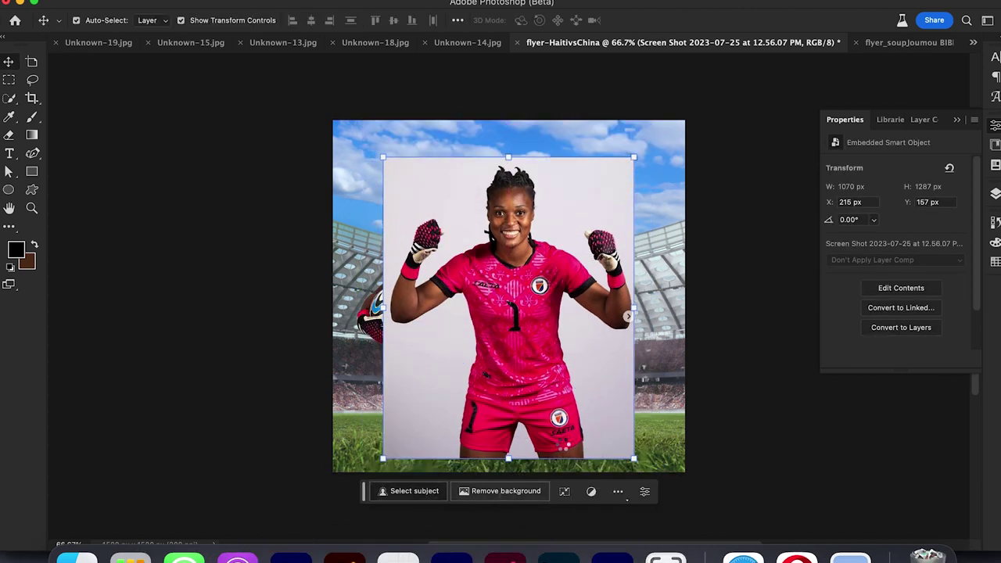
Step: Mask out the raised-fists goalkeeper's background and move her layer below the other two goalkeeper layers
click(536, 480)
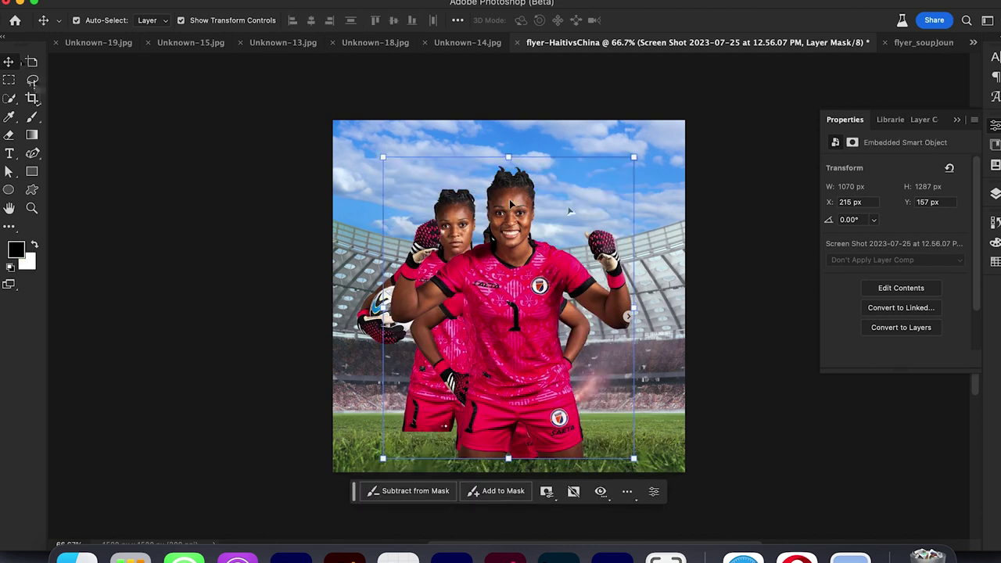
click(994, 194)
drag(916, 165, 912, 234)
Step: Scale the raised-fists goalkeeper down and arrange the three goalkeepers with the hands-on-hips one in front and the others behind
drag(508, 157, 550, 219)
key(Return)
click(222, 198)
drag(431, 222, 469, 232)
key(ctrl+t)
drag(457, 458, 457, 431)
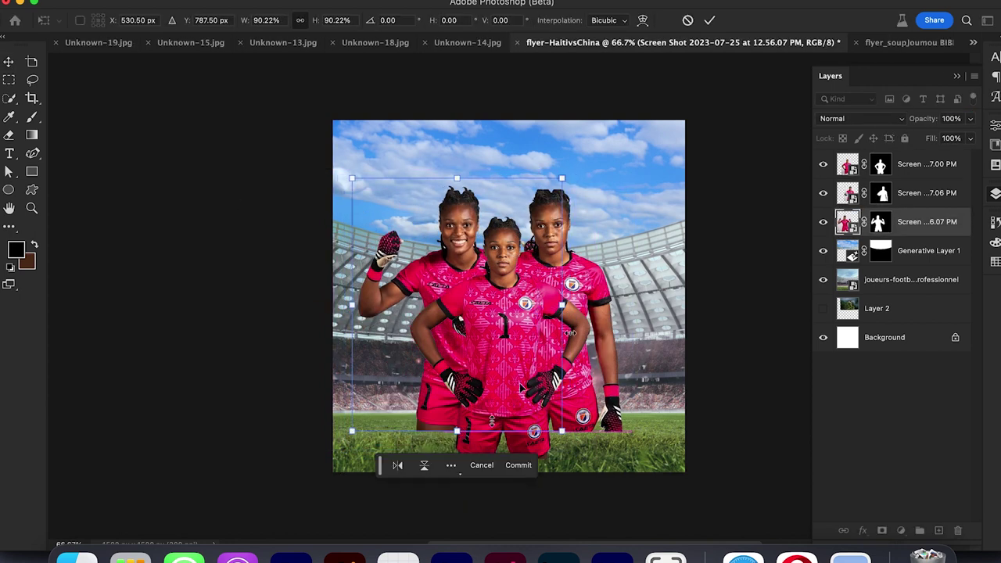
key(Return)
Step: Group the three goalkeeper layers
click(750, 226)
click(909, 224)
shift+click(911, 166)
key(super+g)
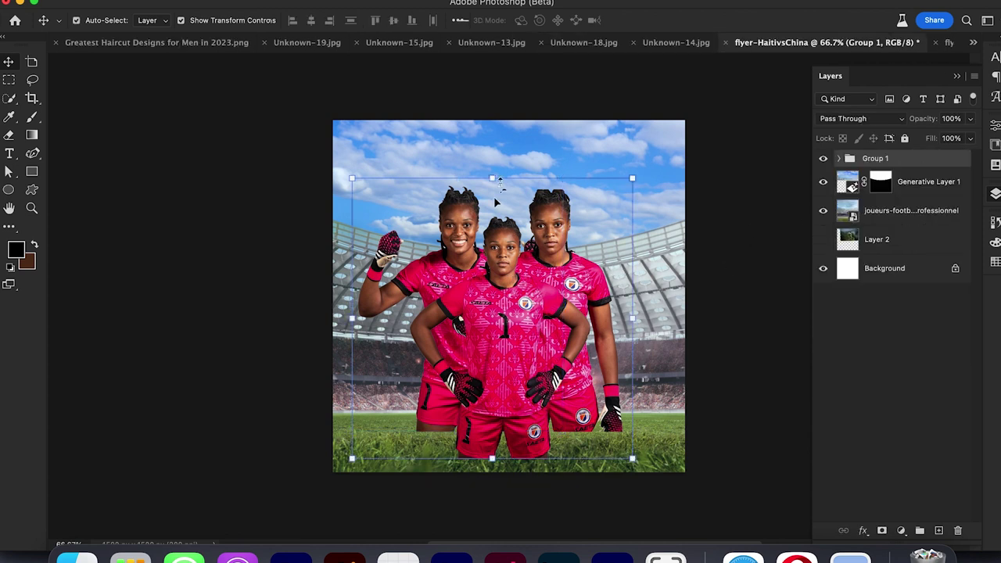
Step: Scale the goalkeeper group down, lower it past the canvas's bottom edge and centre it horizontally
key(super+t)
drag(492, 178, 494, 209)
drag(523, 325, 526, 374)
drag(498, 260, 499, 250)
key(Return)
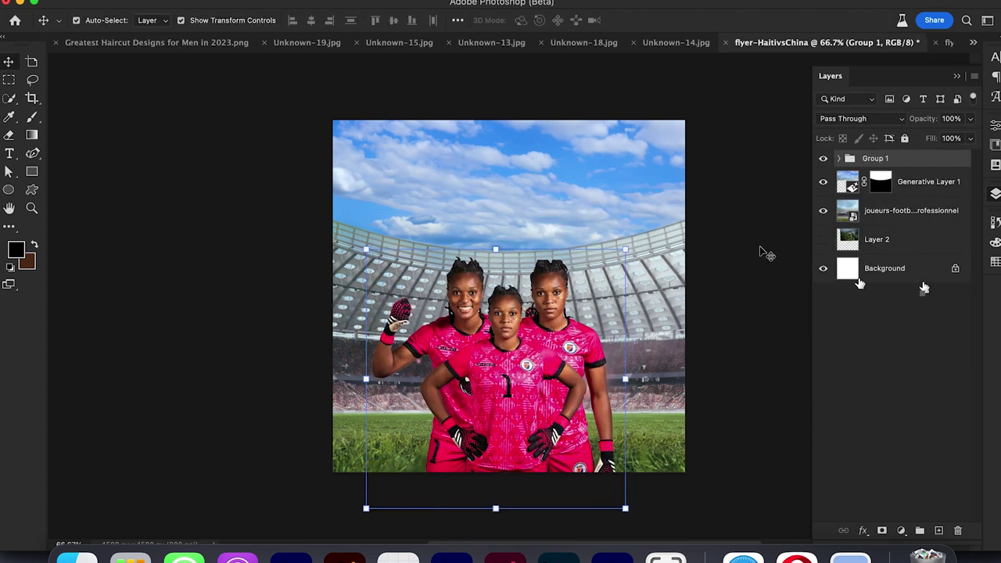
click(311, 21)
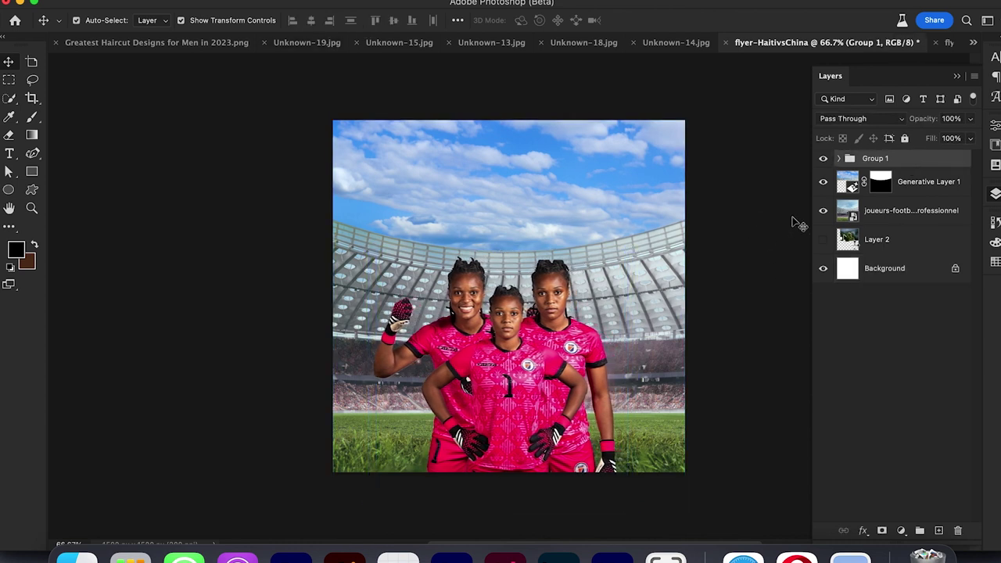
Step: Shift the goalkeeper group horizontally to the canvas's left side
key(super+t)
drag(567, 381, 482, 382)
key(Return)
Step: Place the 12.56.33 PM screenshot of the goalkeeper in the green kit, centred on the canvas
click(67, 554)
drag(606, 133, 196, 309)
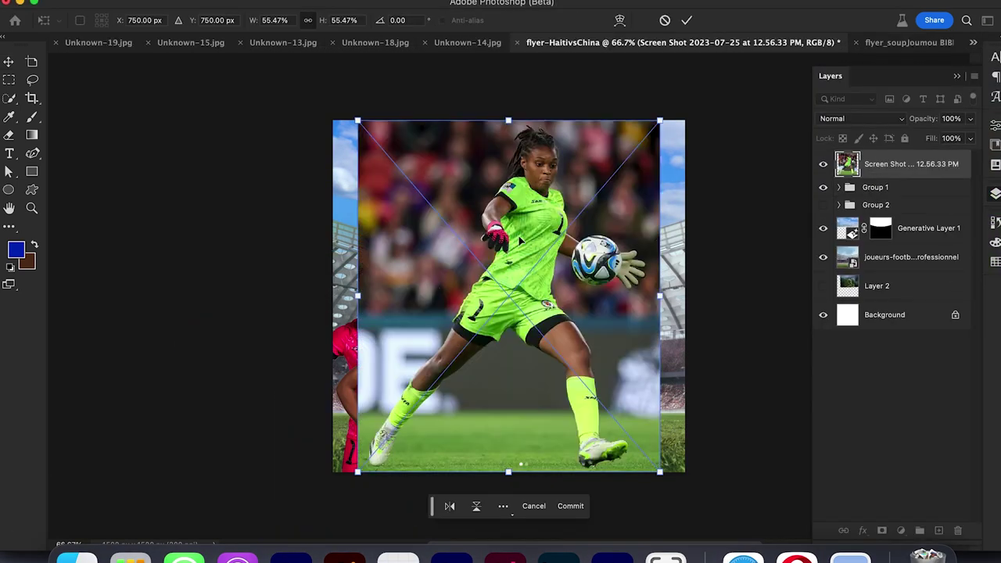
key(Return)
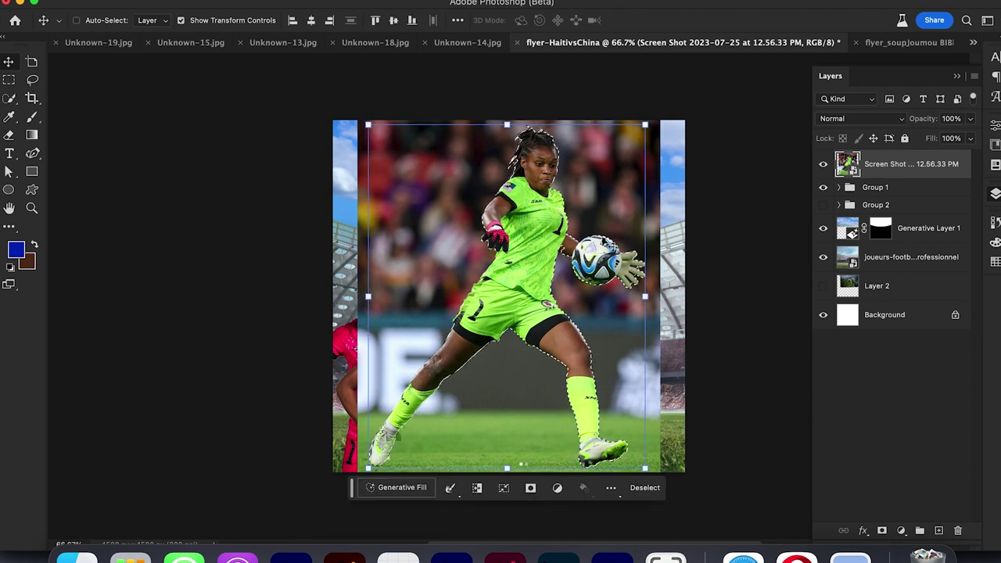
Step: Refine the green-kit goalkeeper's selection around the ball and glove with the Lasso, subtracting the background gaps between the fingers
scroll(598, 241, up, 10)
click(32, 80)
mouse_move(366, 362)
mouse_down()
mouse_move(327, 350)
mouse_move(318, 336)
mouse_up()
scroll(577, 268, right, 5)
scroll(577, 268, down, 4)
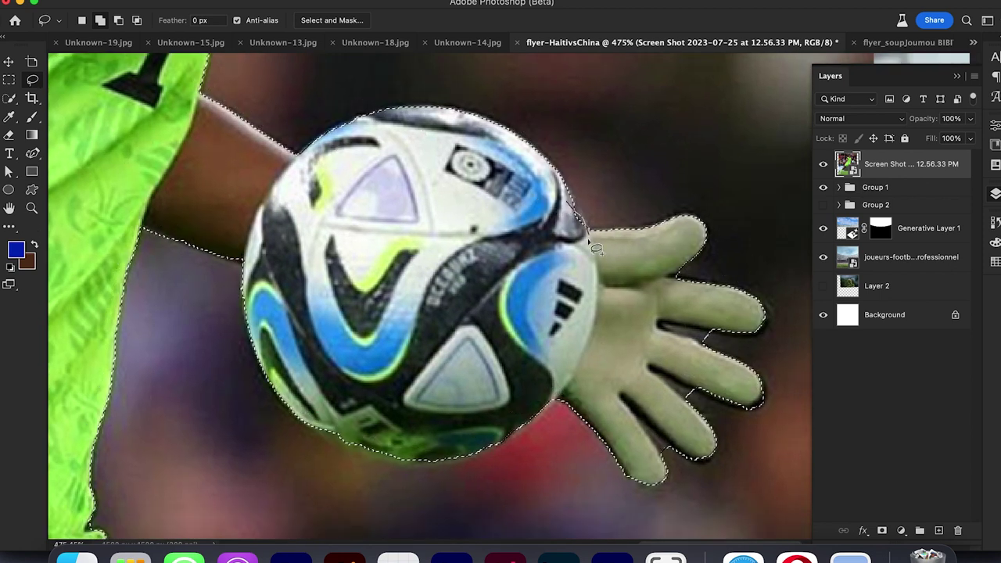
drag(698, 348, 722, 348)
click(119, 20)
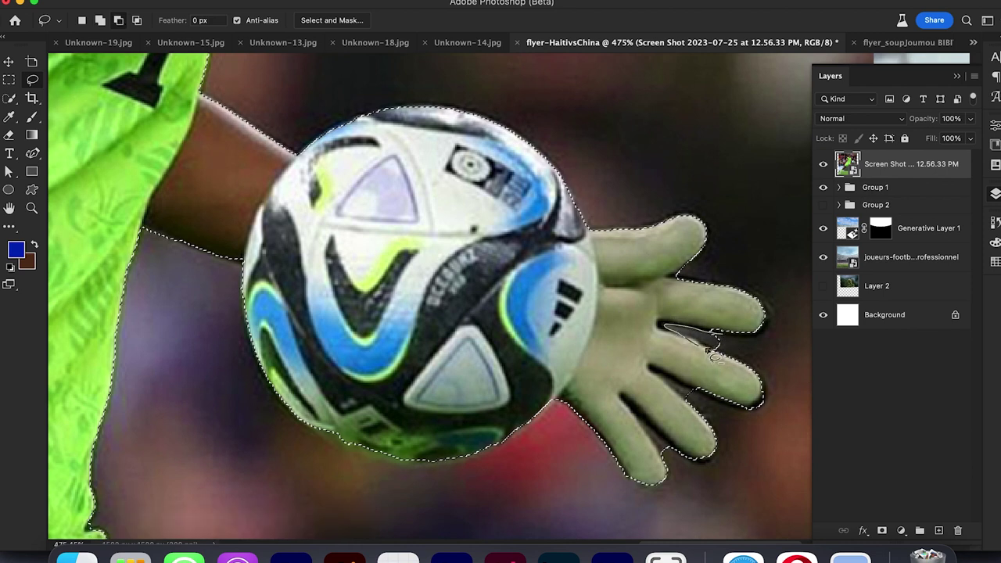
drag(717, 413, 760, 408)
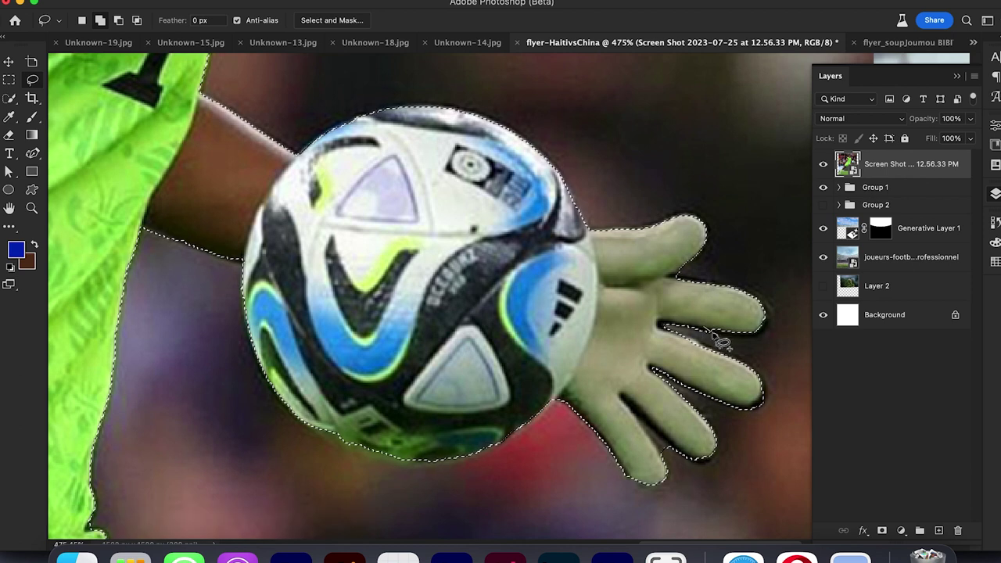
drag(713, 297, 713, 336)
mouse_move(681, 432)
mouse_down()
mouse_move(668, 307)
mouse_move(655, 324)
mouse_move(664, 338)
mouse_up()
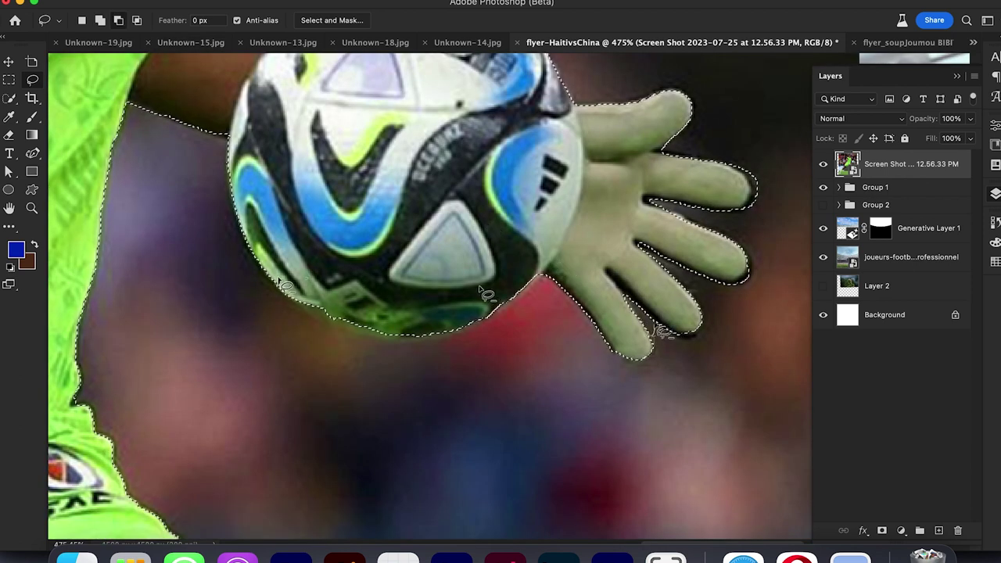
Step: Add the ball's lower edge to the selection and mask out the green-kit goalkeeper's background
drag(281, 285, 376, 339)
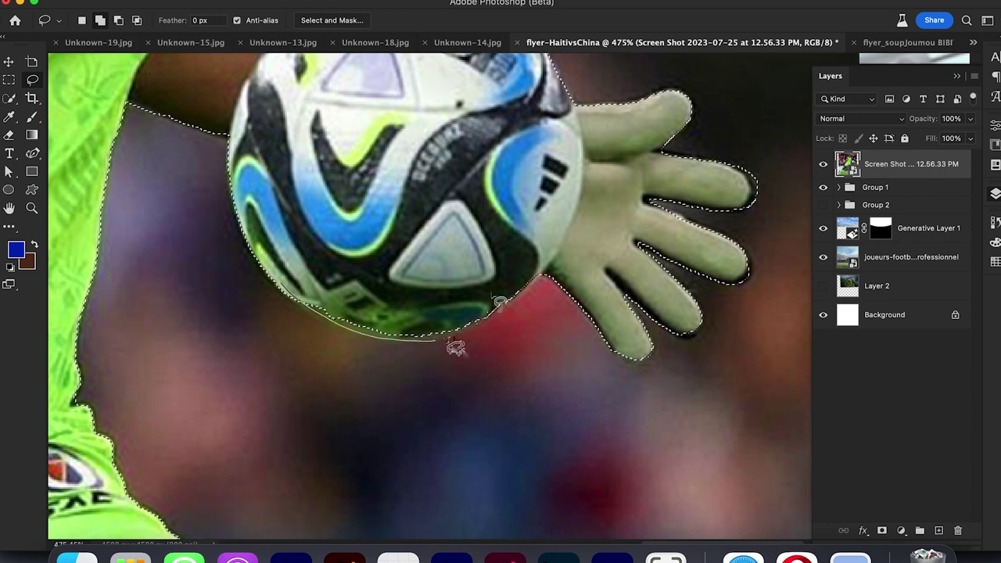
drag(280, 281, 292, 294)
scroll(335, 272, down, 10)
drag(250, 430, 490, 219)
drag(424, 395, 503, 194)
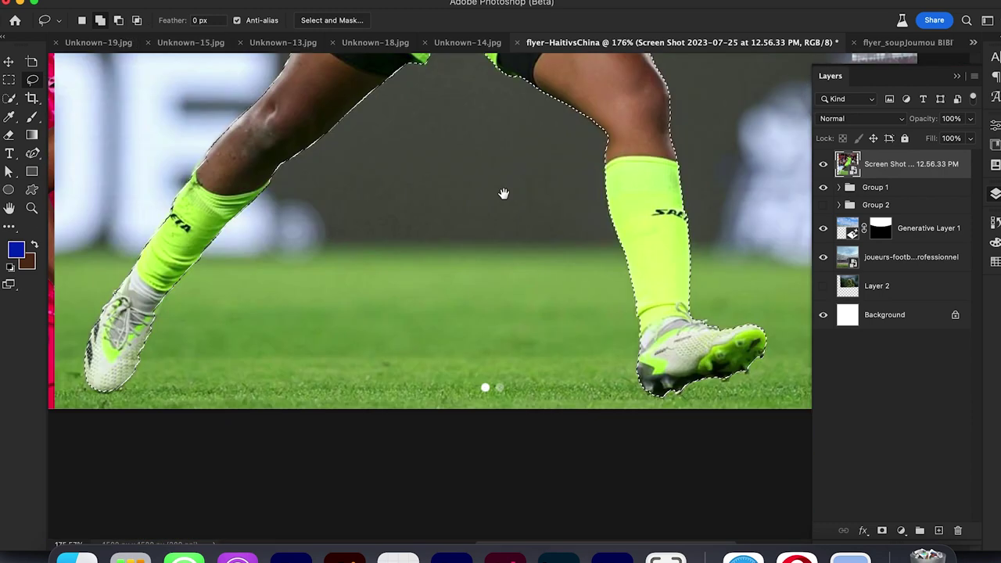
scroll(551, 262, down, 4)
drag(539, 232, 486, 355)
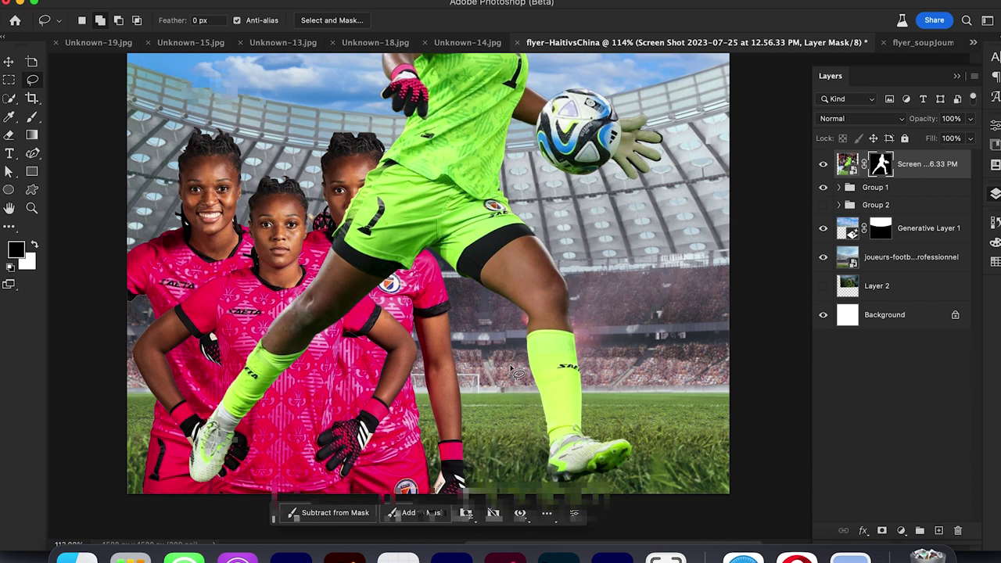
Step: Scale the green-kit goalkeeper to about 70.84% and stand her on the grass beside the group
scroll(485, 356, down, 8)
click(9, 64)
drag(474, 161, 474, 235)
scroll(477, 242, down, 1)
scroll(551, 363, up, 2)
scroll(556, 336, up, 5)
drag(555, 344, 556, 311)
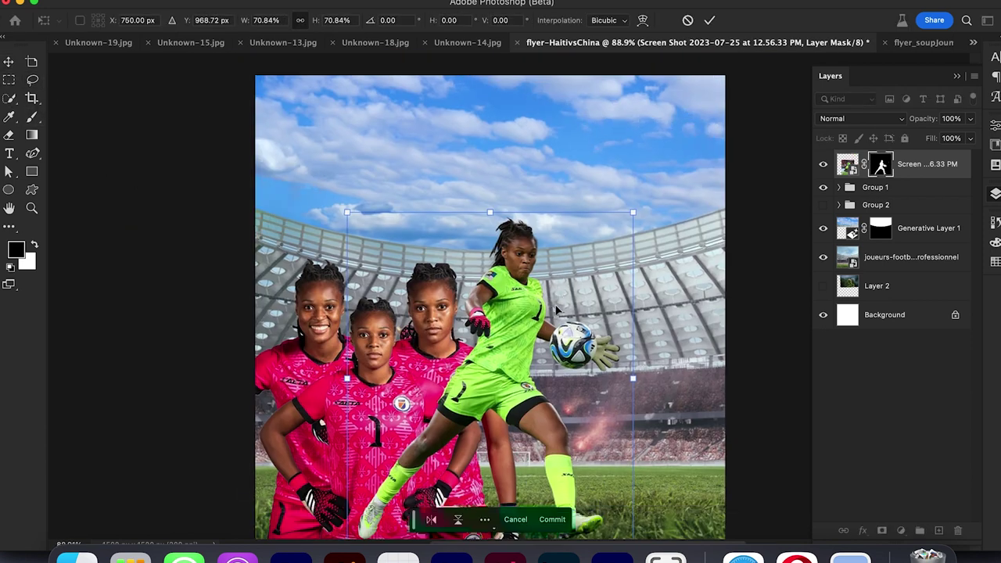
scroll(557, 311, down, 1)
key(Return)
Step: Place haiti-goalie.jpg from the Downloads folder into the flyer
click(77, 559)
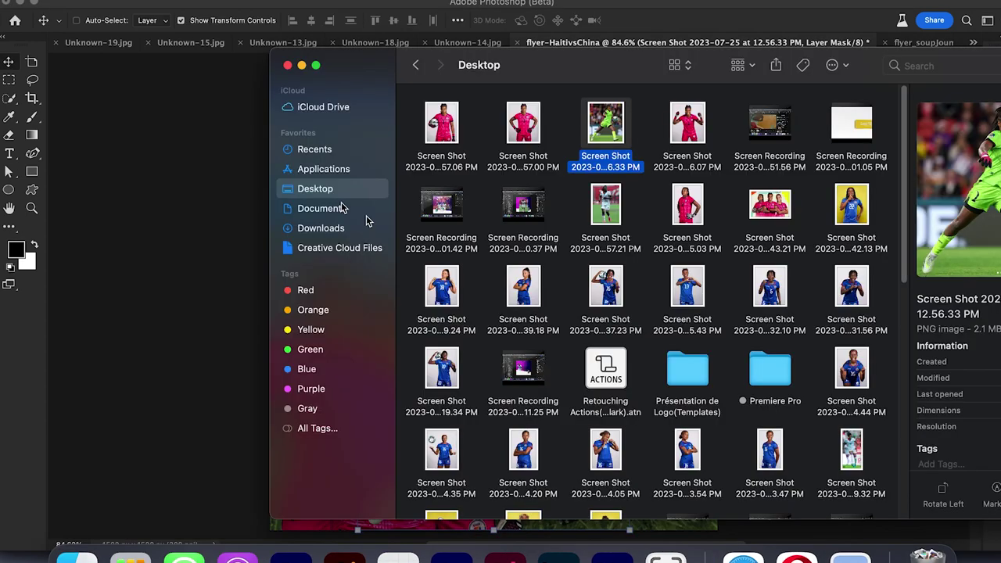
click(320, 228)
click(550, 135)
drag(641, 137, 559, 222)
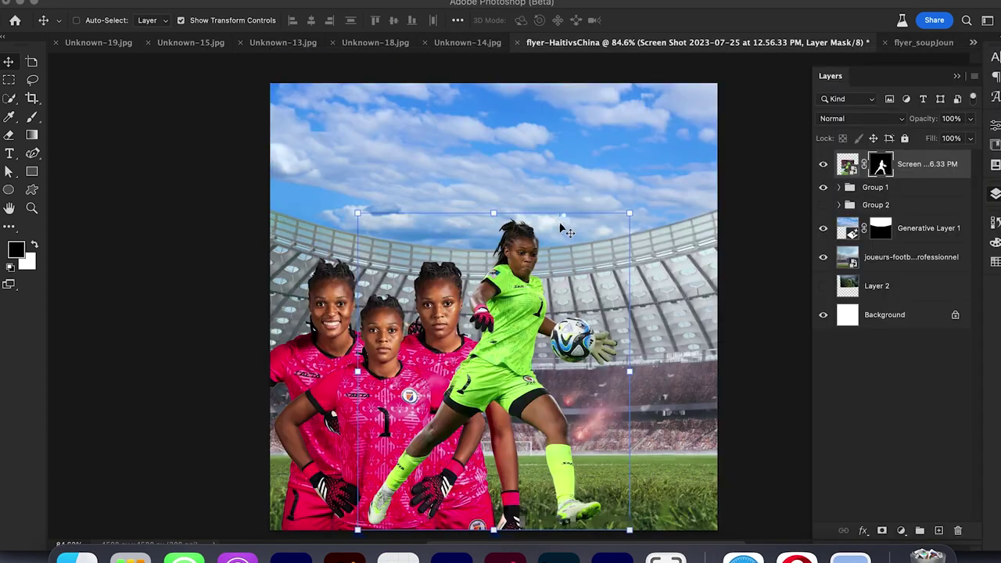
key(Return)
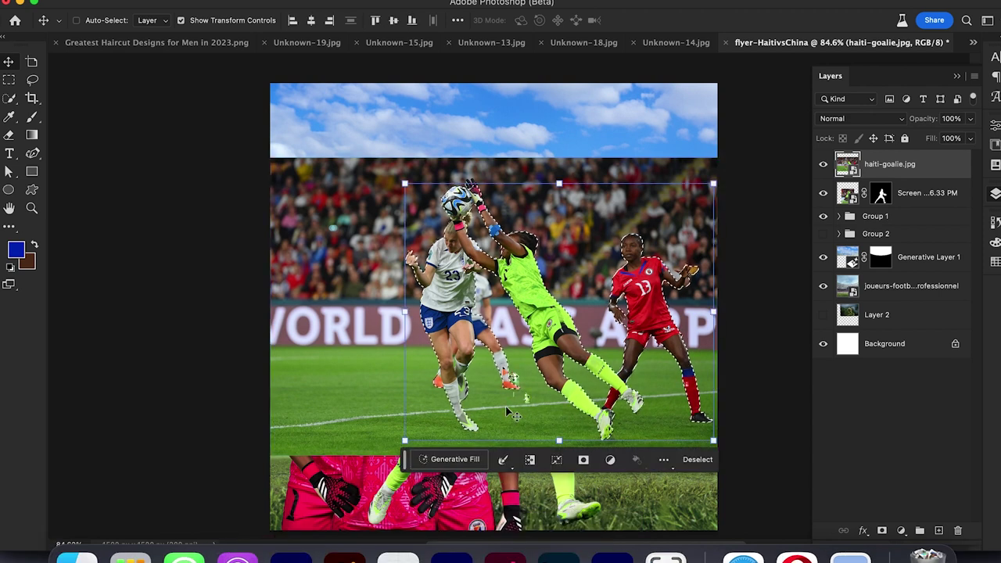
Step: Subtract the background between the white-shirted player's hair and shoulder and the goalkeeper's arm from the selection using the Lasso
scroll(466, 228, up, 10)
key(l)
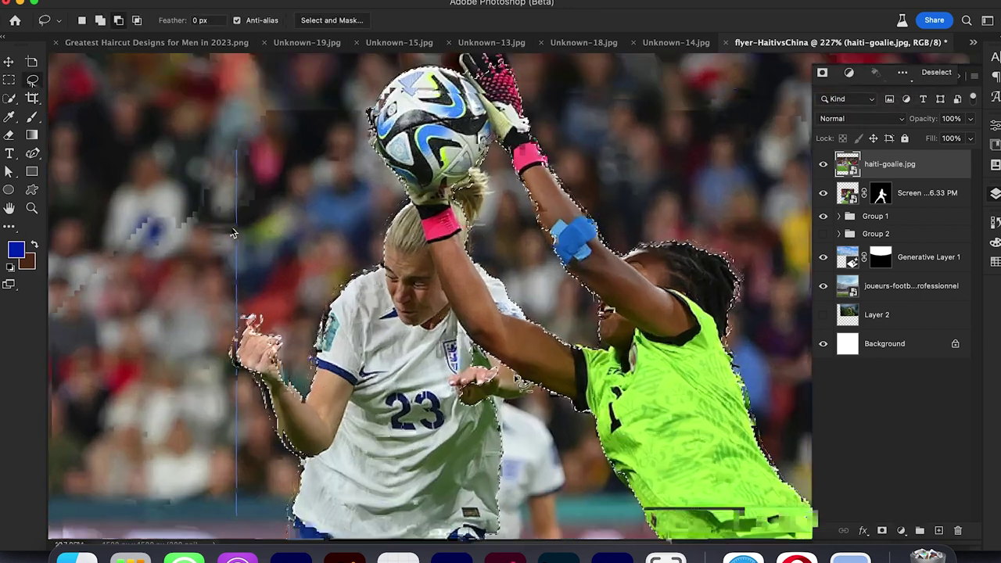
scroll(449, 328, up, 5)
mouse_move(473, 251)
mouse_down()
mouse_move(514, 326)
mouse_move(574, 359)
mouse_move(473, 249)
mouse_up()
mouse_move(490, 210)
mouse_down()
mouse_move(527, 347)
mouse_move(593, 355)
mouse_move(503, 208)
mouse_move(471, 225)
mouse_up()
click(119, 21)
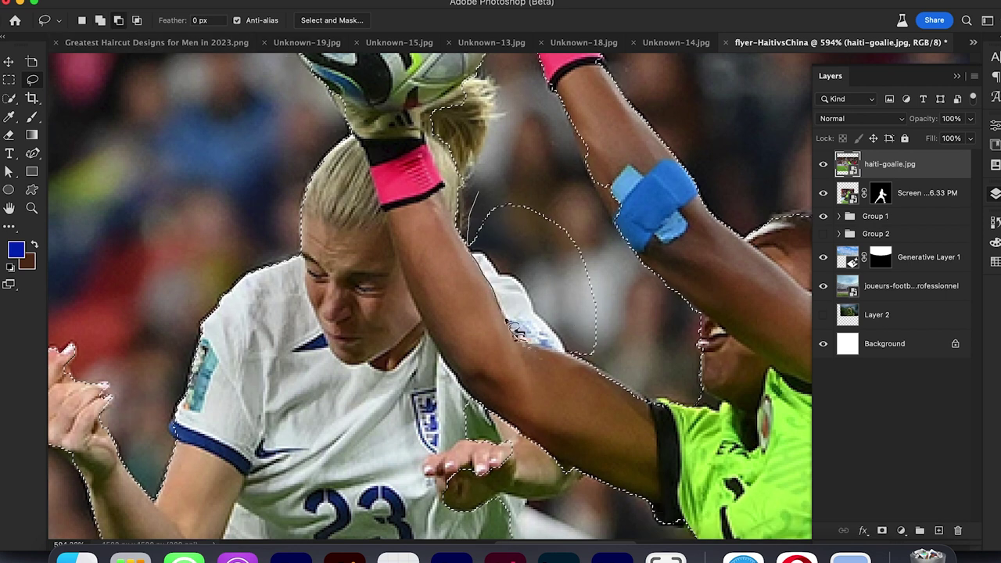
drag(609, 361, 480, 190)
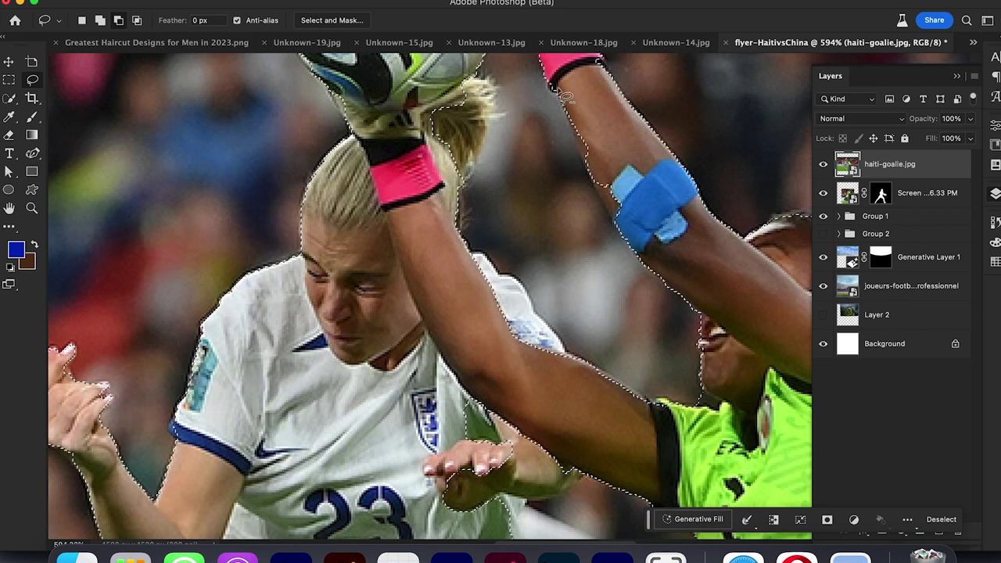
Step: Refine the selection along the goalkeeper's raised taped arm and add the missing edge of her wrist and glove
drag(565, 153, 588, 156)
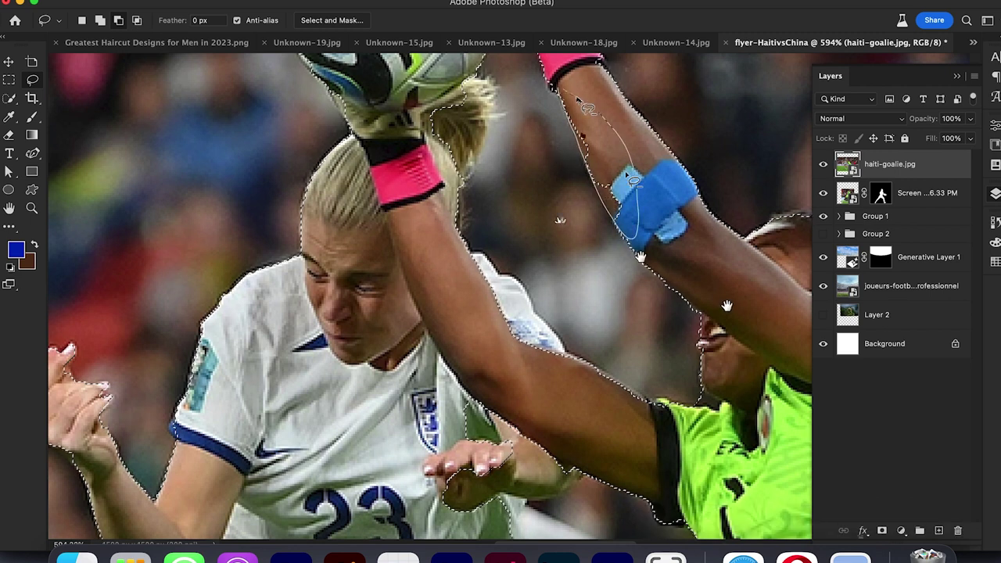
drag(727, 306, 563, 221)
click(100, 21)
mouse_move(340, 122)
mouse_down()
mouse_move(438, 315)
mouse_move(501, 382)
mouse_up()
mouse_move(529, 262)
mouse_down()
mouse_move(572, 351)
mouse_move(642, 358)
mouse_move(534, 263)
mouse_up()
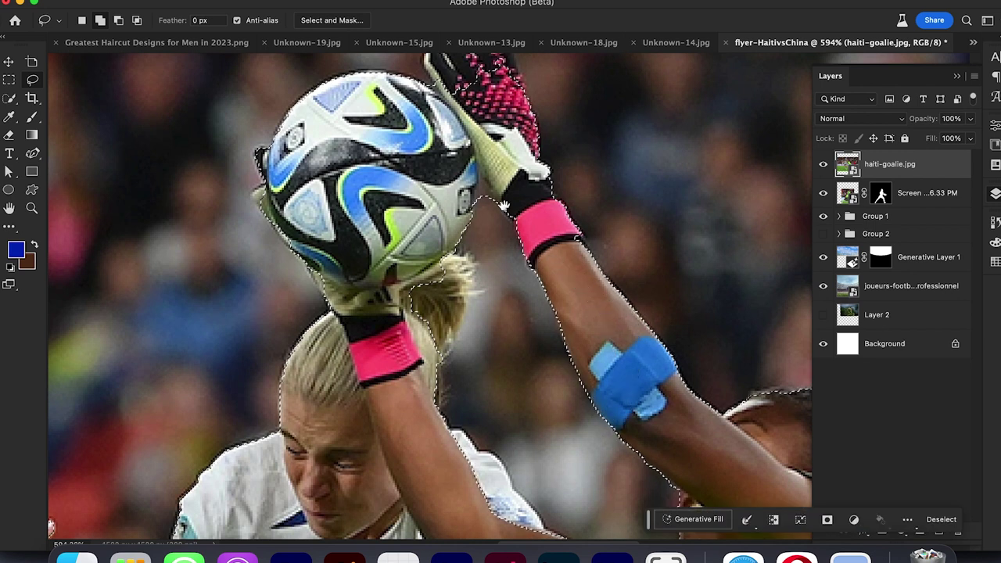
drag(453, 141, 586, 319)
drag(562, 260, 567, 263)
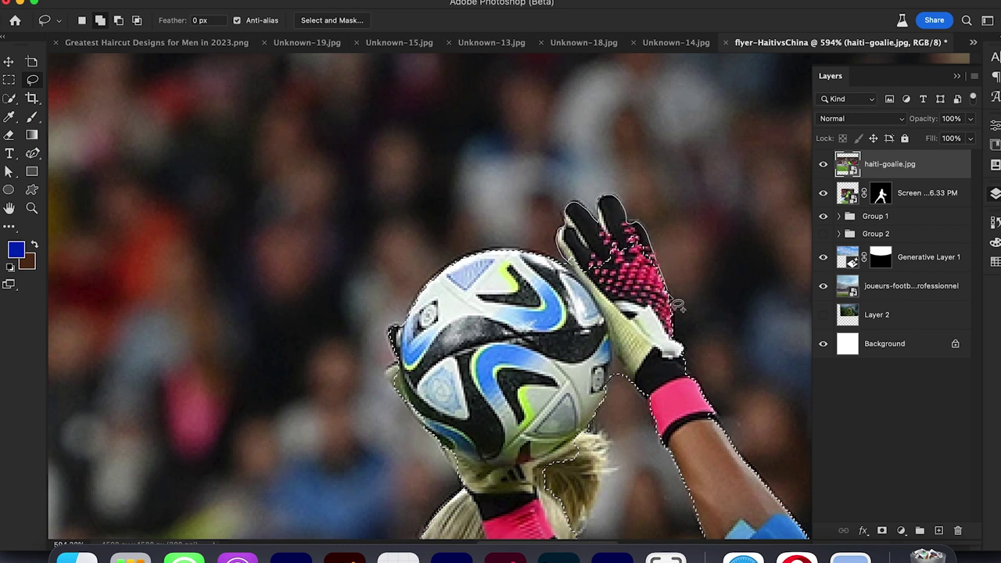
Step: Add the missing edges of the goalkeeper's gloves and the ball to the selection with the Lasso
drag(576, 272, 575, 270)
drag(405, 376, 460, 163)
drag(545, 288, 468, 202)
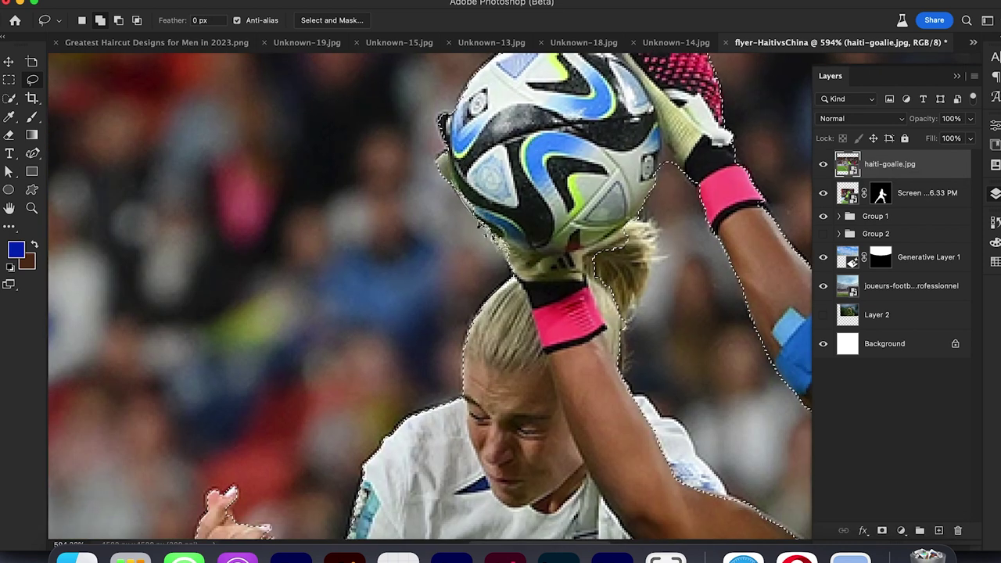
drag(576, 265, 604, 180)
Step: Subtract the number 23 player's head, raised hand and upper shirt from the selection, following the edge of the goalkeeper's arm
click(118, 21)
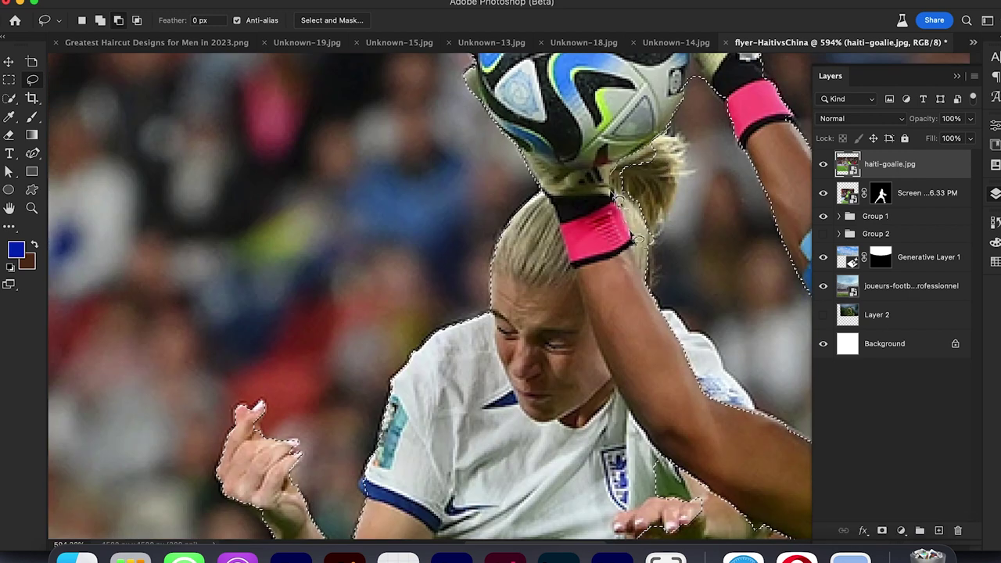
drag(714, 276, 664, 304)
scroll(547, 234, down, 5)
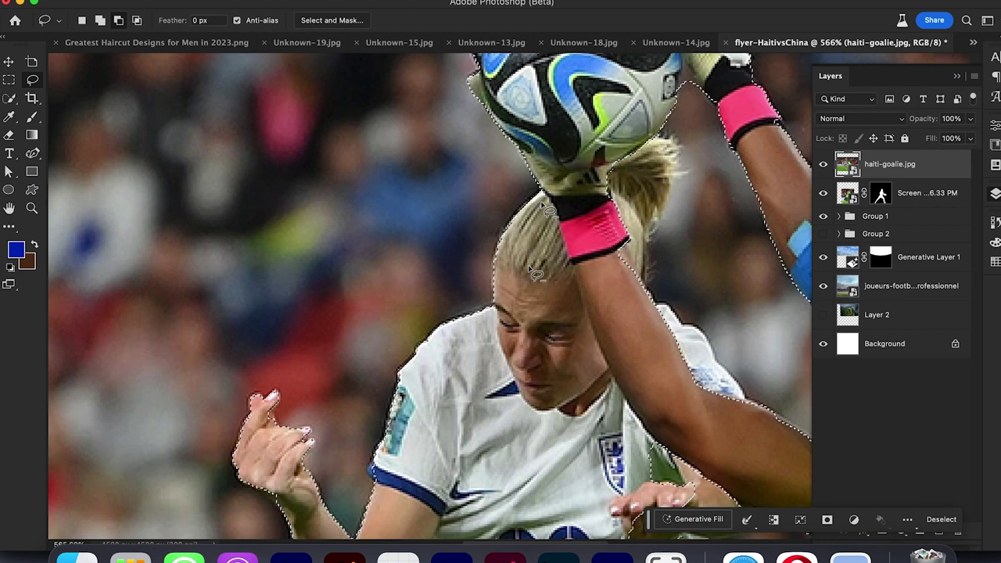
drag(466, 74, 491, 109)
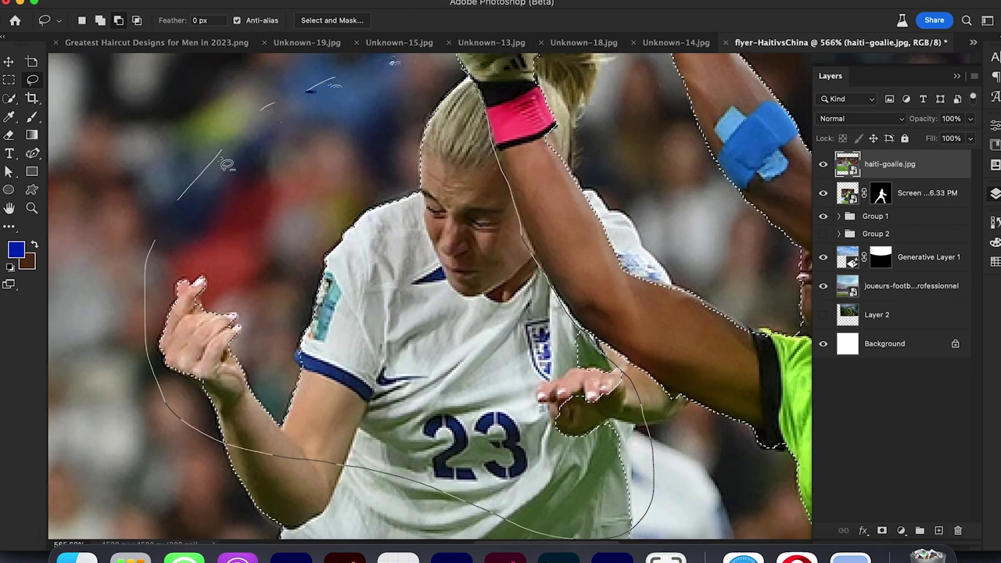
drag(462, 72, 464, 73)
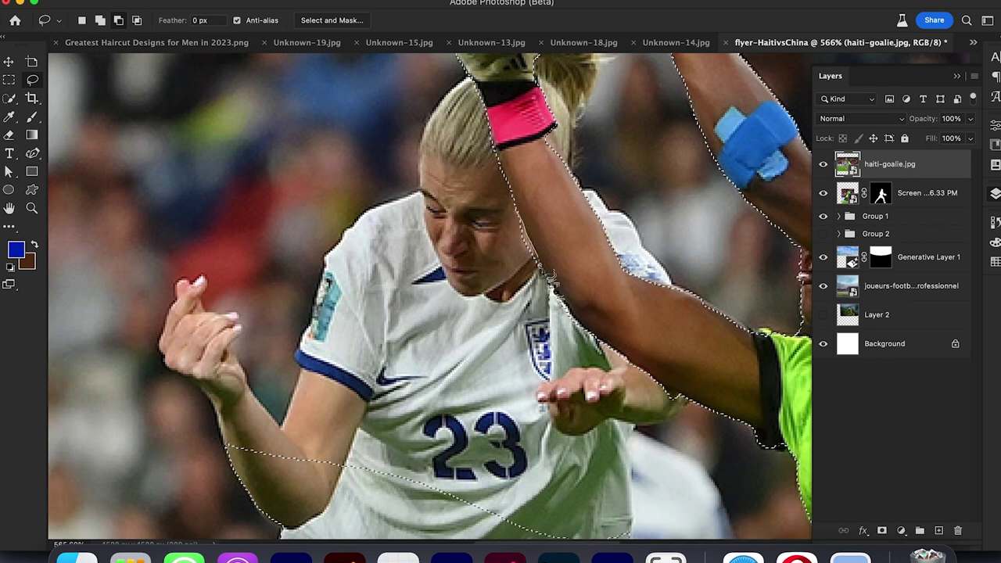
Step: Subtract the rest of the number 23 player and the white-shirted teammate behind her from the selection
scroll(549, 275, down, 10)
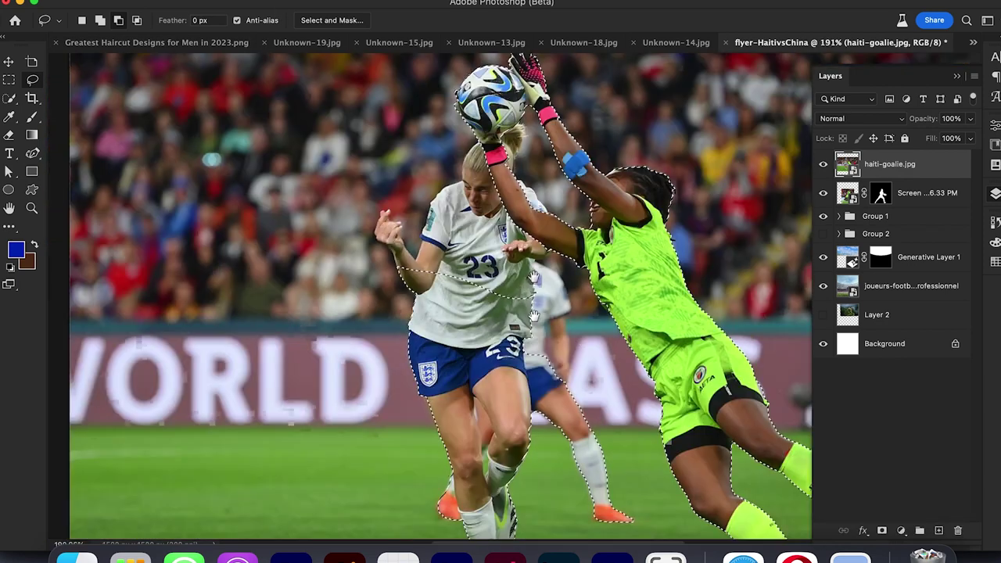
drag(534, 316, 536, 263)
drag(614, 357, 355, 203)
drag(626, 527, 656, 518)
scroll(405, 243, down, 1)
drag(399, 263, 397, 205)
drag(454, 407, 431, 435)
Step: Subtract the red-shirted number 13 player from the selection, cutting close to the goalkeeper's extended boot
mouse_move(769, 316)
mouse_down()
mouse_move(644, 370)
mouse_move(476, 380)
mouse_up()
mouse_move(707, 129)
mouse_down()
mouse_move(497, 188)
mouse_move(544, 412)
mouse_up()
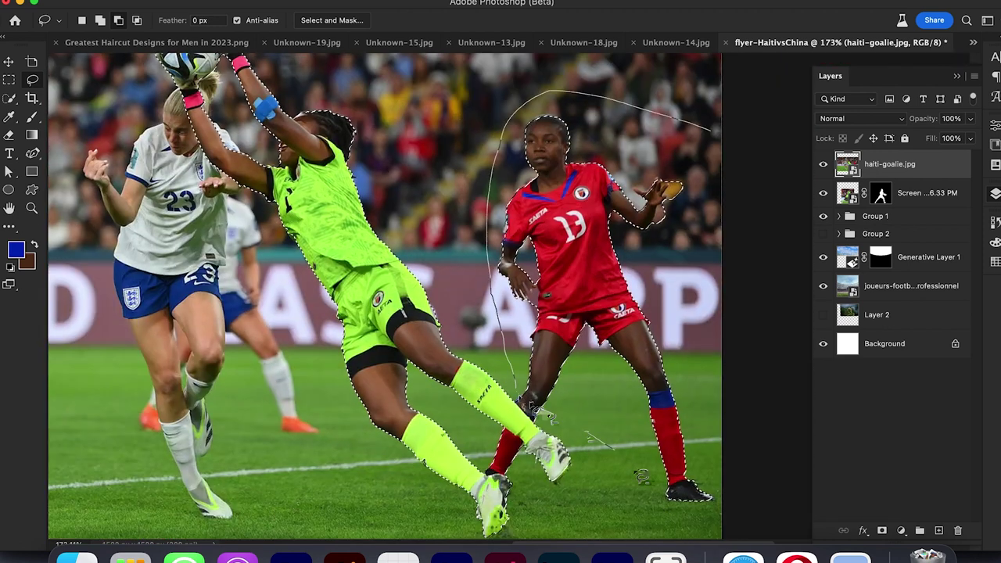
drag(704, 229, 707, 133)
Step: Subtract the leftover red sock and knee between the goalkeeper's legs and boots from the selection
scroll(520, 407, up, 8)
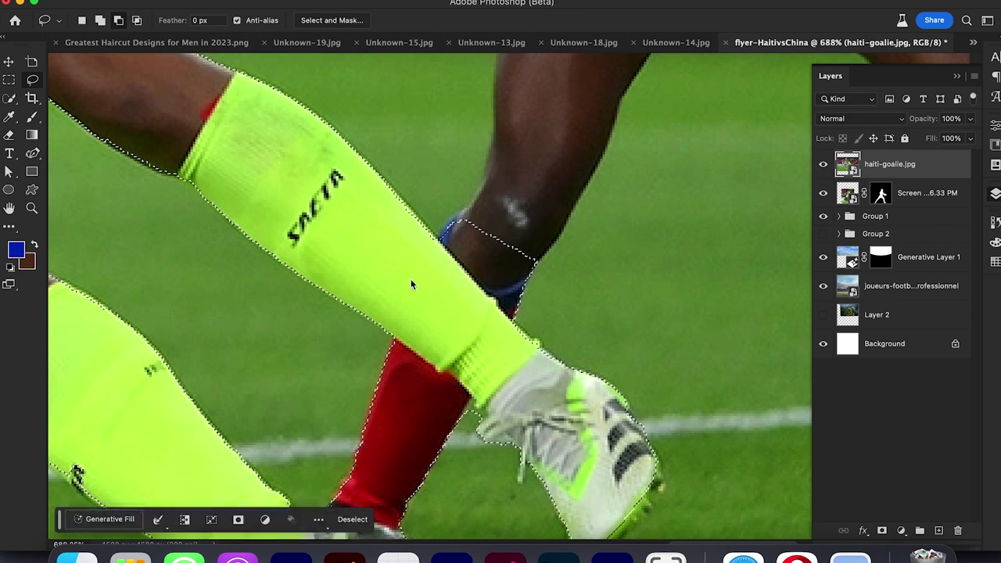
scroll(501, 257, down, 5)
scroll(501, 258, left, 2)
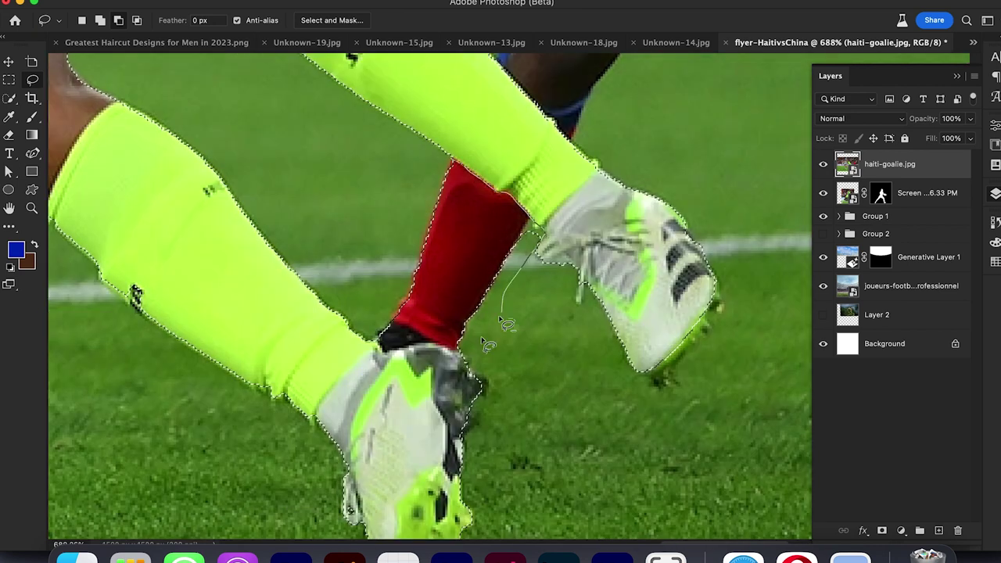
scroll(451, 199, down, 5)
scroll(451, 200, right, 1)
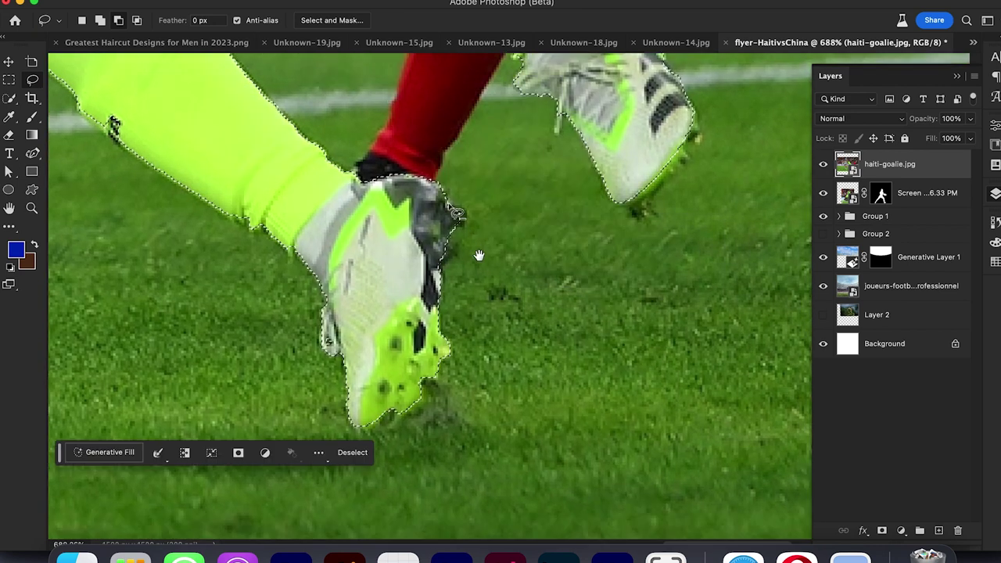
Step: Add the missing green sole edge of the goalkeeper's upper boot to the selection
scroll(531, 215, up, 5)
drag(694, 206, 526, 254)
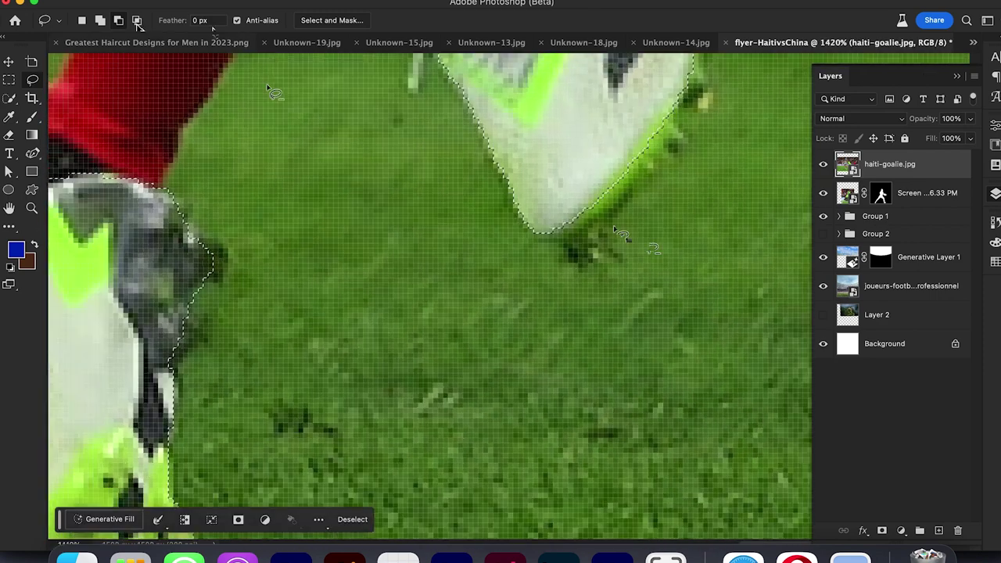
scroll(741, 253, down, 4)
scroll(746, 258, down, 3)
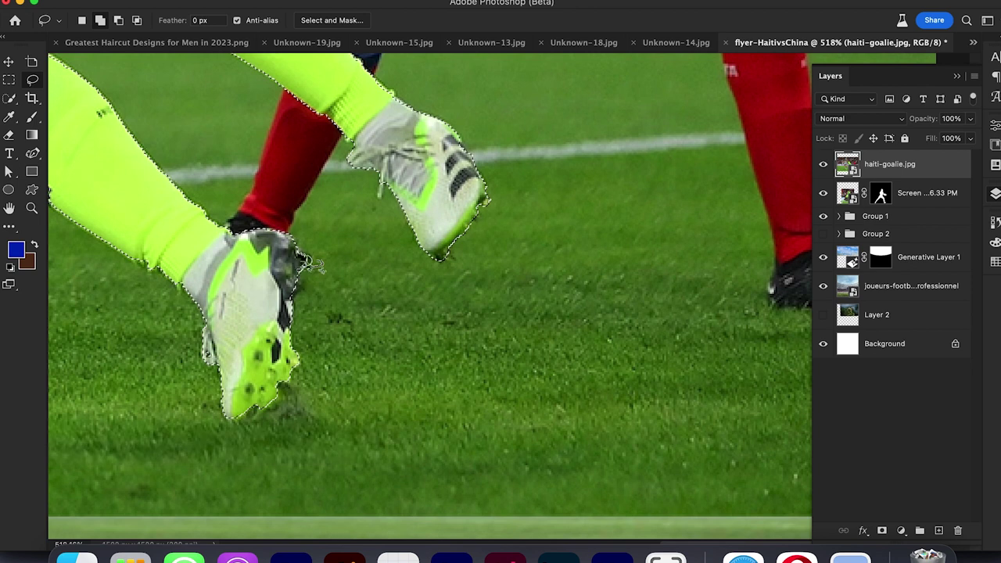
Step: Mask haiti-goalie.jpg with the selection so only the diving goalkeeper and ball are kept
scroll(478, 197, down, 6)
scroll(436, 263, down, 2)
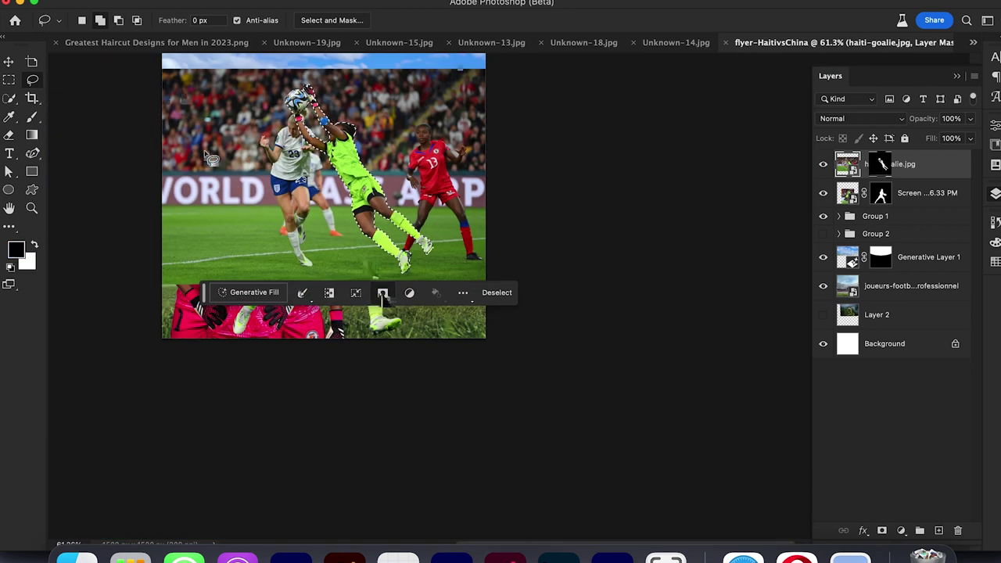
click(382, 293)
key(v)
Step: Move the haiti-goalie.jpg layer beneath Generative Layer 1 and convert the masked cut-out into a smart object
scroll(543, 237, down, 2)
scroll(769, 186, up, 4)
drag(923, 167, 916, 271)
scroll(548, 99, down, 1)
right_click(925, 263)
click(855, 435)
Step: Raise the diving goalkeeper above Generative Layer 1, scale her down and place her in the sky above the kicking goalkeeper
drag(623, 282, 642, 170)
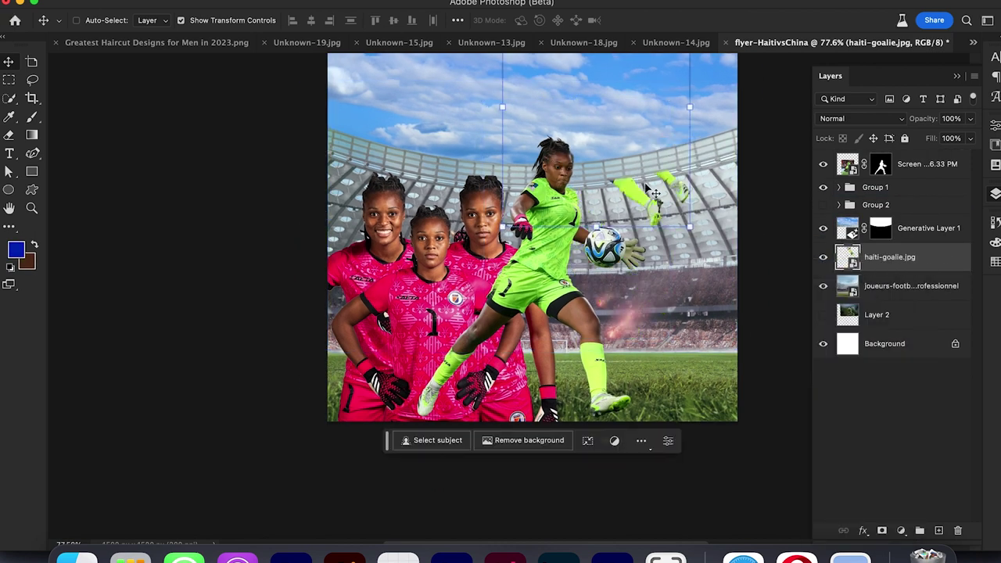
scroll(646, 185, down, 1)
scroll(647, 186, up, 3)
drag(572, 227, 608, 236)
key(ctrl+])
drag(677, 349, 628, 297)
key(Return)
Step: Move the kicking goalkeeper's layer below Group 2 and reposition her up and behind the pink-kit players
drag(904, 164, 908, 218)
mouse_move(500, 229)
mouse_down()
mouse_move(501, 289)
mouse_move(500, 247)
mouse_up()
drag(541, 308, 517, 282)
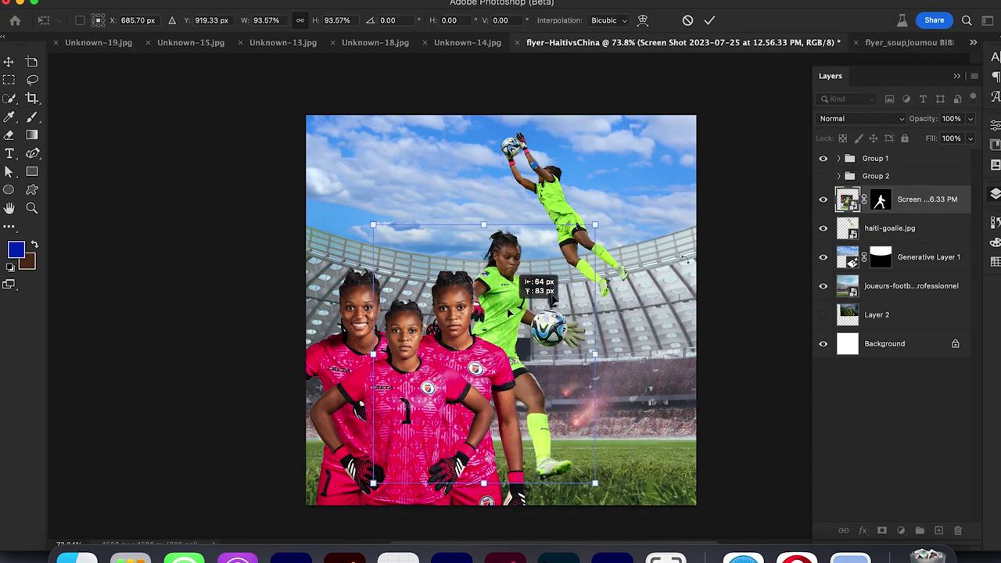
key(Return)
Step: Select Generative Layer 1 and the joueurs-footb...rofessionnel stadium layer and shift both backgrounds down together
click(896, 286)
shift+click(916, 265)
scroll(586, 327, down, 2)
drag(512, 481, 515, 519)
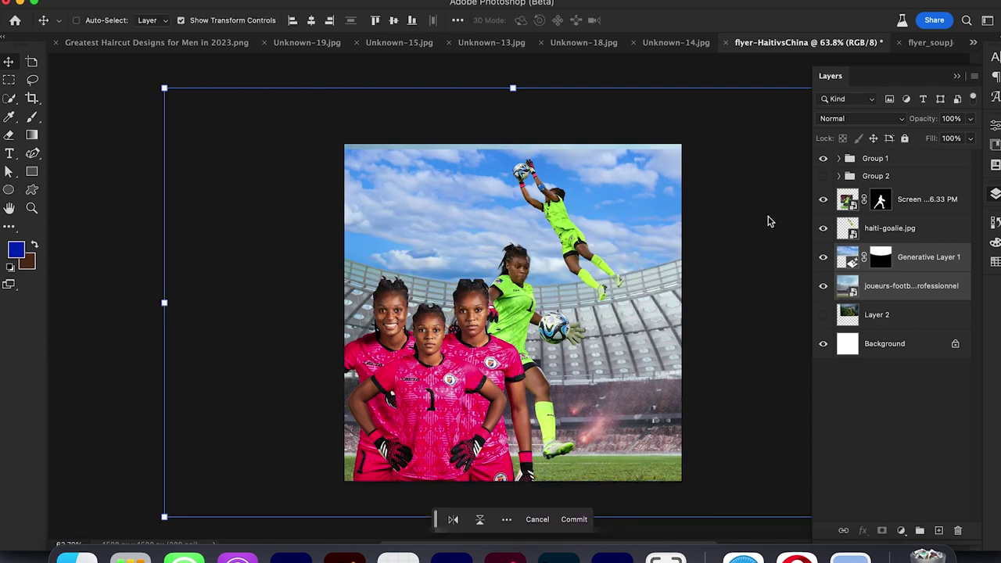
Step: Enable Auto-Select and hide the pink-kit players of Group 1
click(82, 21)
click(32, 154)
right_click(507, 260)
click(547, 290)
click(9, 62)
drag(428, 370, 462, 307)
click(823, 212)
click(824, 240)
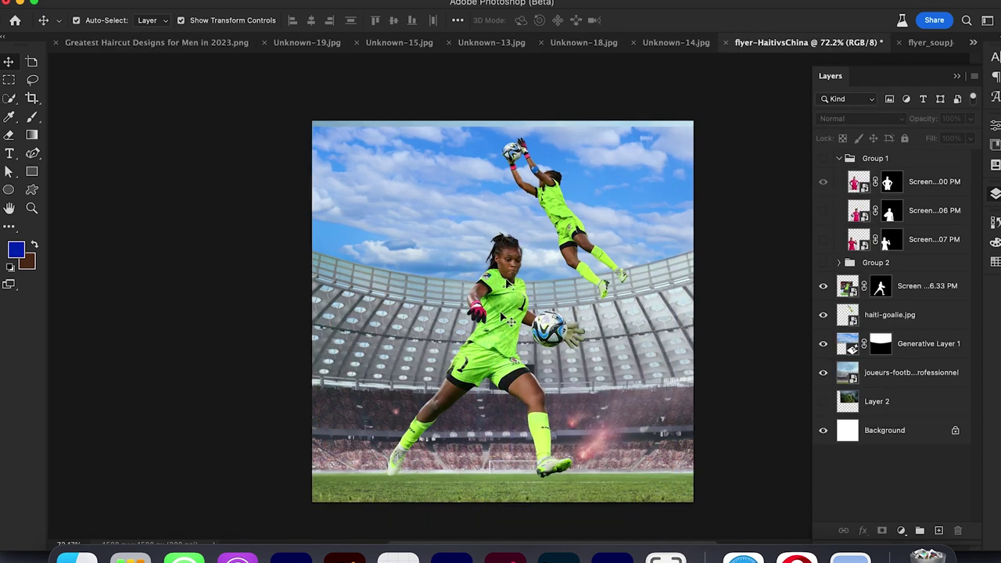
Step: Scale down the kicking goalkeeper and move her toward the middle of the pitch with her boots on the grass
key(ctrl+t)
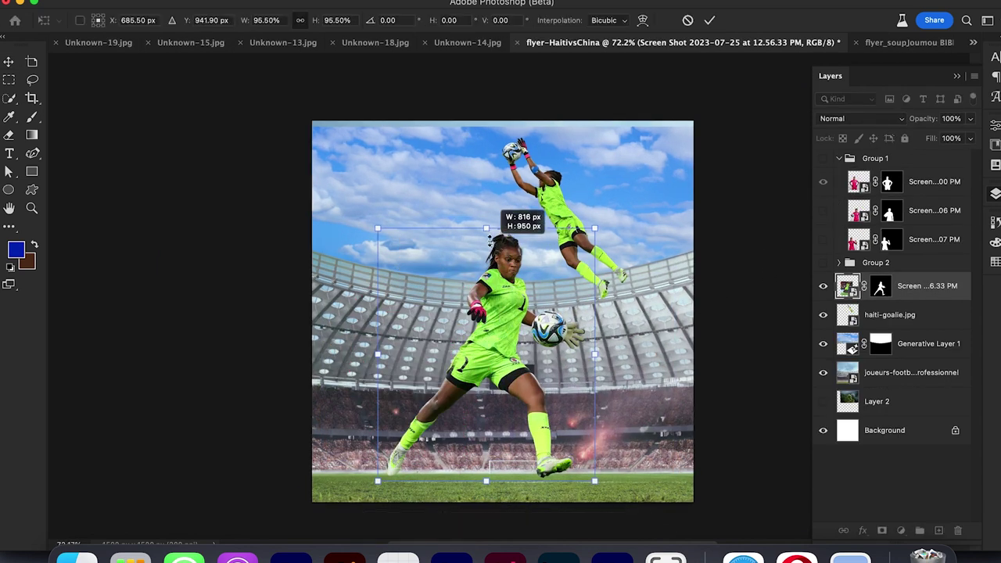
drag(593, 222, 542, 285)
drag(469, 364, 524, 362)
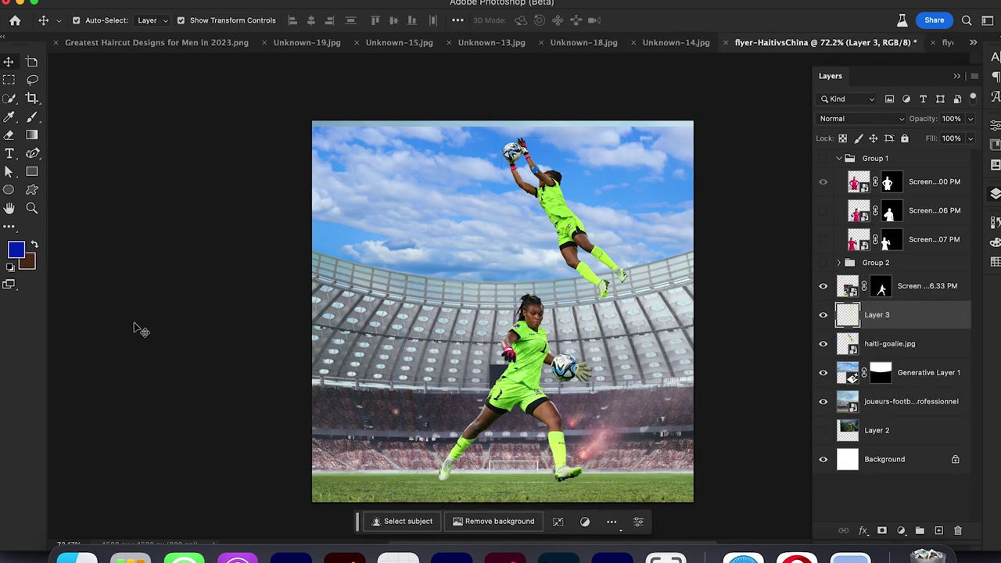
Step: Set the foreground colour to black (#000000) and prepare a flattened Soft Round brush with 0% hardness for Layer 3
click(15, 248)
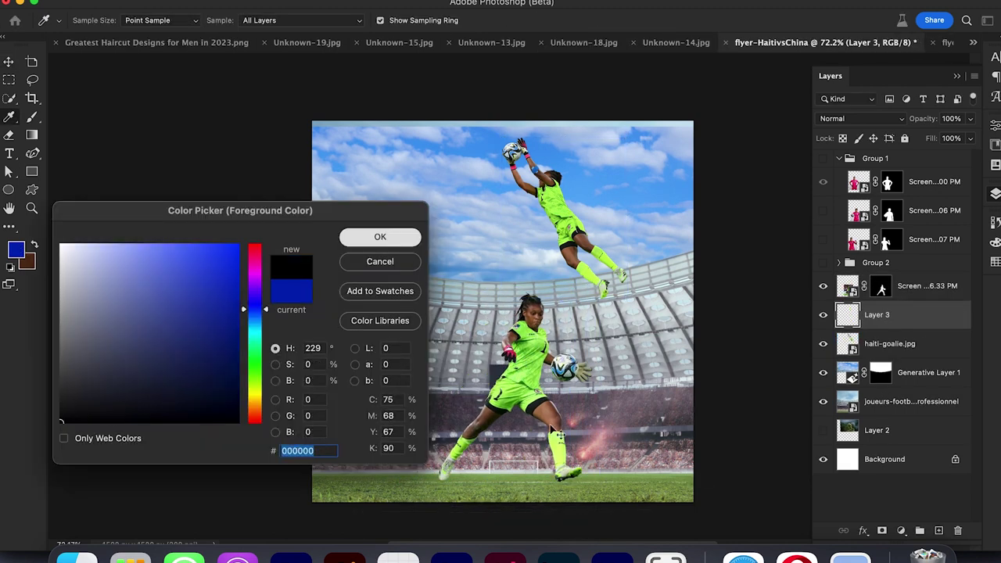
key(Return)
key(v)
scroll(557, 426, up, 10)
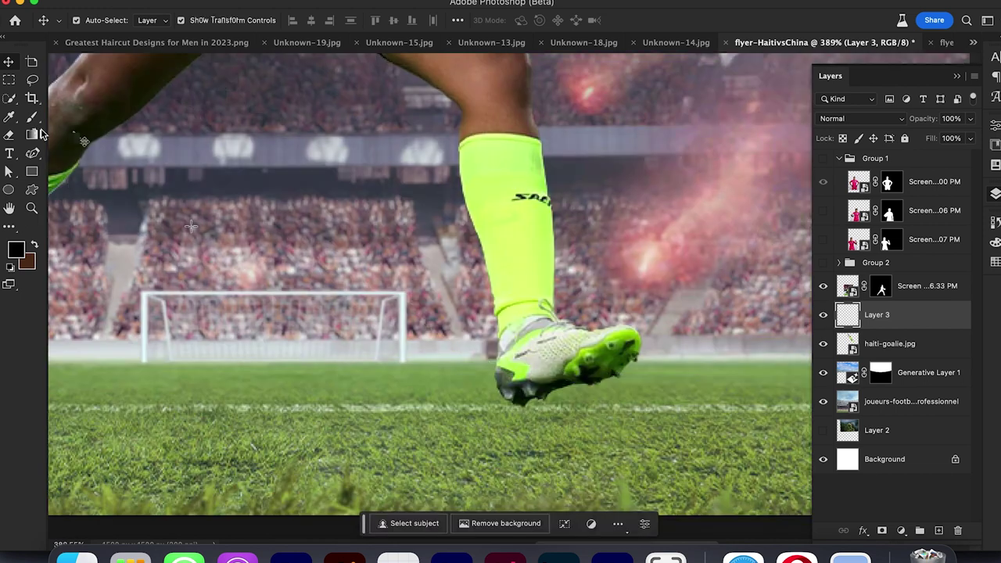
key(b)
right_click(557, 422)
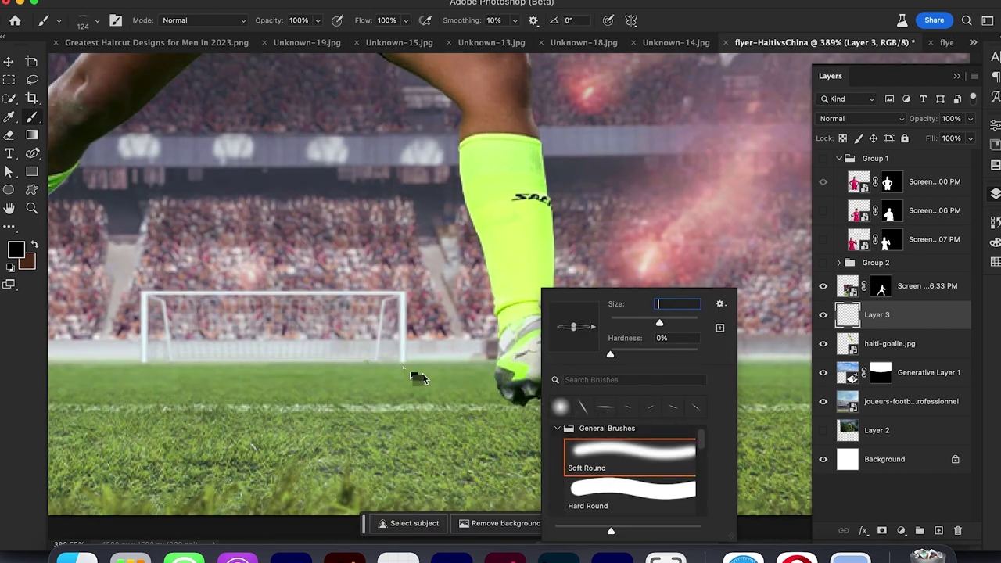
key(Return)
key(Return)
Step: Undo the trial shadow stroke and enlarge the brush to 153 px for the shadow under the kicking goalkeeper's front boot
mouse_move(508, 394)
mouse_down()
mouse_move(531, 329)
mouse_move(582, 407)
mouse_up()
key(super+z)
right_click(587, 411)
drag(683, 322, 691, 323)
key(Return)
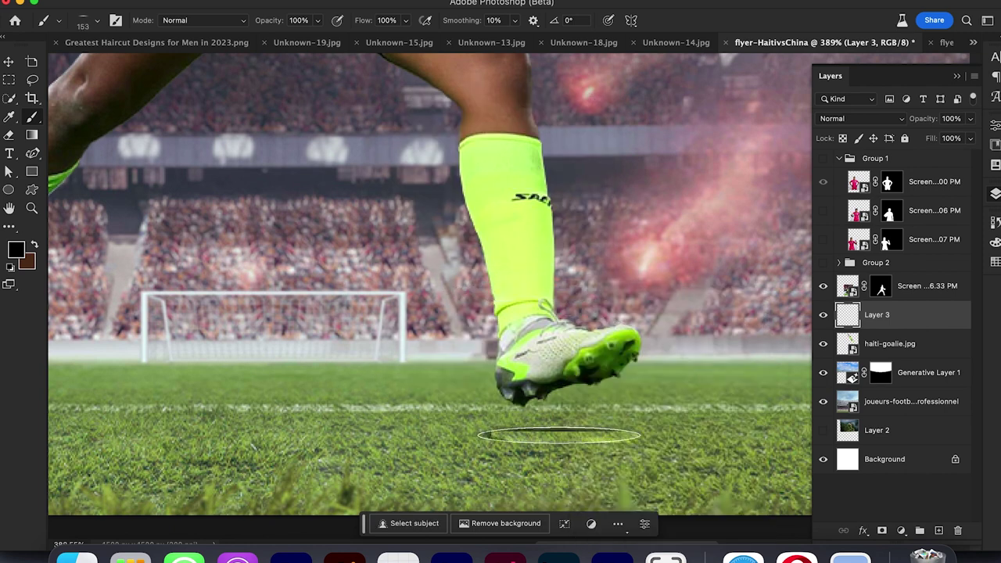
Step: Reduce the soft black brush to 63 px and then 55 px for the shadow under the goalkeeper's rear boot
scroll(557, 434, down, 5)
scroll(400, 422, up, 7)
right_click(400, 422)
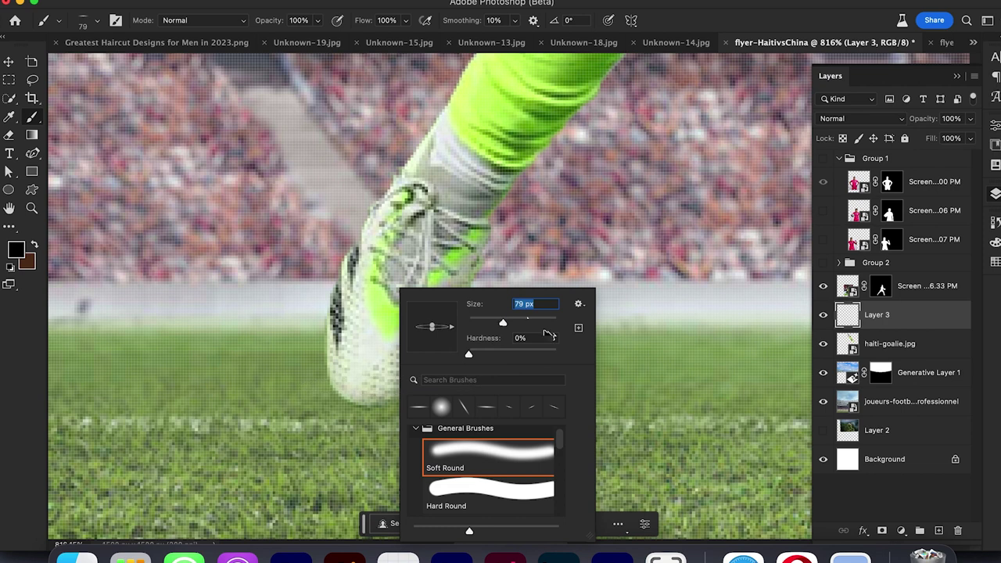
key(Return)
right_click(364, 409)
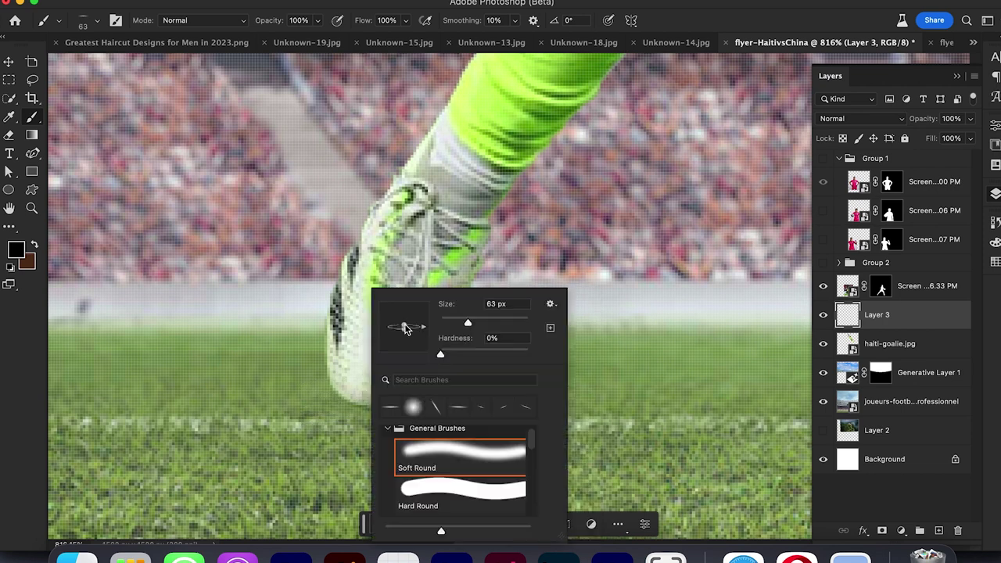
key(Return)
Step: Stretch Generative Layer 1 upward so the sky covers the gap along the canvas's top edge
scroll(484, 433, down, 10)
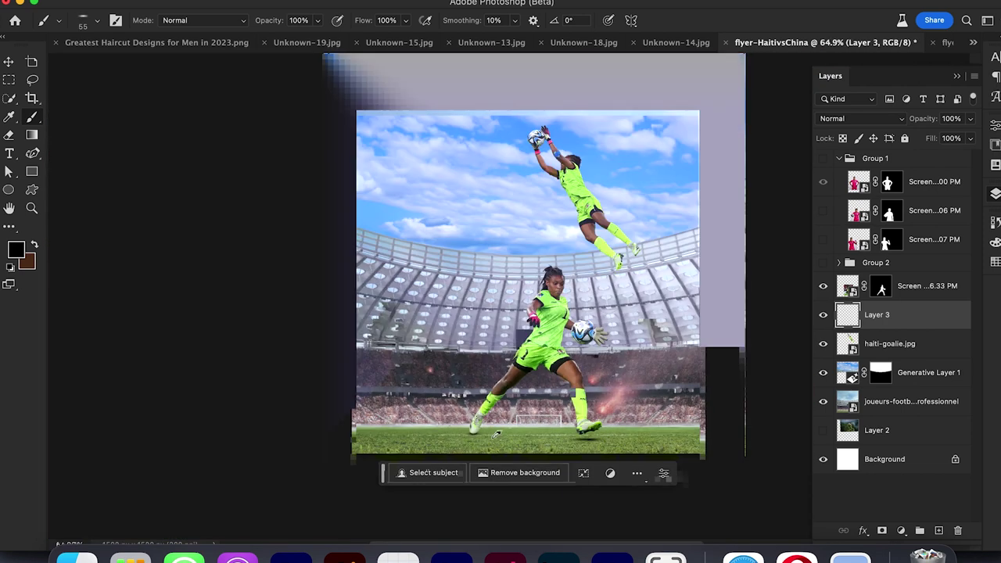
drag(646, 394, 583, 390)
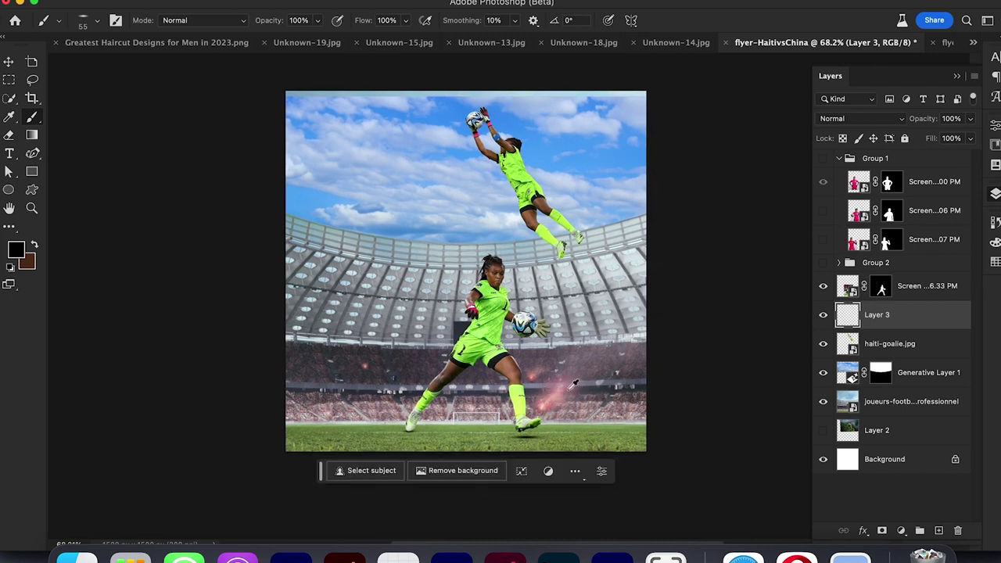
scroll(569, 388, up, 1)
click(857, 373)
key(super+t)
drag(463, 89, 463, 80)
key(Return)
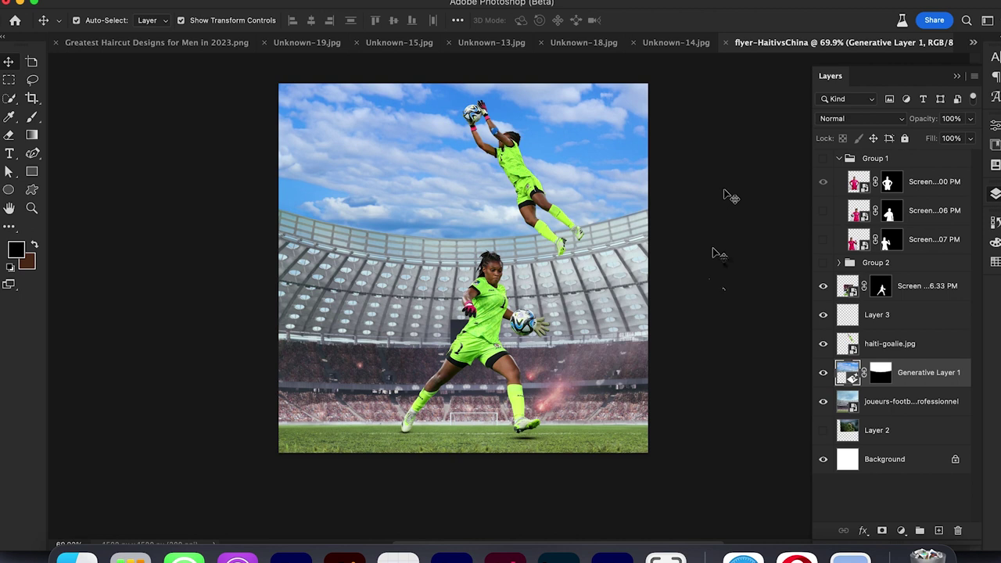
scroll(433, 381, up, 1)
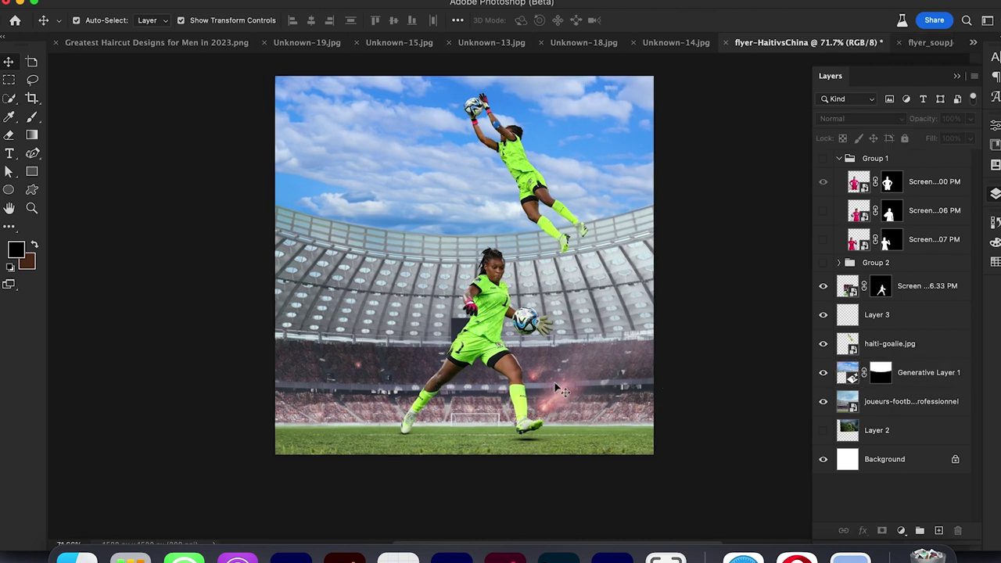
Step: Place the Shutterstock_14017347dq photo from Finder into the flyer and move it up over the sky
click(77, 556)
key(Left)
drag(561, 143, 234, 293)
drag(464, 224, 466, 92)
key(Return)
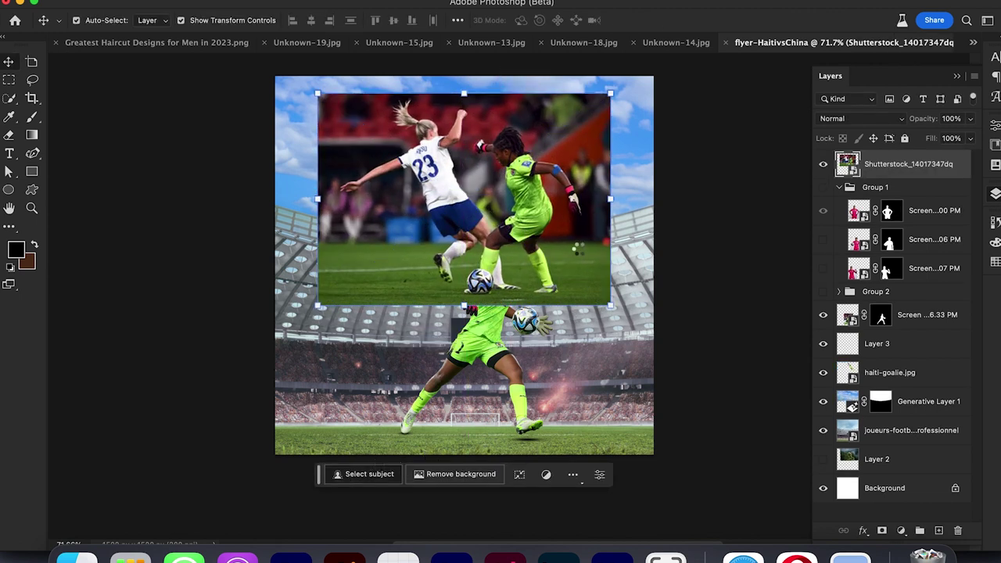
Step: Select the subjects of the Shutterstock photo and subtract the number 23 player's leg beside the goalkeeper's knee with the Lasso
click(364, 473)
scroll(438, 234, up, 5)
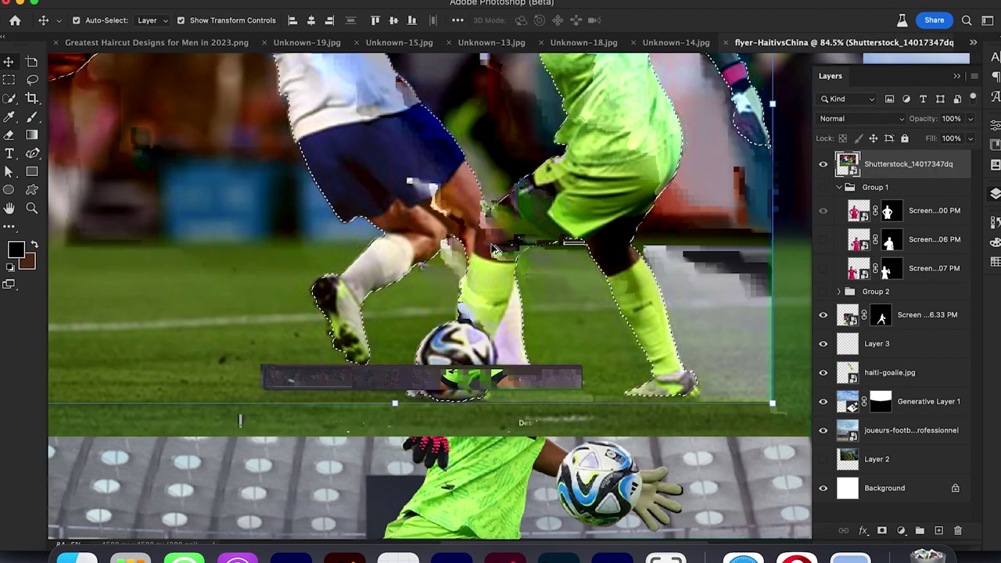
key(l)
drag(504, 207, 489, 229)
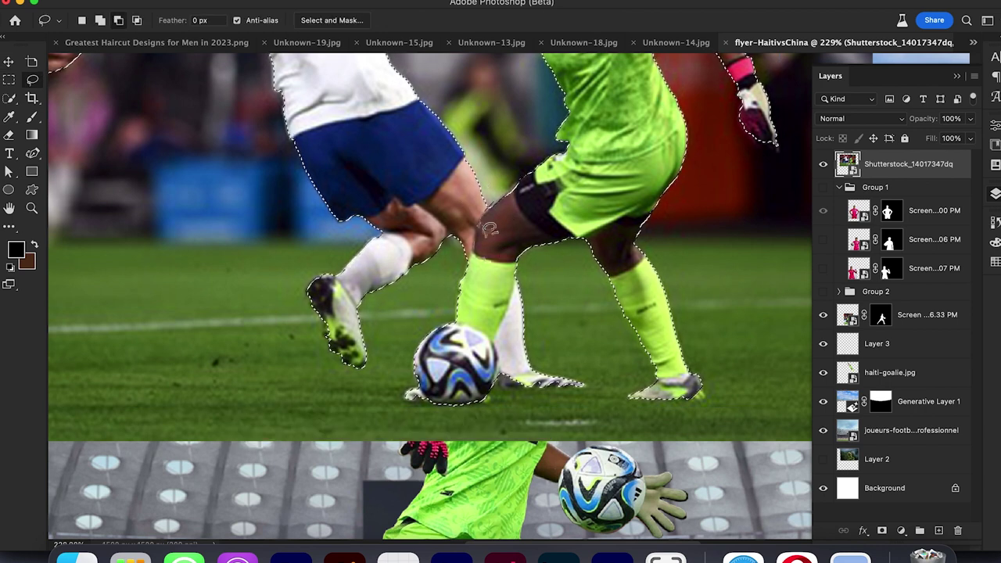
drag(515, 280, 503, 322)
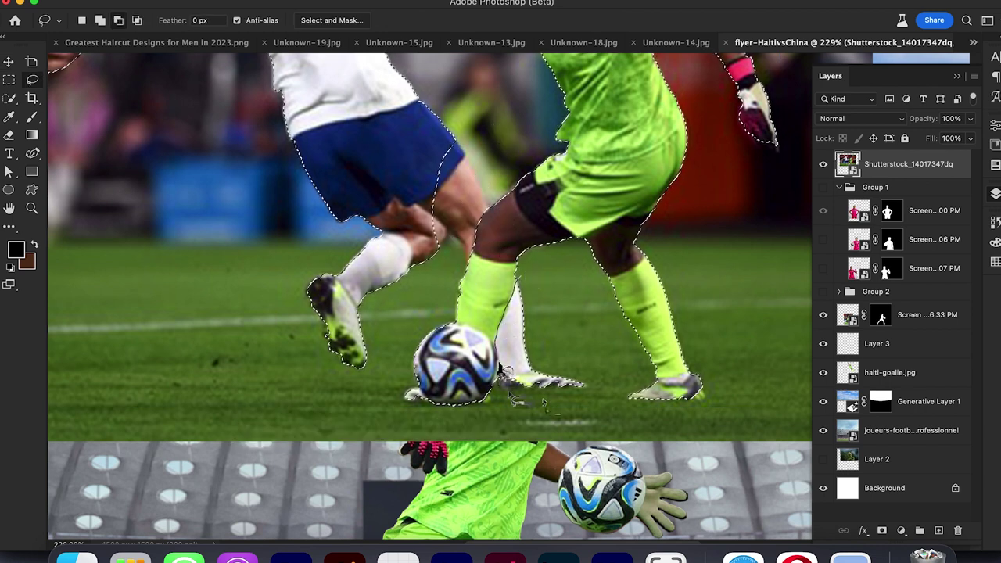
Step: Subtract the rest of the number 23 player from the selection, keeping only the green-kit goalkeeper and the ball
scroll(547, 289, down, 5)
drag(328, 141, 522, 179)
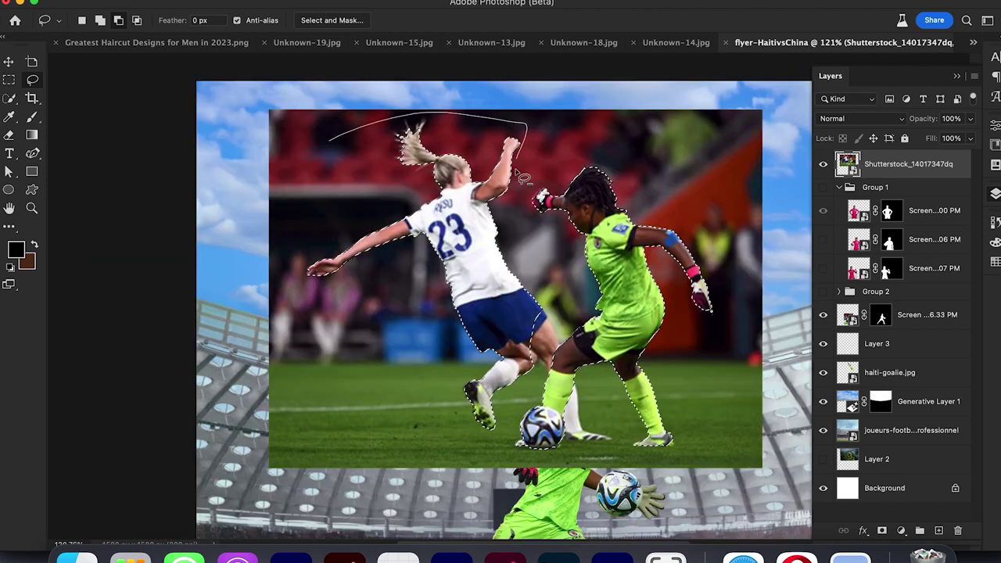
drag(297, 311, 407, 381)
key(v)
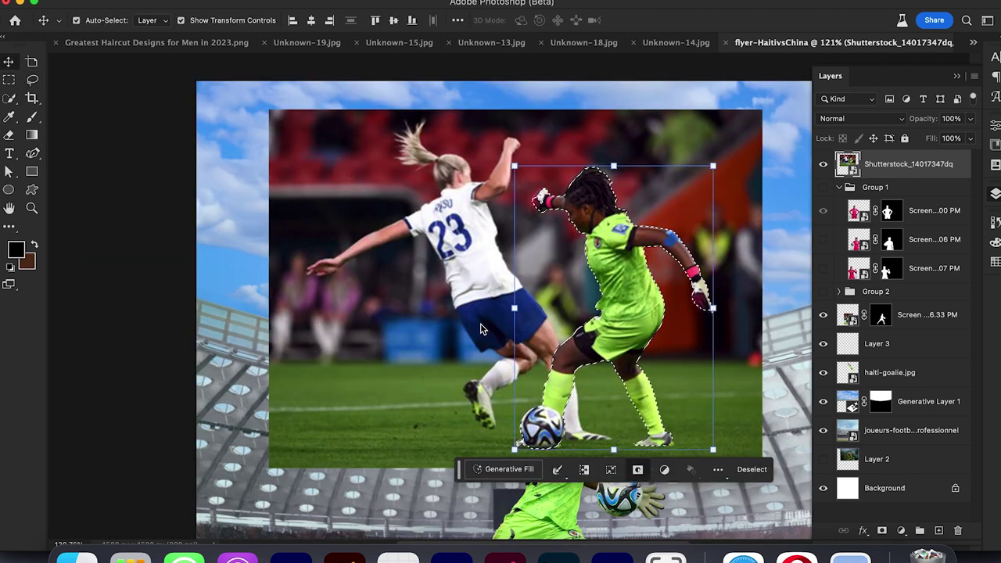
Step: Mask the Shutterstock photo to the selected goalkeeper, then resize the cutout to about 115% on the grass beside the other goalkeeper
click(637, 469)
scroll(646, 239, down, 5)
drag(646, 239, 558, 375)
scroll(560, 375, up, 1)
scroll(561, 373, up, 1)
drag(629, 300, 697, 252)
drag(611, 402, 593, 376)
drag(481, 252, 483, 266)
scroll(482, 268, right, 4)
scroll(482, 267, down, 2)
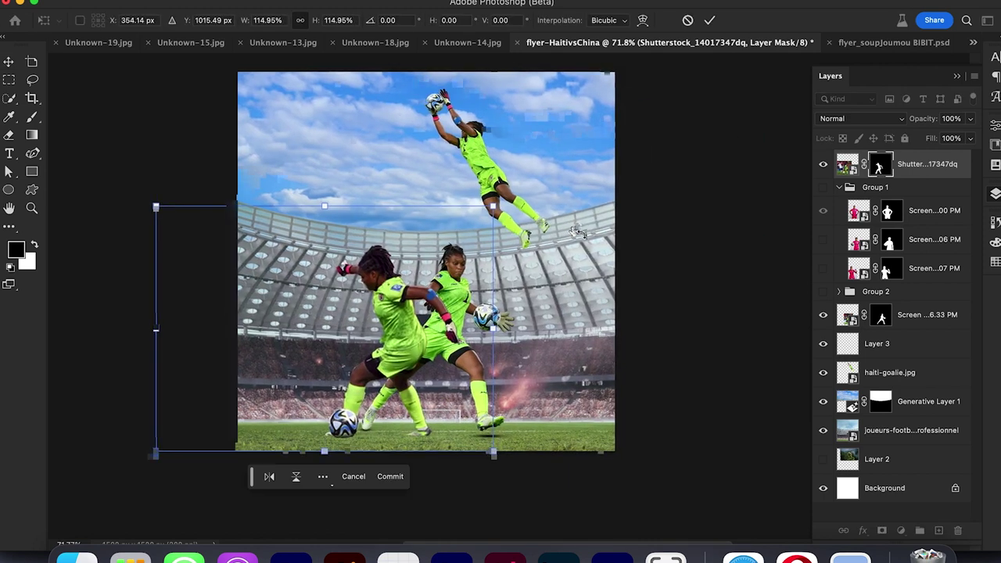
key(Return)
Step: Move the Shutterstock layer below Layer 3 and add a new empty layer directly beneath it
drag(928, 168, 913, 351)
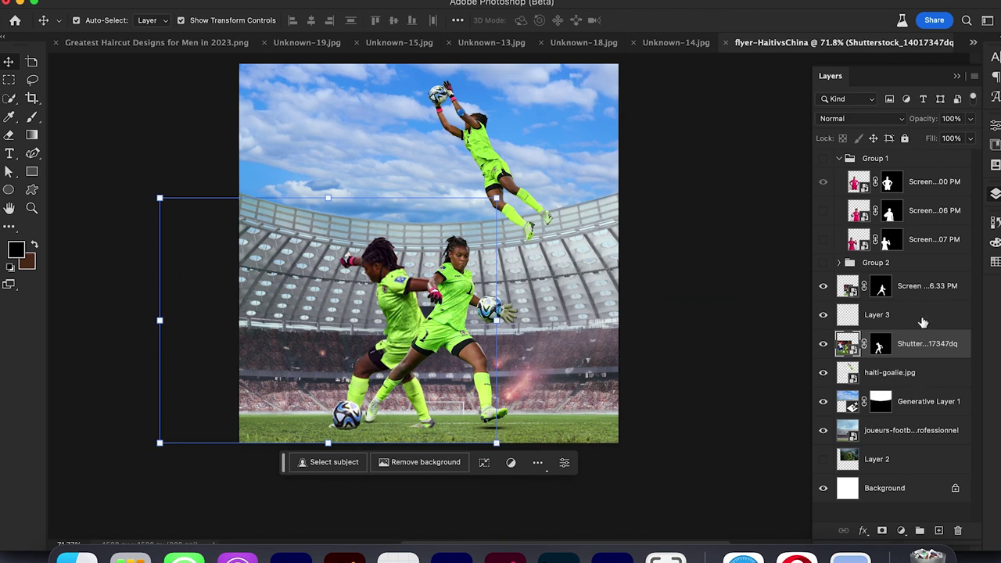
right_click(922, 319)
scroll(859, 406, down, 5)
scroll(853, 426, down, 3)
click(852, 432)
click(892, 373)
click(939, 530)
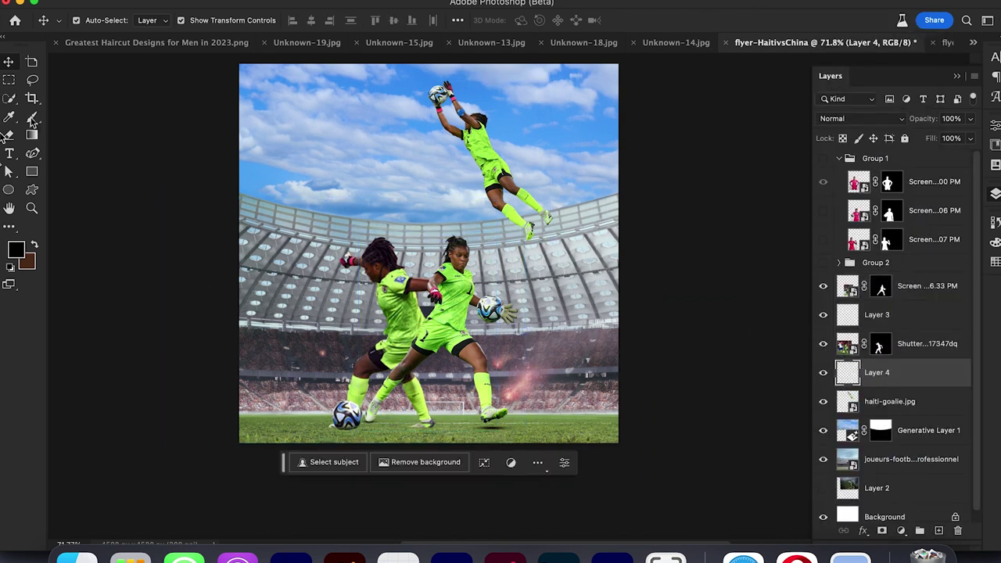
Step: Brush soft black ground shadows on Layer 4 under the new goalkeeper's foot and ball, setting the brush size to 94 px
click(31, 119)
scroll(424, 431, up, 10)
right_click(466, 329)
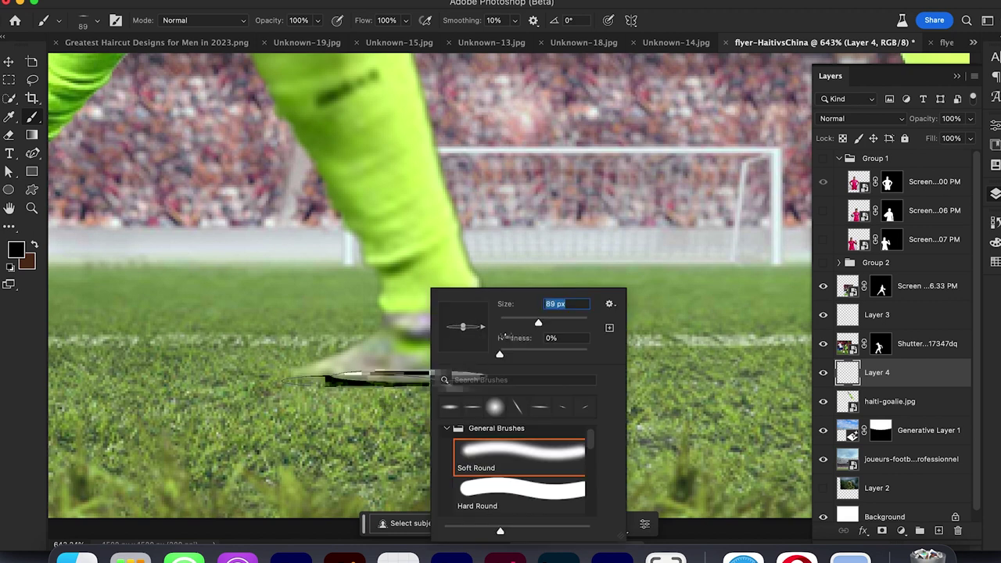
drag(547, 326, 549, 327)
key(Return)
scroll(545, 407, down, 3)
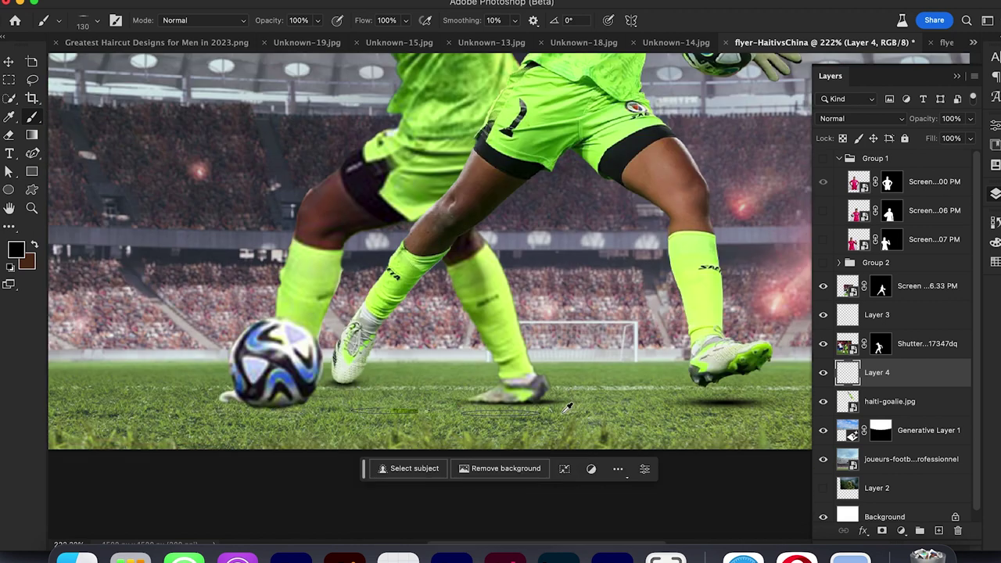
right_click(436, 378)
text(94)
key(Return)
click(8, 59)
scroll(415, 233, down, 5)
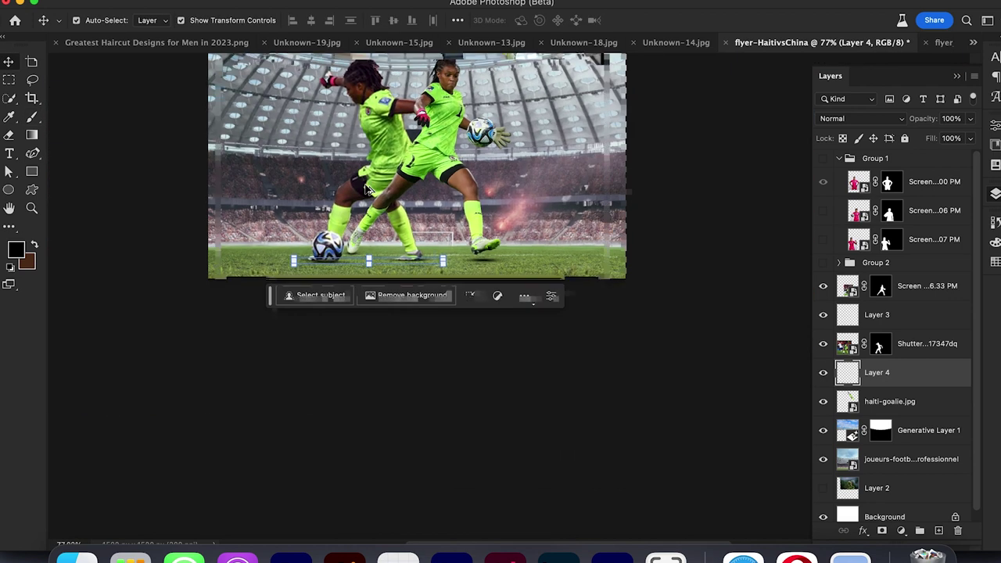
scroll(415, 233, up, 2)
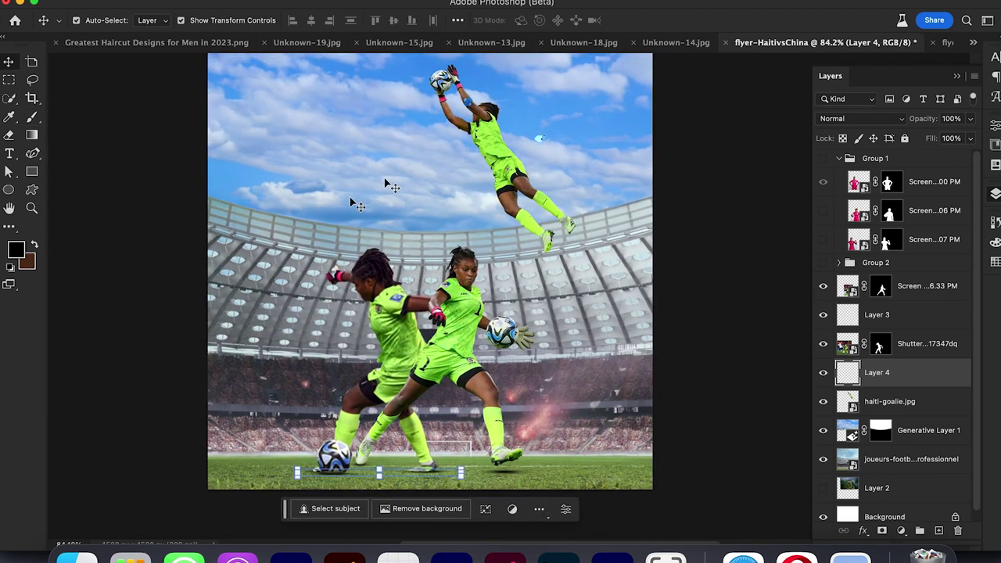
Step: Enlarge the leaping goalkeeper and move it down behind the two standing goalkeepers, centred horizontally on the canvas
click(521, 192)
drag(575, 251, 627, 317)
drag(484, 221, 420, 291)
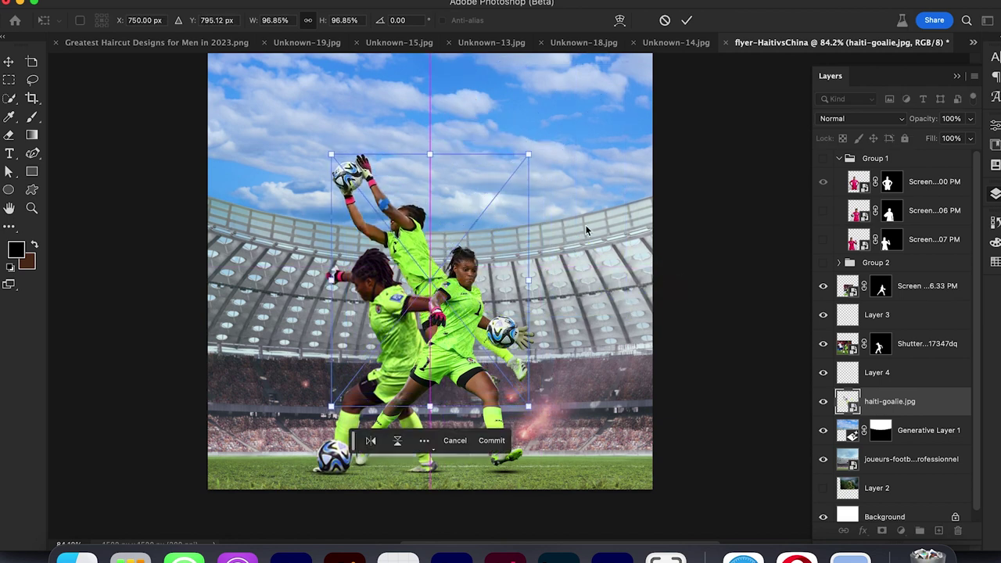
click(715, 212)
Step: Move the hands-on-hips pink-kit goalkeeper's layer out of Group 1 to below haiti-goalie.jpg and place the figure behind the green-kit players
click(823, 240)
click(368, 269)
drag(928, 182, 902, 378)
click(824, 158)
drag(341, 213, 452, 161)
drag(944, 373, 940, 412)
scroll(484, 212, down, 1)
scroll(485, 212, down, 1)
scroll(508, 258, up, 2)
drag(523, 297, 549, 297)
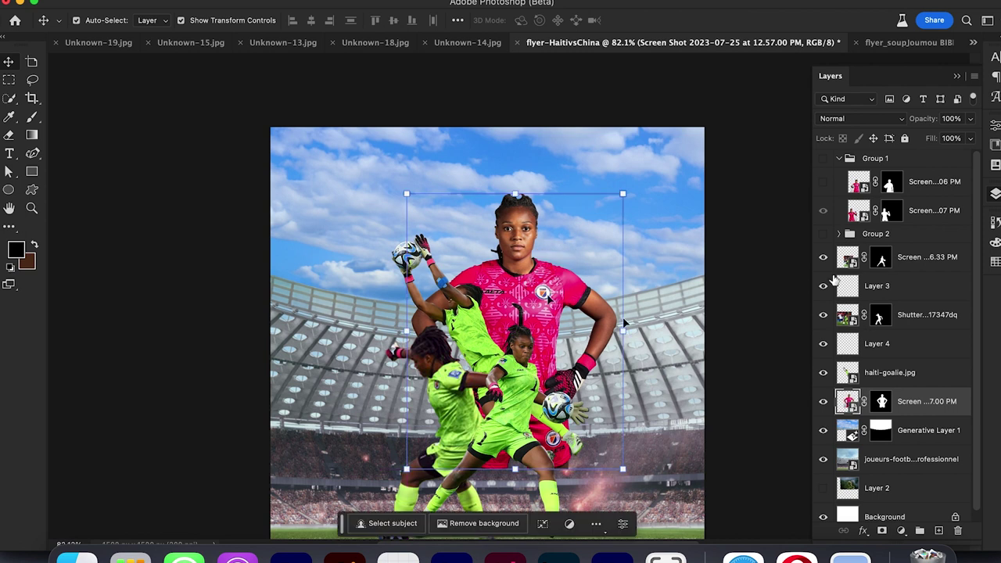
Step: Move the ball-holding pink-kit goalkeeper's layer below haiti-goalie.jpg, scale it to about 87% and place it beside the other pink-kit figure
click(901, 217)
click(823, 182)
click(823, 210)
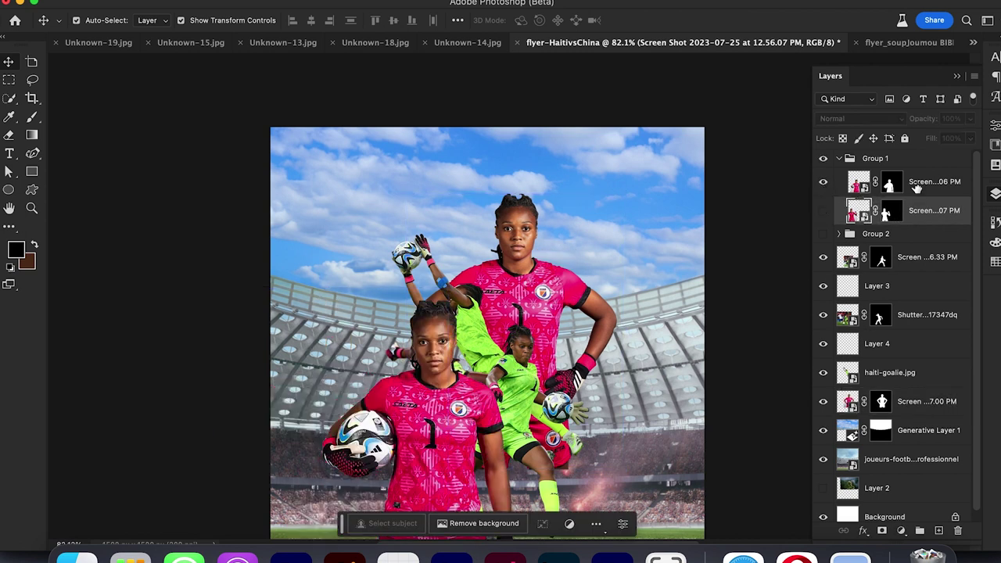
drag(906, 353, 907, 386)
drag(410, 390, 426, 270)
drag(437, 456, 439, 420)
drag(472, 255, 474, 268)
key(Return)
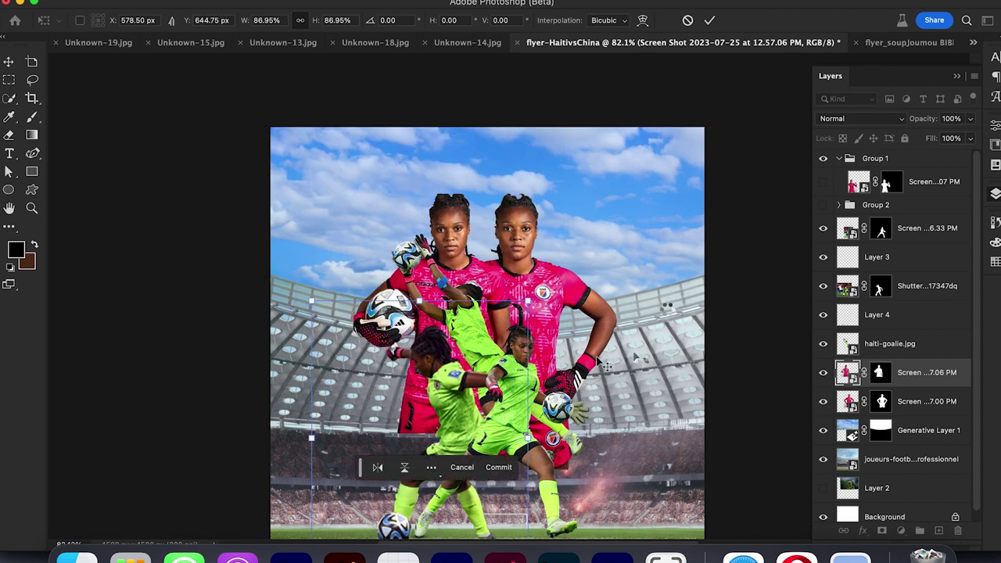
key(Return)
scroll(605, 365, up, 3)
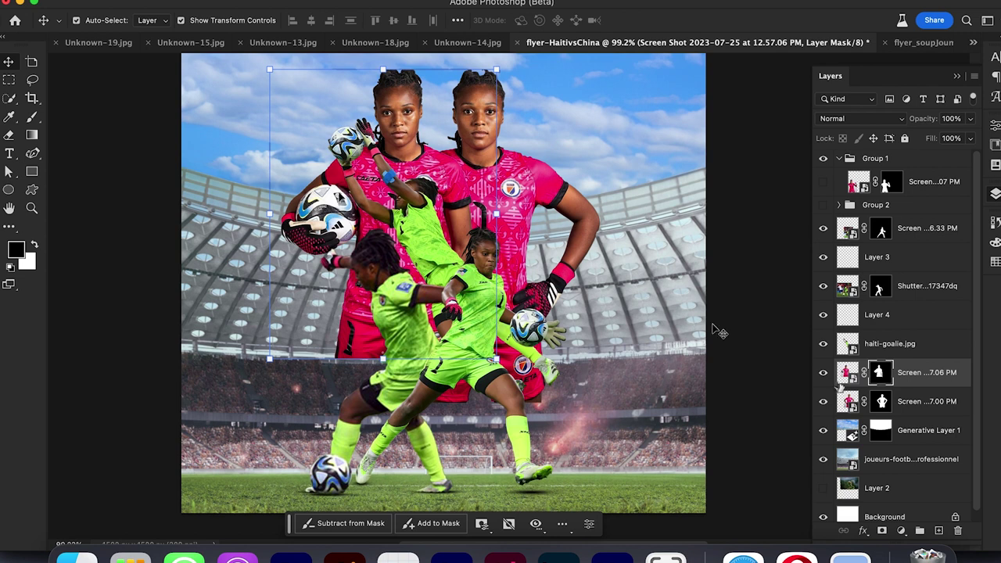
Step: Hide the ball-holding pink-kit goalkeeper and enlarge the leaping goalkeeper, shifting it up and left
click(822, 373)
click(420, 222)
drag(327, 117, 299, 82)
drag(559, 416, 573, 433)
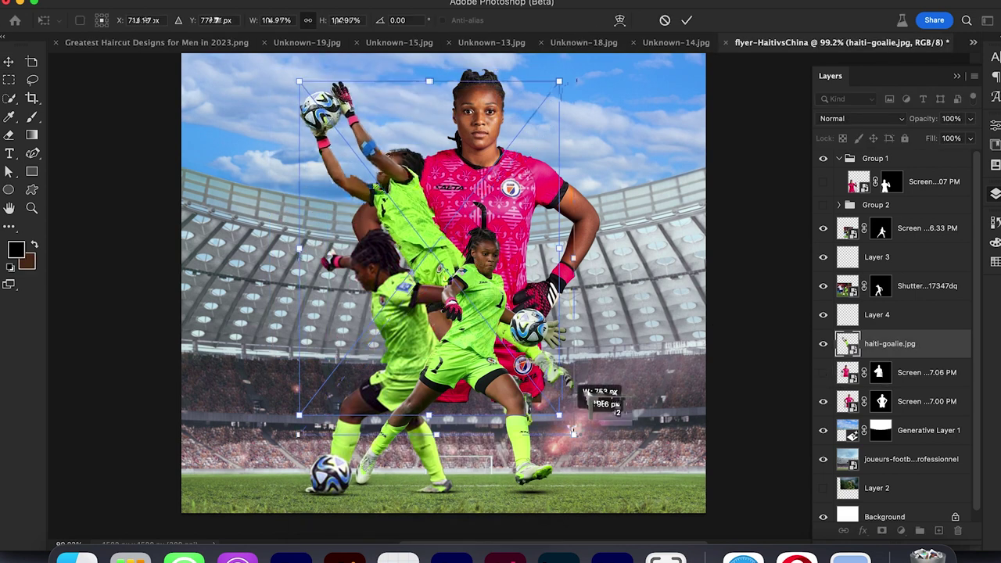
key(Return)
Step: Hide the Shutterstock goalkeeper and its shadow on Layer 4, and move the leaping goalkeeper down and left into the gap
click(388, 320)
click(822, 286)
click(823, 315)
drag(429, 236, 376, 265)
scroll(379, 264, down, 3)
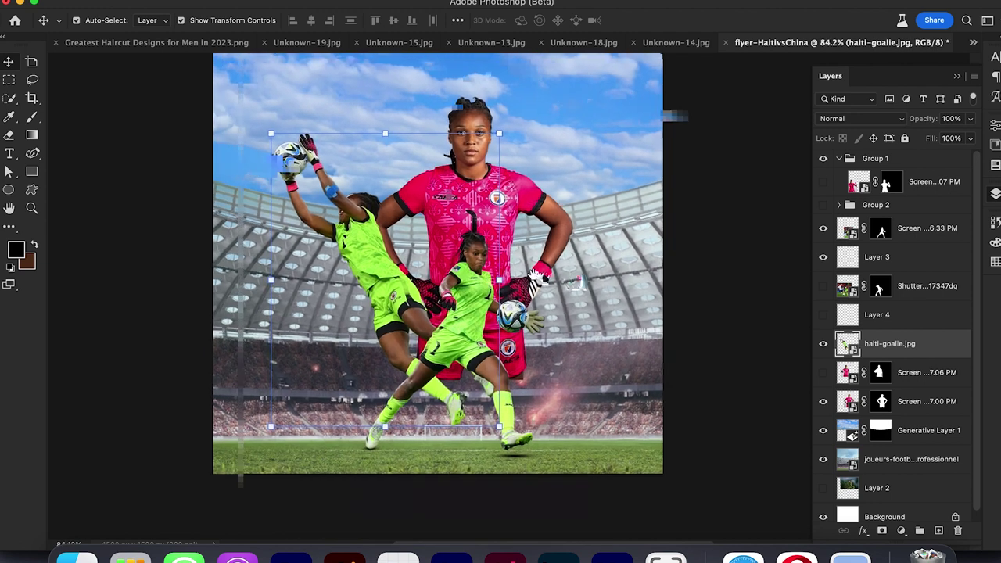
Step: Scale the hands-on-hips pink-kit goalkeeper to about 670 x 855 px and centre it horizontally on the canvas
scroll(417, 129, up, 1)
drag(546, 133, 560, 154)
drag(407, 273, 404, 266)
click(806, 162)
drag(499, 193, 469, 180)
scroll(469, 179, up, 3)
scroll(467, 178, down, 1)
drag(471, 145, 471, 173)
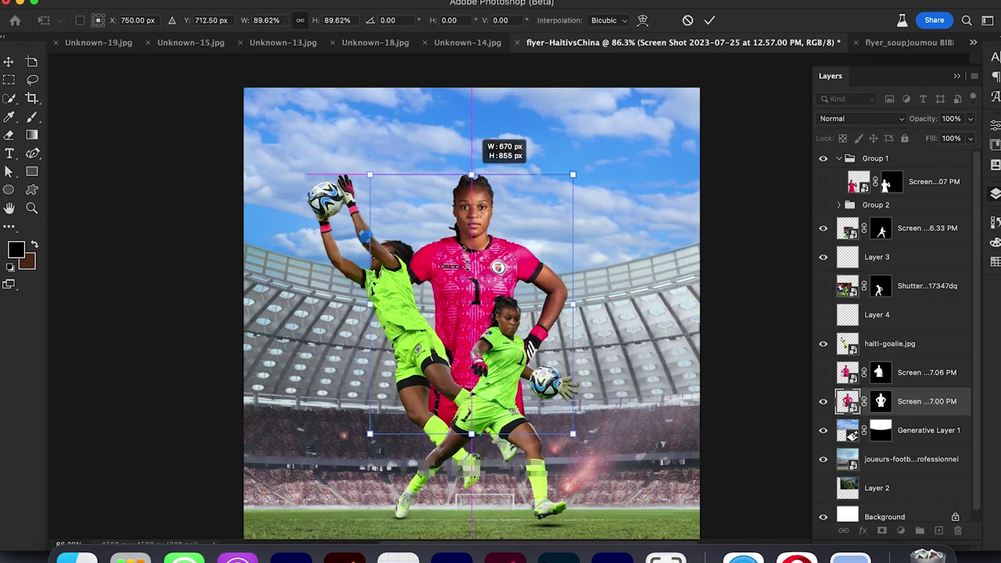
drag(476, 227, 475, 198)
scroll(609, 286, down, 1)
Step: Hide the sky and stadium layers so only the goalkeepers remain on the white background
drag(822, 459, 822, 431)
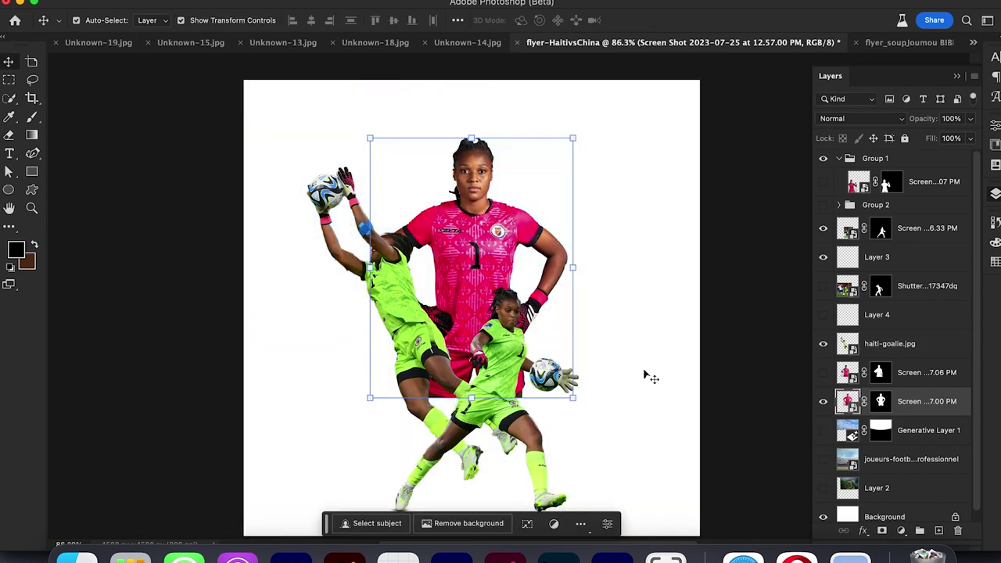
click(656, 398)
scroll(656, 397, down, 2)
scroll(634, 355, up, 1)
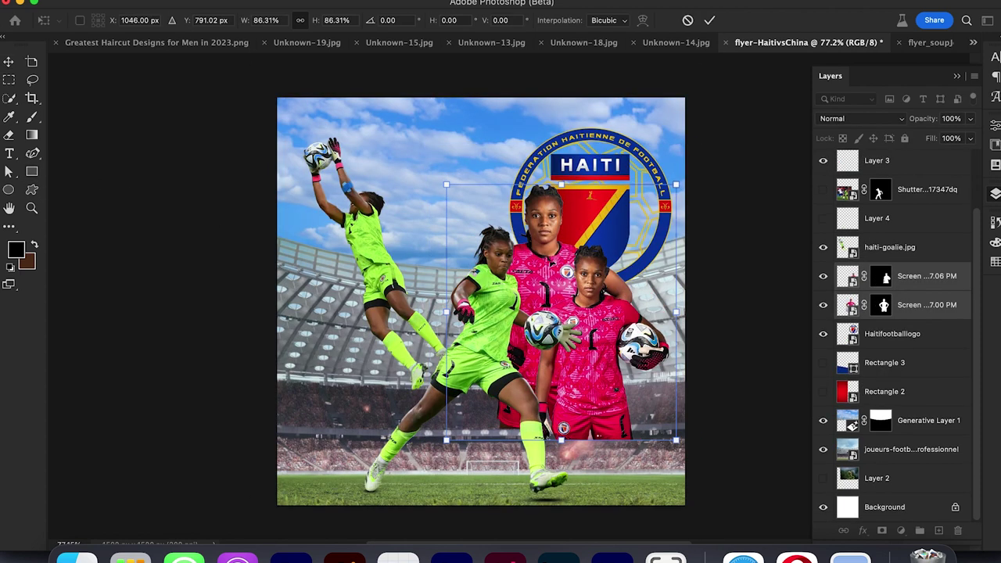
Step: Move both pink-kit goalkeepers left off the Haiti crest, then shift them with the running goalkeeper toward the canvas centre
drag(624, 282, 469, 223)
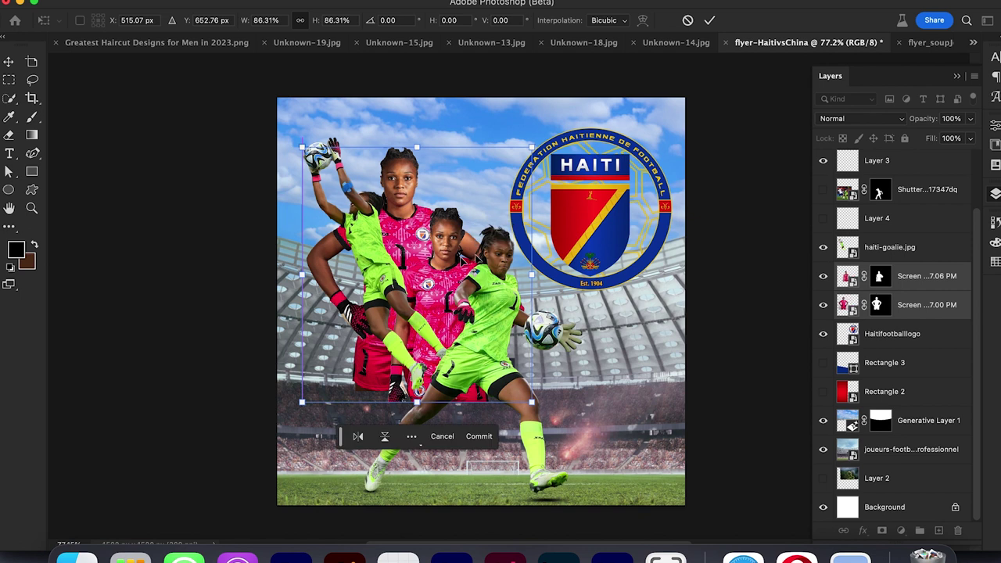
key(Return)
scroll(915, 231, up, 2)
shift+click(922, 168)
drag(414, 289, 415, 354)
Step: Enlarge the leaping goalkeeper and reposition it in front of the hands-on-hips pink-kit goalkeeper
click(443, 290)
drag(403, 208, 376, 144)
drag(398, 281, 390, 275)
key(Return)
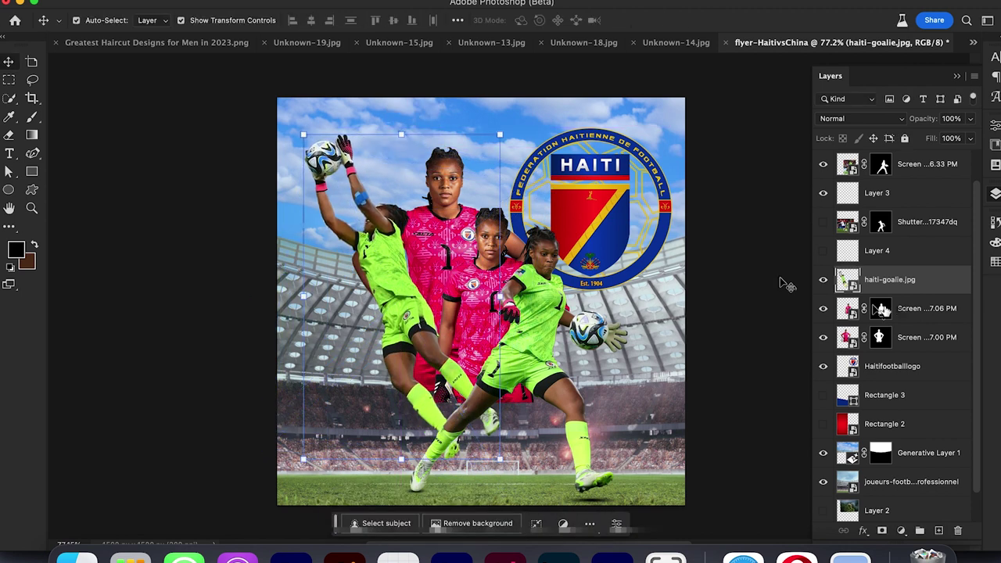
Step: Brush black on the layer masks of both pink-kit goalkeepers to hide their cut-off lower bodies
click(881, 308)
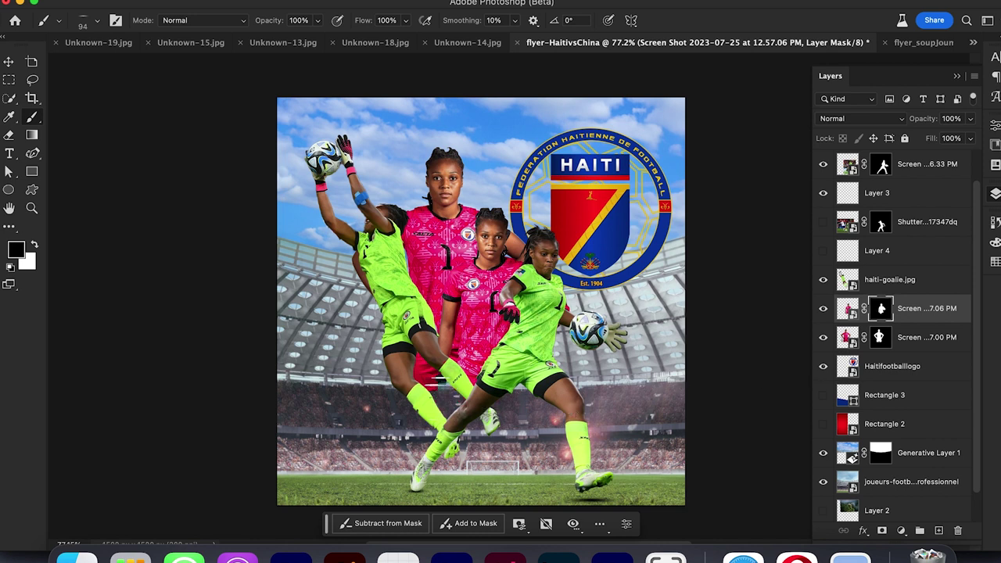
click(879, 337)
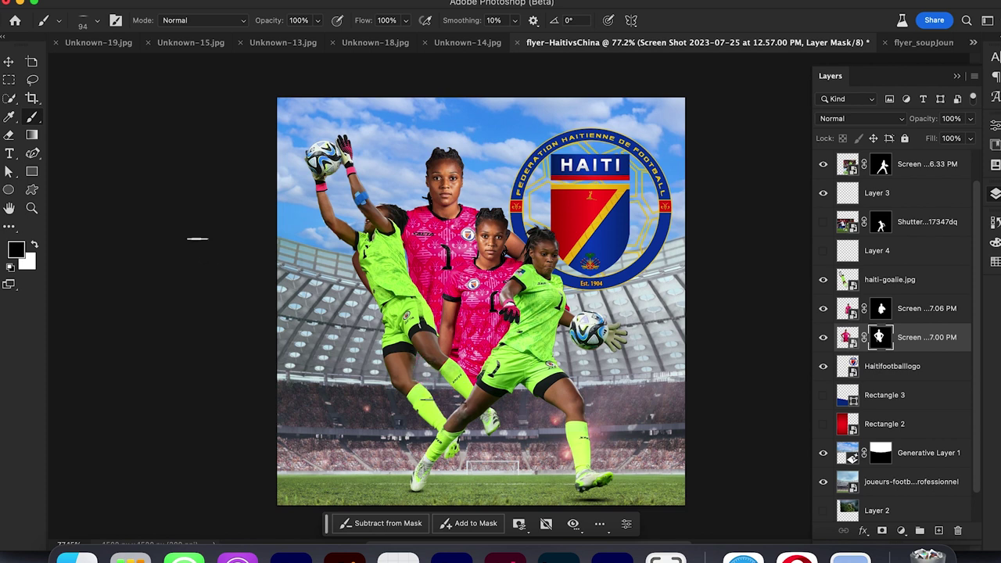
Step: Shrink the Haiti football logo and place it in the canvas's upper-right corner
click(612, 237)
drag(591, 290, 592, 201)
drag(598, 166, 625, 149)
click(749, 131)
click(749, 132)
scroll(576, 301, down, 3)
scroll(575, 300, up, 1)
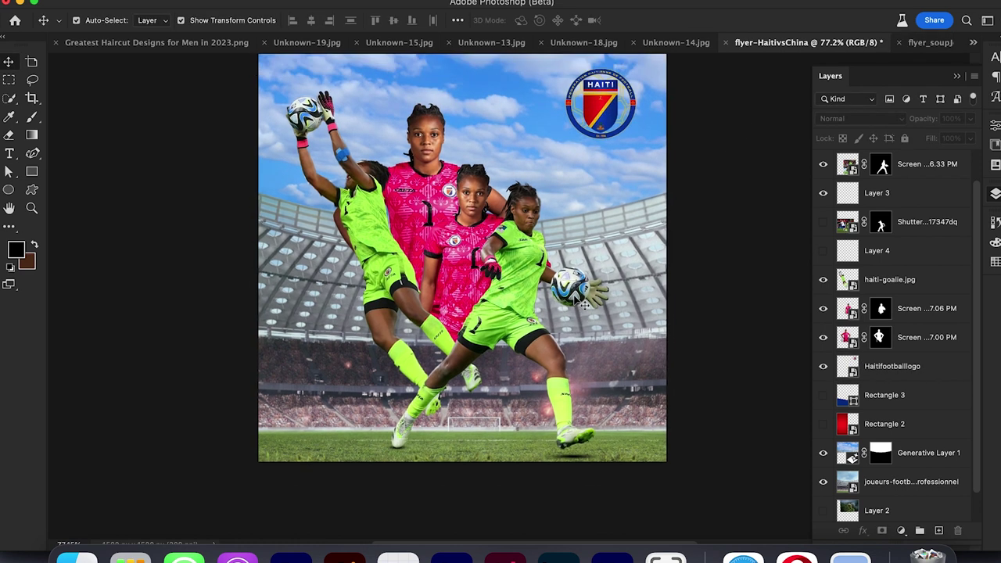
Step: Show the blue Rectangle 3 and set its blend mode to Soft Light
click(822, 395)
click(882, 396)
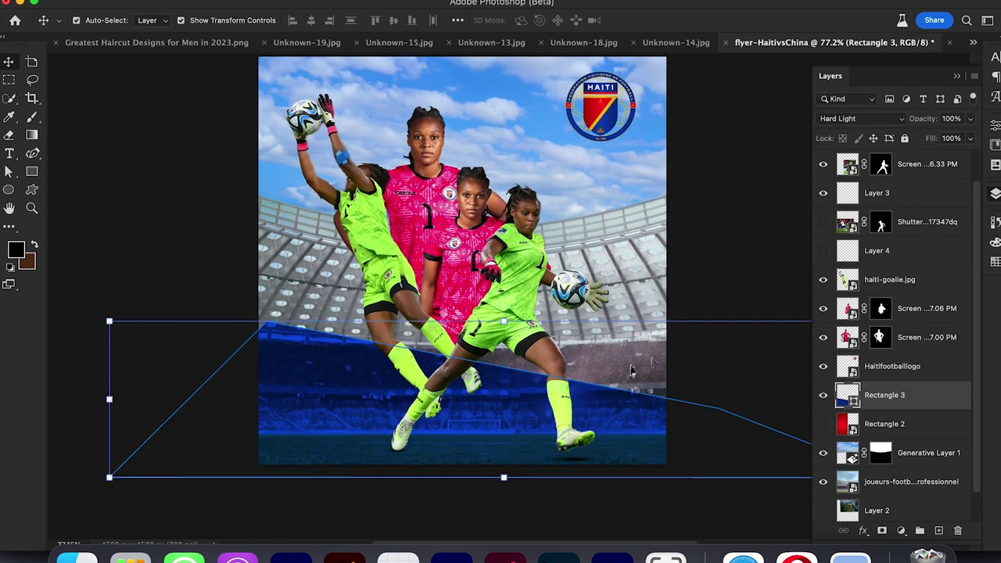
click(860, 118)
click(844, 105)
Step: Stretch Rectangle 3 upward and narrow its width to spread the blue tint across the canvas
drag(504, 322, 538, 21)
scroll(547, 235, up, 1)
scroll(548, 235, down, 2)
drag(512, 60, 510, 31)
scroll(532, 299, down, 10)
drag(485, 311, 495, 311)
scroll(508, 317, up, 10)
scroll(539, 314, down, 3)
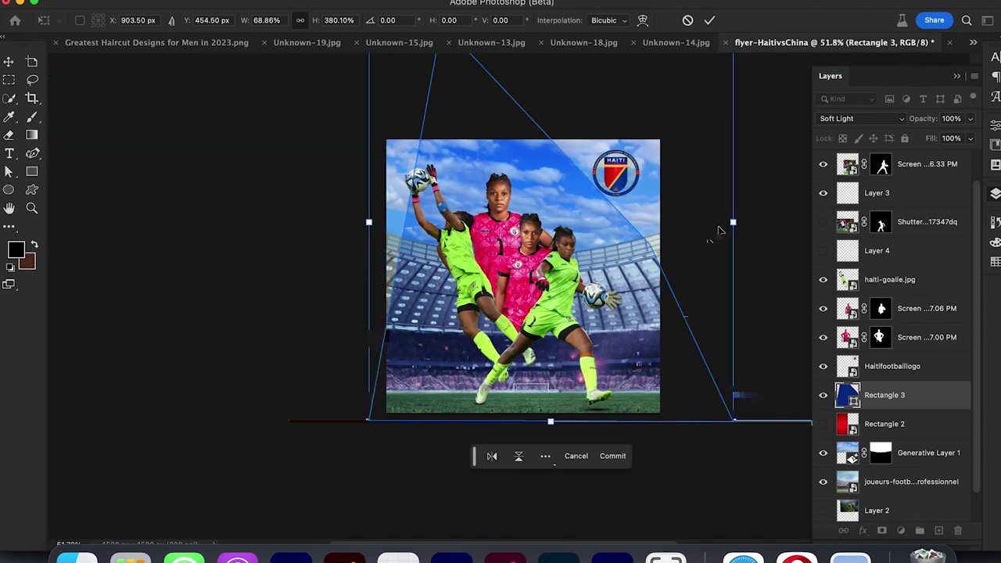
key(Return)
Step: Try to rotate and enlarge Rectangle 3 so its slanted shape covers the whole canvas
scroll(664, 281, down, 1)
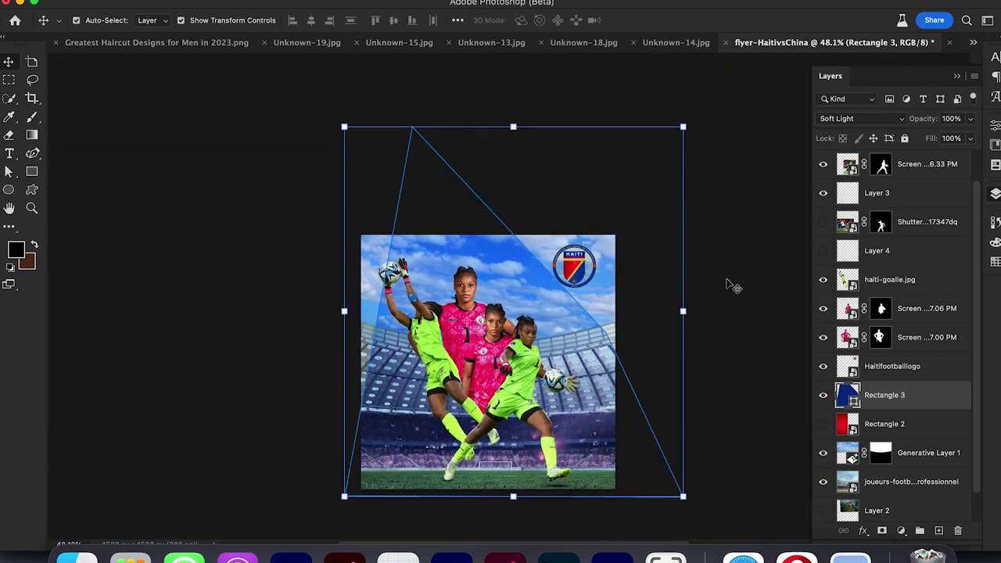
key(super+t)
drag(344, 127, 316, 324)
drag(536, 395, 552, 373)
drag(698, 104, 987, 2)
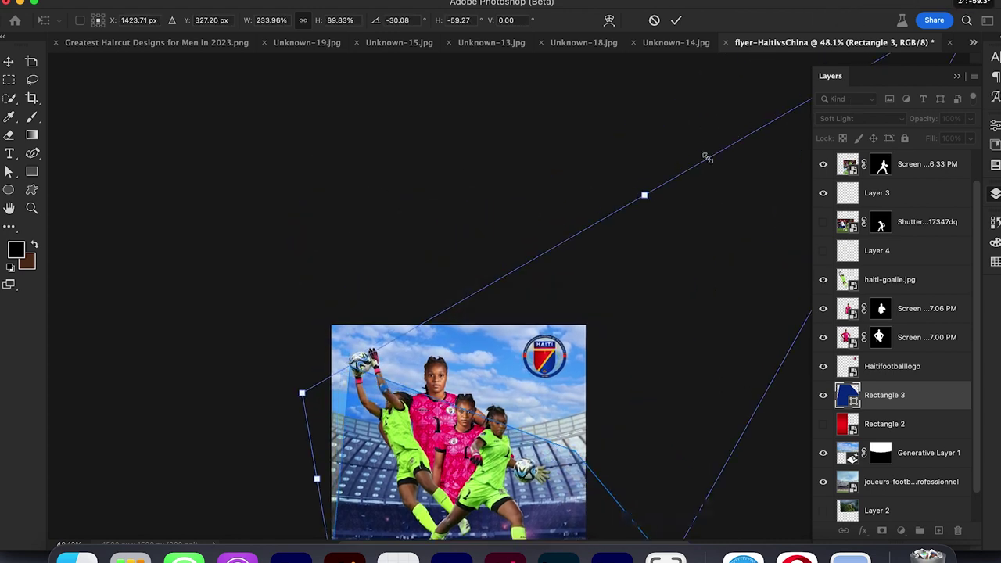
key(Return)
Step: Delete Rectangle 3 and draw a new rectangle over the whole canvas, about 1665 x 1624 px
key(Delete)
scroll(590, 394, down, 4)
click(32, 172)
drag(338, 152, 551, 385)
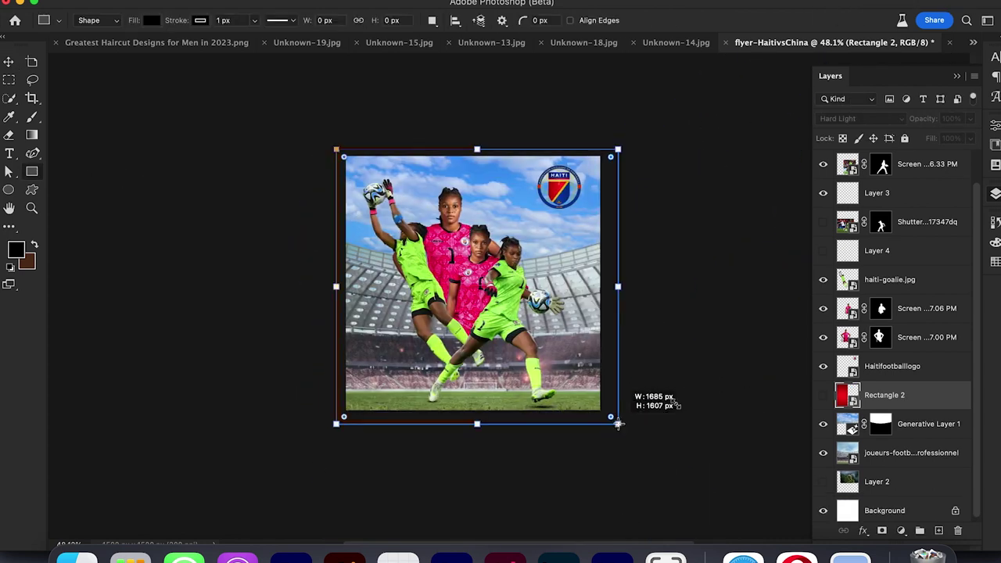
drag(618, 424, 618, 425)
Step: Fill the new rectangle with dark blue and set its blend mode to Soft Light
click(996, 193)
double_click(848, 395)
click(572, 203)
click(381, 236)
click(859, 119)
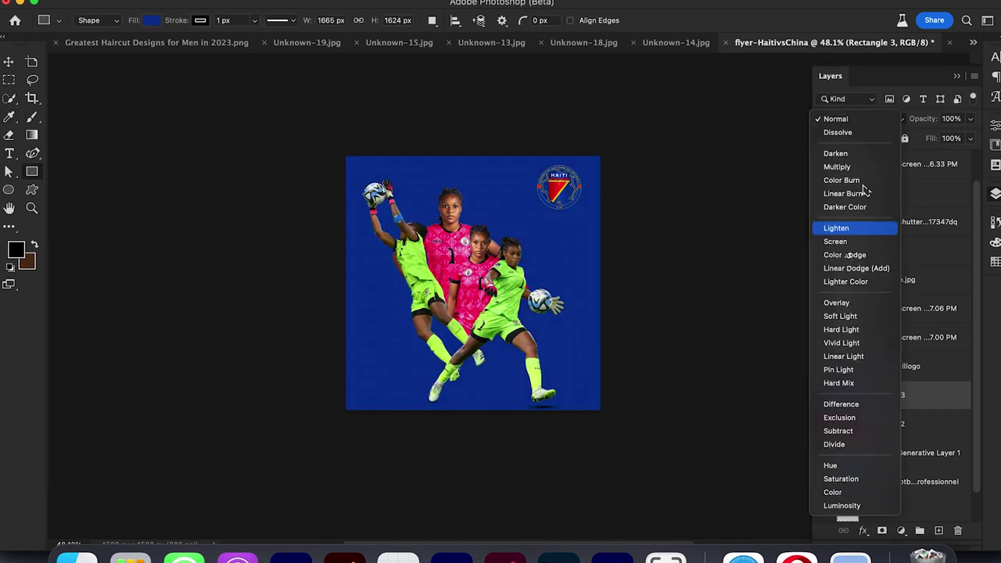
click(846, 317)
scroll(569, 319, up, 3)
drag(569, 319, 576, 237)
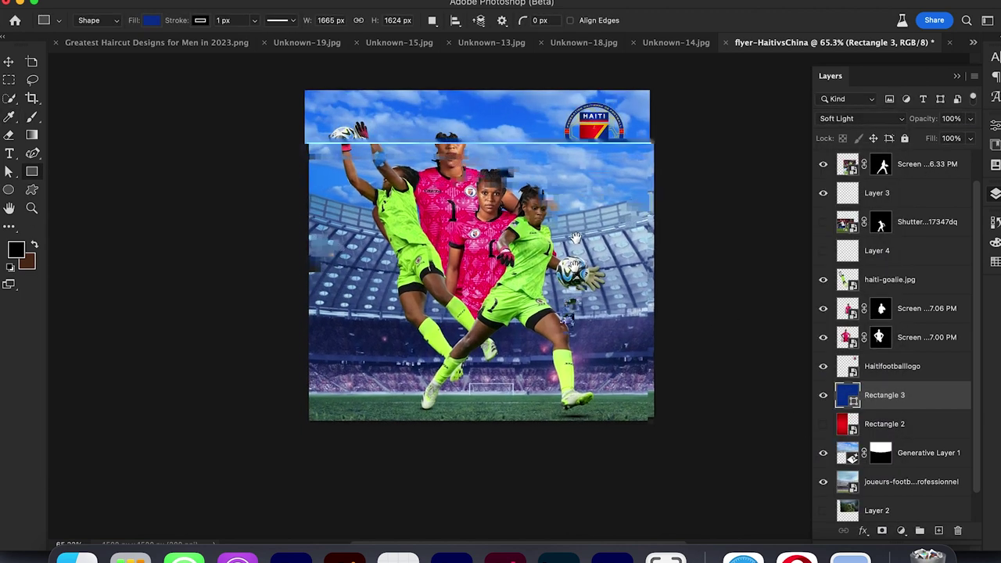
Step: Add a new layer above Rectangle 2 and fill it with black using the Paint Bucket tool
click(897, 424)
click(10, 227)
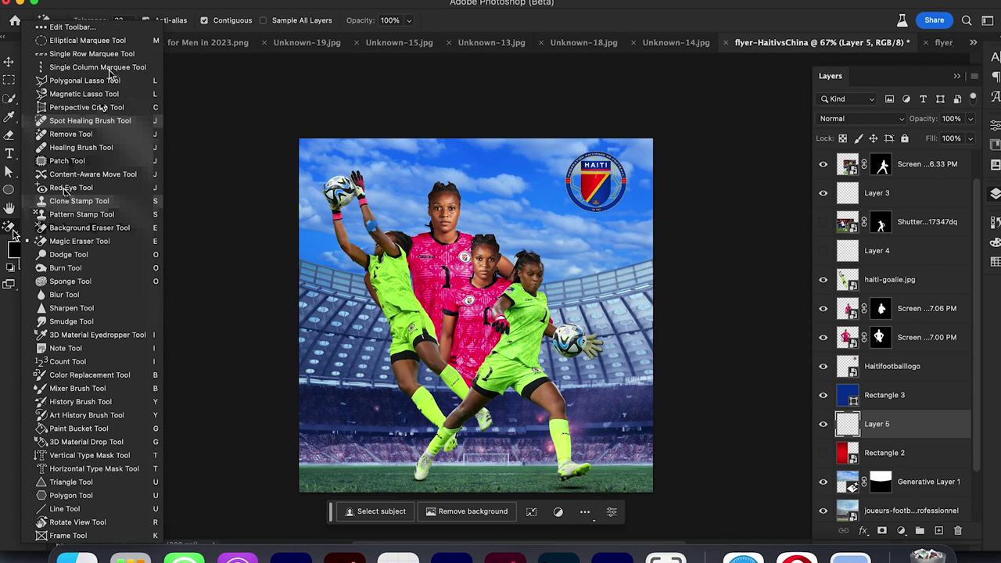
scroll(69, 414, down, 4)
click(86, 428)
click(537, 147)
Step: Clear a circle about 1435 px wide with a 300 px feather from Layer 5 to form a vignette, and deselect
scroll(534, 143, up, 3)
click(9, 226)
click(148, 43)
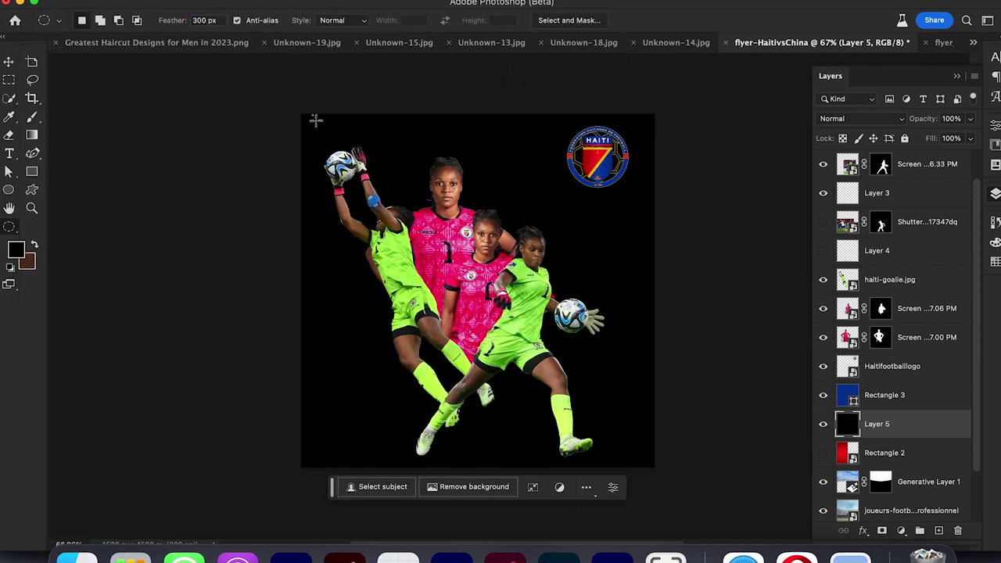
drag(315, 120, 585, 395)
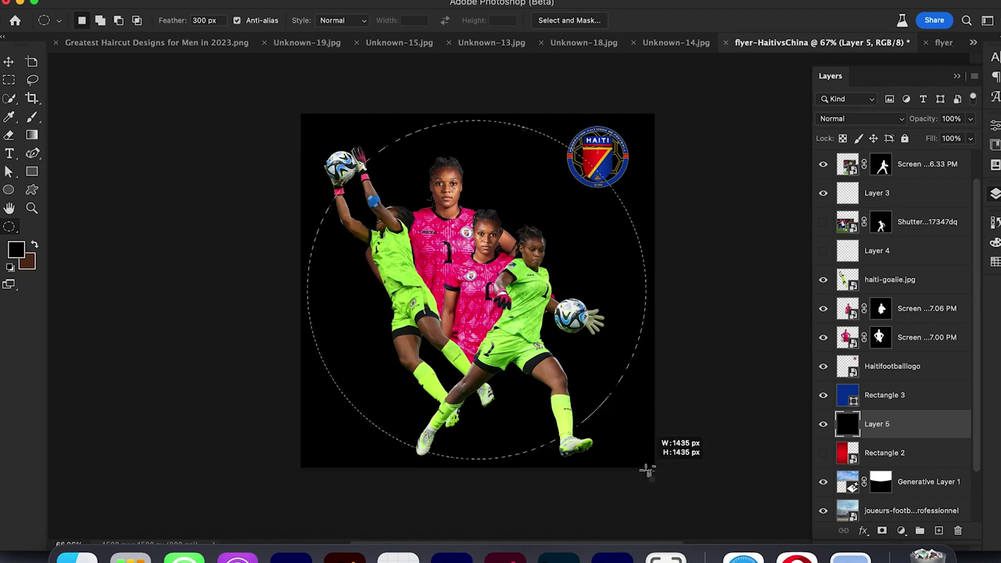
drag(647, 470, 648, 471)
key(Delete)
click(9, 62)
click(751, 273)
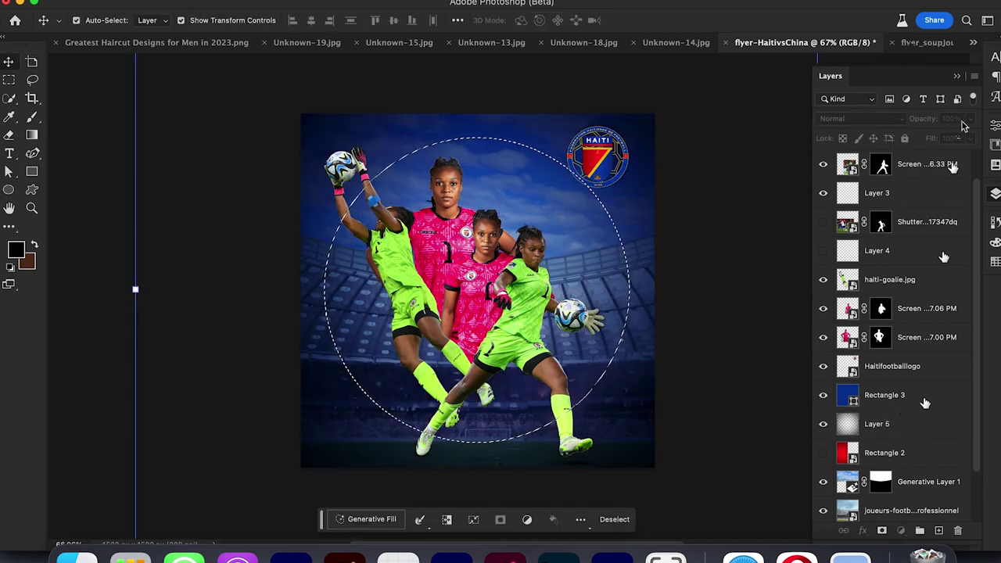
click(142, 119)
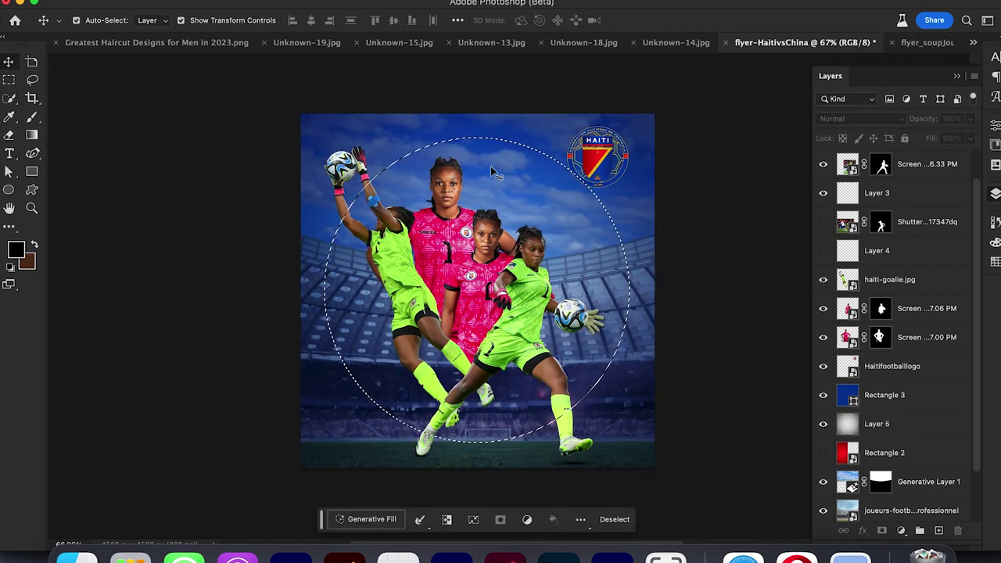
key(super+d)
scroll(486, 228, up, 2)
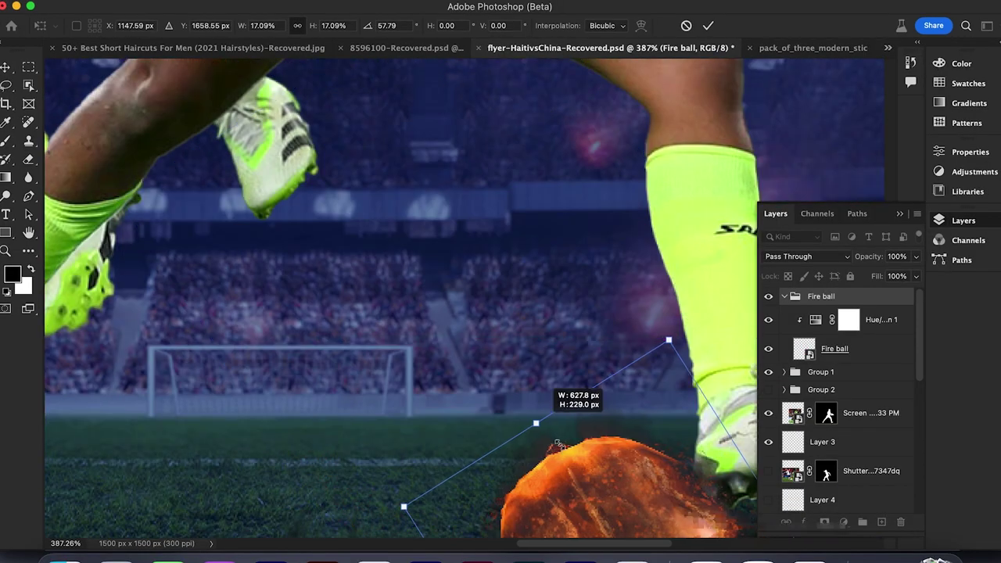
Step: Scale down, rotate and position the fire ball so its flame trails below the jumping goalkeeper's boot
drag(537, 406, 299, 138)
drag(264, 102, 391, 303)
drag(455, 405, 343, 224)
scroll(409, 339, down, 5)
key(Return)
Step: Move the Fire ball group directly below the haiti-goalie.jpg layer
click(784, 296)
drag(823, 296, 840, 483)
click(784, 476)
scroll(868, 474, down, 3)
Step: Shrink the Fire ball layer further and fit it snugly under the jumping goalkeeper's boot
click(866, 469)
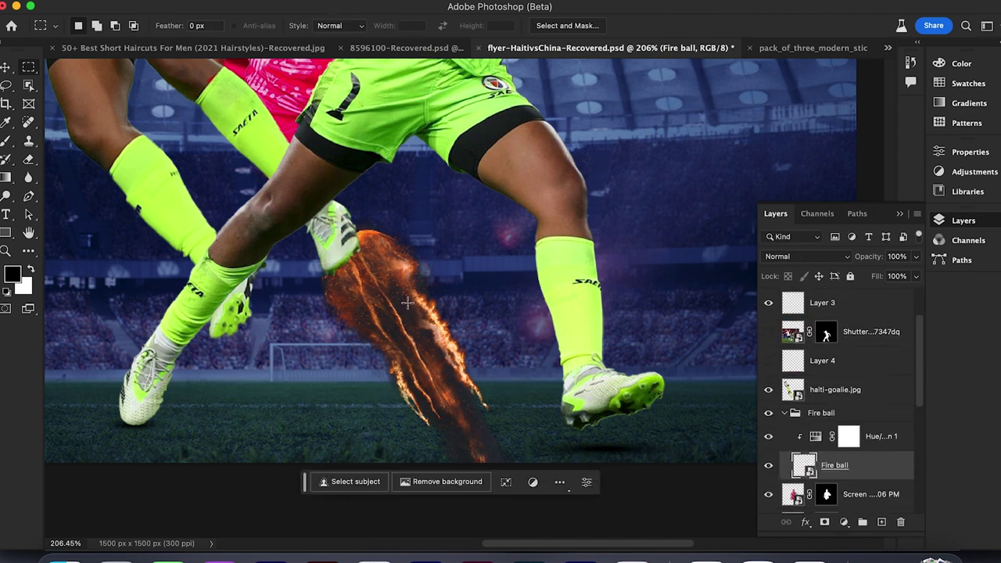
key(super+t)
drag(406, 162, 412, 238)
drag(392, 341, 369, 272)
key(Return)
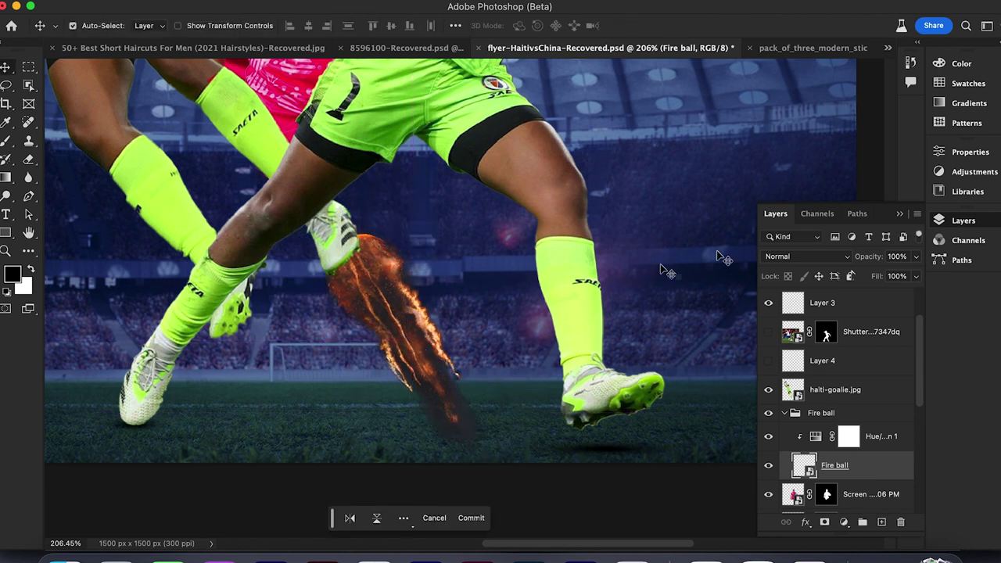
Step: Set the Fire ball layer's blend mode to Screen and add a duplicate of it set to Soft Light
click(813, 256)
click(780, 379)
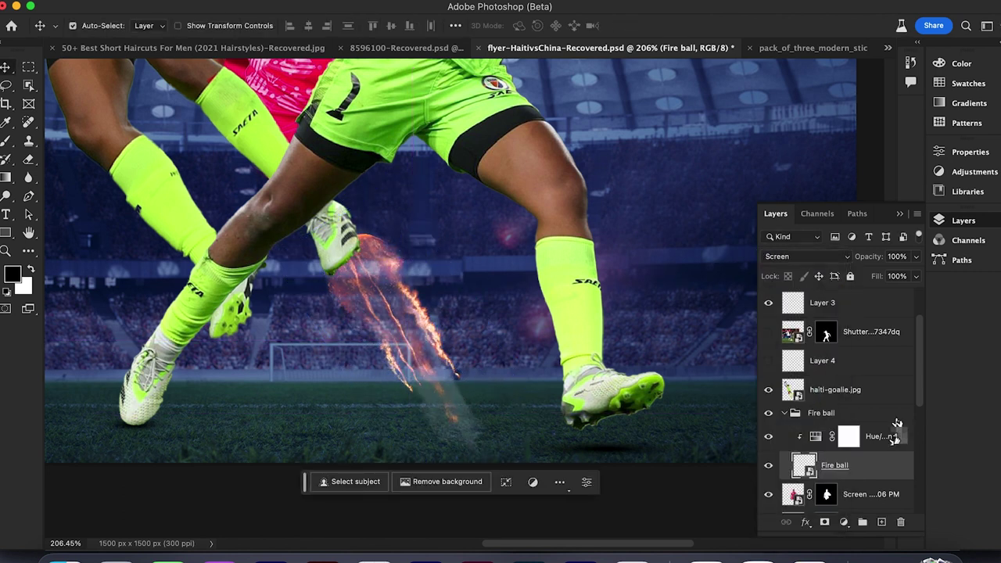
key(ctrl+j)
click(807, 256)
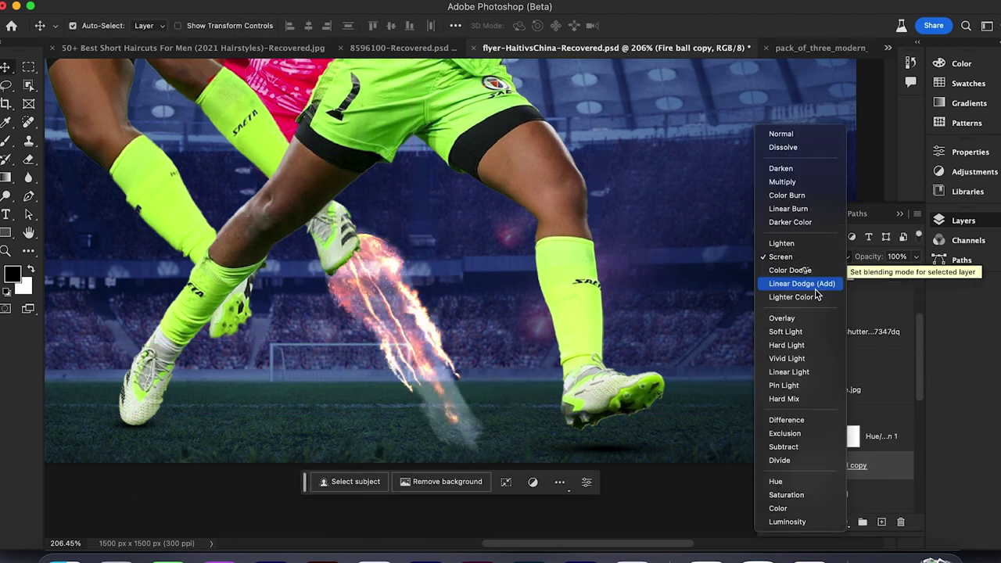
click(793, 331)
scroll(771, 410, down, 1)
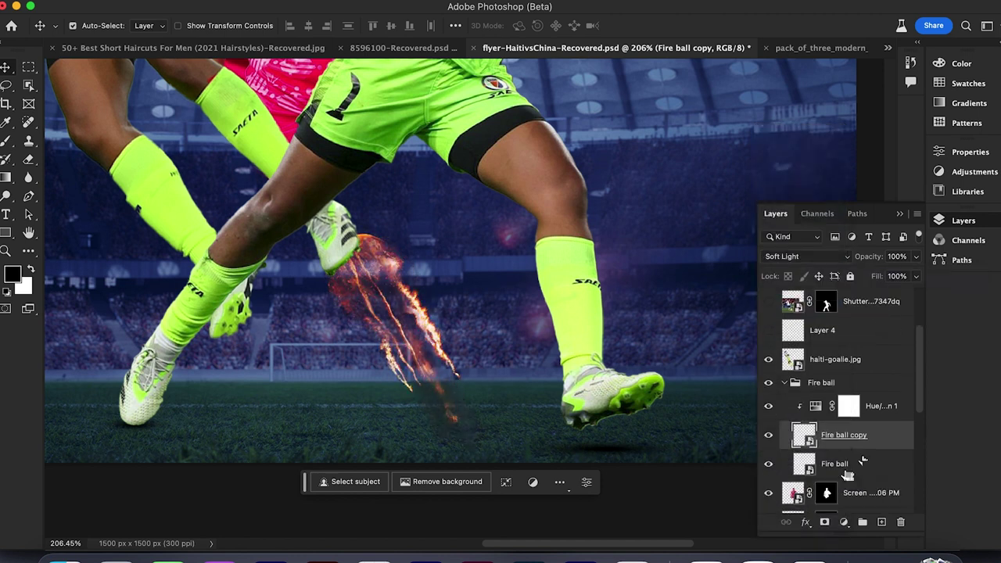
Step: Duplicate the Fire ball and Fire ball copy layers, and delete the Hue/Saturation adjustment layer from the group
key(super+j)
key(super+j)
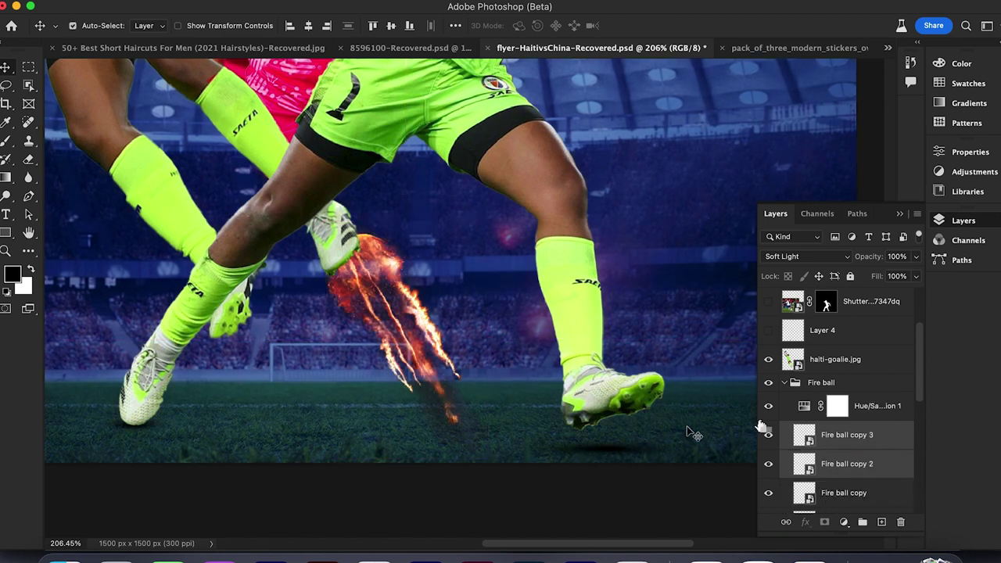
click(865, 414)
super+click(845, 434)
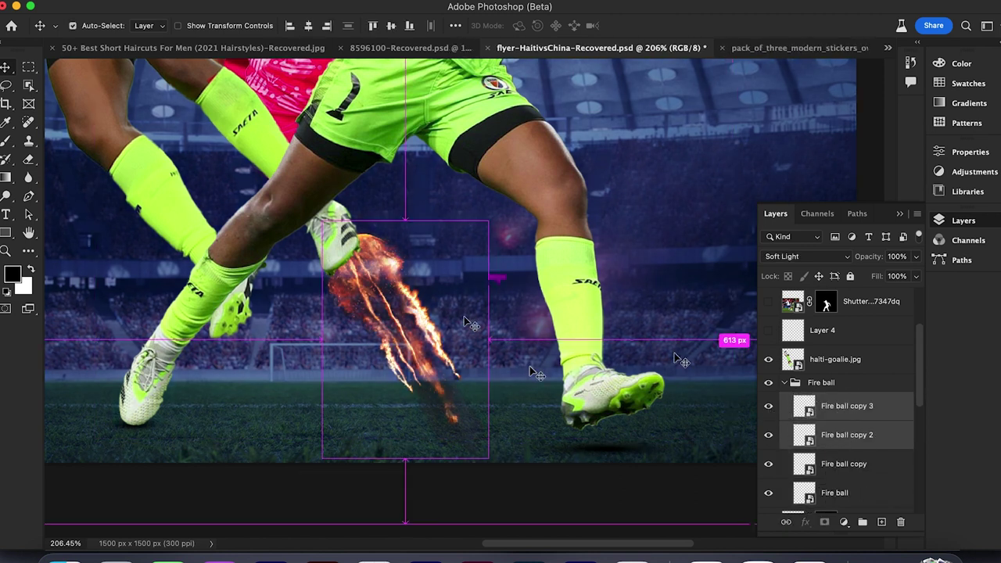
Step: Try merging the two duplicated fire ball layers and changing the merged layer's blend mode to Screen
key(super+e)
click(849, 437)
super+click(852, 468)
click(855, 410)
click(844, 258)
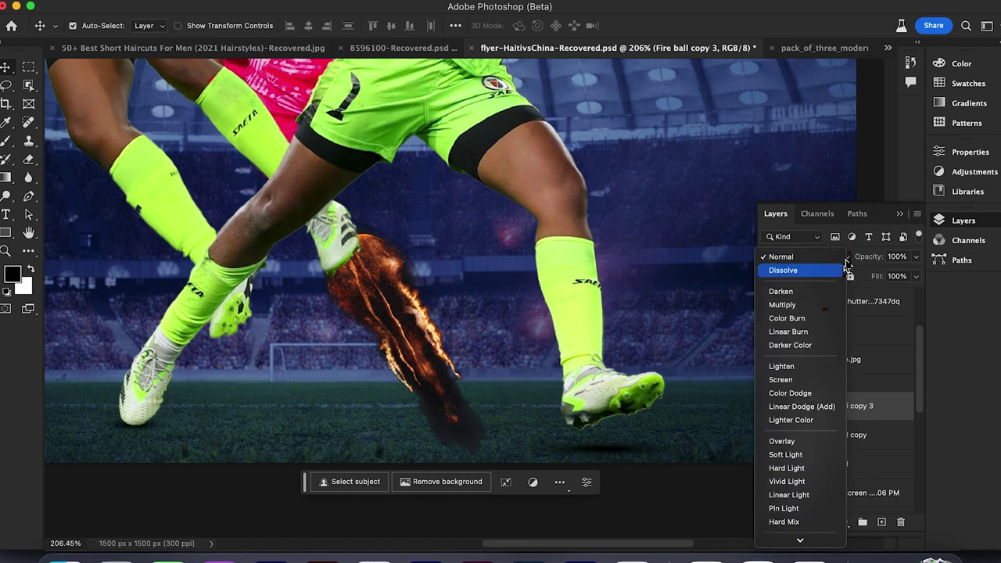
click(829, 380)
key(super+z)
key(super+z)
Step: Link Fire ball copy 3 with Fire ball copy 2 and move the pair to the jumping goalkeeper's other boot
right_click(860, 425)
scroll(898, 469, down, 4)
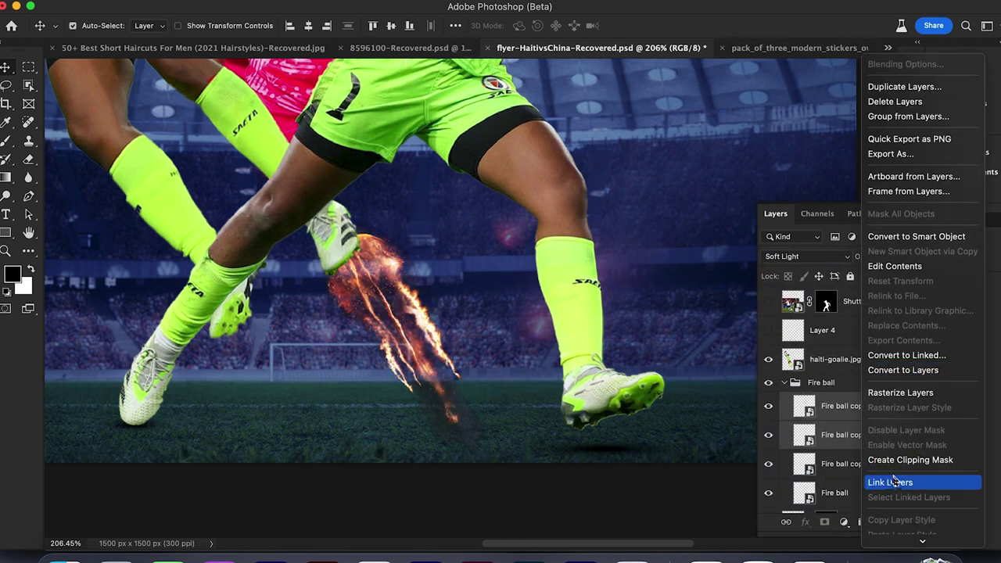
click(852, 473)
click(852, 473)
super+click(852, 491)
right_click(863, 469)
scroll(891, 477, down, 4)
click(889, 309)
click(843, 408)
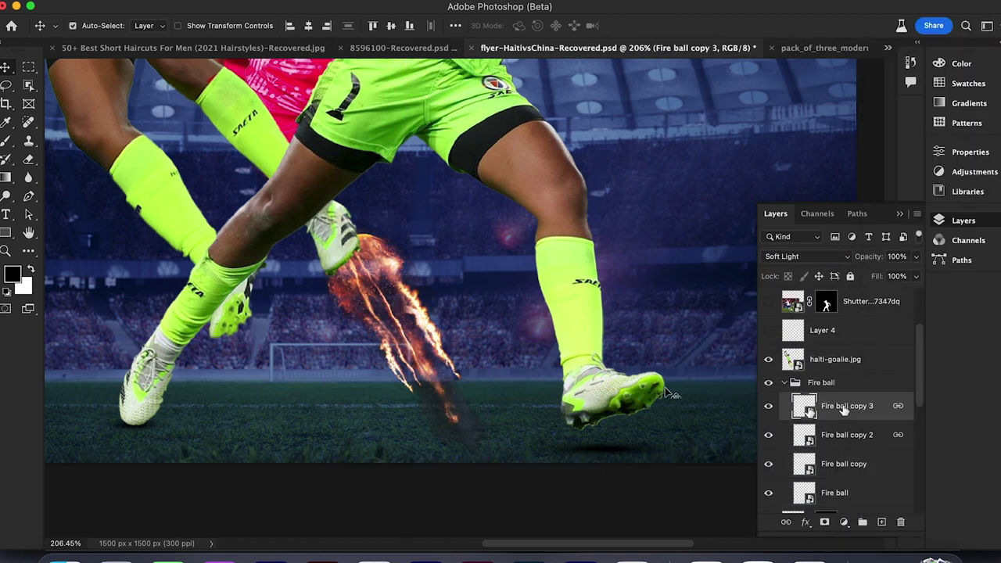
drag(317, 299, 259, 300)
Step: Scale down and rotate the fire ball layers so the flames fit the jumping goalkeeper's two boots
scroll(845, 402, down, 1)
scroll(846, 403, down, 3)
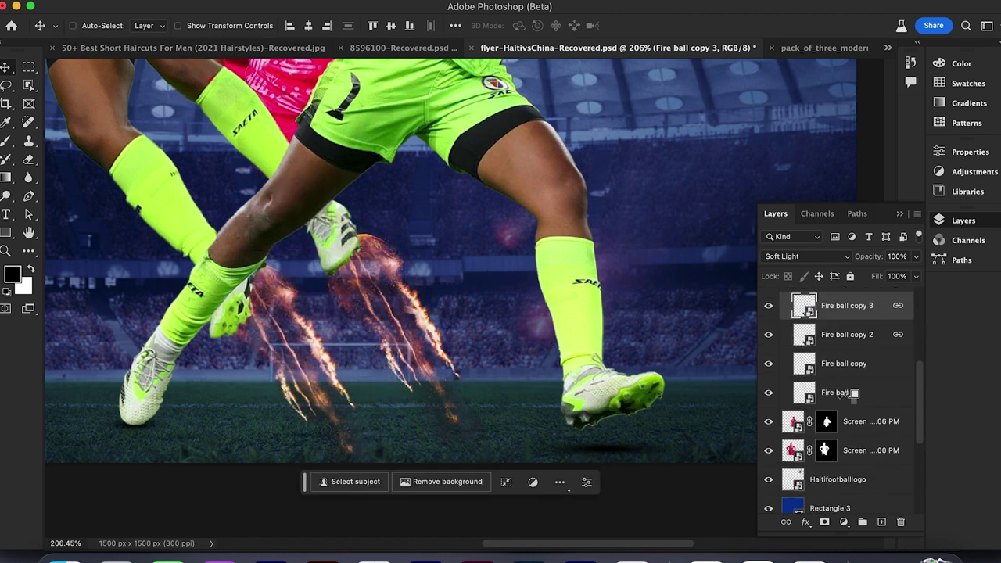
scroll(522, 371, down, 3)
click(838, 336)
key(super+t)
drag(394, 296, 352, 363)
drag(391, 367, 389, 331)
drag(389, 331, 390, 335)
click(836, 363)
key(super+t)
drag(503, 415, 476, 378)
drag(425, 318, 376, 331)
key(Return)
Step: Fine-tune the size and position of the linked fire ball copies behind the boot
key(super+t)
drag(545, 364, 545, 374)
drag(393, 338, 386, 340)
key(Return)
Step: Lower the opacity of Layer 5 to 41%
scroll(547, 373, down, 5)
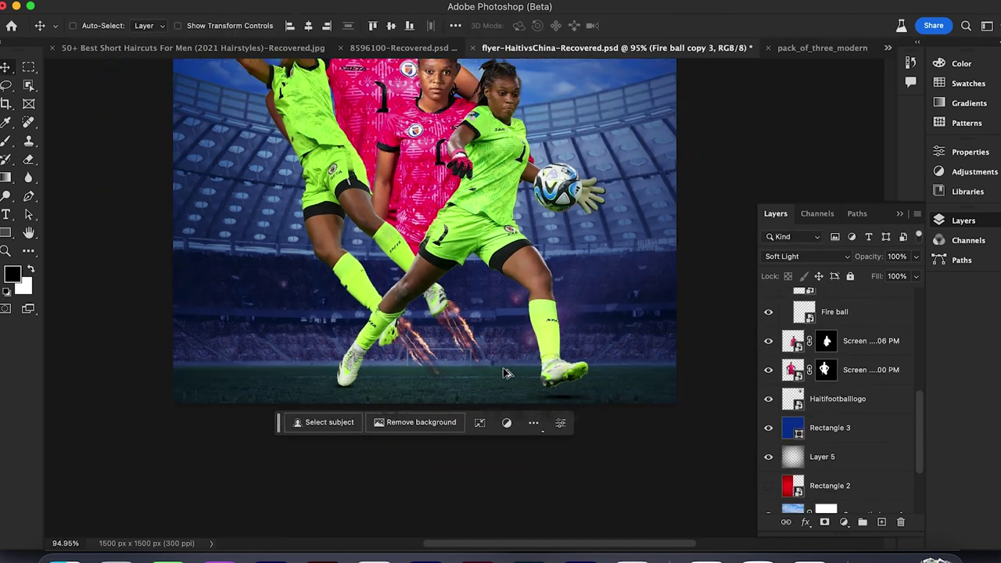
scroll(571, 372, up, 2)
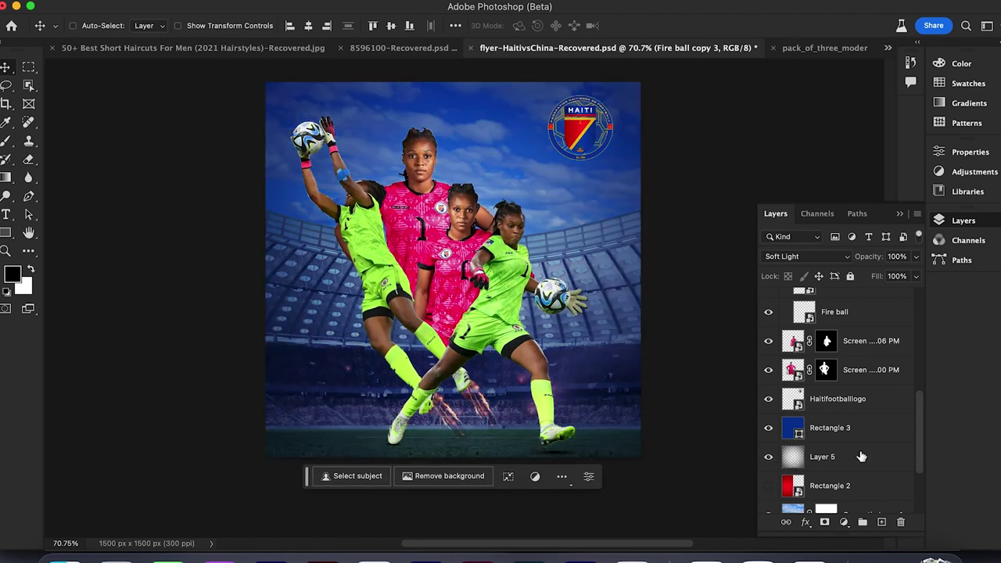
click(860, 456)
drag(912, 260, 878, 277)
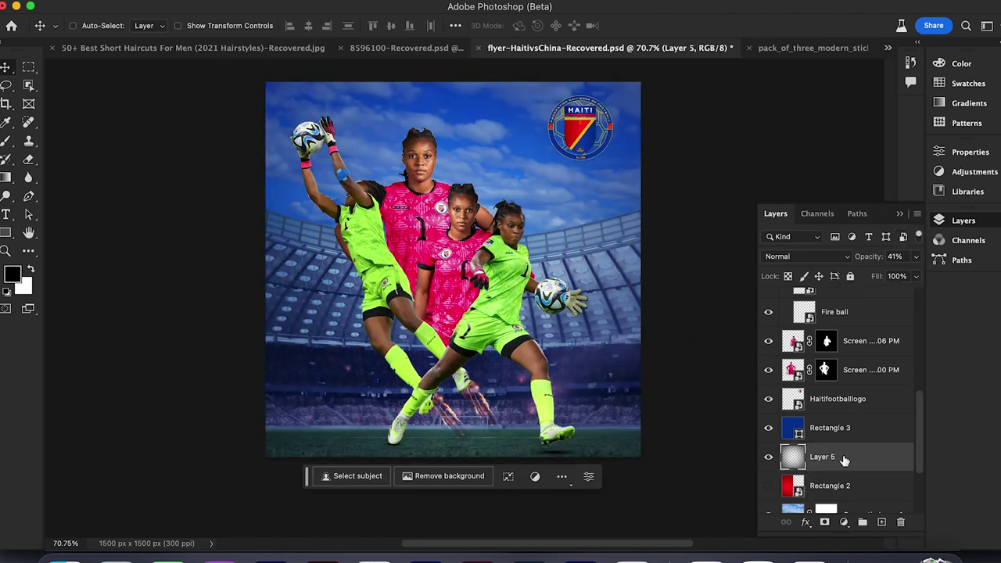
Step: Add a new layer above Rectangle 3 and fill it with black
click(848, 429)
click(882, 522)
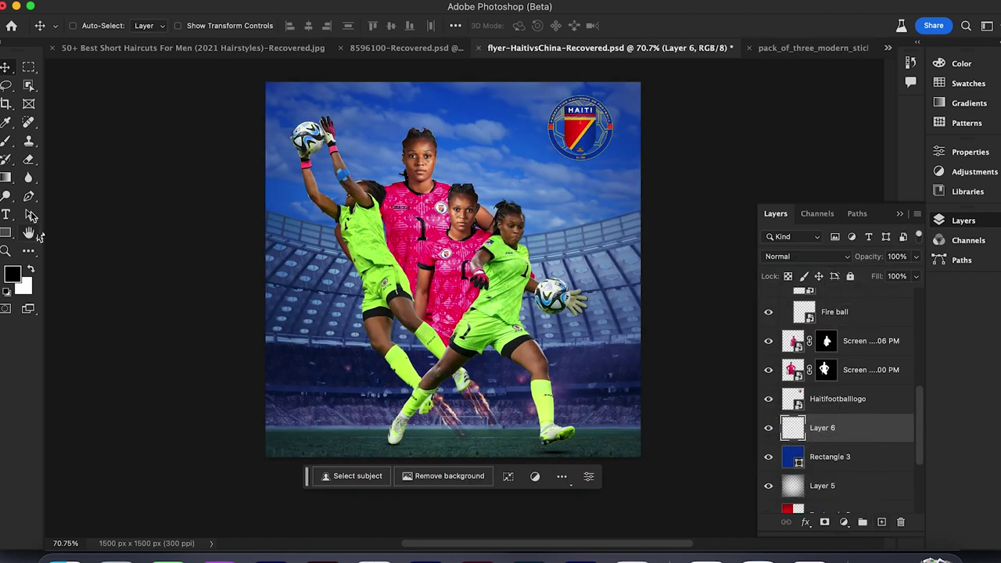
click(5, 179)
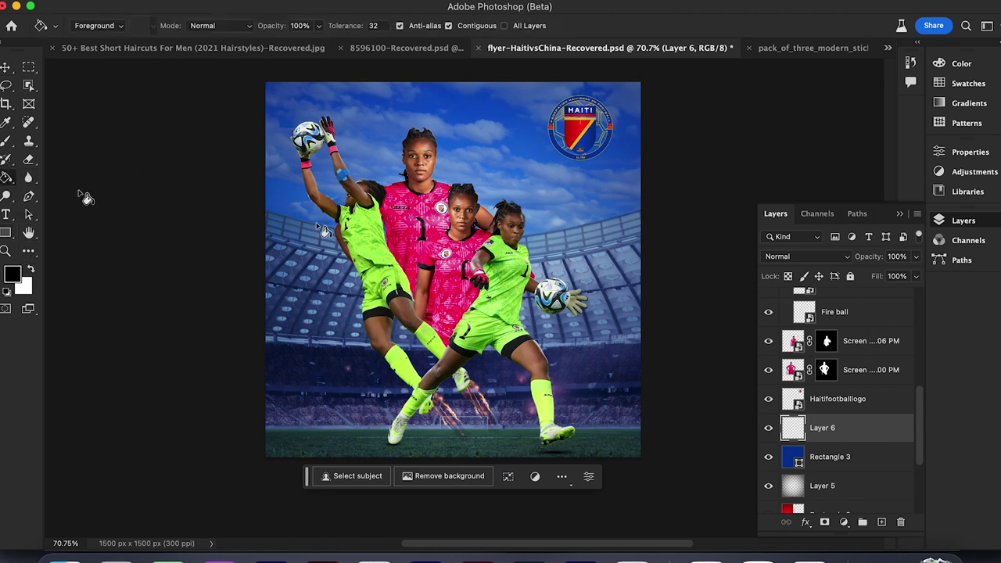
key(alt+BackSpace)
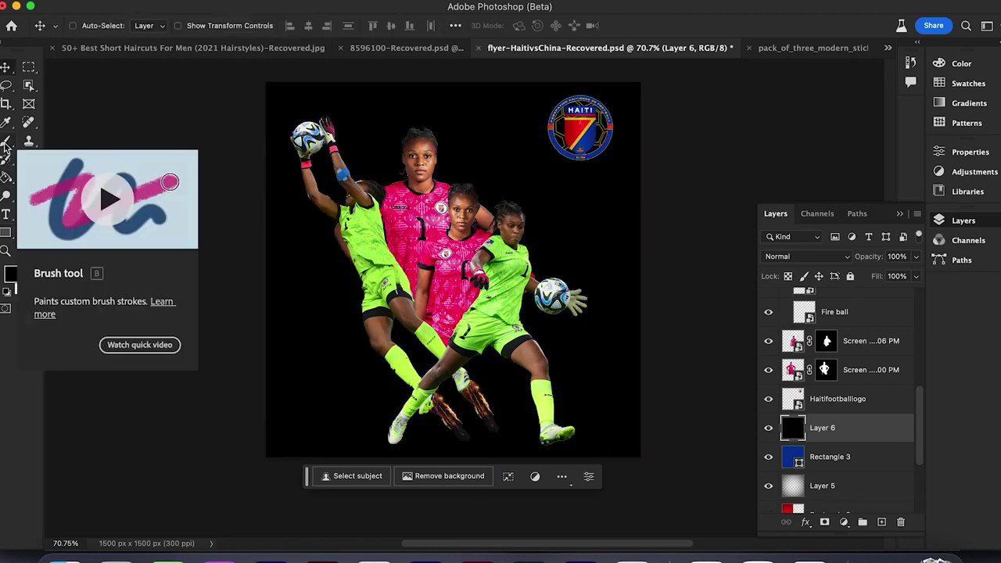
Step: Add a mask to Layer 6 and hide its centre with a soft black brush of 1760 px
click(5, 142)
right_click(440, 236)
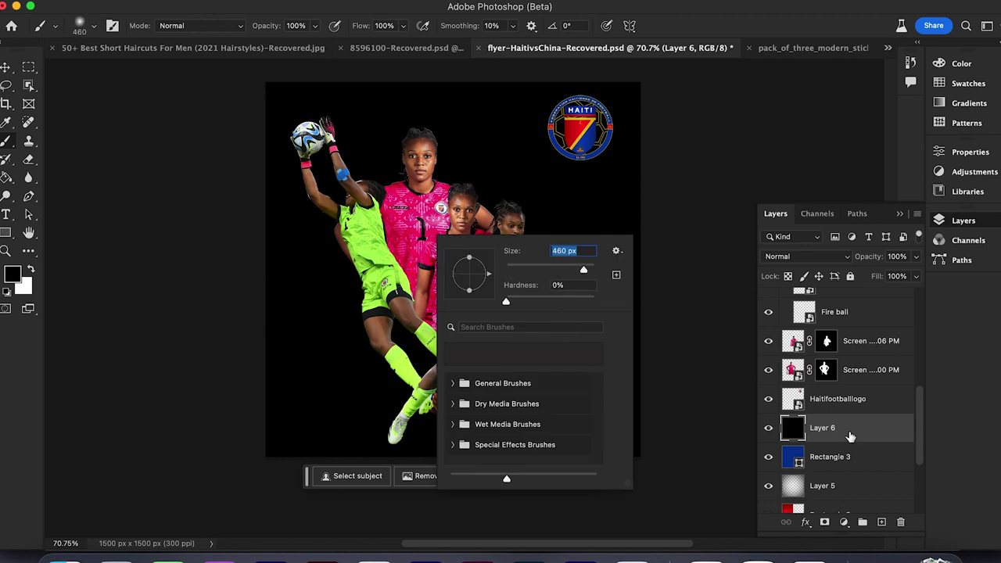
key(Return)
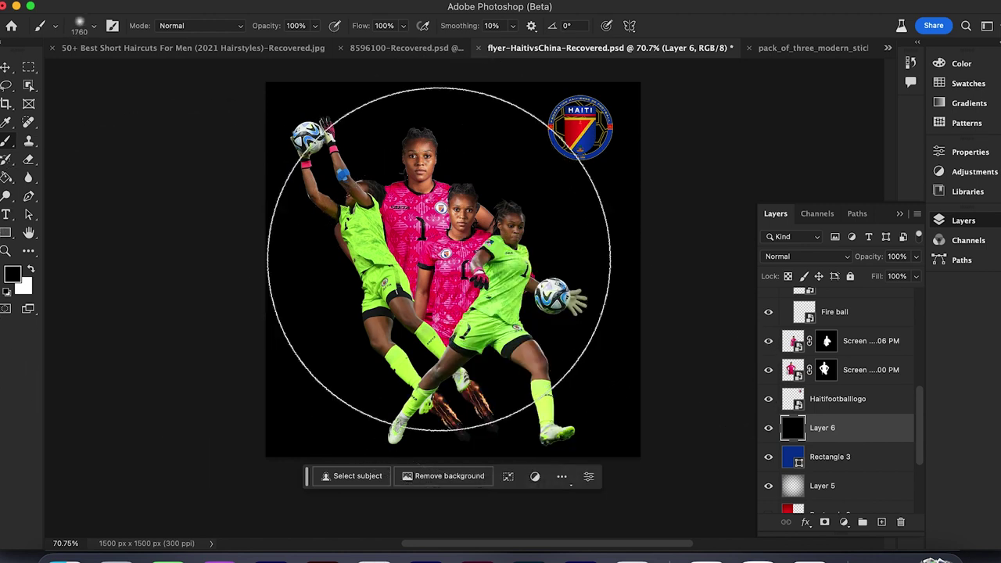
click(824, 522)
key(x)
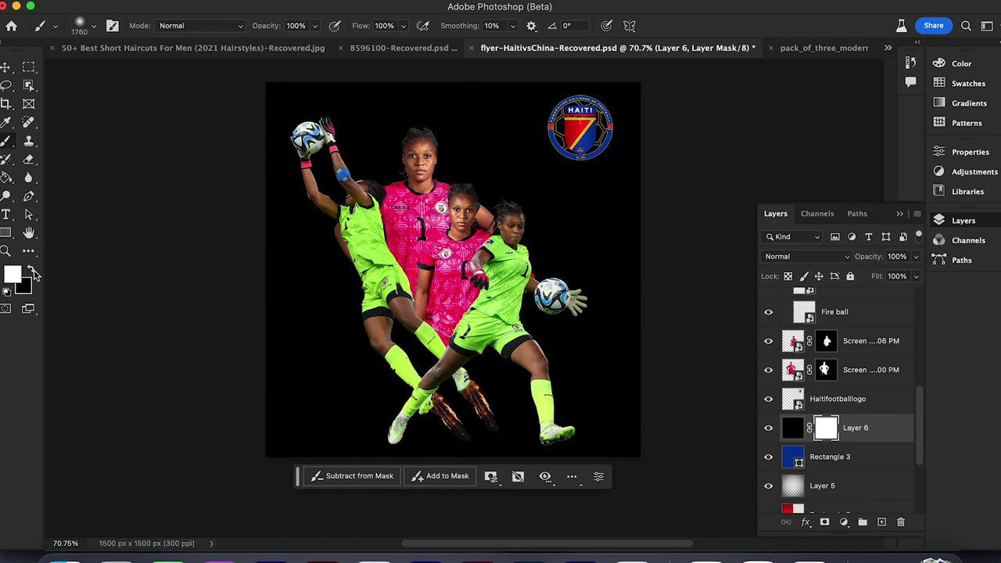
click(407, 267)
Step: Enlarge the masked black Layer 6 beyond the canvas so the vignette spreads toward the edges
key(v)
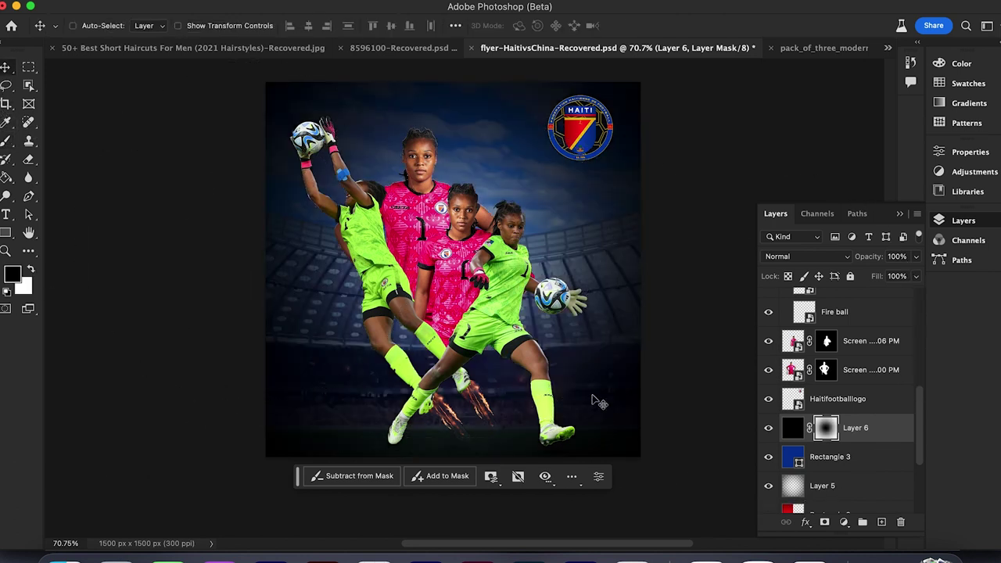
scroll(592, 397, down, 3)
key(super+t)
drag(472, 126, 472, 52)
key(Return)
Step: Erase the centre of Layer 5 using a Soft Round eraser of 1400 px with 0% hardness
click(829, 485)
click(7, 145)
click(29, 160)
right_click(460, 238)
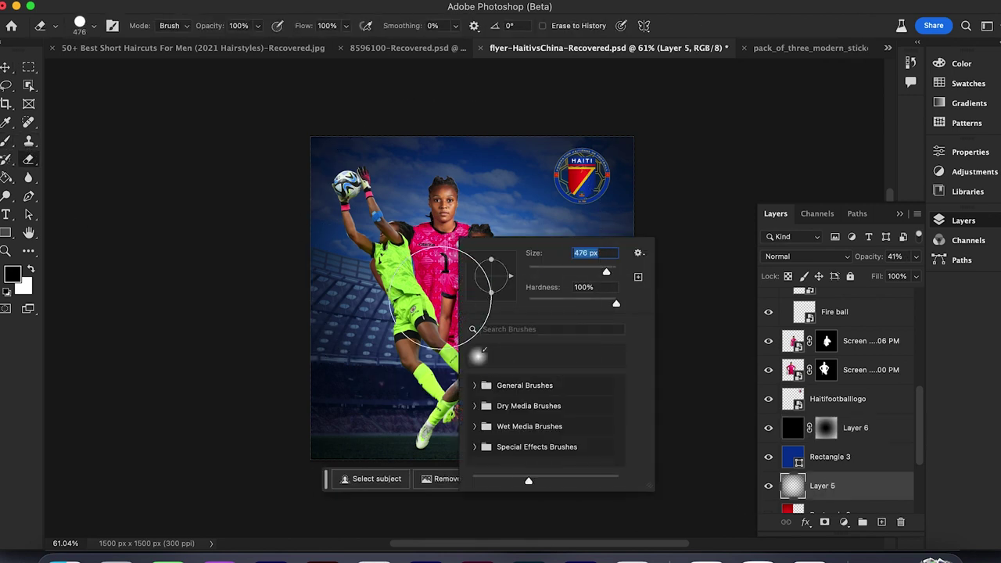
drag(419, 332, 369, 336)
key(super+z)
right_click(447, 297)
click(465, 446)
click(516, 472)
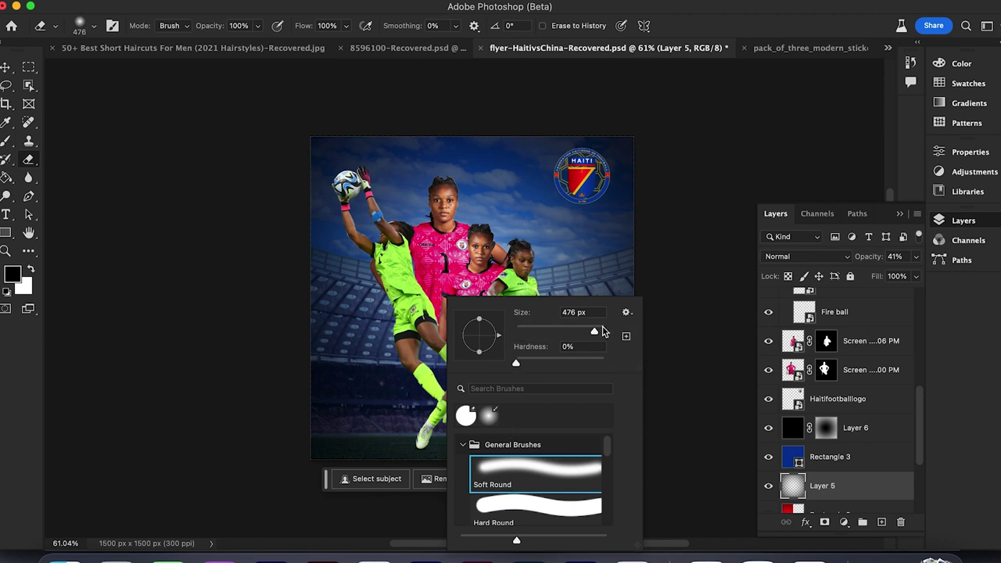
drag(603, 328, 632, 356)
click(169, 280)
click(469, 303)
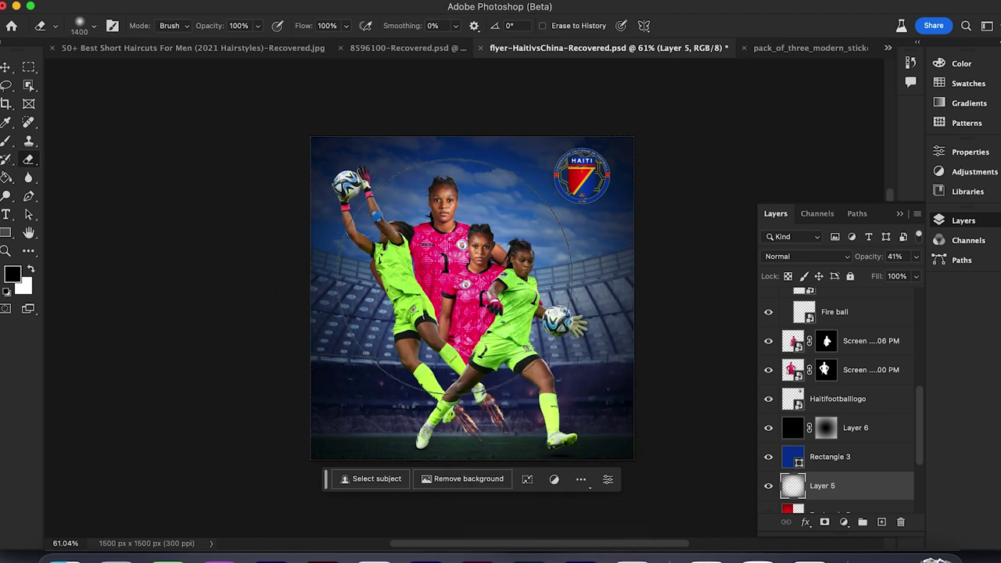
key(v)
scroll(517, 299, up, 3)
Step: Select Layer 6, switch to Freepik in the browser and browse the "feu fusee png" PSD results for an explosion graphic
click(791, 427)
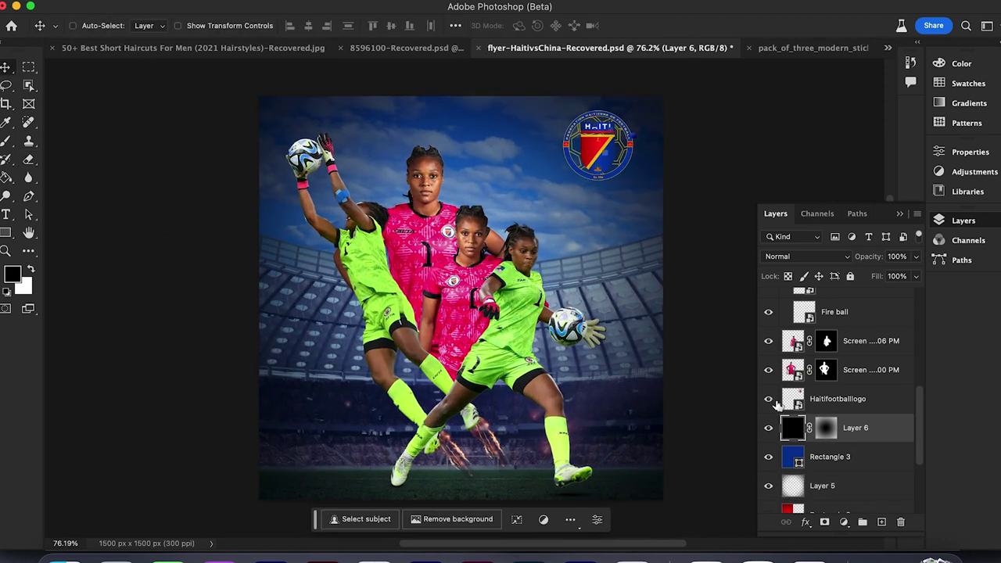
click(770, 550)
click(985, 84)
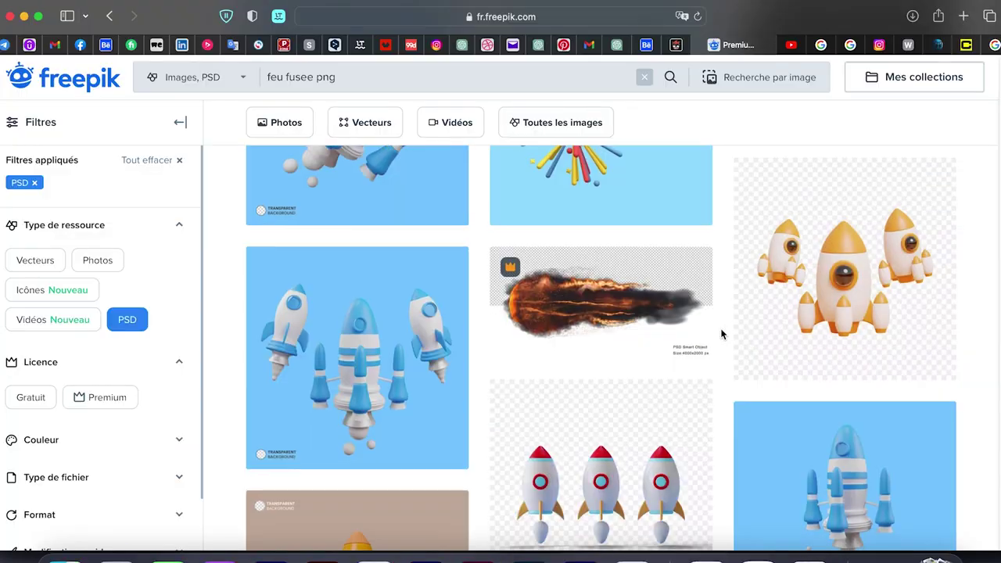
scroll(721, 334, down, 10)
scroll(782, 298, down, 1)
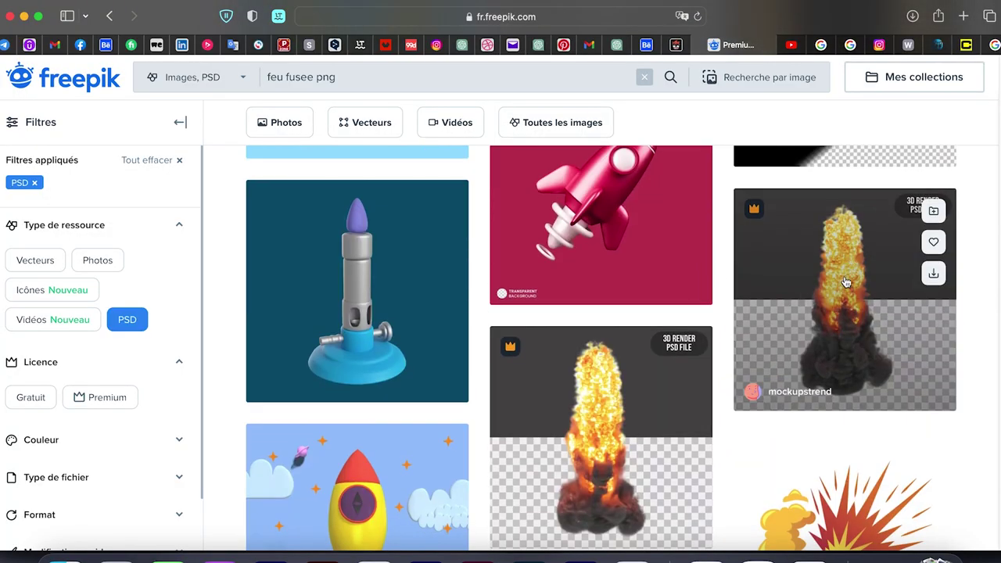
click(845, 282)
click(839, 230)
click(981, 87)
scroll(930, 140, down, 10)
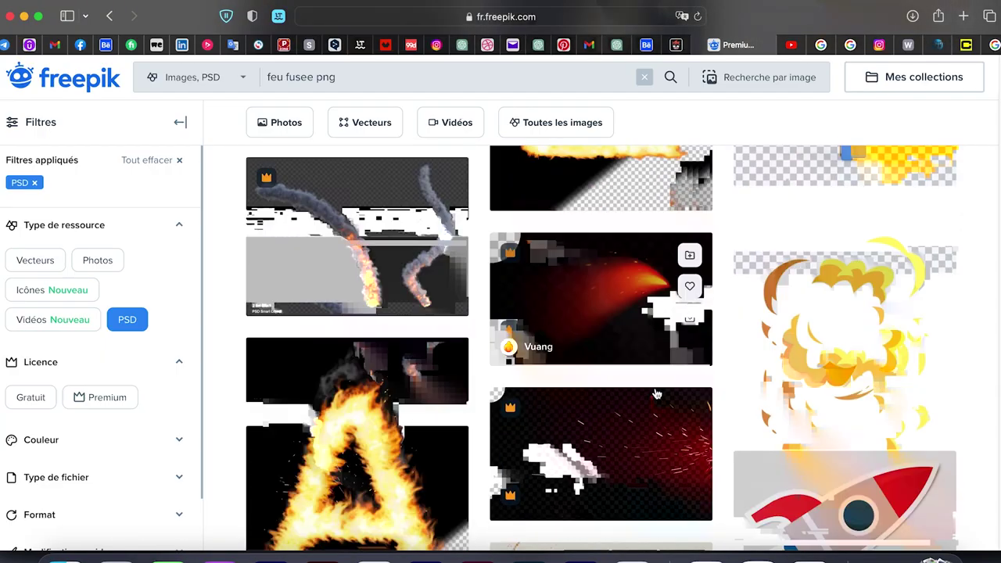
scroll(656, 393, down, 3)
click(708, 299)
click(826, 243)
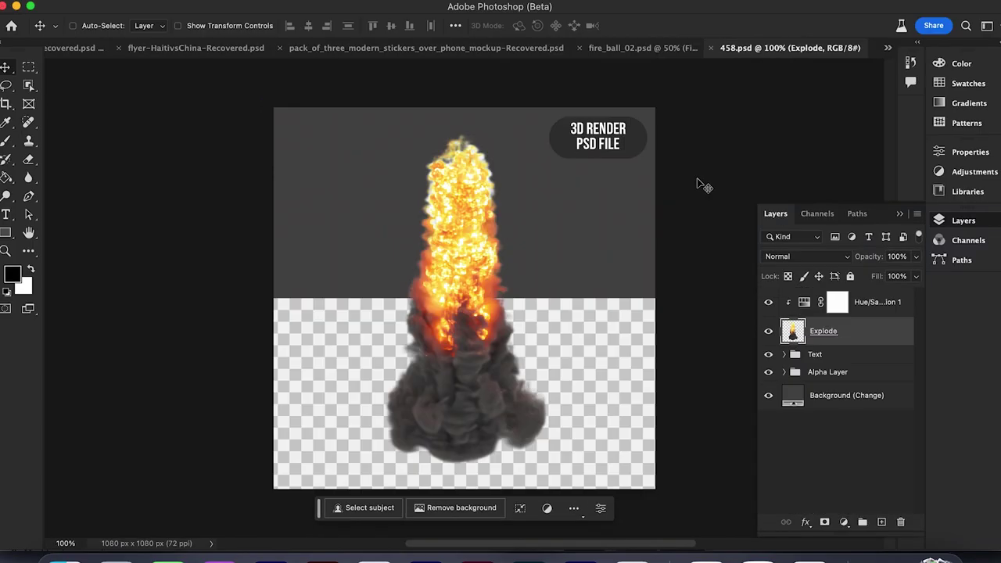
Step: Bring the Explode layer from 458.psd into the flyer, scale it to 49.58%, rotate it -35.82° and place it beneath the jumping goalkeeper's boot
drag(818, 362, 508, 402)
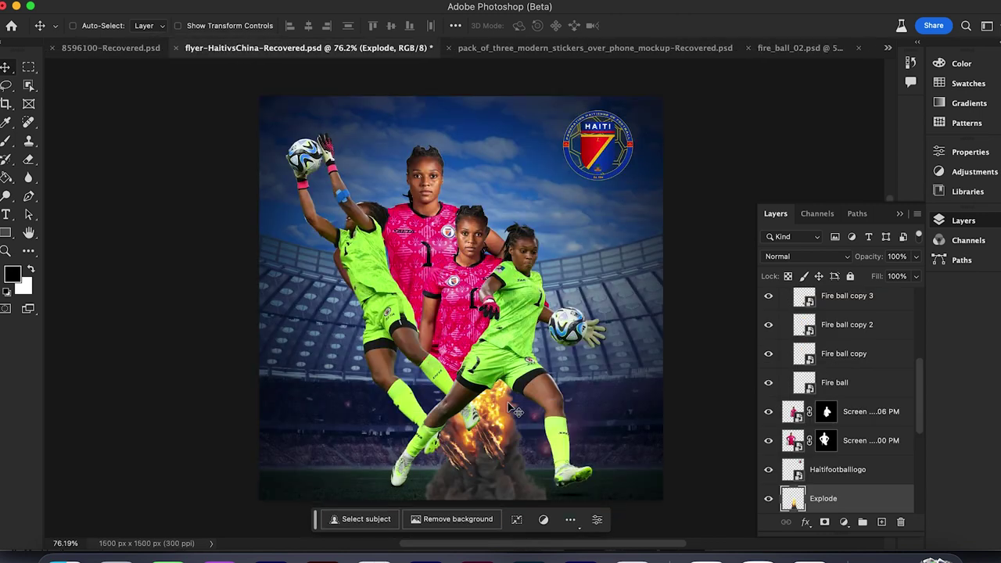
scroll(707, 373, down, 3)
key(super+t)
drag(466, 162, 466, 318)
drag(522, 311, 466, 296)
drag(440, 373, 462, 352)
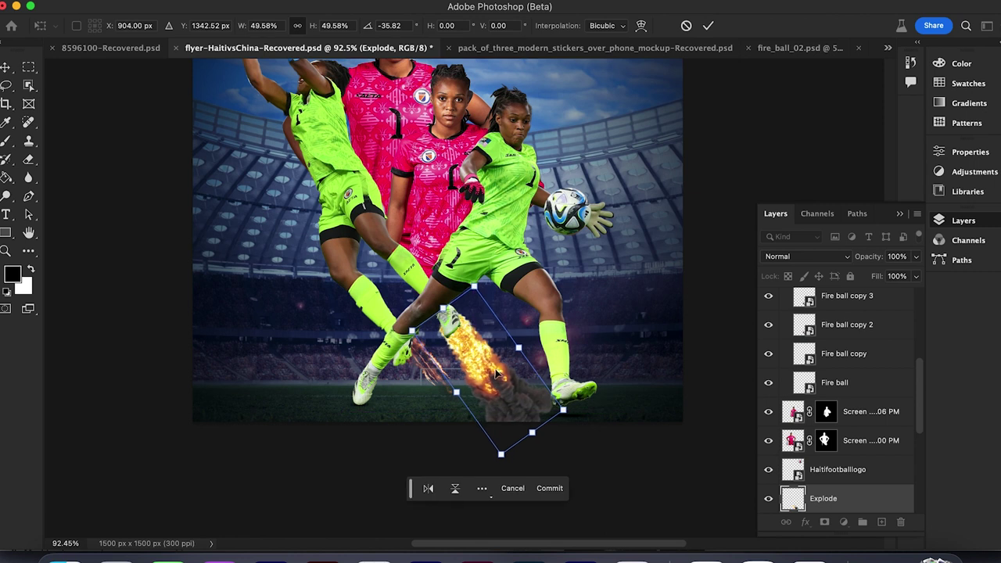
click(831, 257)
click(686, 496)
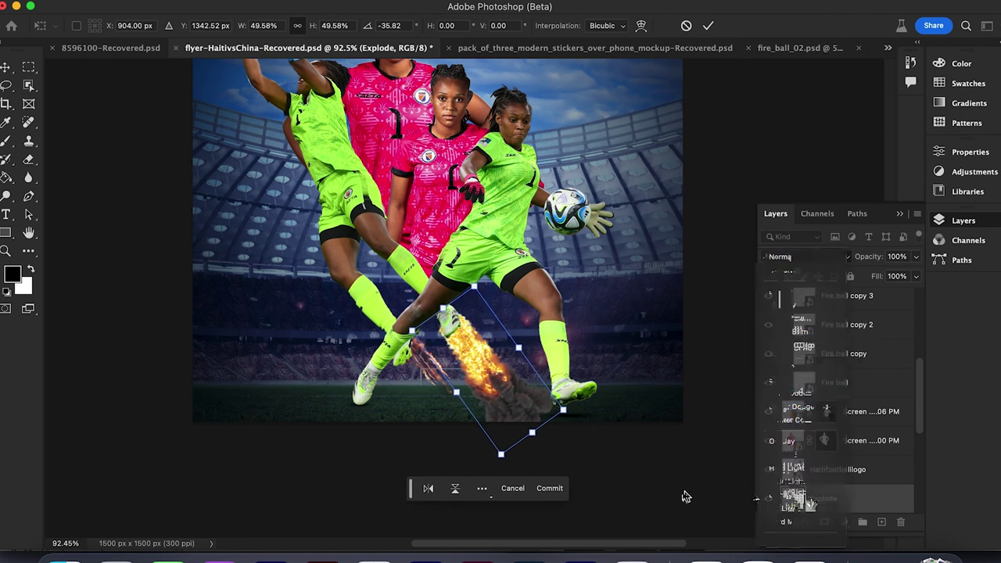
Step: Collapse the Fire ball group and move it above the haiti-goalie.jpg layer
scroll(845, 469, down, 2)
scroll(852, 431, up, 4)
click(801, 319)
click(785, 305)
scroll(844, 358, up, 3)
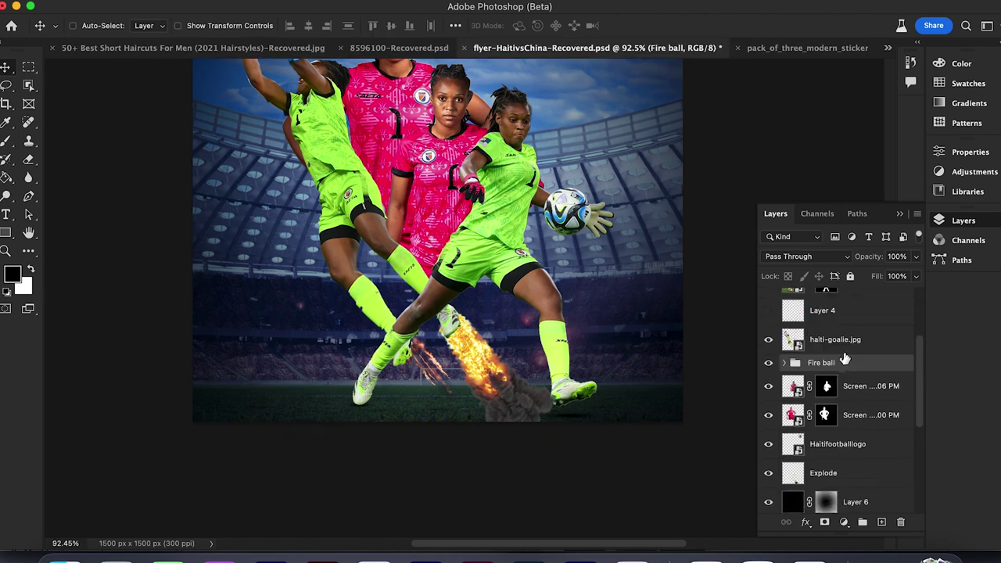
drag(835, 334, 769, 337)
scroll(862, 400, down, 1)
Step: Set the Explode layer's blend mode to Lighter Color
click(836, 461)
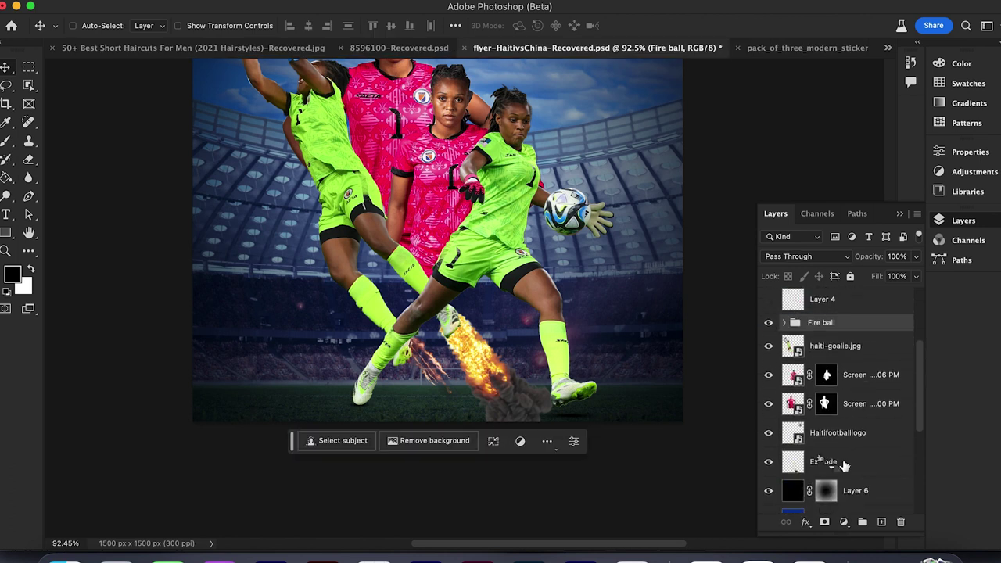
click(806, 256)
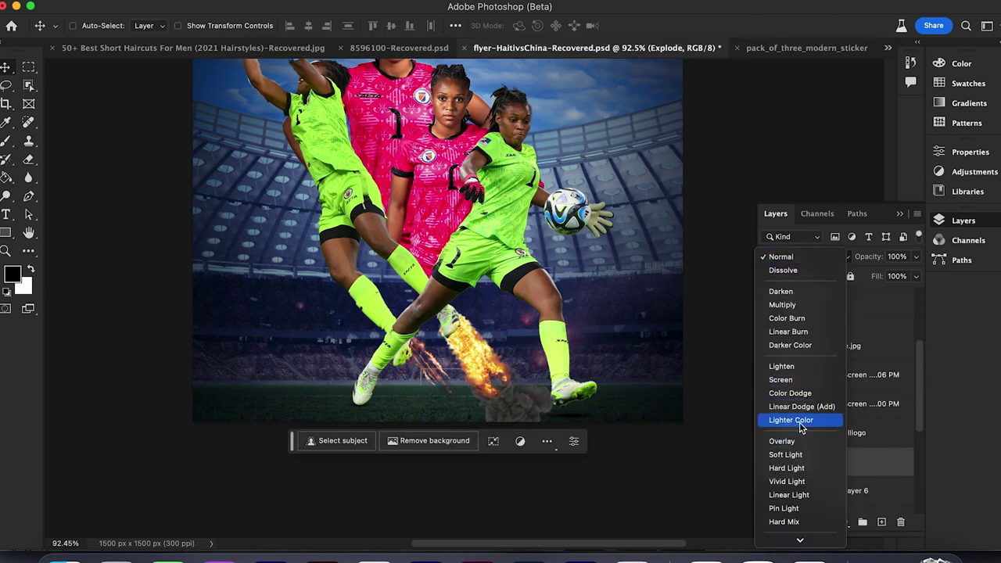
click(797, 420)
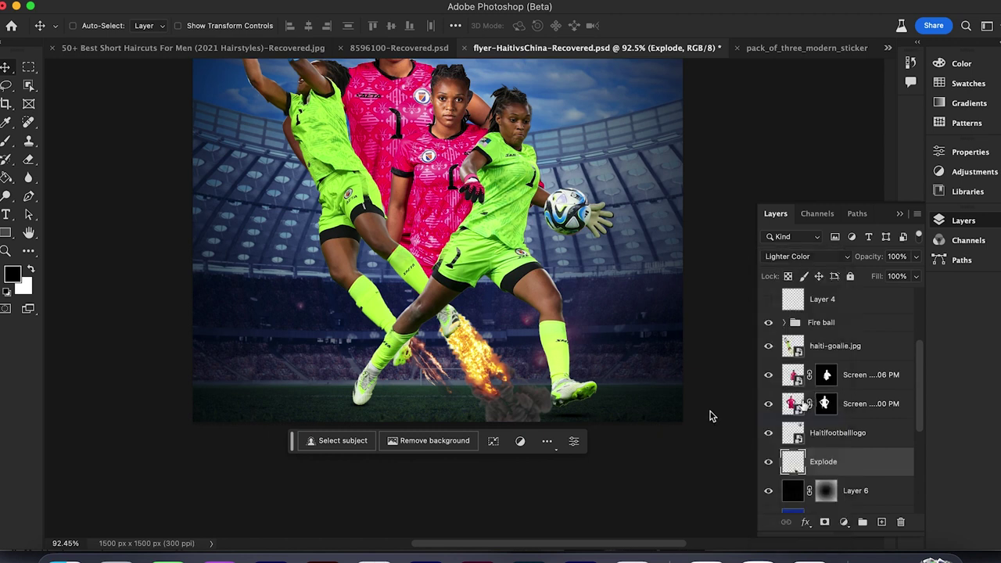
Step: Duplicate the Explode layer and set the copy to Multiply at 15% opacity
click(828, 260)
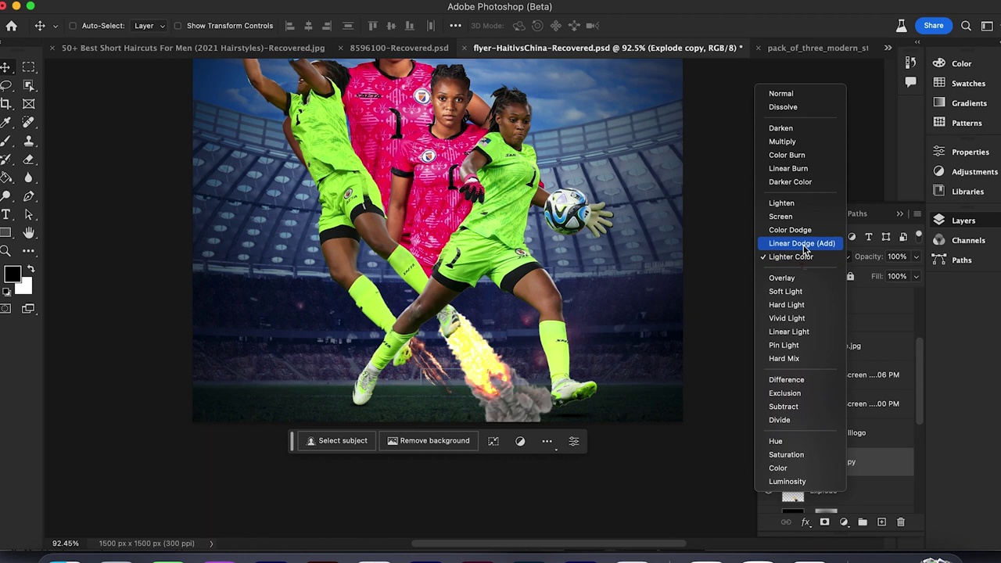
click(809, 141)
drag(916, 257, 860, 279)
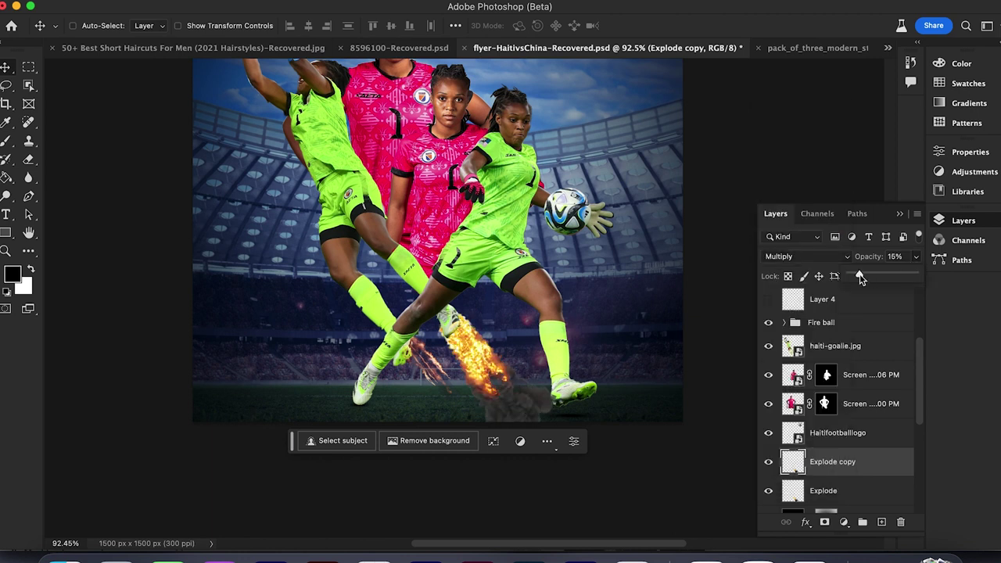
Step: Select the Explode and Explode copy layers together and link them
scroll(855, 455, down, 1)
shift+click(862, 465)
right_click(863, 467)
click(888, 234)
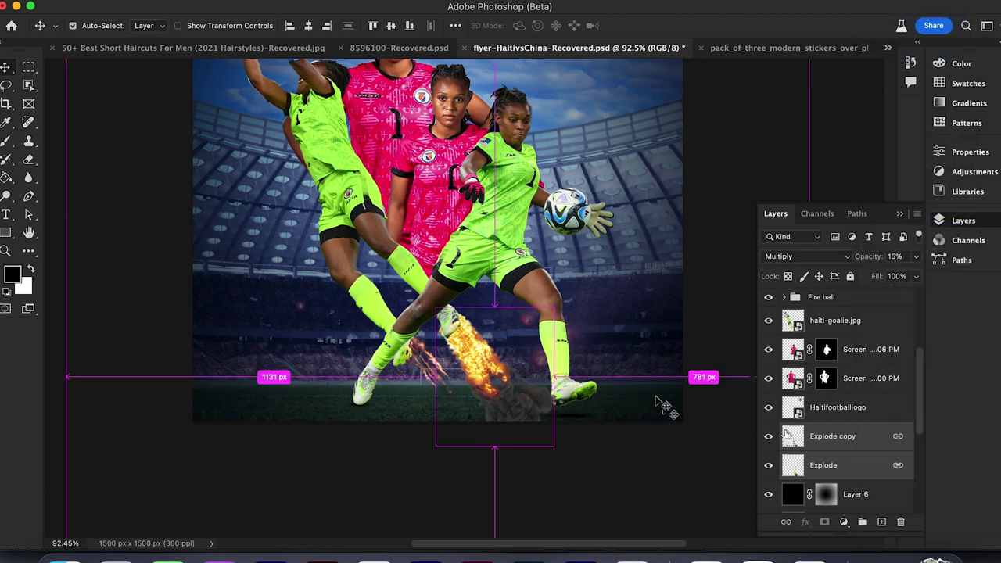
Step: Duplicate the linked explosion pair and place the copies beneath the jumping goalkeeper's other boot
key(super+j)
key(super+t)
drag(497, 338, 454, 369)
key(Return)
scroll(696, 406, up, 3)
scroll(699, 406, down, 4)
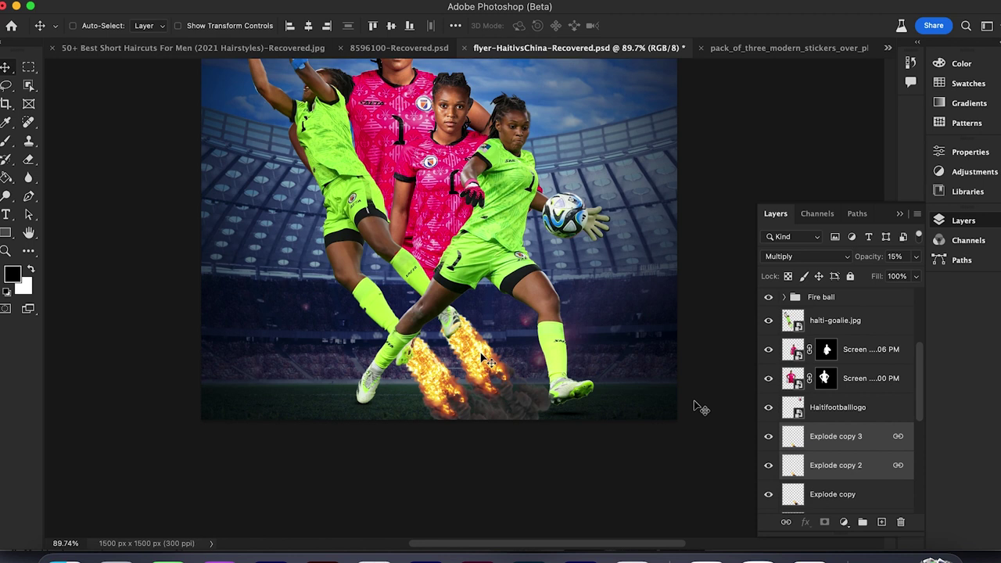
scroll(448, 369, up, 3)
scroll(448, 369, down, 4)
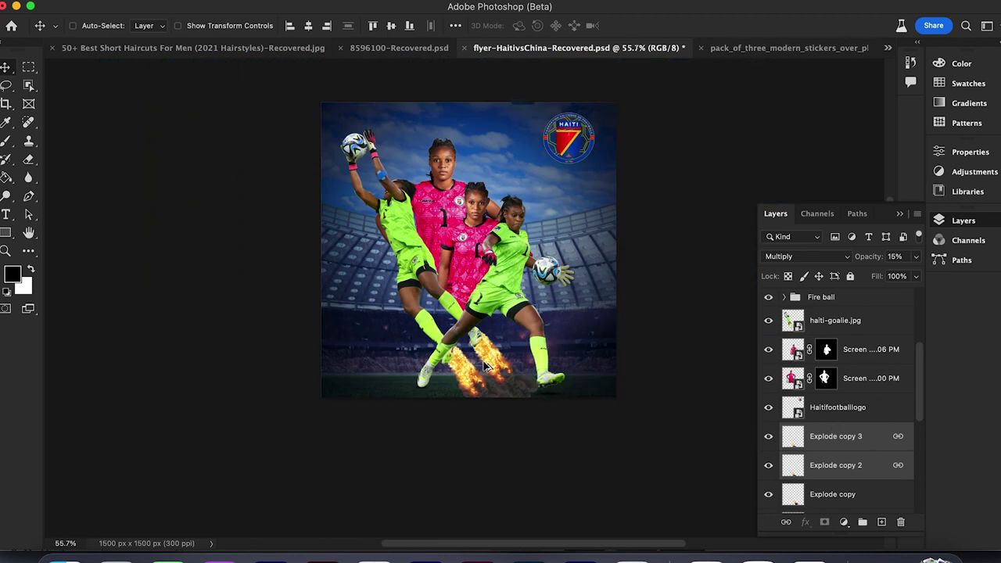
Step: Duplicate Explode copy 3, unlink the new copy and move it above the haiti-goalie.jpg layer
scroll(448, 369, up, 6)
click(849, 436)
key(super+j)
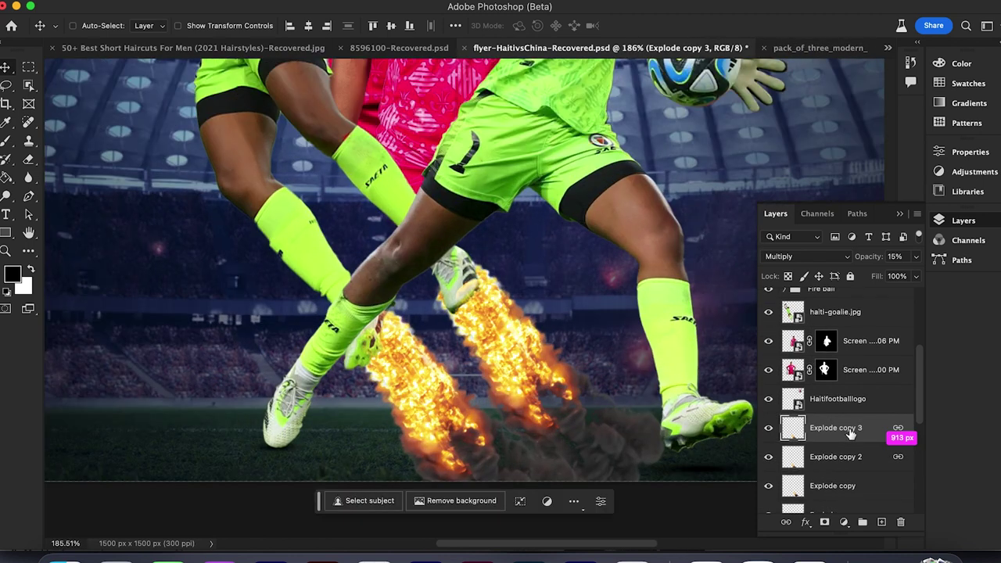
right_click(895, 432)
scroll(893, 498, down, 3)
click(896, 234)
drag(838, 427, 833, 300)
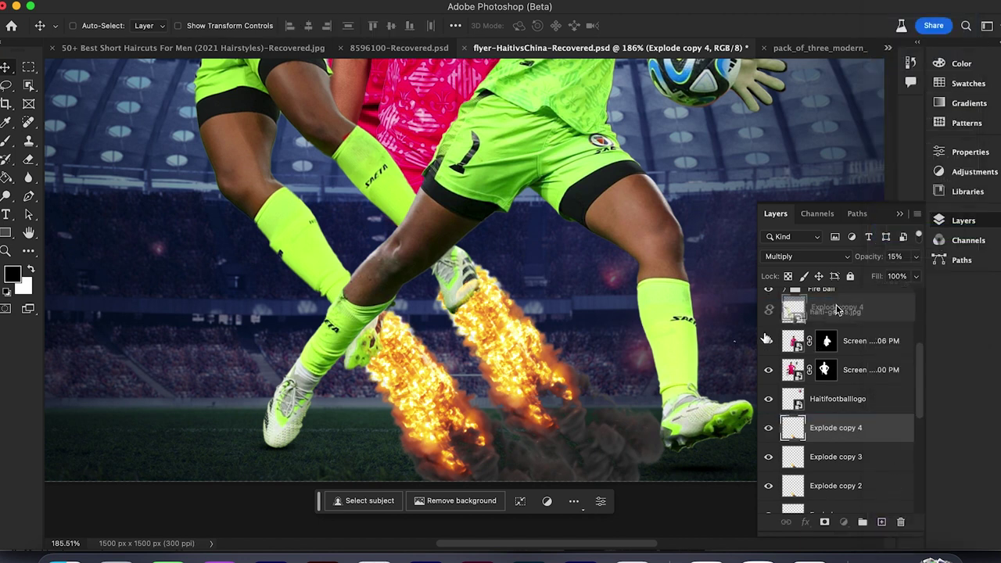
Step: Set Explode copy 4 to Screen blend mode at 58% opacity
drag(886, 272, 915, 274)
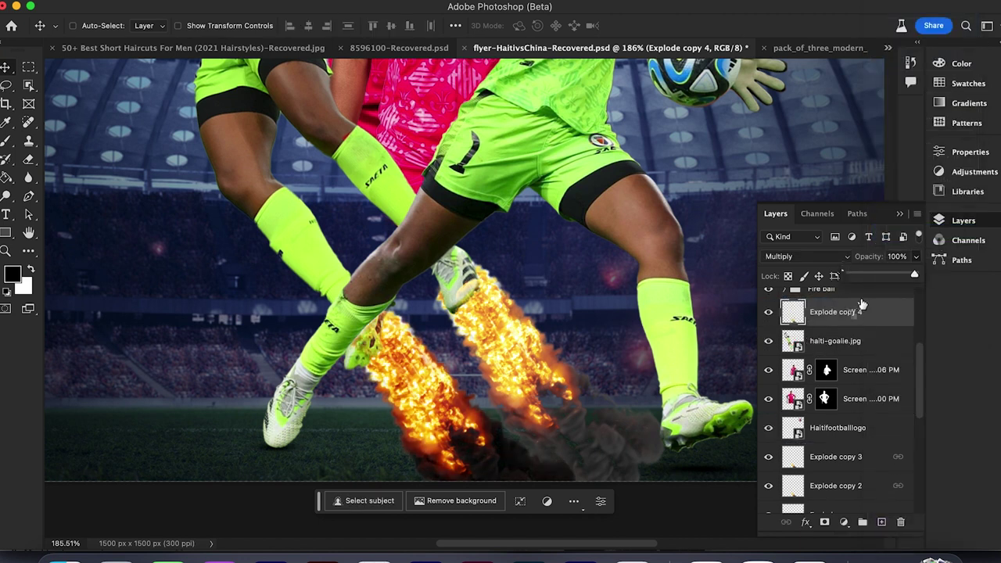
click(806, 257)
click(788, 333)
click(916, 256)
click(886, 274)
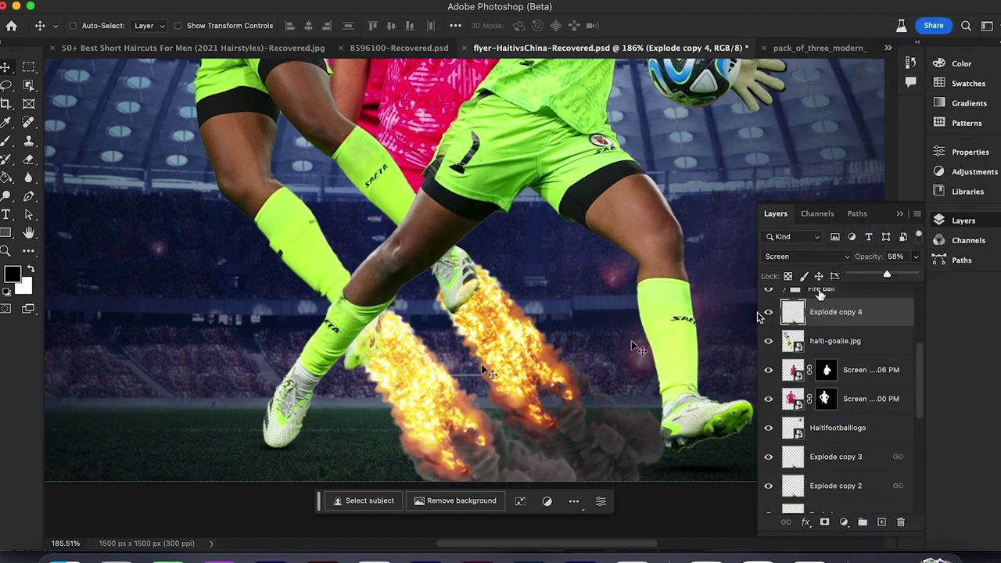
Step: Mask out the lower smoke of Explode copy 4 with a black brush and duplicate the masked layer onto the other boot's flame
click(824, 522)
click(6, 145)
right_click(461, 369)
mouse_move(411, 447)
mouse_down()
mouse_move(591, 474)
mouse_move(504, 450)
mouse_up()
click(7, 68)
key(super+j)
drag(386, 349, 479, 308)
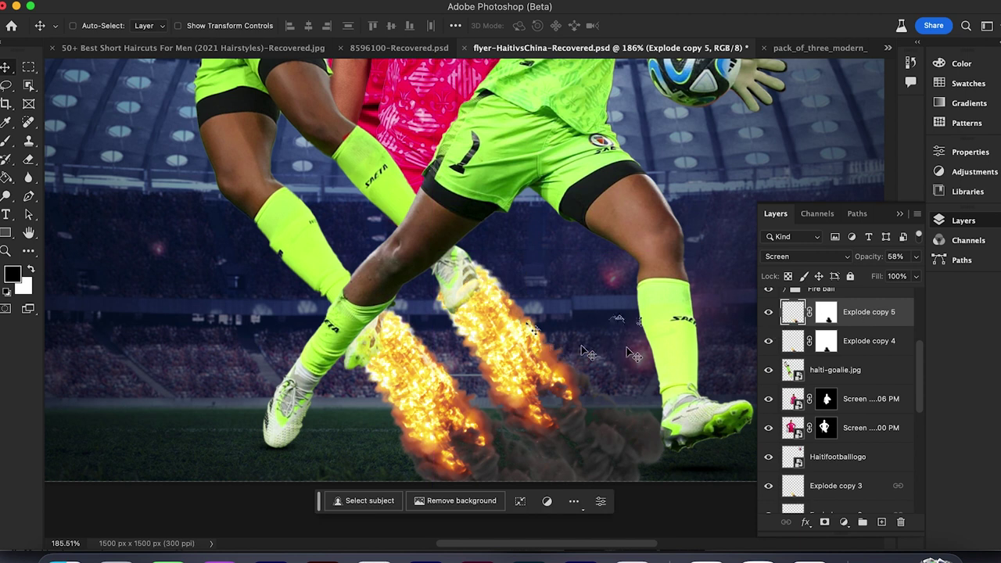
Step: Create a new layer directly above haiti-goalie.jpg and hide the Shutter...7347dq goalkeeper layer
scroll(586, 352, down, 1)
scroll(587, 352, up, 2)
click(856, 370)
click(881, 523)
click(6, 142)
scroll(383, 279, up, 5)
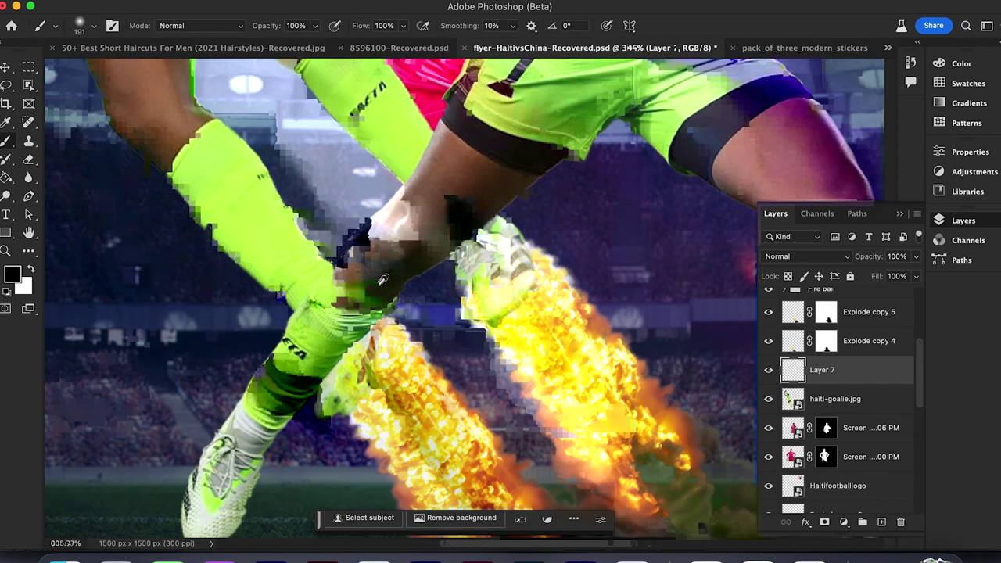
scroll(383, 279, down, 4)
scroll(791, 383, up, 4)
click(768, 297)
scroll(485, 315, up, 2)
Step: Reduce the soft brush to 28 px, sample a fire colour, try a stroke along the boot and undo it
drag(485, 315, 510, 373)
right_click(489, 298)
drag(613, 334, 584, 334)
click(13, 273)
click(515, 334)
click(654, 172)
scroll(525, 301, up, 5)
right_click(535, 204)
drag(624, 237, 614, 237)
mouse_move(475, 151)
mouse_down()
mouse_move(491, 183)
mouse_move(480, 251)
mouse_move(383, 313)
mouse_up()
key(super+z)
Step: Paint around the boot with a golden-yellow foreground colour and set Layer 7's blend mode to Lighten
click(13, 273)
click(475, 248)
click(641, 169)
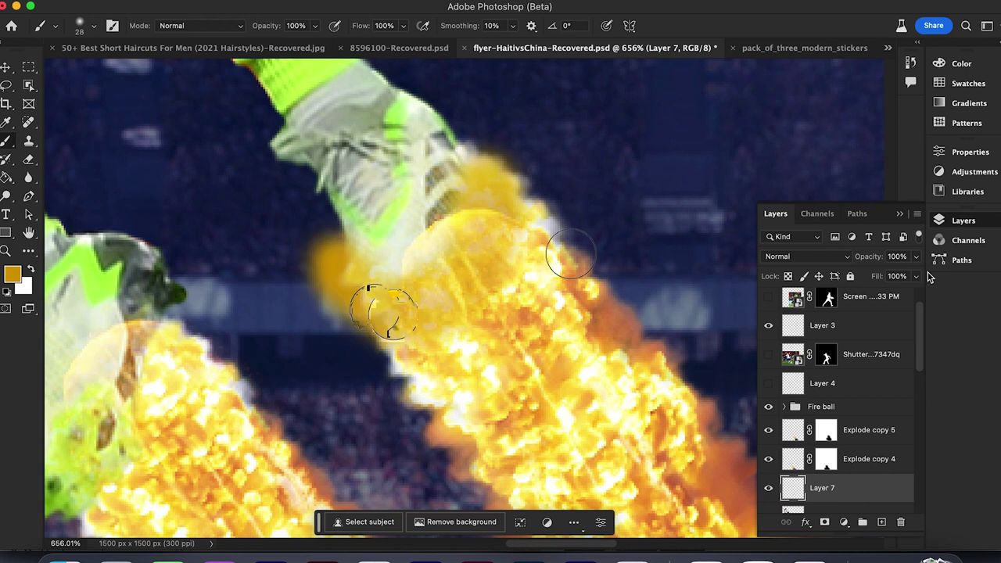
click(806, 256)
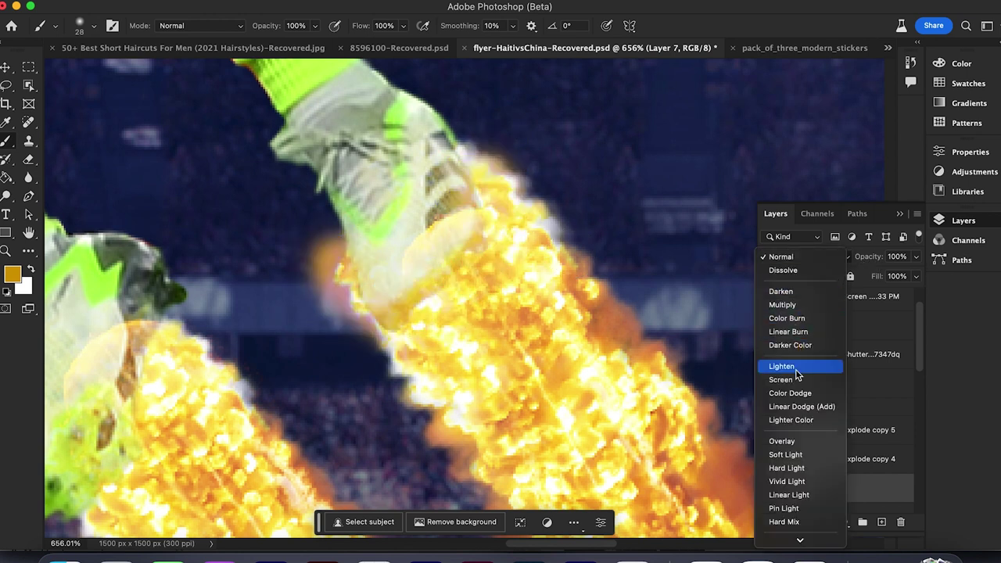
click(796, 369)
Step: Paint a thin golden glow along the boot and sock edges with a 19 px brush and clip Layer 7 to haiti-goalie.jpg
right_click(458, 173)
drag(538, 205, 534, 205)
drag(458, 154, 418, 104)
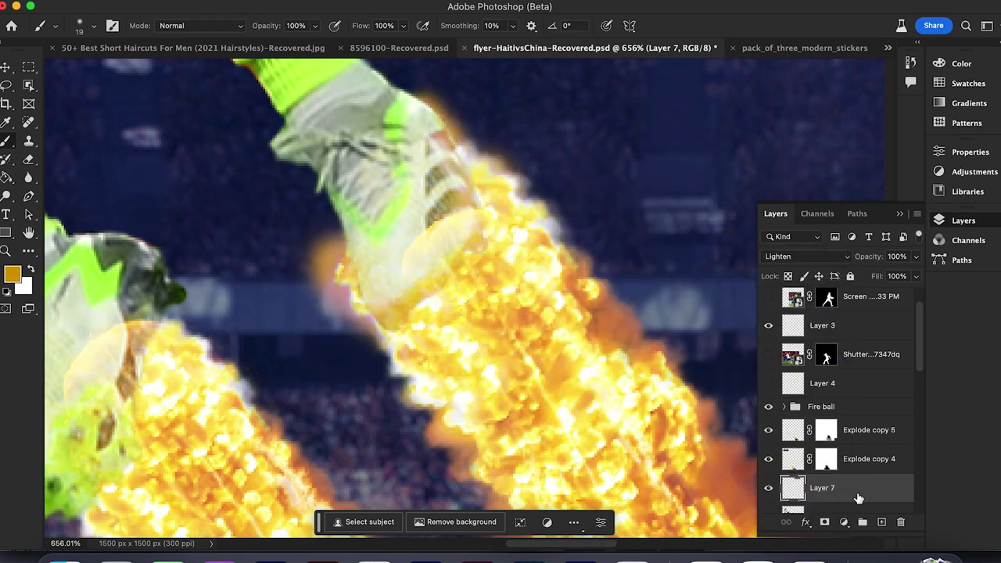
alt+click(858, 498)
scroll(531, 352, up, 5)
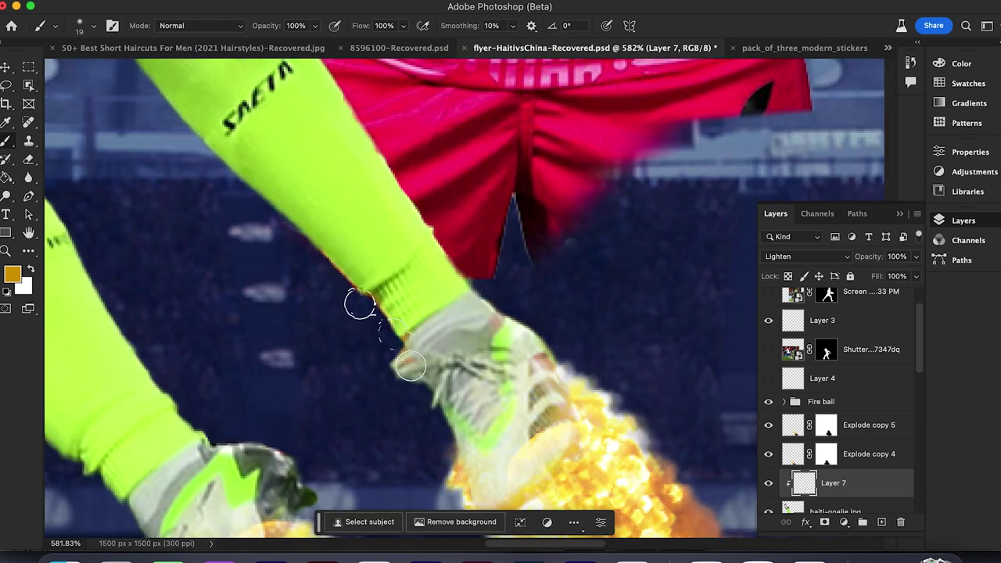
scroll(409, 365, down, 5)
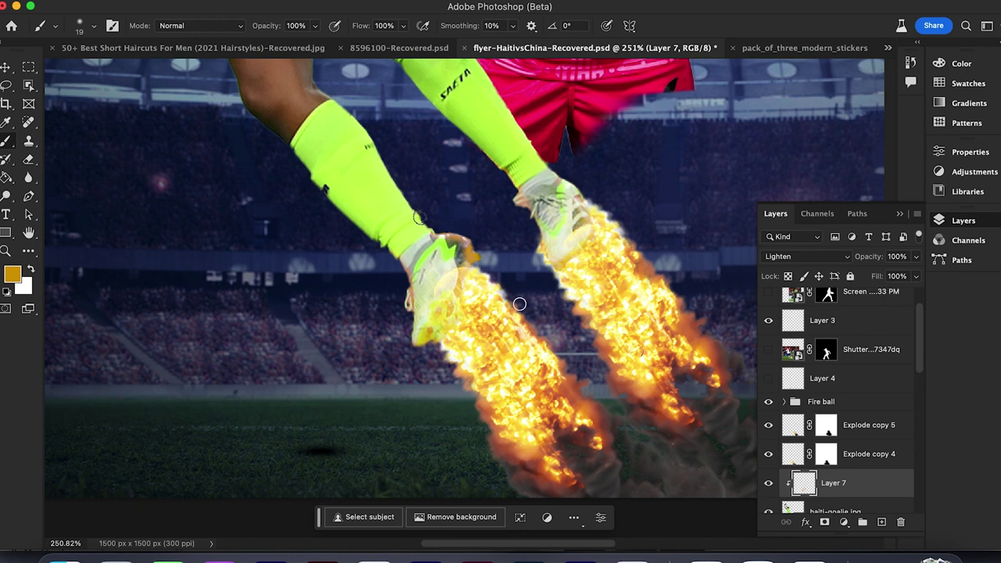
scroll(852, 391, up, 4)
scroll(860, 395, down, 5)
Step: Duplicate Explode copy 5 and Explode copy 4 together, and select the layer mask of Explode copy 4
click(863, 395)
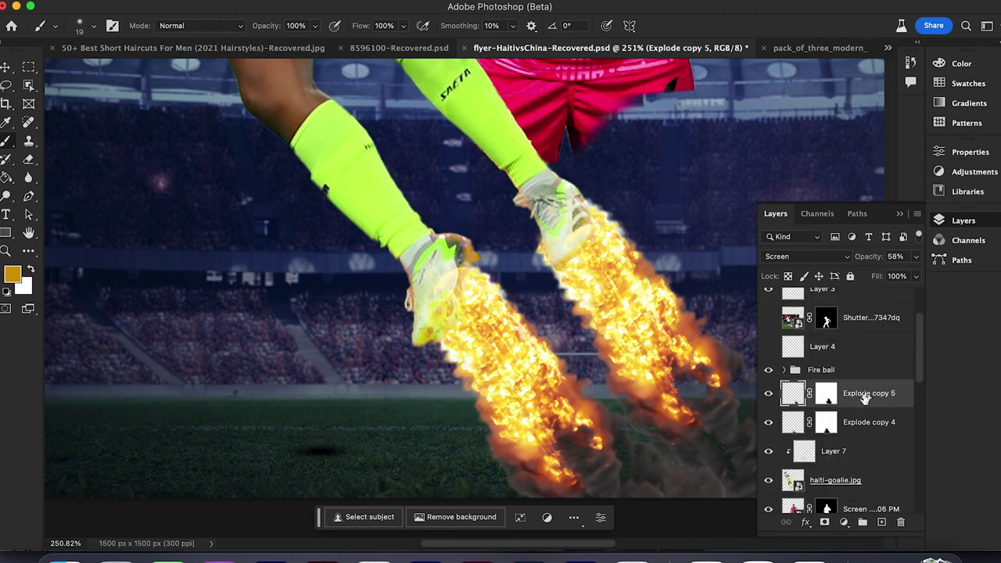
shift+click(864, 427)
key(super+j)
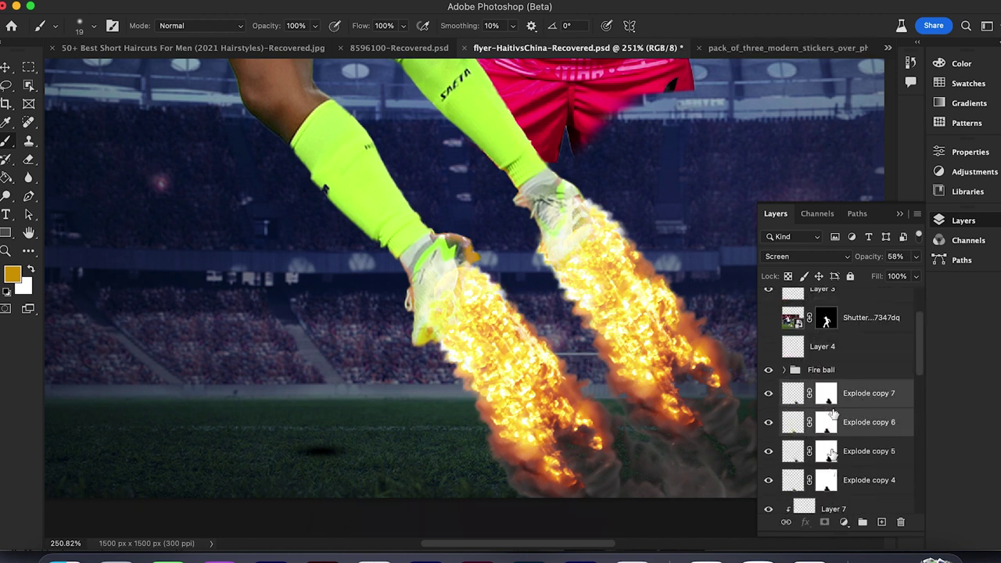
click(826, 479)
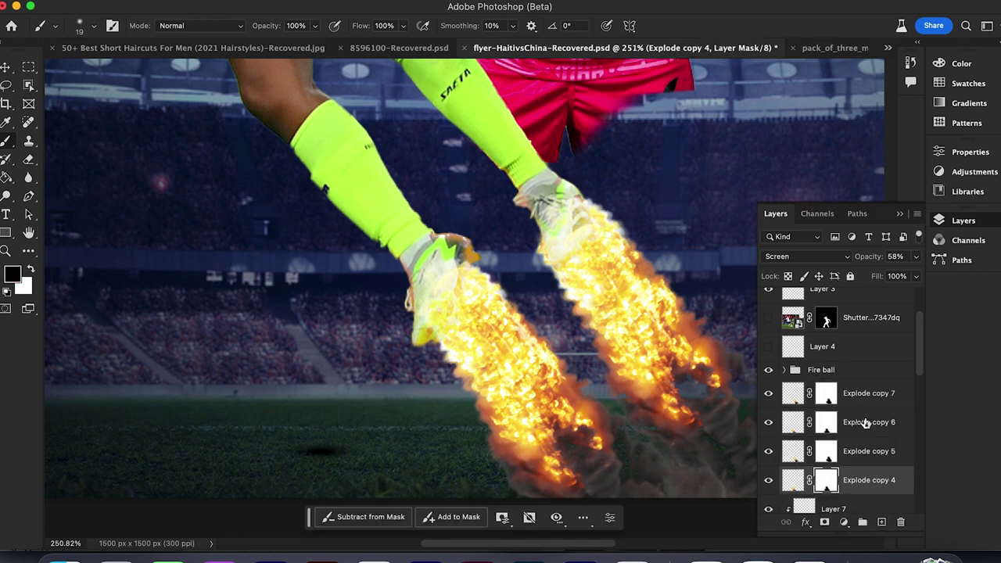
drag(610, 368, 610, 294)
drag(611, 292, 541, 452)
scroll(547, 446, down, 5)
scroll(543, 371, up, 10)
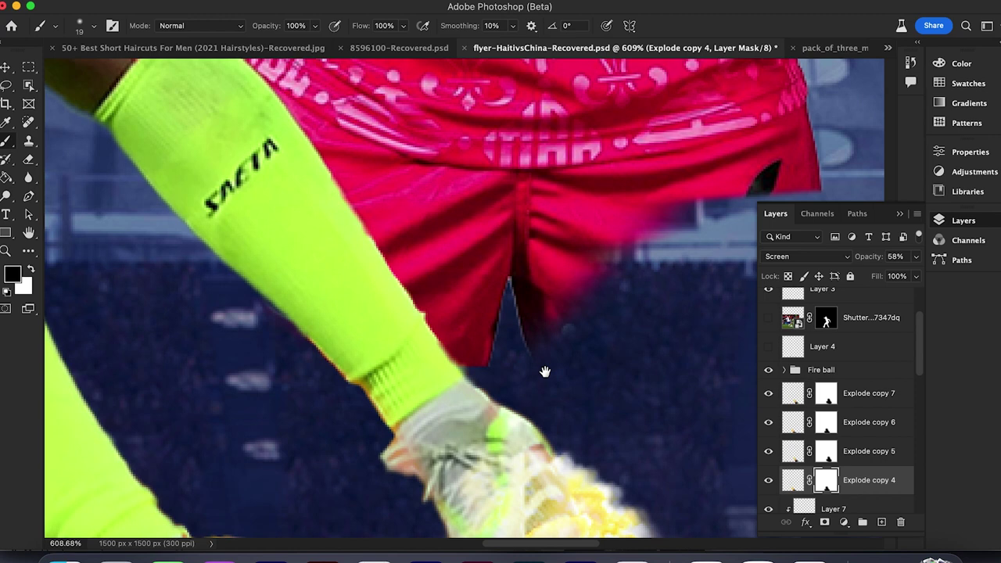
scroll(543, 371, down, 5)
Step: Paint a golden glow on Layer 7 along the jumping goalkeeper's inner leg and shorts edge with a 57 px brush
click(830, 507)
alt+scroll(401, 245, up, 4)
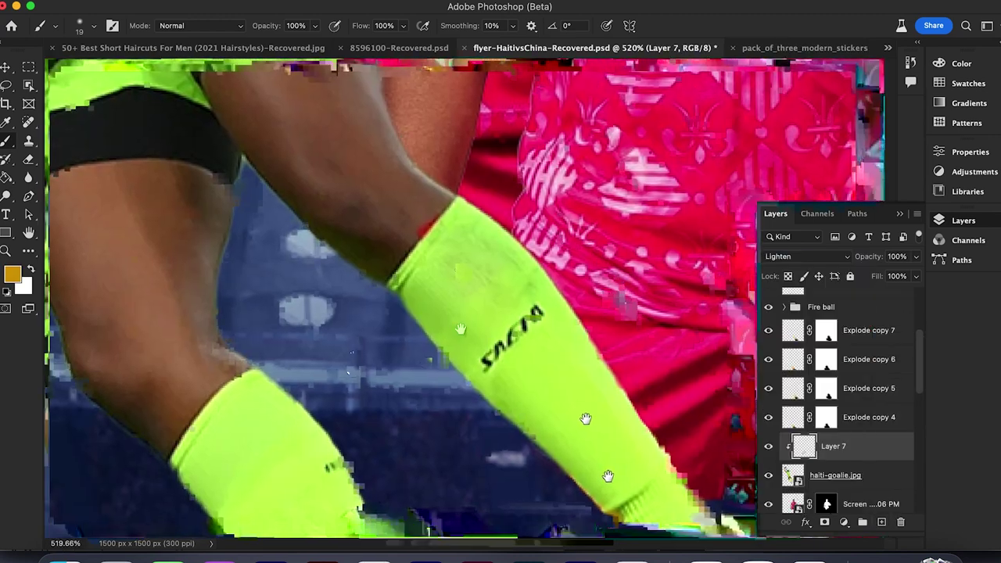
right_click(402, 242)
click(499, 270)
click(619, 456)
right_click(462, 231)
click(400, 326)
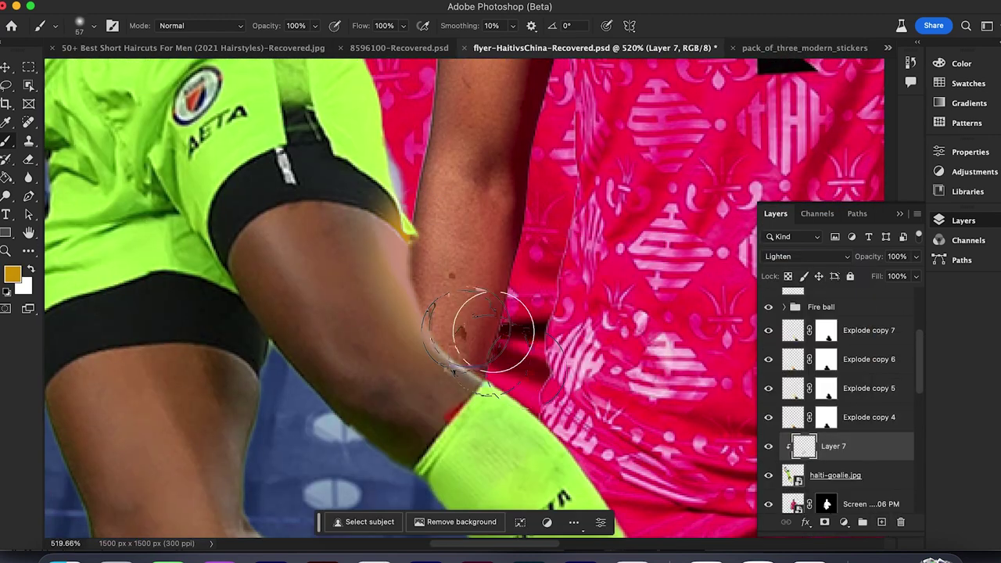
scroll(449, 244, down, 6)
drag(450, 245, 501, 382)
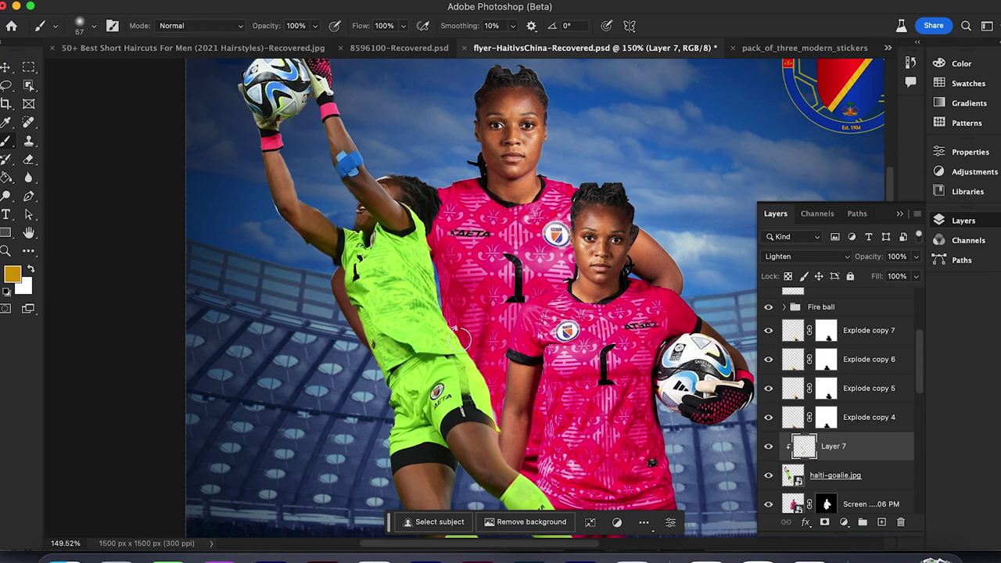
Step: Paint the golden rim glow along both raised arms of the jumping goalkeeper with a 27 px brush
drag(370, 148, 448, 277)
scroll(448, 278, up, 6)
right_click(539, 311)
drag(633, 340, 607, 339)
drag(521, 376, 479, 373)
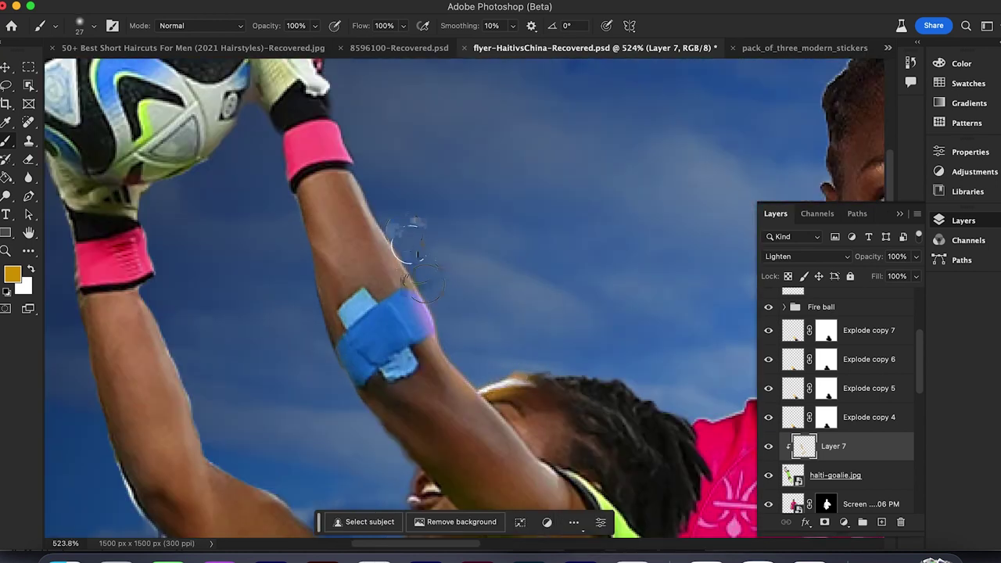
scroll(393, 458, down, 2)
drag(389, 407, 379, 117)
alt+scroll(250, 170, down, 1)
drag(251, 171, 386, 326)
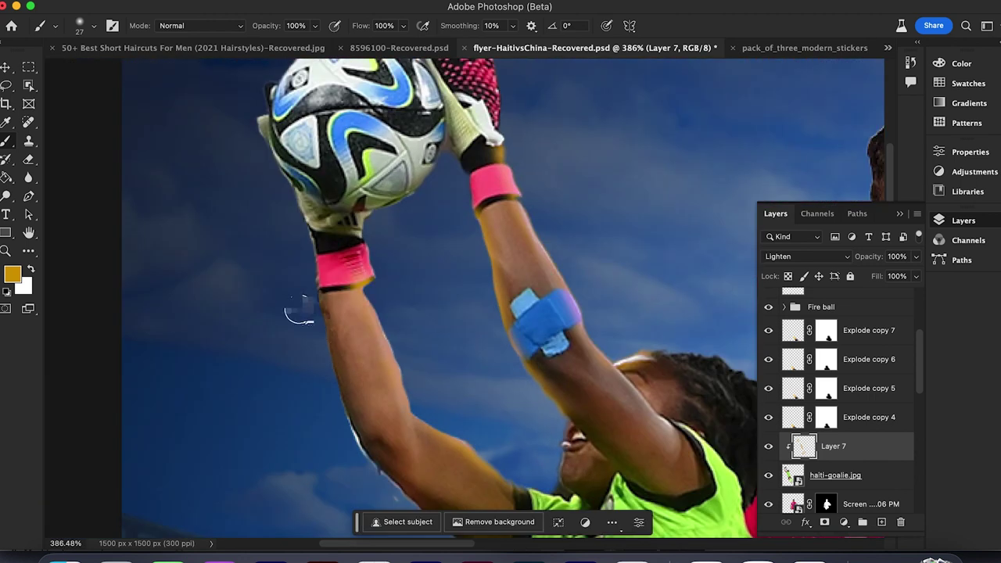
Step: Extend the golden rim glow down the jumping goalkeeper's torso, thigh and knee edges and lower Layer 7's opacity
scroll(299, 311, down, 10)
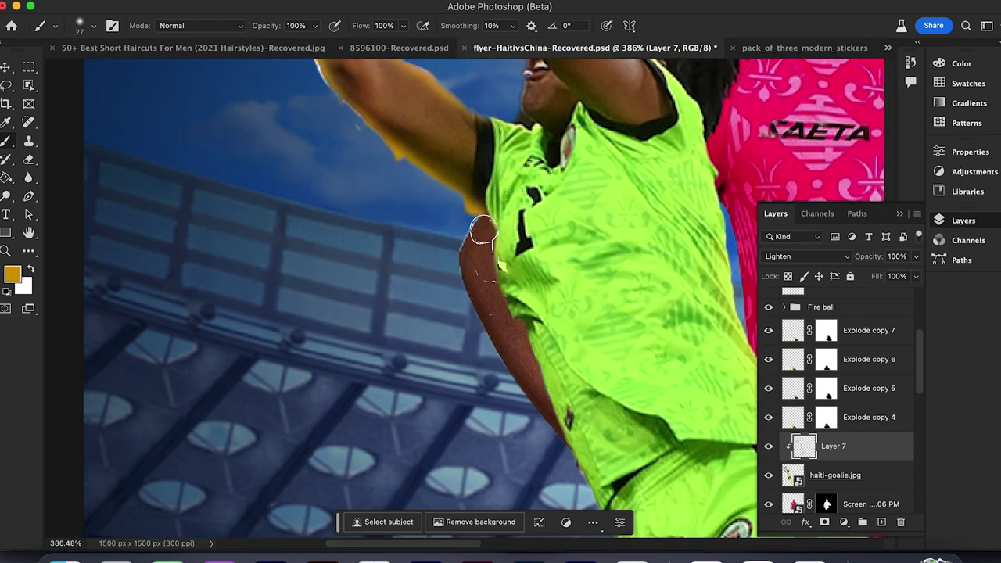
alt+scroll(482, 230, down, 2)
scroll(409, 254, down, 4)
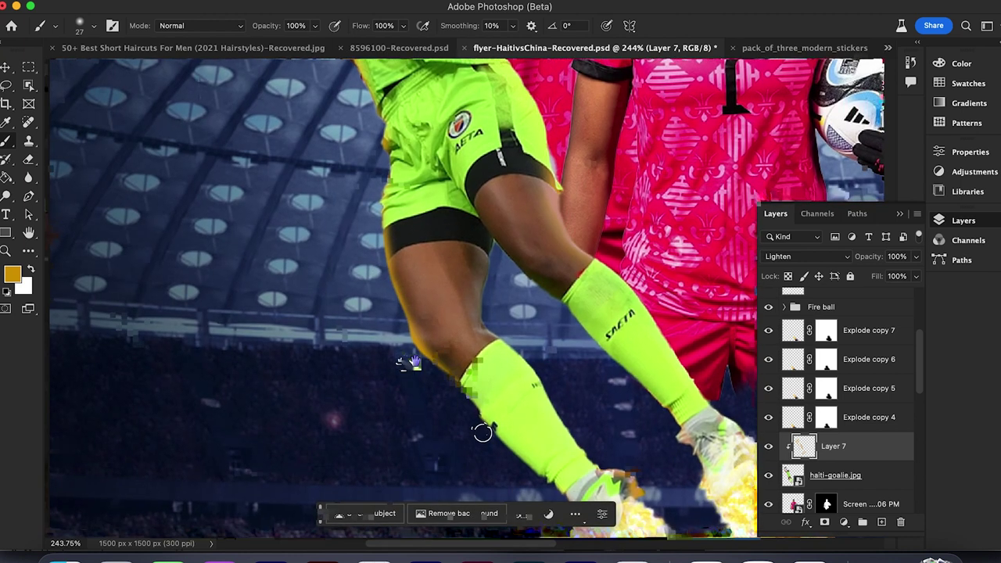
drag(482, 432, 414, 362)
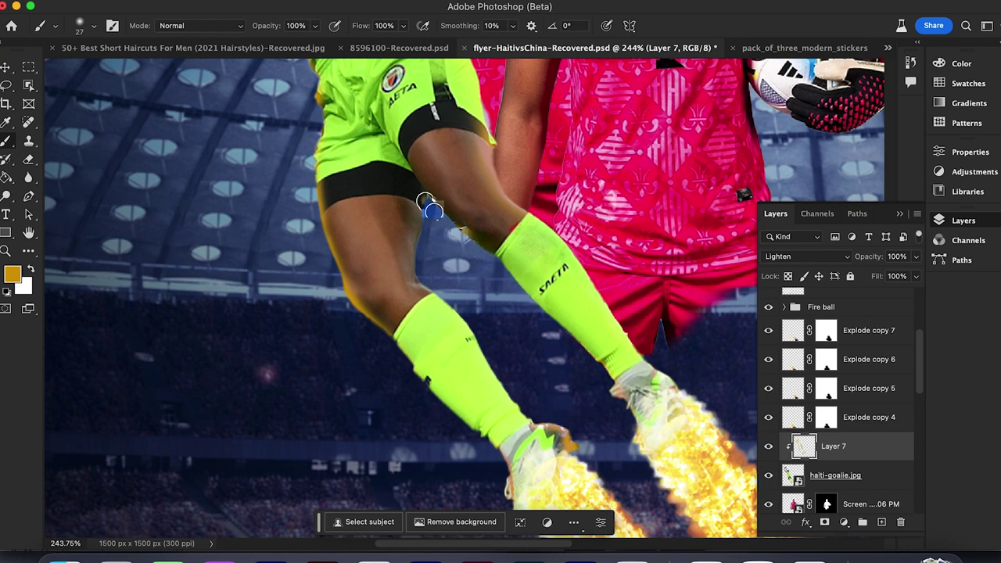
click(916, 257)
drag(914, 275, 889, 278)
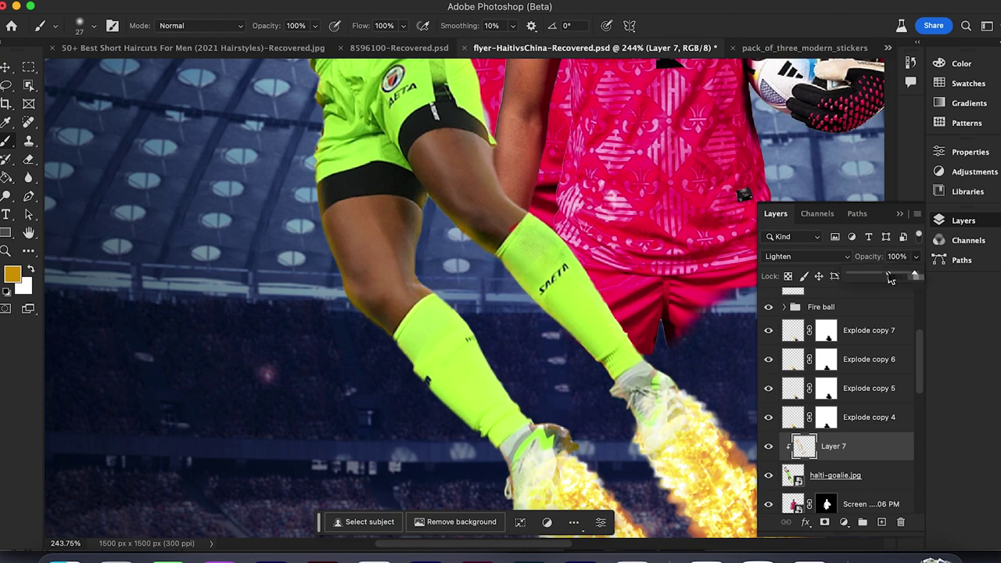
Step: Select the haiti-goalie.jpg layer, show the list of recorded actions and delete the Default Actions set
click(886, 472)
click(987, 26)
click(834, 239)
click(516, 3)
click(502, 86)
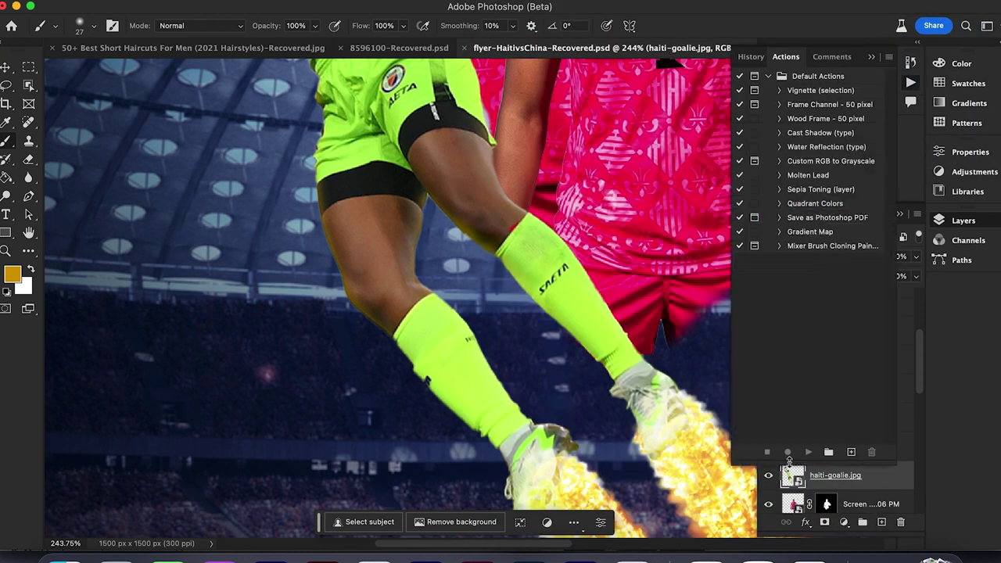
click(768, 77)
drag(798, 79, 871, 453)
Step: Switch to Finder, search for "retou" and load the Retouching Actions .atn file into Photoshop
click(47, 546)
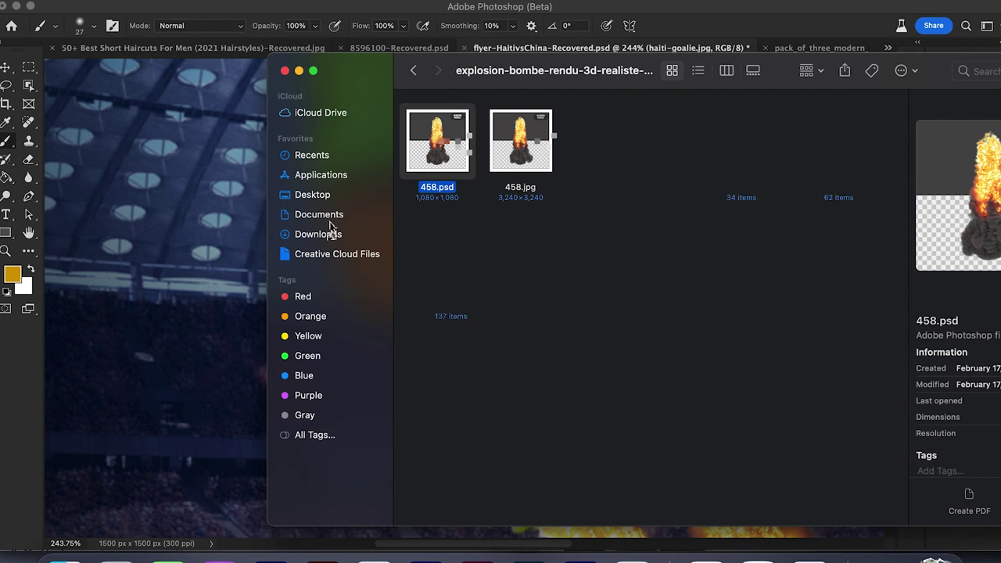
click(332, 233)
text(retou)
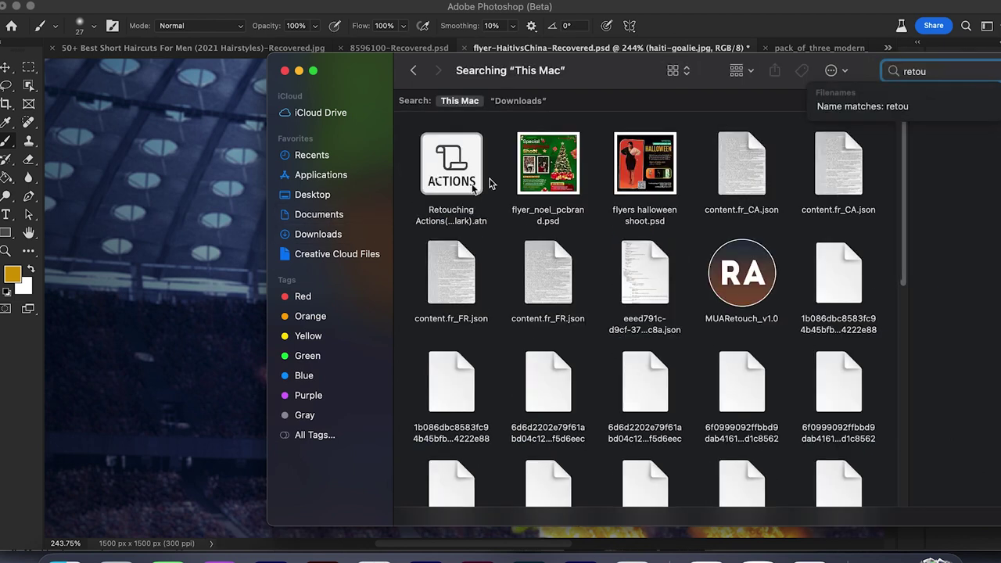
double_click(473, 187)
Step: Run the Dodge & Burn action and clip the D and B curves layers to the haiti-goalie.jpg layer
click(848, 76)
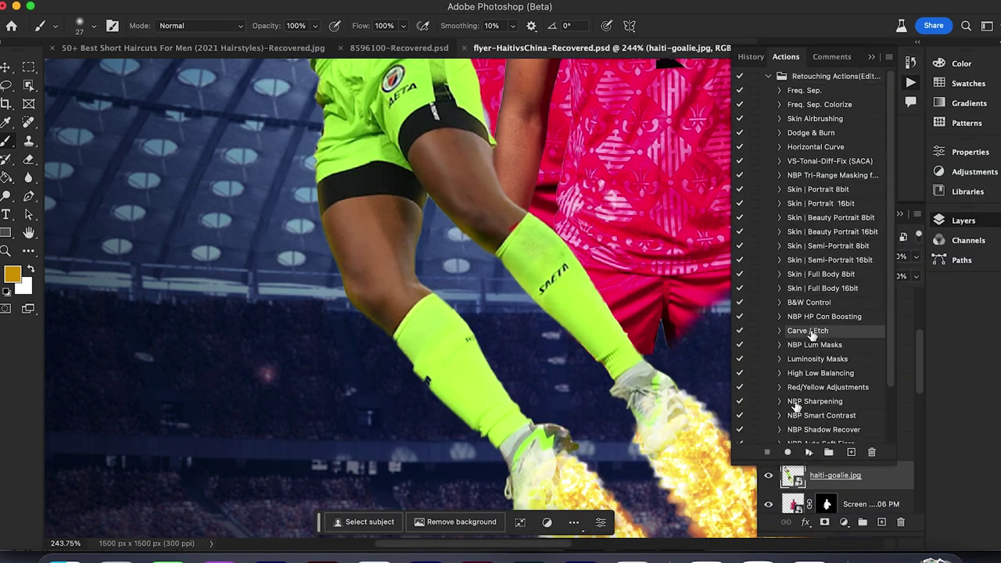
click(808, 452)
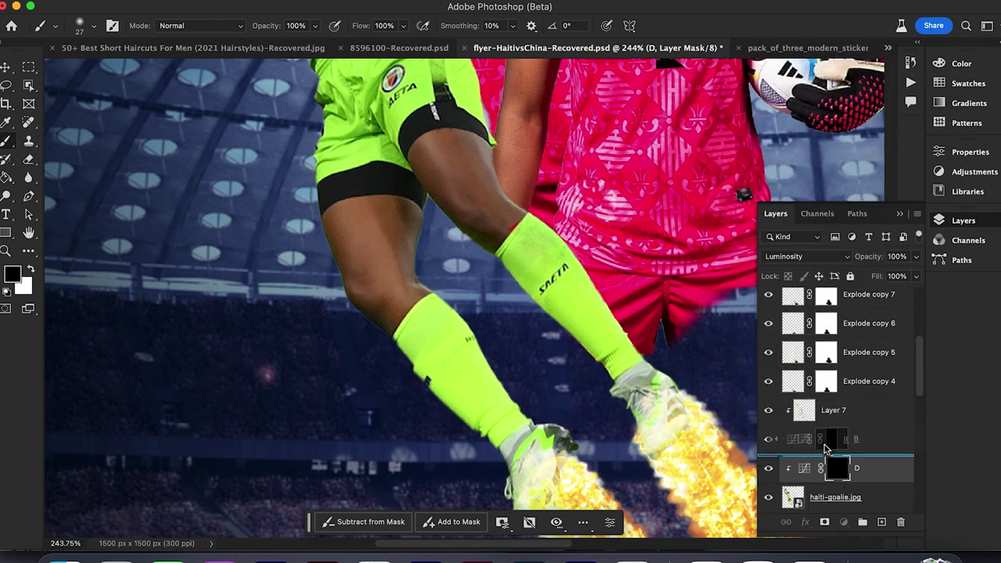
alt+click(818, 424)
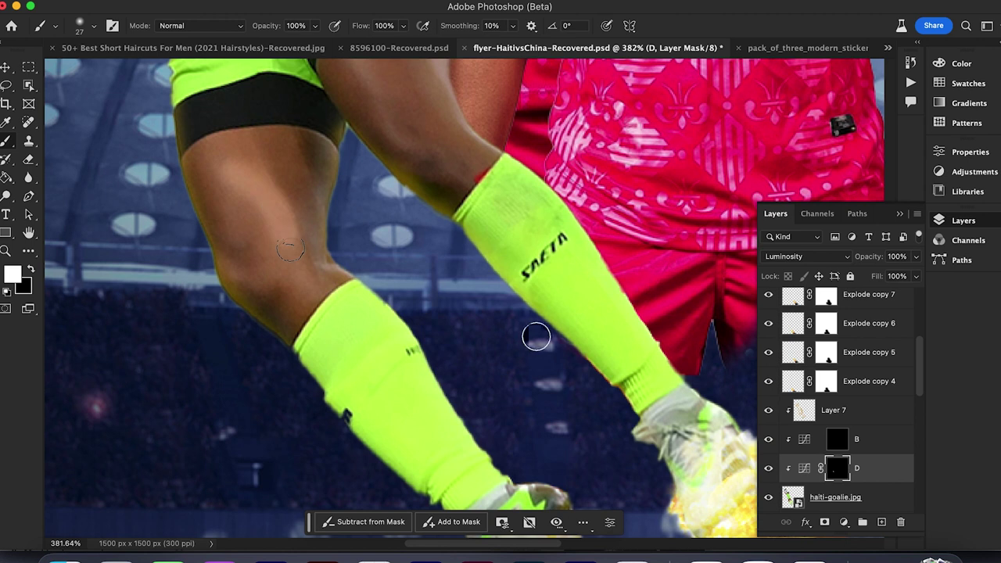
Step: Paint highlight streaks in white on the D mask along the raised thigh, using a 12 px and a 7 px soft brush
scroll(297, 269, down, 5)
right_click(448, 237)
drag(529, 258, 522, 257)
scroll(419, 237, up, 8)
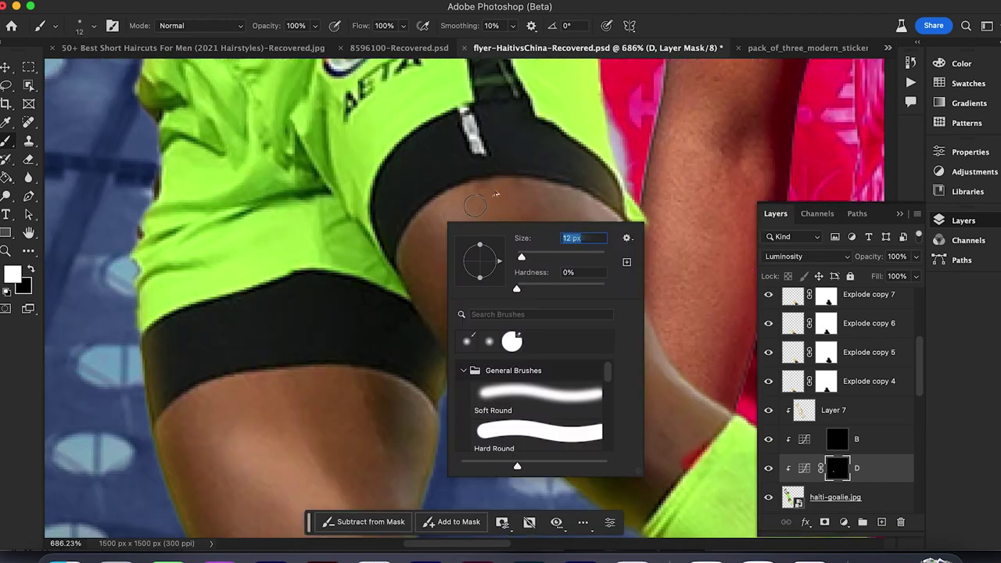
drag(495, 195, 482, 224)
right_click(482, 225)
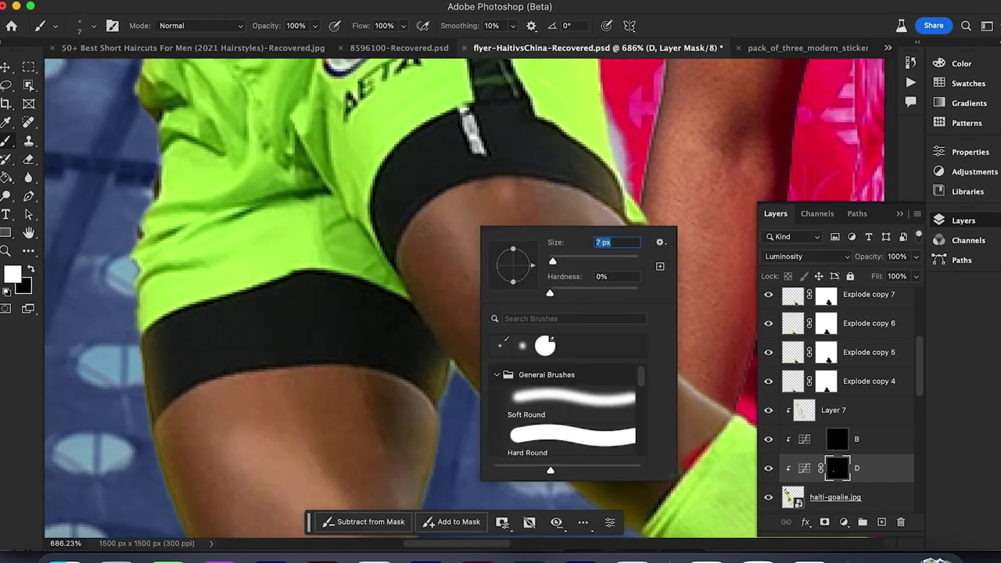
key(Return)
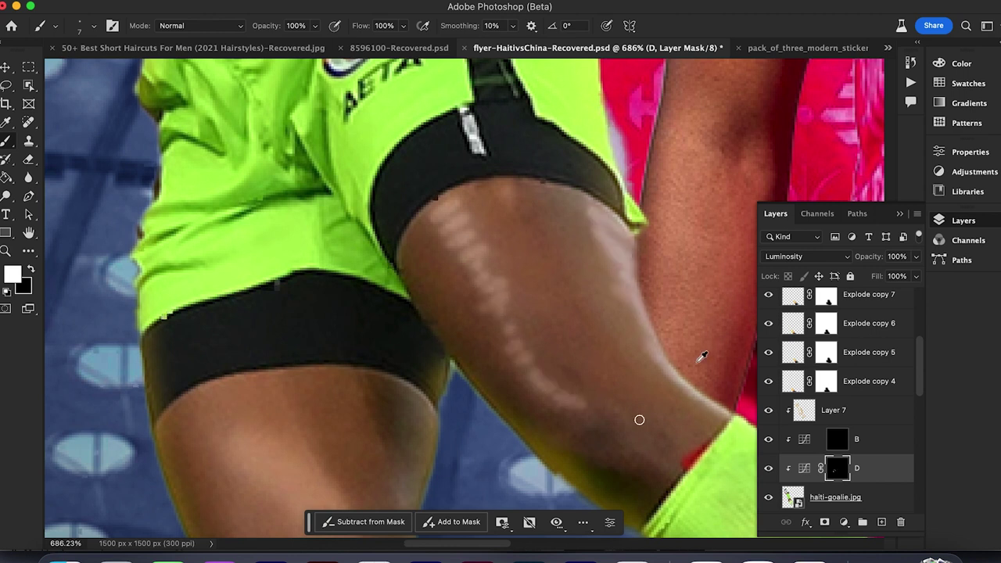
Step: Brighten the lower thigh and knee on the D mask with a 31 px soft white brush
scroll(698, 361, down, 5)
right_click(216, 223)
drag(291, 261, 301, 261)
key(Return)
right_click(344, 359)
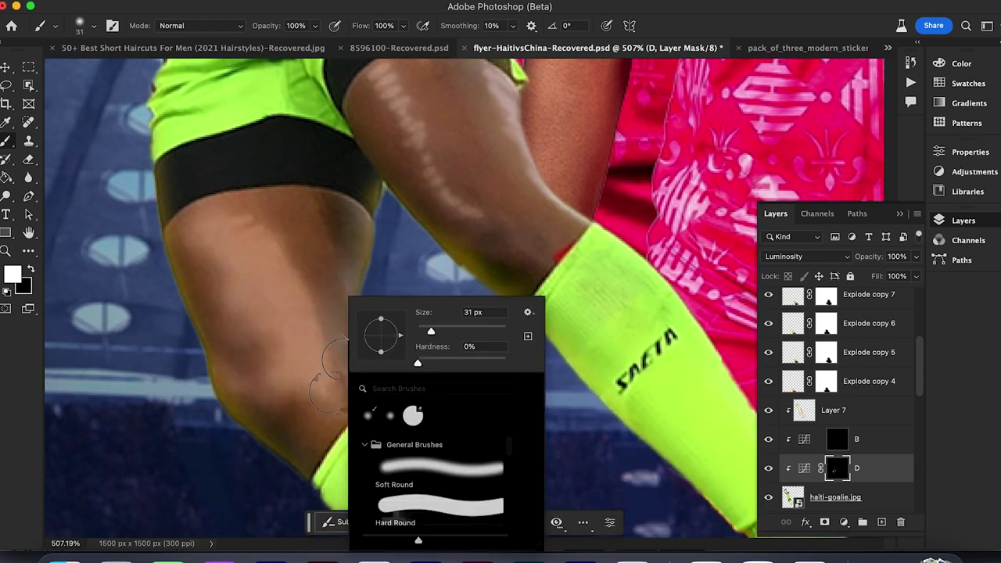
key(Return)
Step: Extend the D mask highlights down the goalkeeper's knees and socks with a 17 px soft brush
right_click(392, 275)
key(Return)
scroll(395, 244, down, 3)
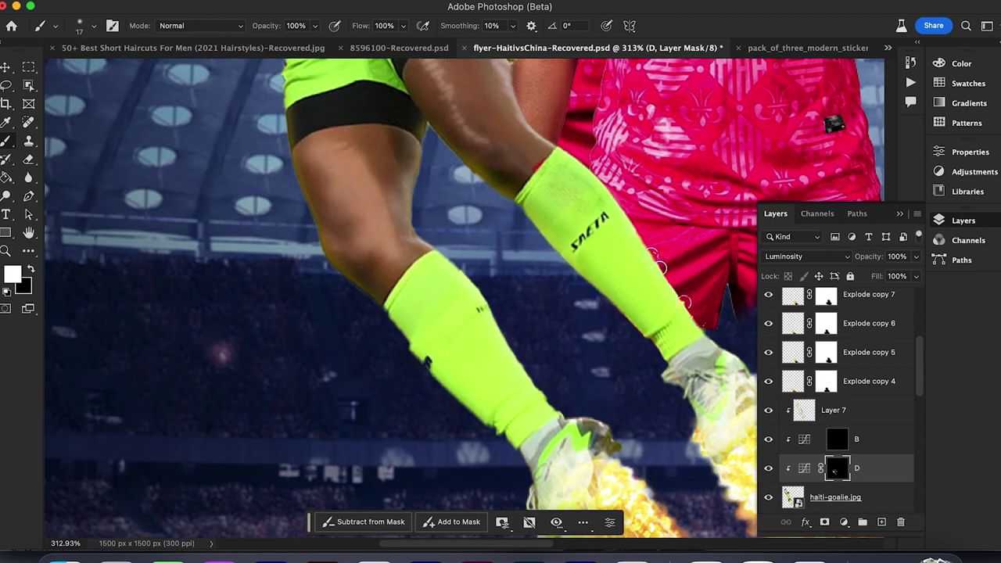
scroll(672, 363, down, 1)
drag(391, 294, 339, 138)
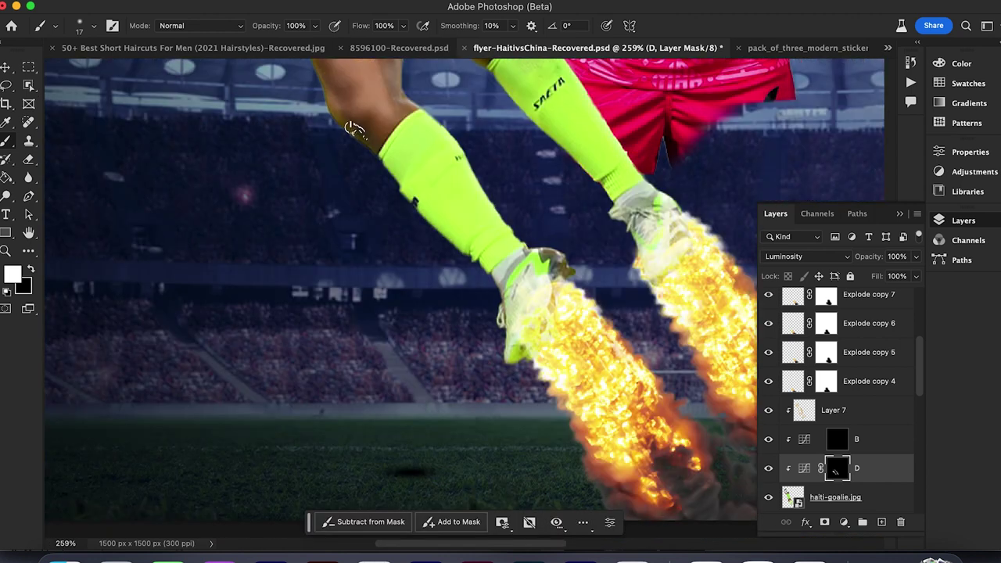
drag(306, 97, 402, 216)
scroll(447, 234, down, 1)
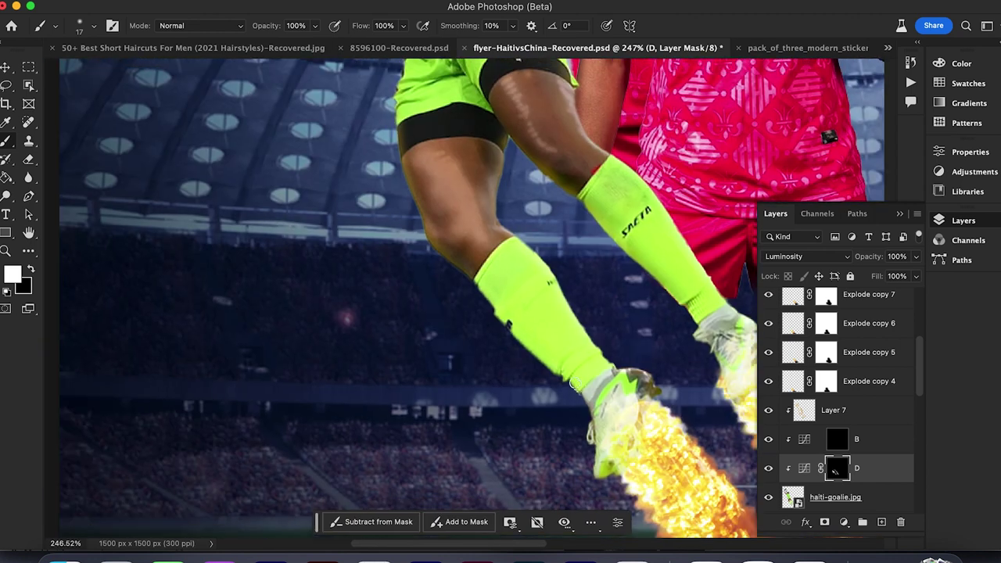
Step: Paint highlights on the D mask along the goalkeeper's shirt side and both raised arms with the 17 px brush
scroll(573, 385, up, 5)
scroll(547, 375, left, 2)
scroll(440, 221, up, 5)
scroll(476, 316, left, 2)
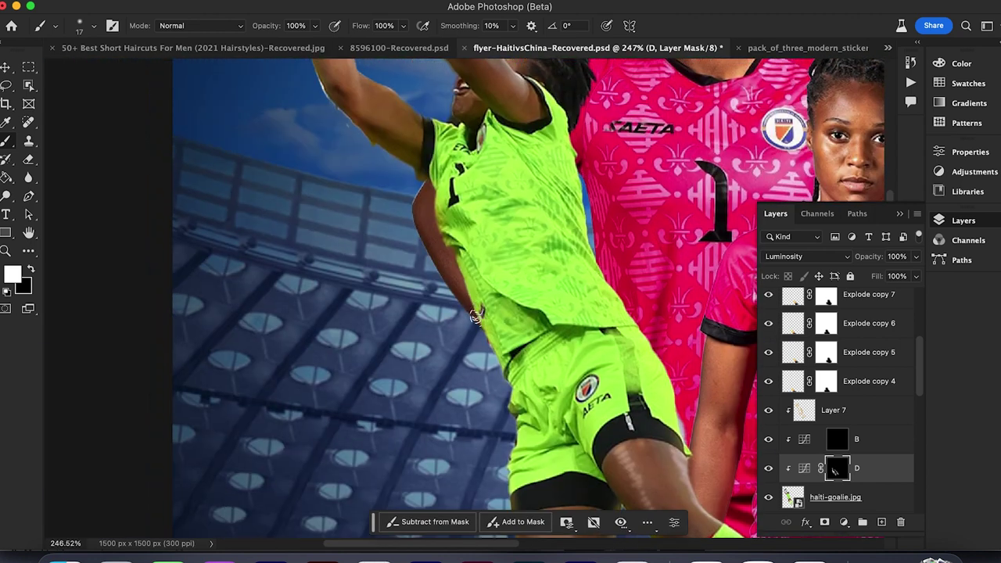
scroll(434, 211, up, 5)
scroll(481, 337, left, 2)
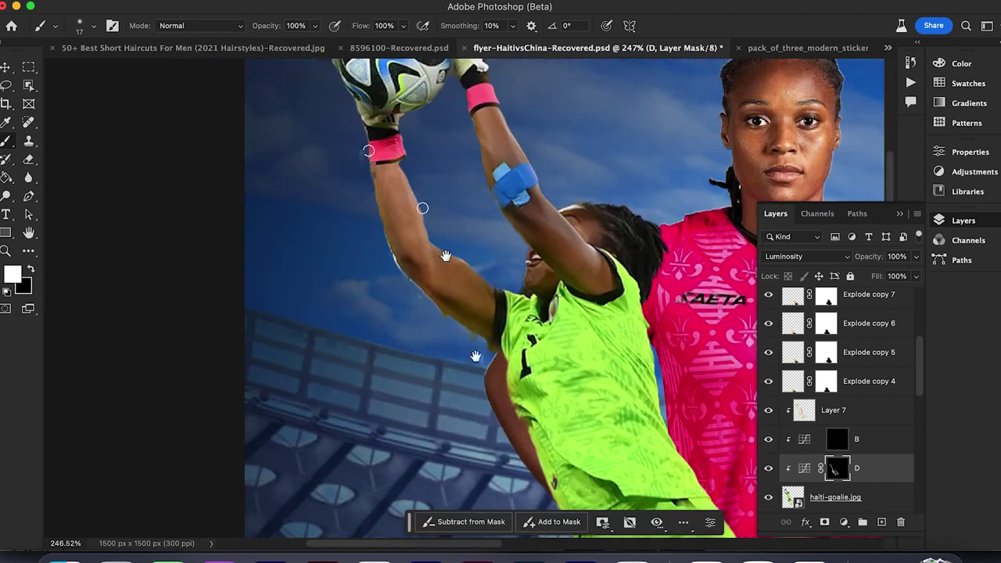
scroll(422, 208, up, 5)
scroll(423, 208, left, 2)
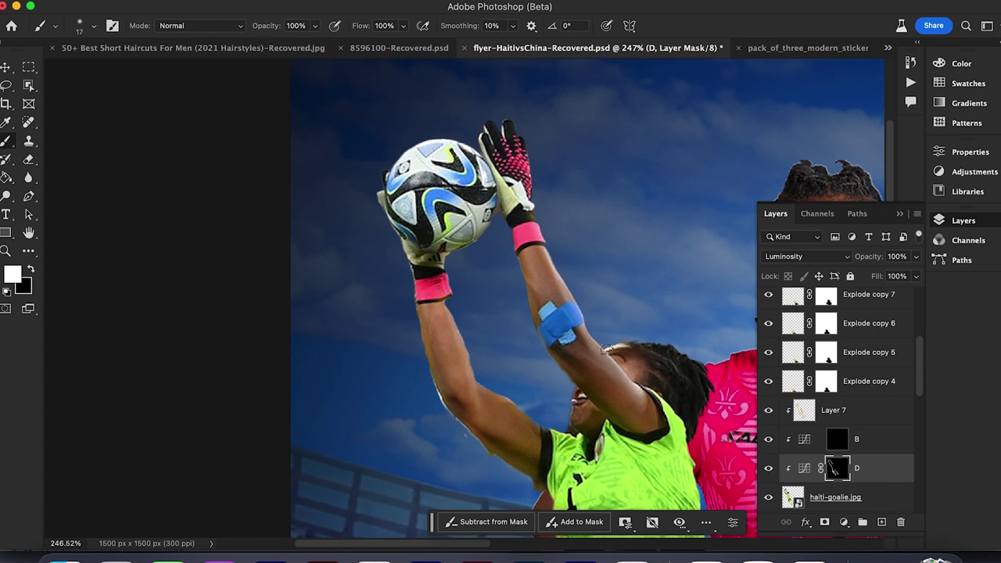
scroll(606, 349, down, 2)
scroll(616, 303, right, 3)
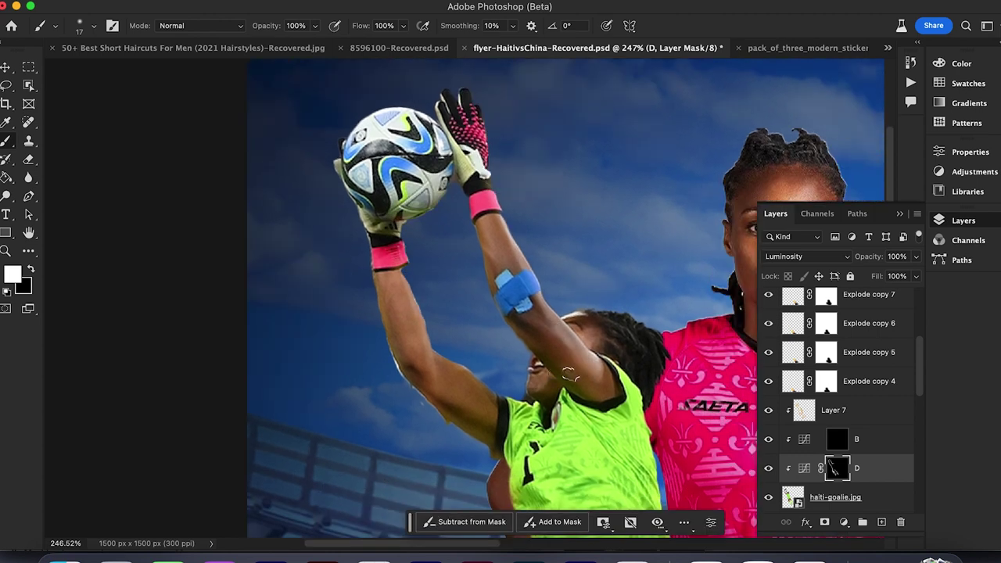
Step: Blur the D layer's mask to soften the painted highlight streaks
scroll(559, 368, down, 6)
scroll(559, 367, right, 3)
scroll(522, 399, down, 3)
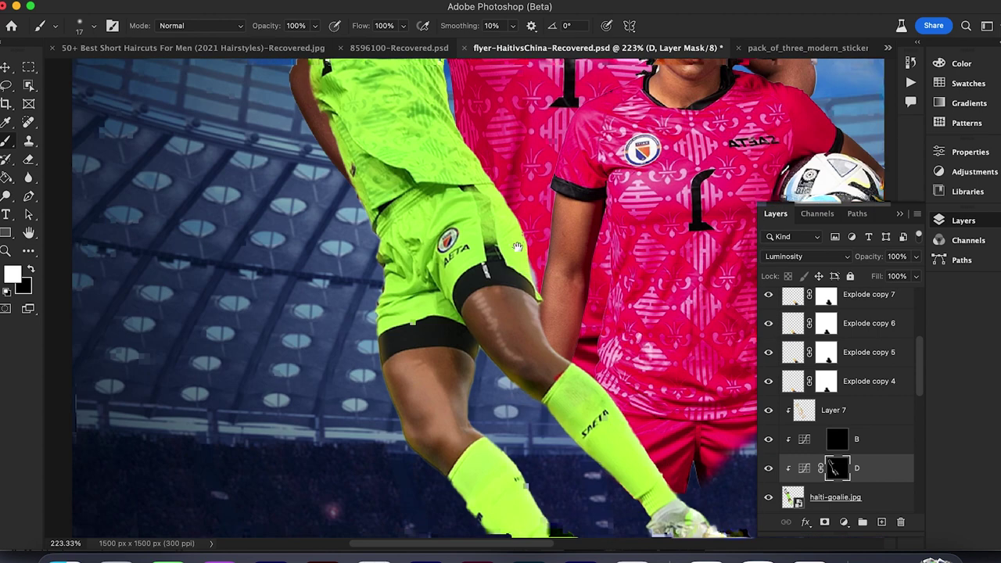
click(353, 1)
click(621, 221)
drag(500, 100, 813, 105)
click(857, 139)
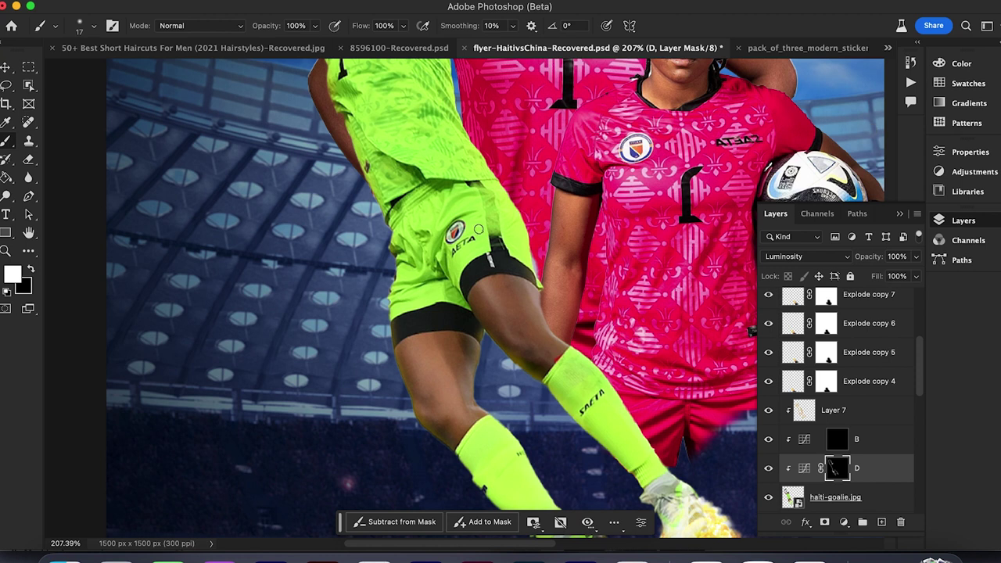
Step: Duplicate the D layer twice and keep both copies clipped to the goalkeeper
scroll(478, 229, down, 5)
key(super+j)
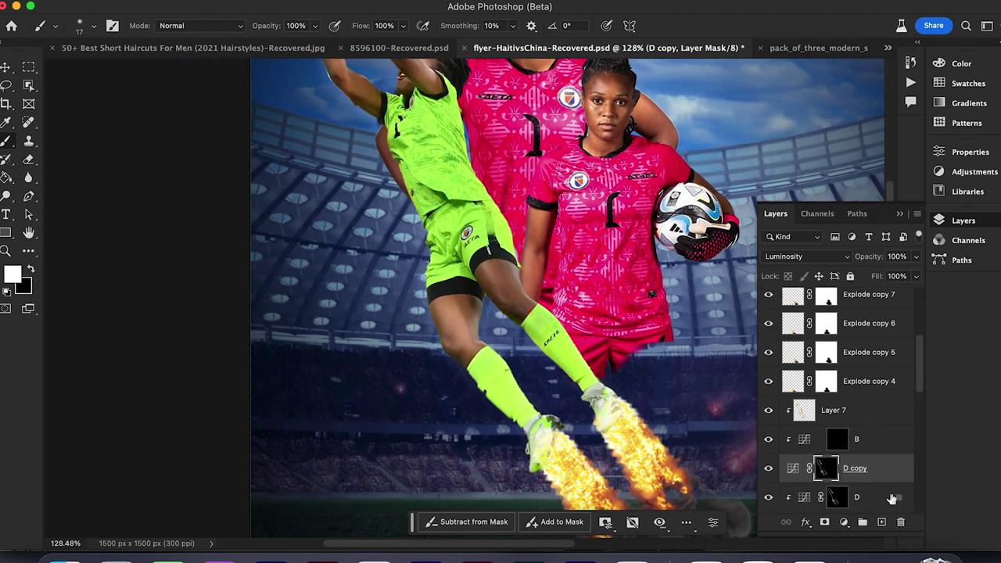
key(super+j)
scroll(710, 407, down, 3)
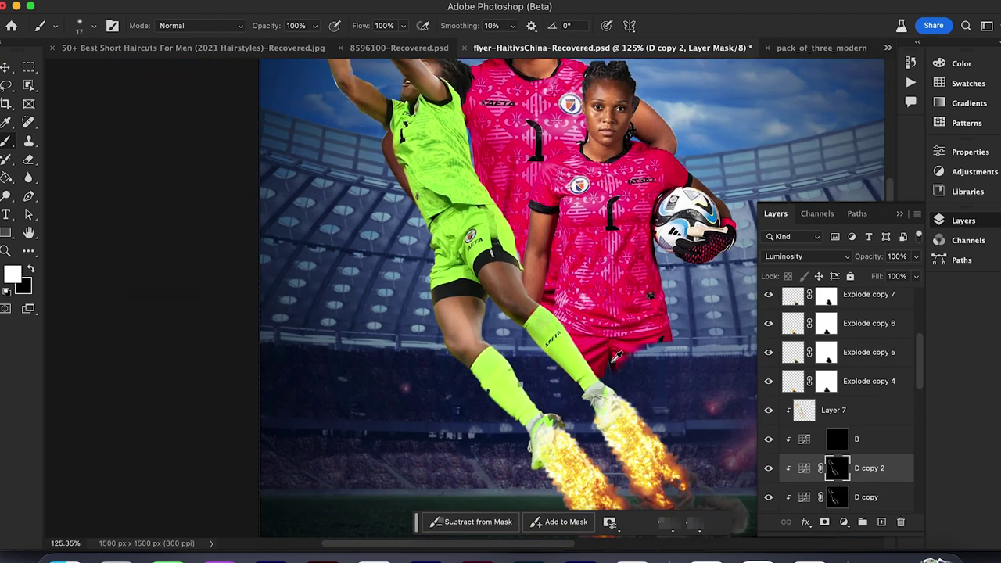
scroll(857, 446, down, 3)
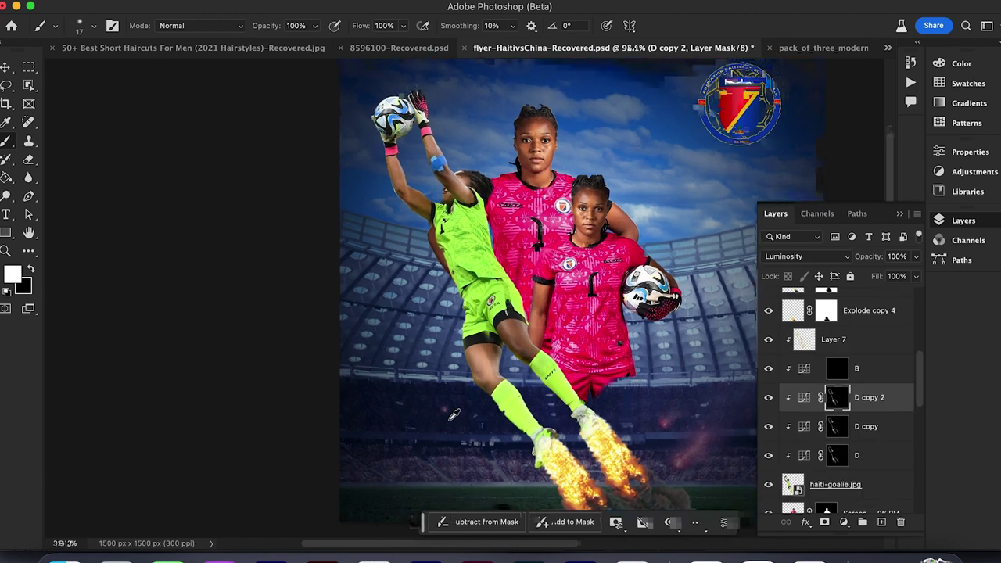
Step: Set the blend mode of Layer 7, the golden glow, to Color Dodge
click(840, 479)
click(857, 341)
click(805, 256)
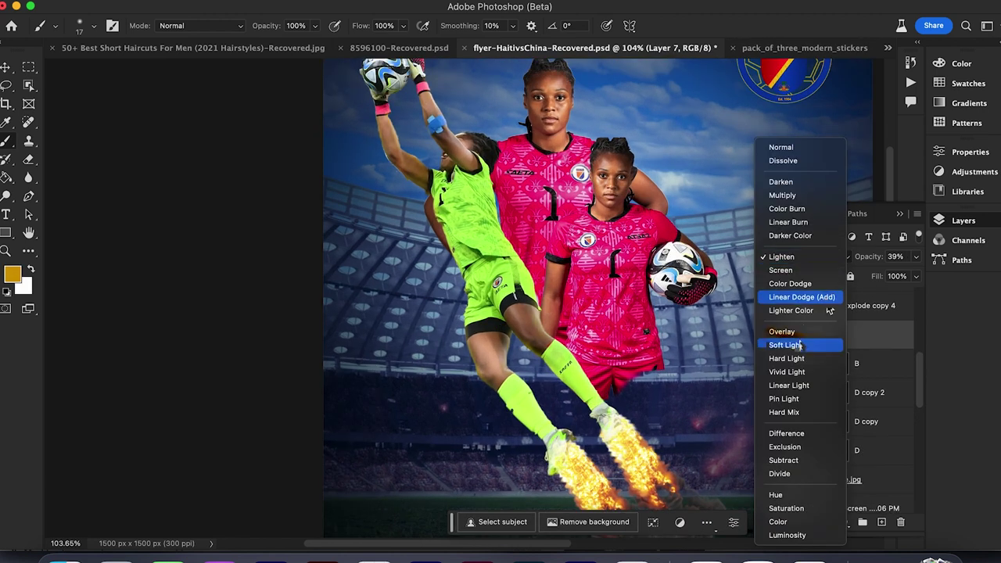
click(808, 288)
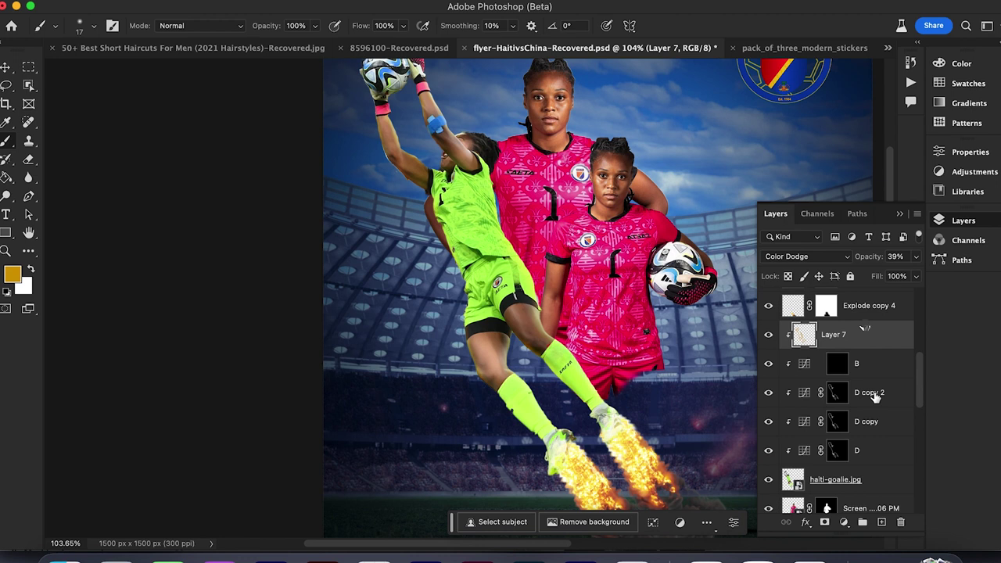
Step: Set D copy 2 to the Color Dodge blend mode and lower its opacity to 22%
click(837, 392)
click(805, 256)
click(794, 20)
drag(915, 257, 864, 276)
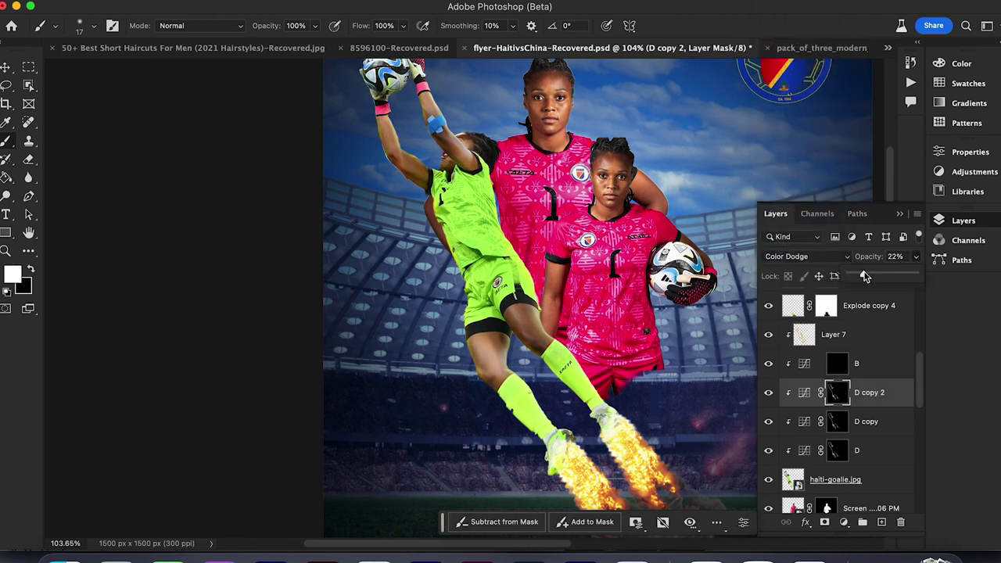
click(866, 485)
super+click(881, 522)
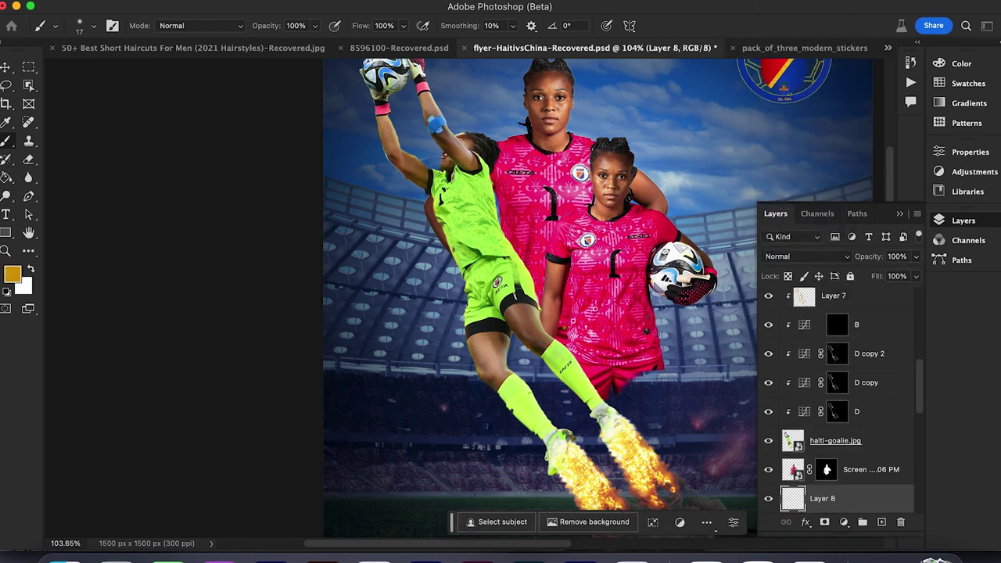
key(super+z)
Step: Add a new empty layer directly above haiti-goalie.jpg, clipped to it
click(881, 521)
click(821, 474)
scroll(774, 449, down, 1)
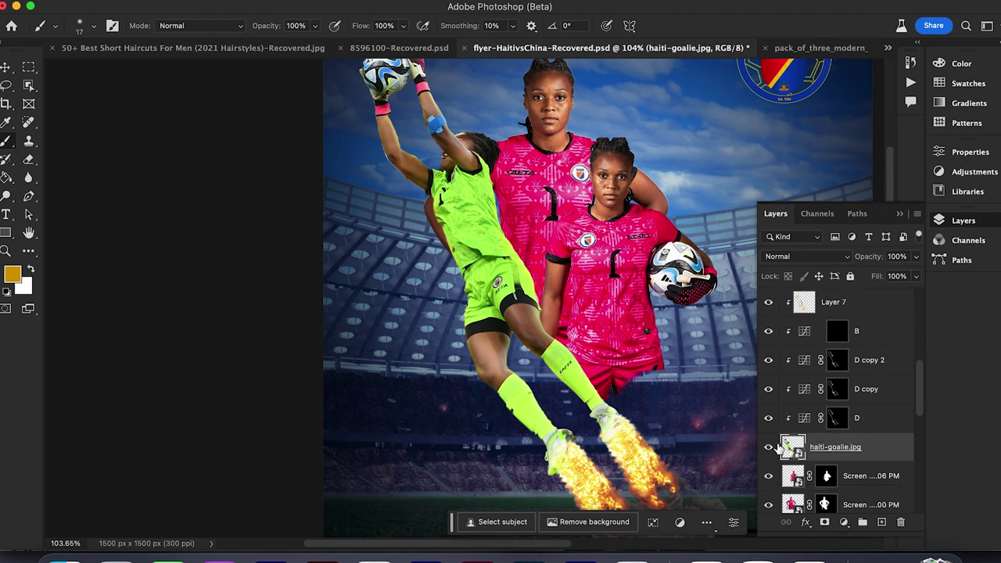
click(881, 521)
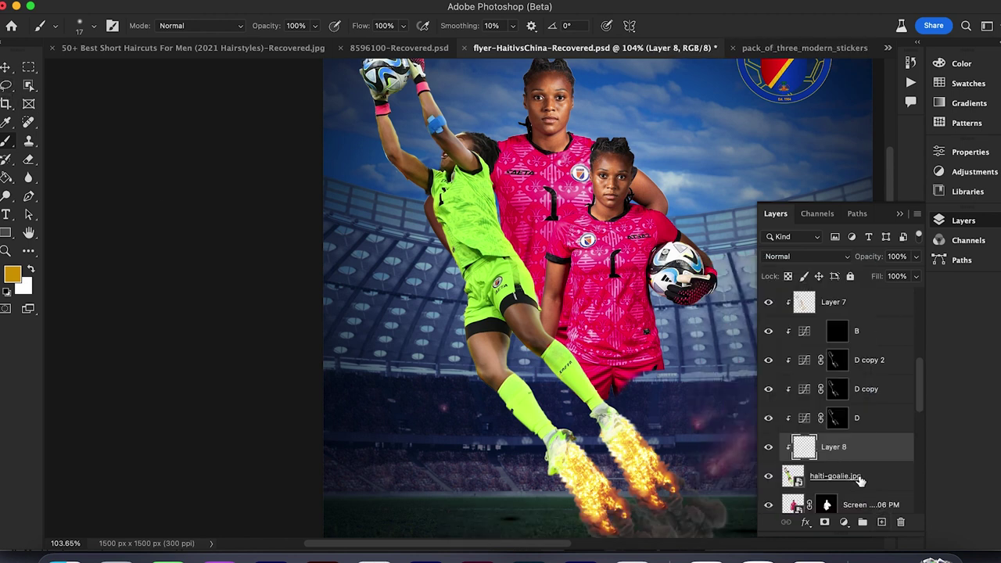
shift+click(860, 479)
scroll(862, 476, down, 1)
scroll(863, 461, down, 1)
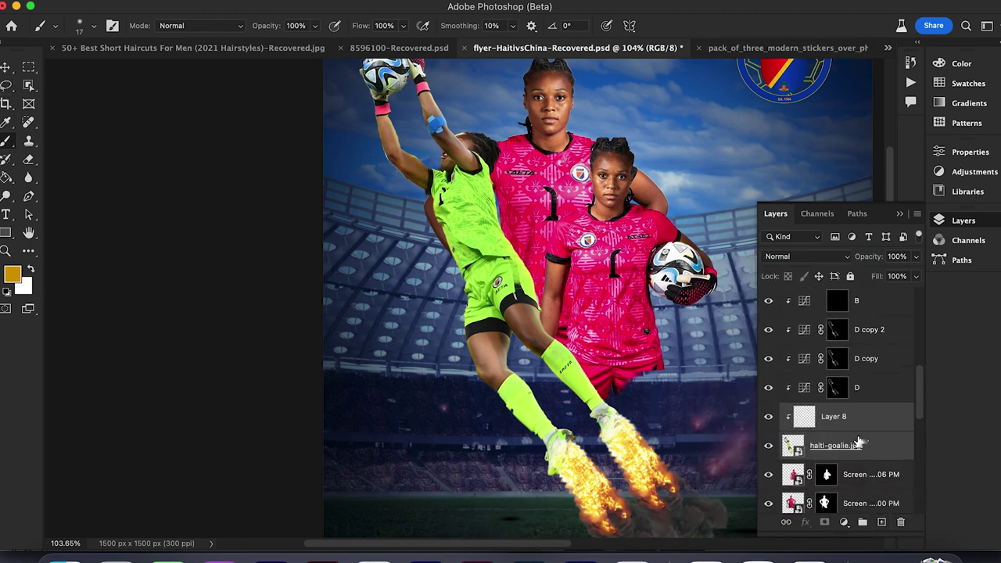
click(859, 443)
key(v)
scroll(492, 273, down, 2)
drag(638, 399, 546, 304)
key(b)
key(super+shift+alt+n)
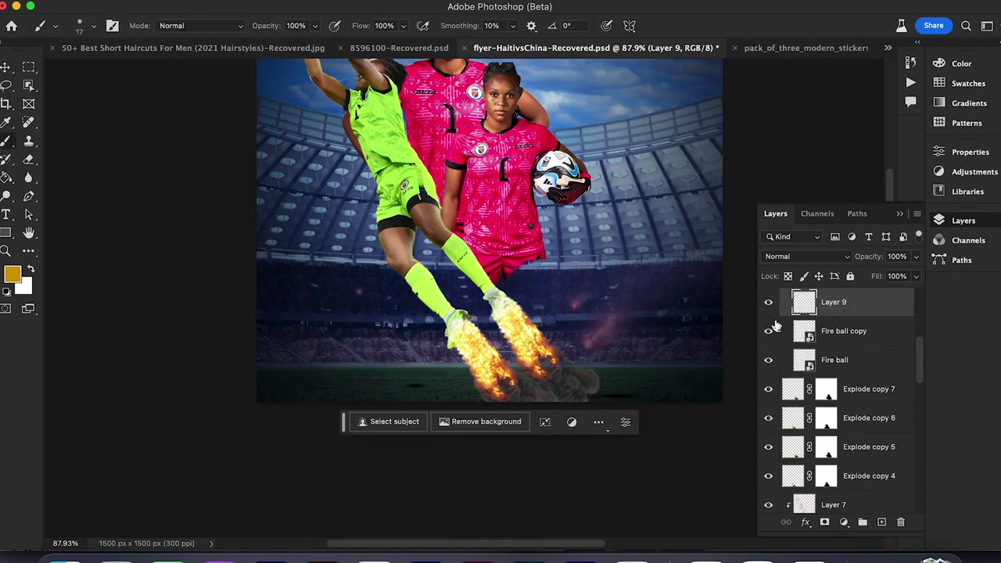
click(767, 304)
scroll(511, 339, down, 2)
scroll(511, 340, up, 3)
key(Delete)
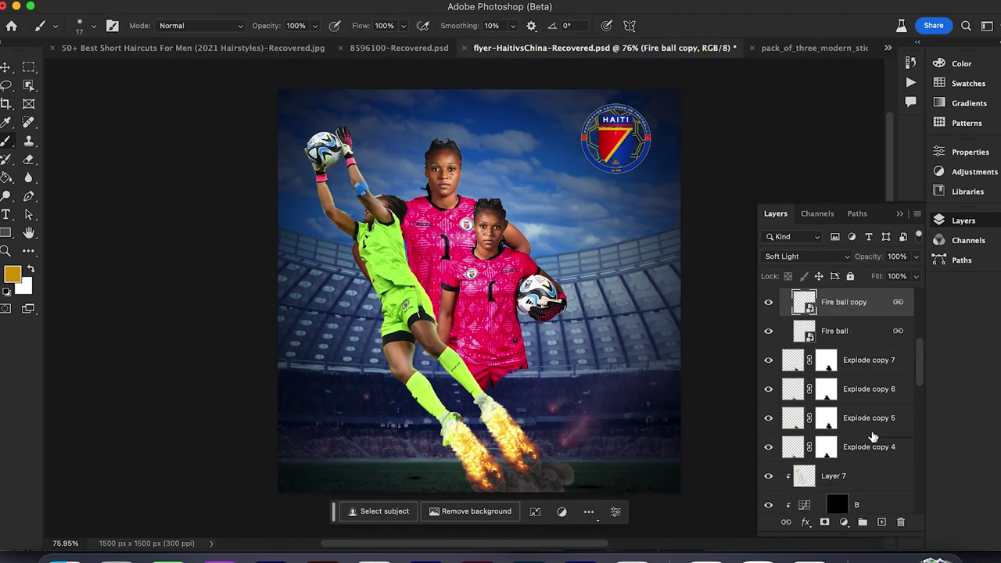
Step: Toggle a goalkeeper adjustment layer's visibility to compare its effect, and lower Layer 7's opacity to 18%
scroll(868, 445, down, 3)
scroll(864, 456, down, 3)
click(856, 434)
click(768, 434)
click(768, 434)
scroll(859, 359, up, 2)
click(833, 302)
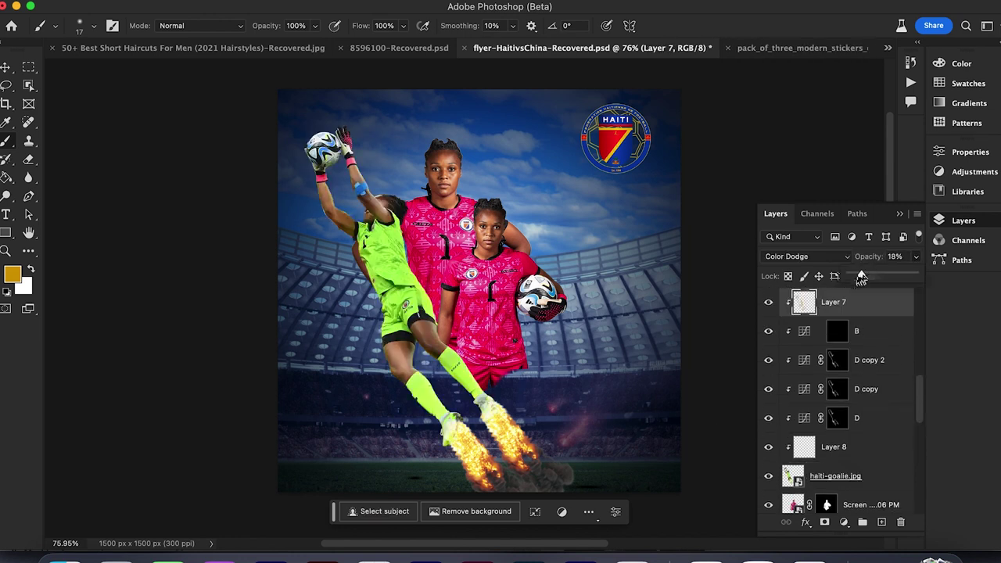
Step: Open the contents of the haiti-goalie.jpg smart object for editing
double_click(793, 475)
click(501, 237)
scroll(540, 454, up, 5)
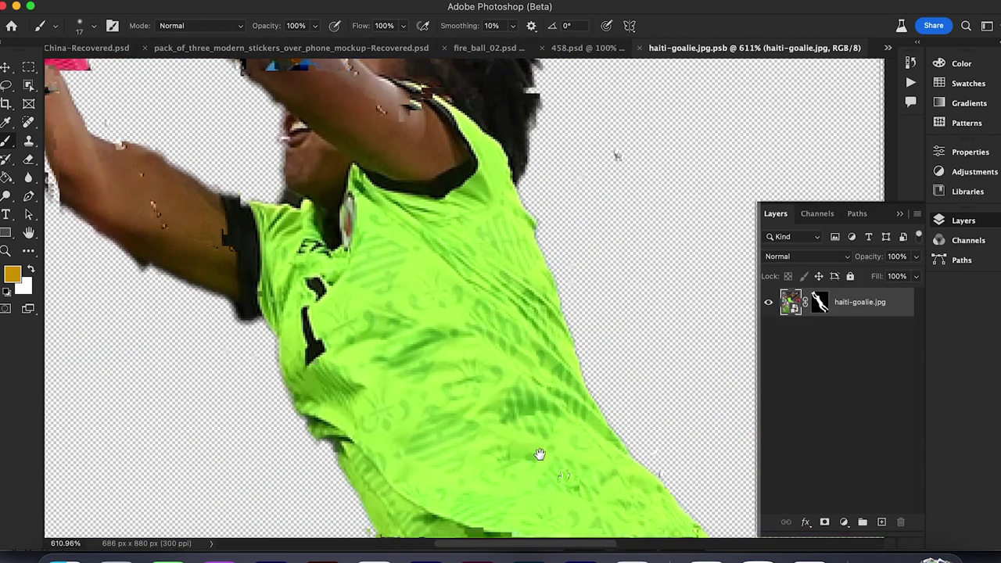
Step: Select the haiti-goalie.jpg layer mask and refine the goalkeeper's lower forearm and elbow edge with a small soft brush
drag(539, 454, 806, 562)
right_click(352, 429)
drag(440, 332, 444, 332)
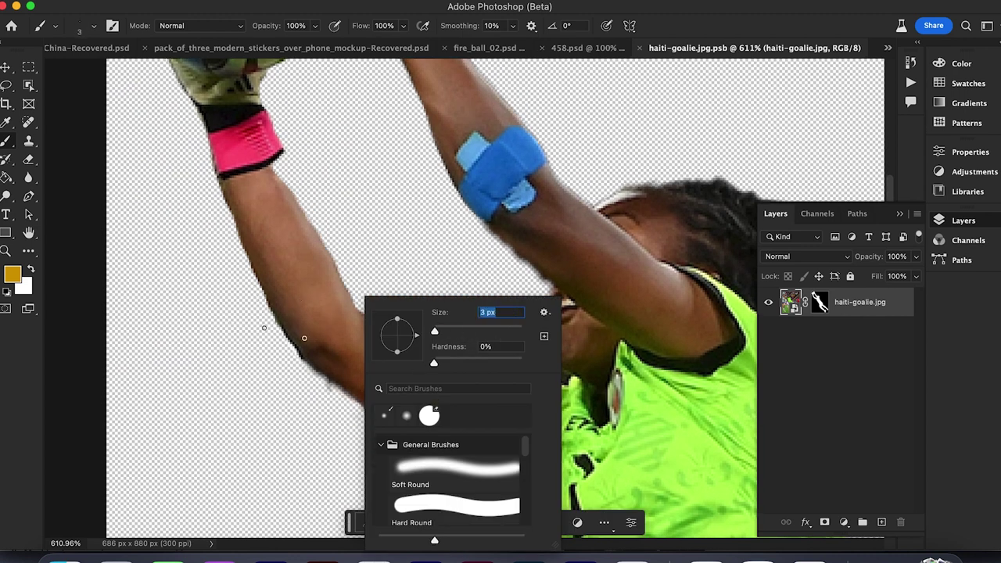
drag(236, 239, 240, 253)
key(super+z)
click(819, 302)
mouse_move(422, 450)
mouse_down()
mouse_move(385, 437)
mouse_move(412, 444)
mouse_up()
key(super+z)
key(x)
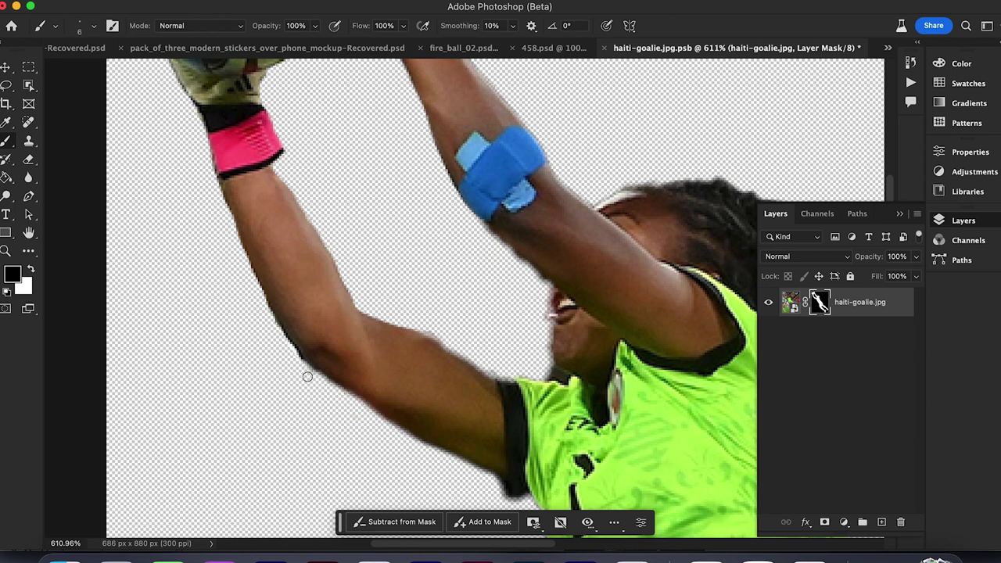
scroll(65, 251, up, 2)
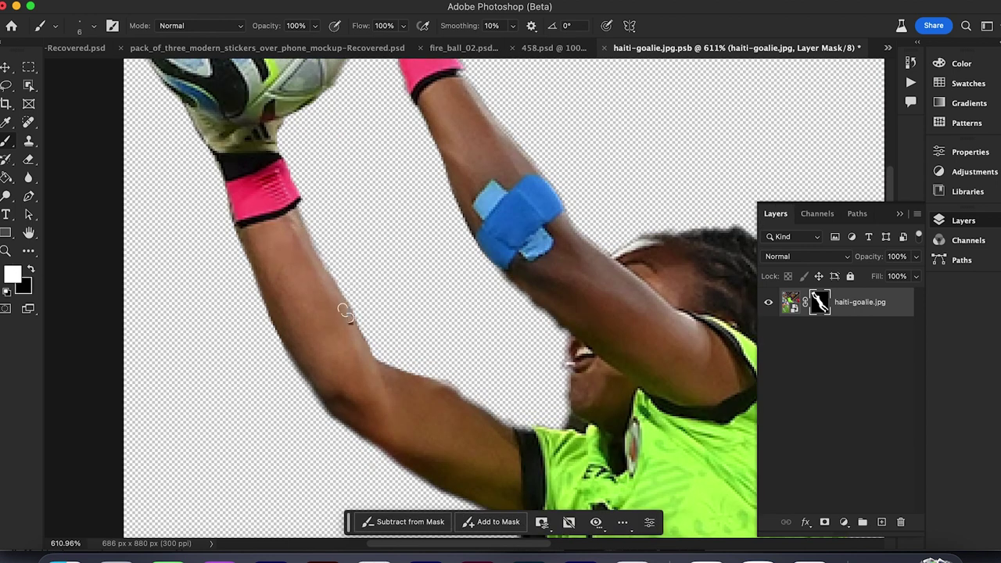
Step: Clean the mask along the inner edge of the lower arm and shoulder using 2 px and 4 px soft brushes
click(33, 269)
right_click(434, 375)
click(578, 313)
text(2)
key(Return)
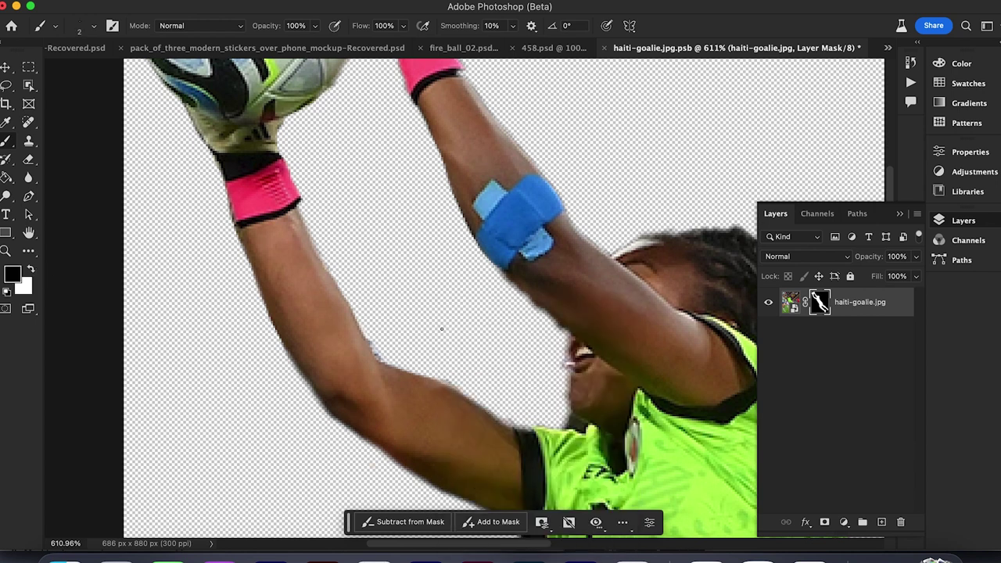
scroll(510, 412, up, 1)
right_click(512, 412)
double_click(655, 312)
text(4)
key(Return)
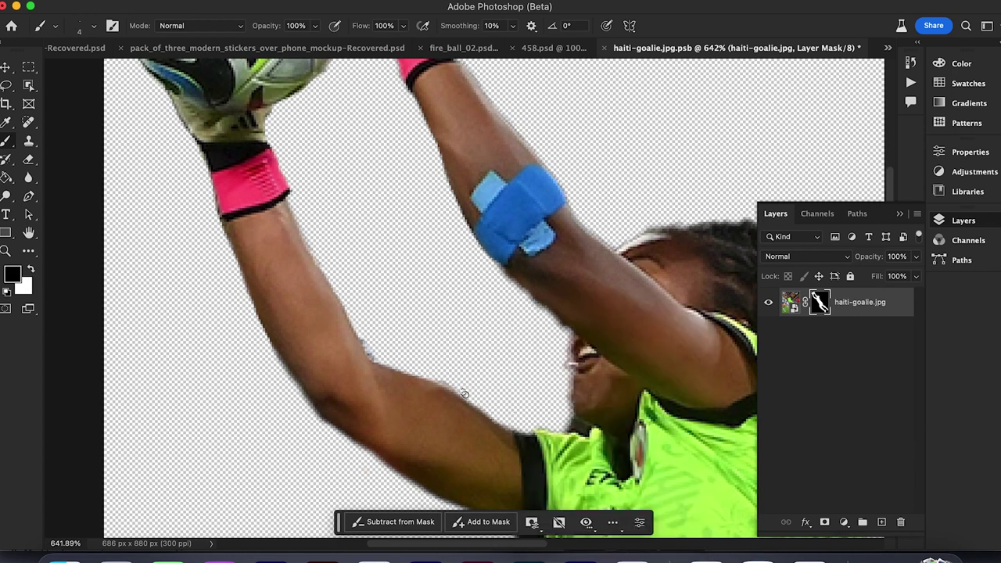
scroll(448, 324, up, 2)
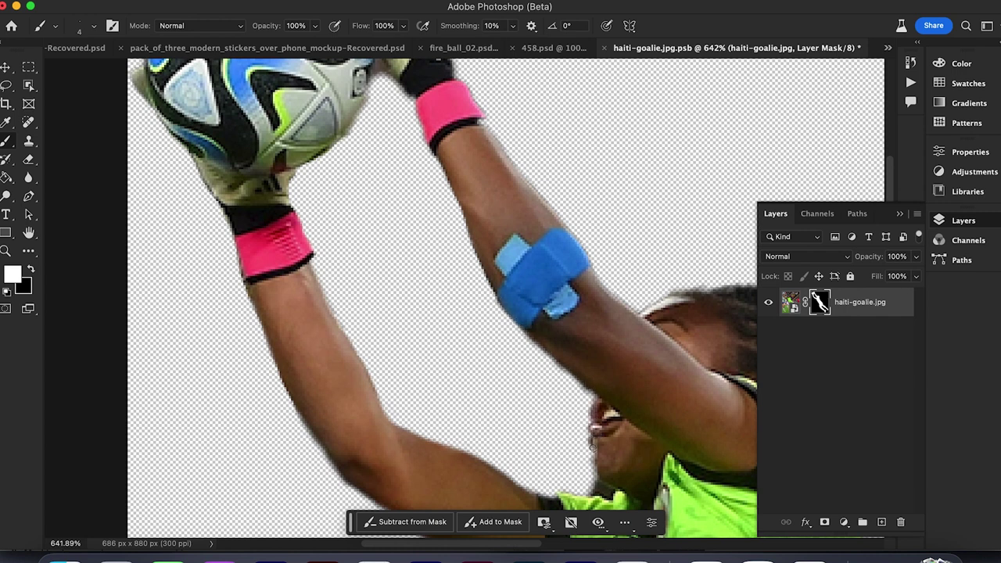
Step: Refine the mask edges around the goalkeeper's face, raised arm and wristband with the 4 px brush
drag(592, 444, 593, 468)
scroll(631, 341, down, 5)
scroll(579, 271, up, 6)
drag(579, 270, 532, 348)
drag(482, 241, 436, 158)
scroll(461, 198, down, 1)
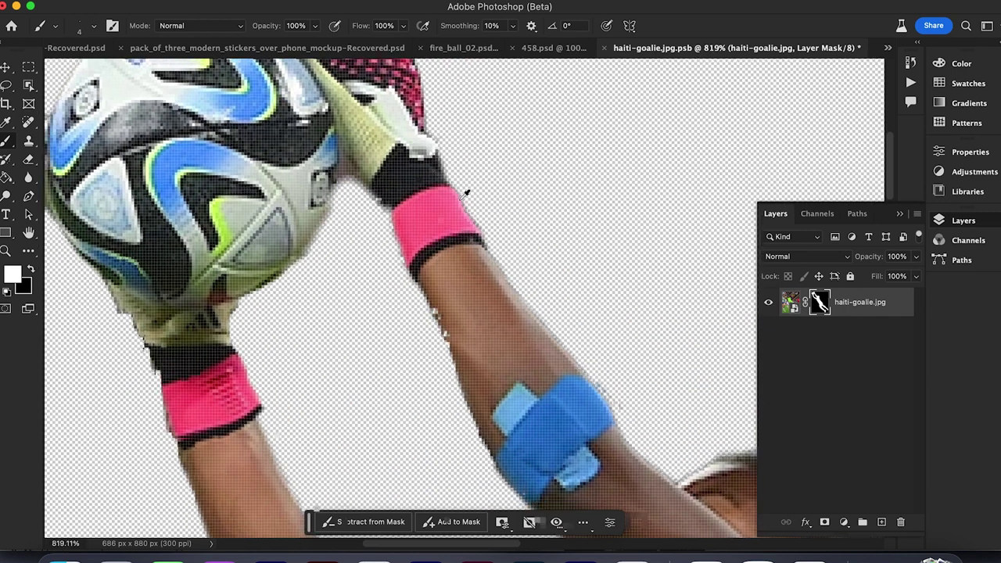
scroll(466, 192, down, 3)
scroll(436, 271, down, 2)
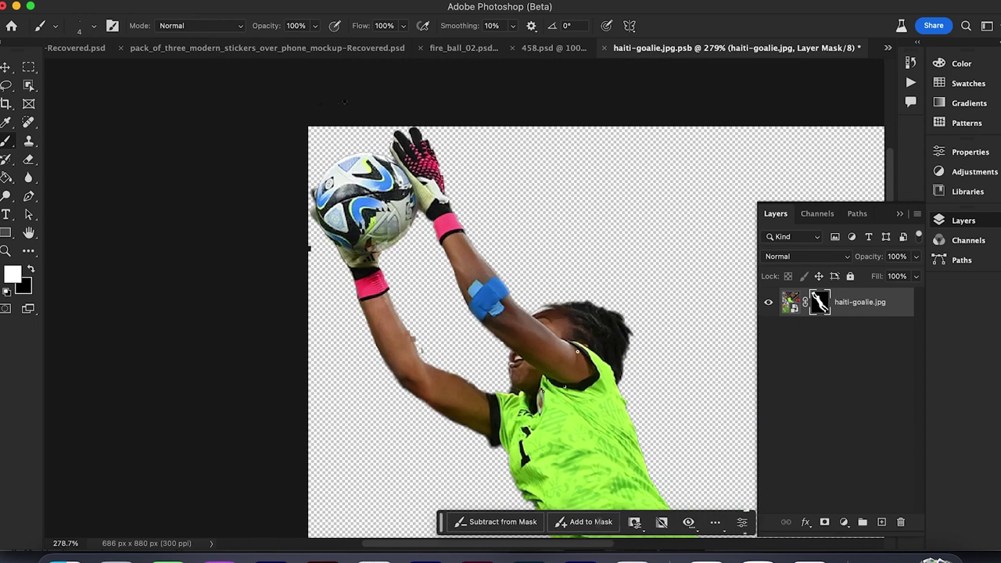
scroll(359, 411, up, 5)
scroll(436, 325, down, 10)
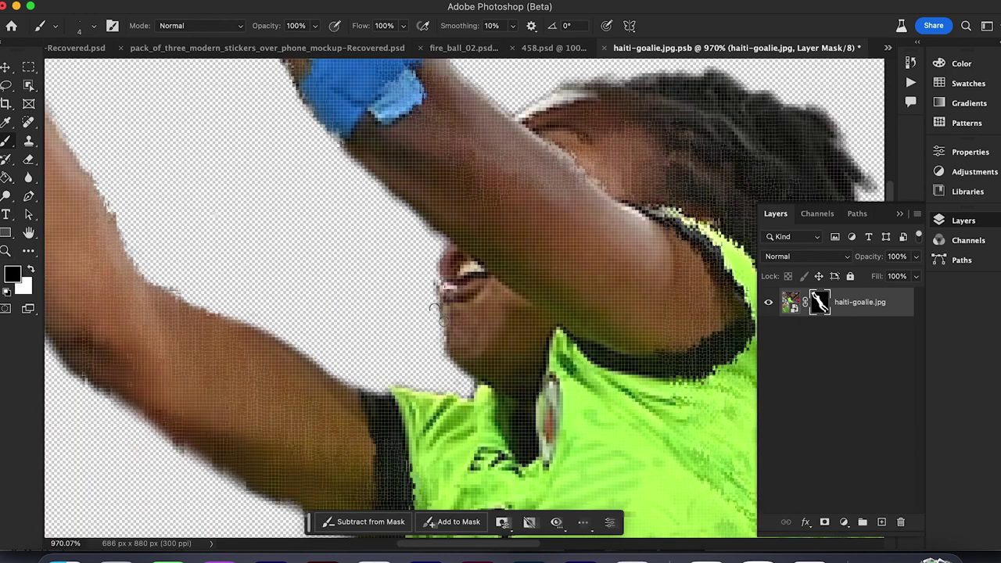
Step: Save and close the goalkeeper's smart object contents to return to the flyer
key(super+s)
click(614, 48)
key(v)
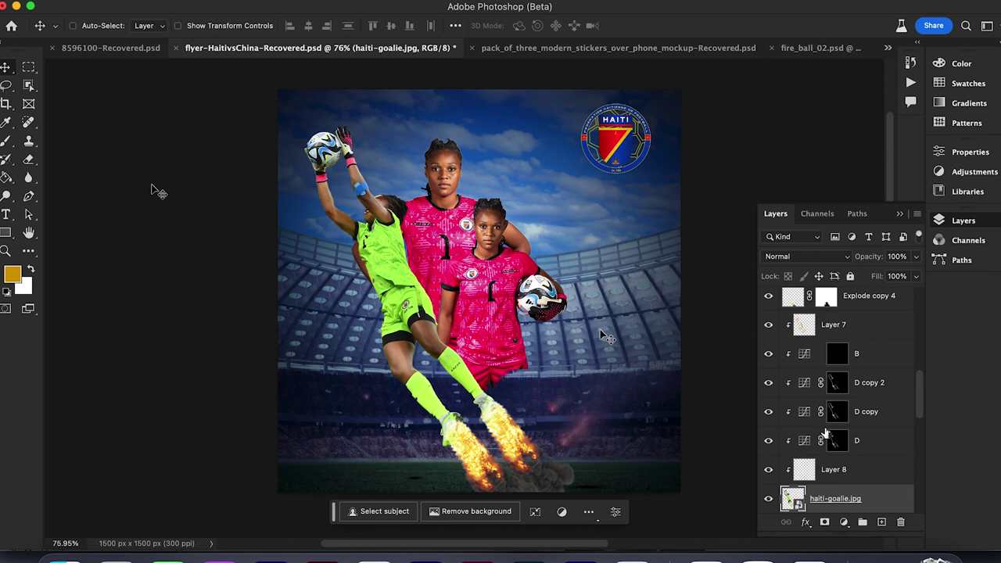
Step: Reopen the contents of the haiti-goalie.jpg smart object and merge its masked layer with a new empty layer
scroll(821, 438, down, 4)
right_click(833, 385)
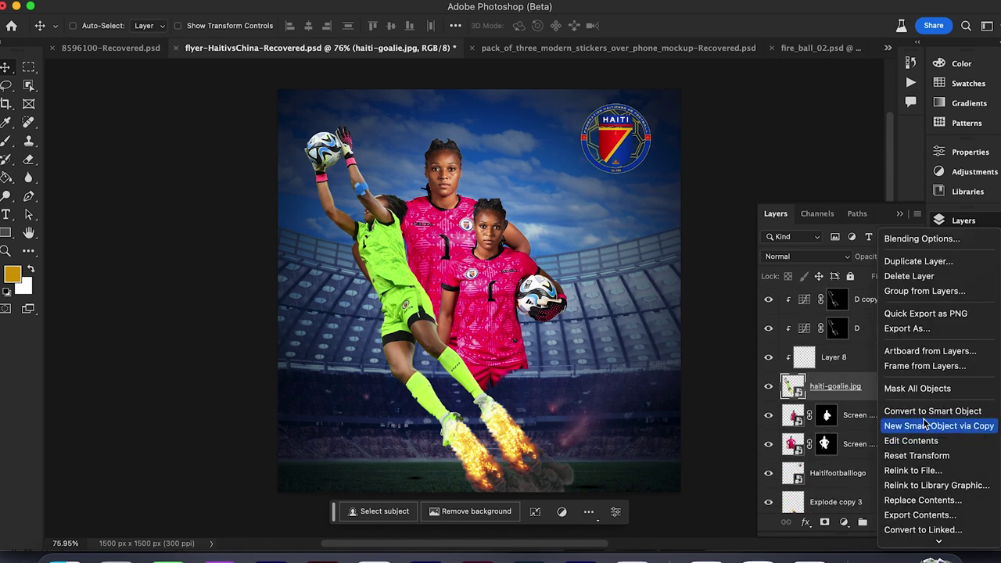
click(931, 411)
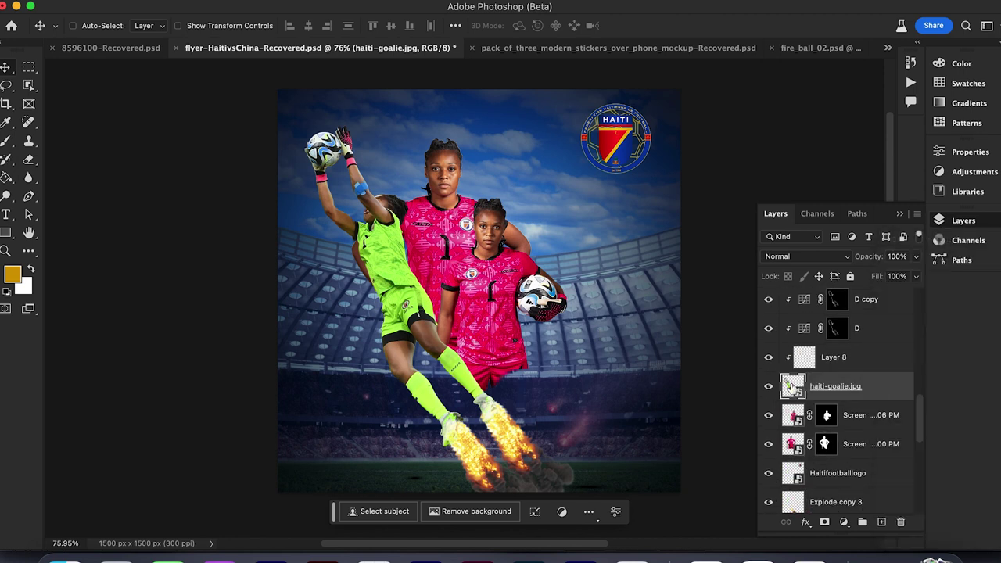
double_click(792, 385)
click(882, 522)
shift+click(865, 336)
key(super+e)
Step: Adjust the goalkeeper in Camera Raw: exposure -0.15, contrast -2, highlights +48, shadows -41, whites +27, blacks -45, texture +1, clarity +33
key(super+shift+a)
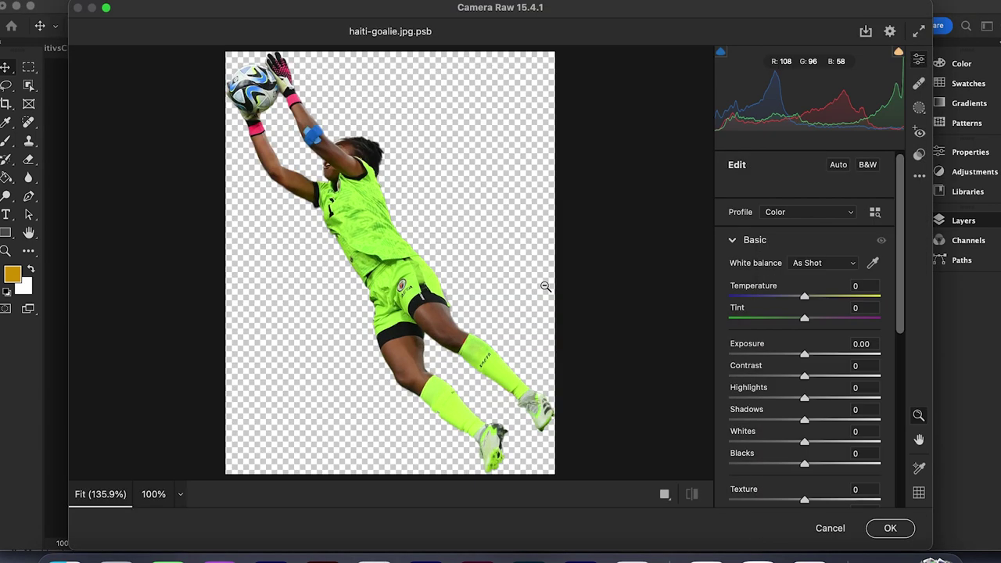
drag(804, 354, 774, 423)
drag(804, 441, 794, 491)
scroll(771, 462, down, 2)
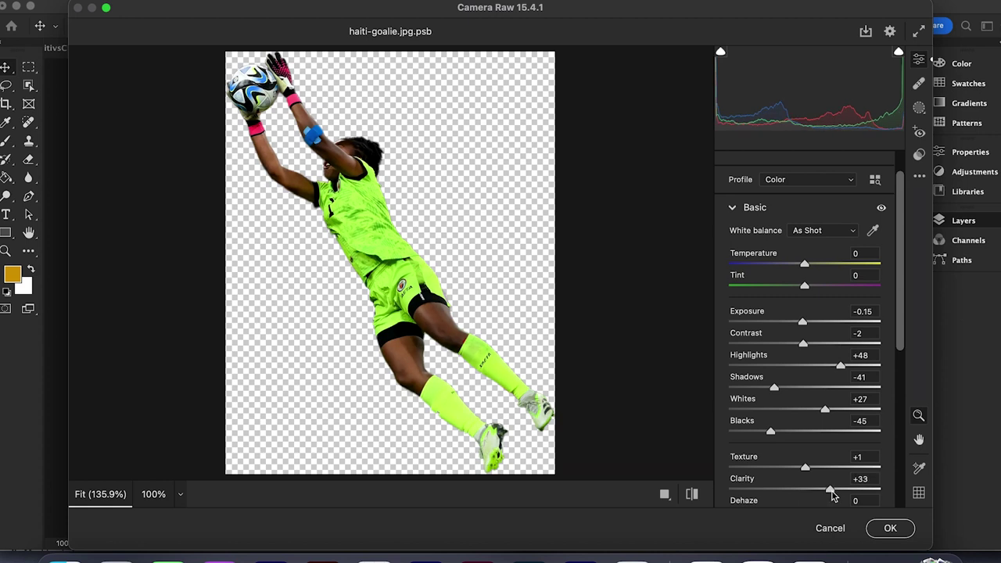
Step: Adjust the goalkeeper's tone curve in Camera Raw and save the filtered result back into the flyer
scroll(806, 453, down, 10)
drag(804, 403, 818, 404)
drag(805, 425, 797, 471)
scroll(750, 422, down, 3)
click(734, 406)
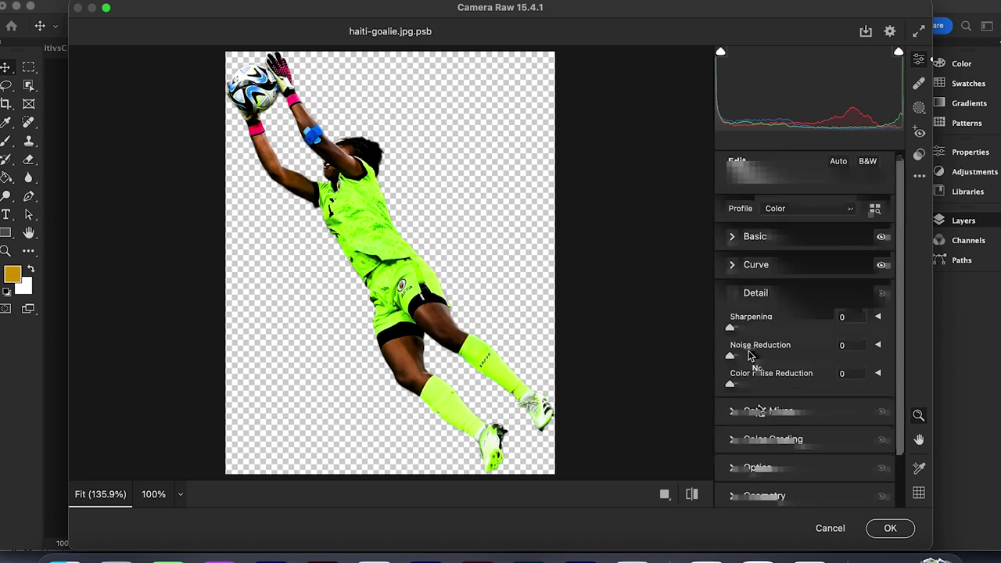
click(735, 322)
key(Return)
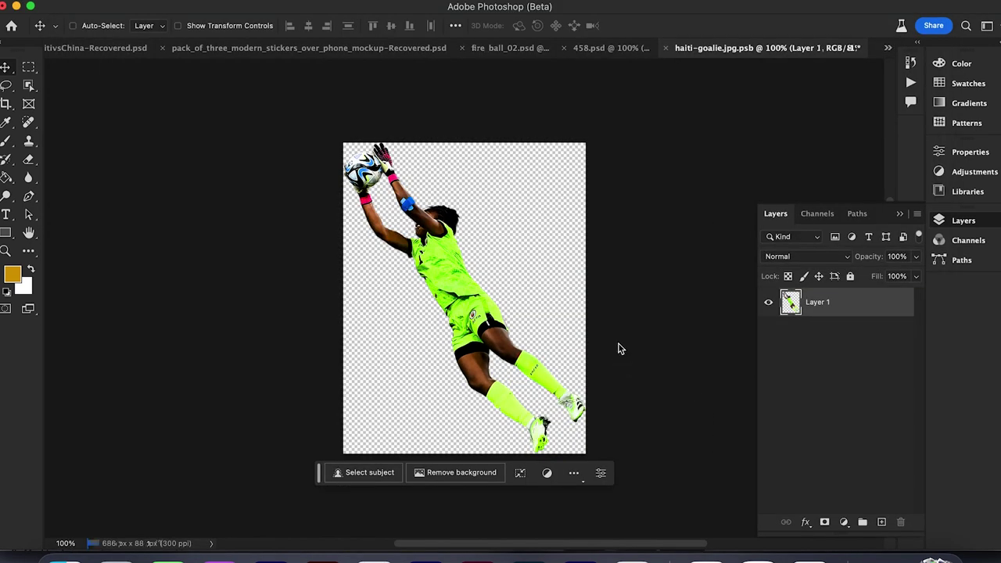
click(674, 48)
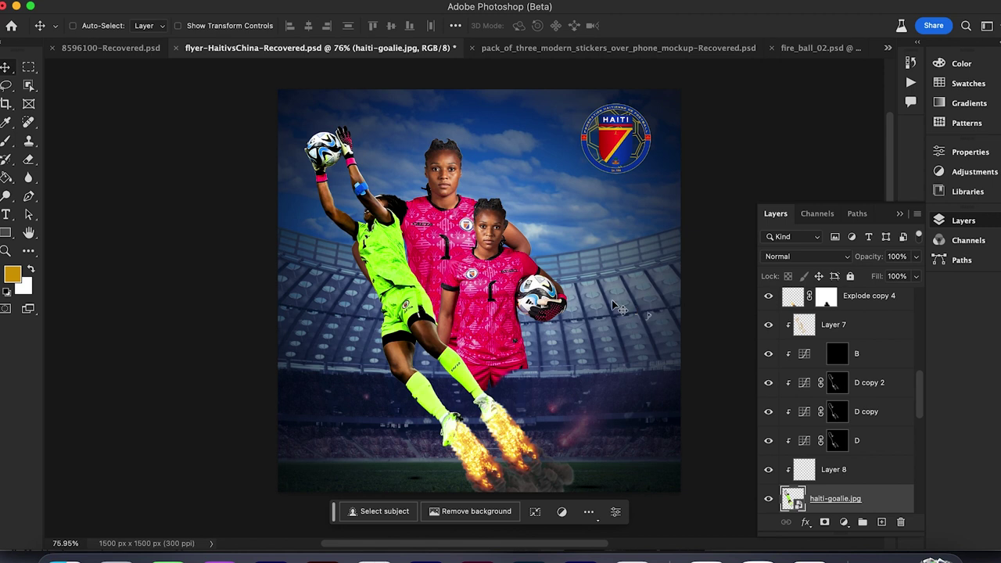
Step: Add a new clipped layer above D copy 2 and set up a soft white 19 px brush
click(870, 383)
click(881, 522)
key(x)
click(7, 141)
scroll(426, 235, up, 10)
drag(311, 247, 359, 287)
right_click(360, 288)
key(Escape)
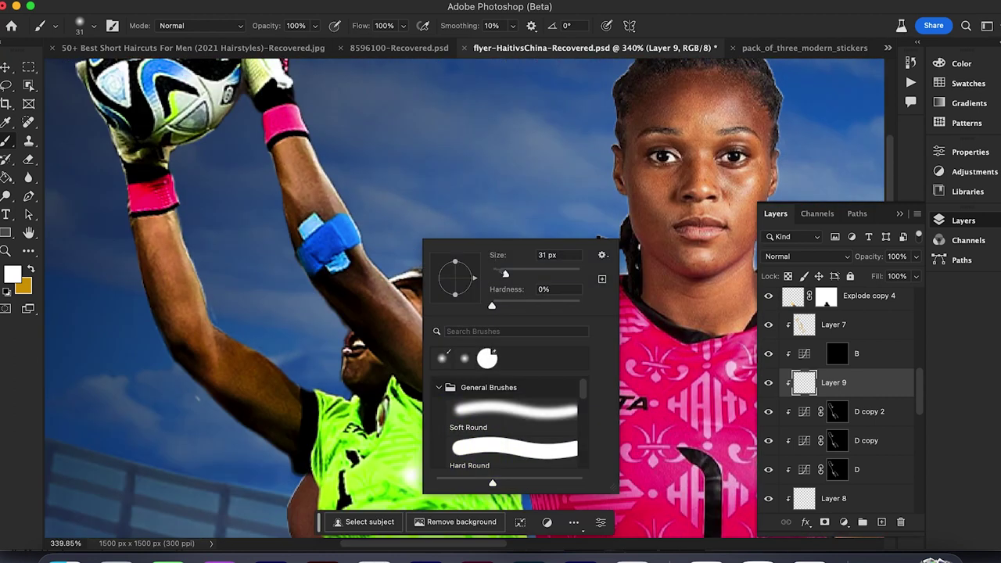
drag(504, 273, 500, 273)
click(401, 269)
Step: Paint a white rim light on Layer 9 along the goalkeeper's ball, gloves and arms
drag(319, 163, 373, 238)
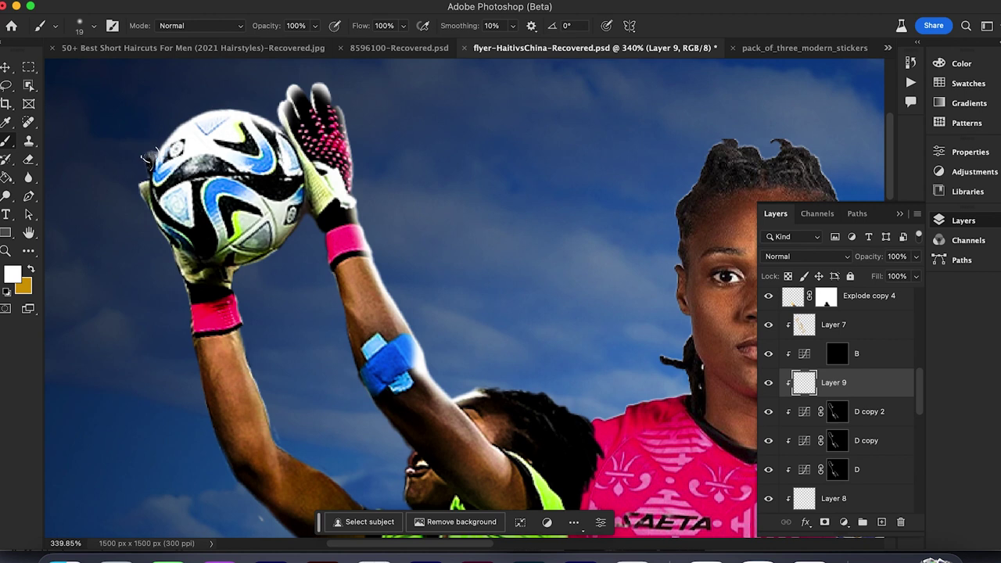
drag(164, 249, 182, 288)
drag(180, 280, 219, 162)
drag(219, 164, 250, 305)
drag(250, 307, 247, 243)
scroll(328, 422, down, 5)
mouse_move(328, 422)
mouse_down()
mouse_move(293, 205)
mouse_move(324, 308)
mouse_up()
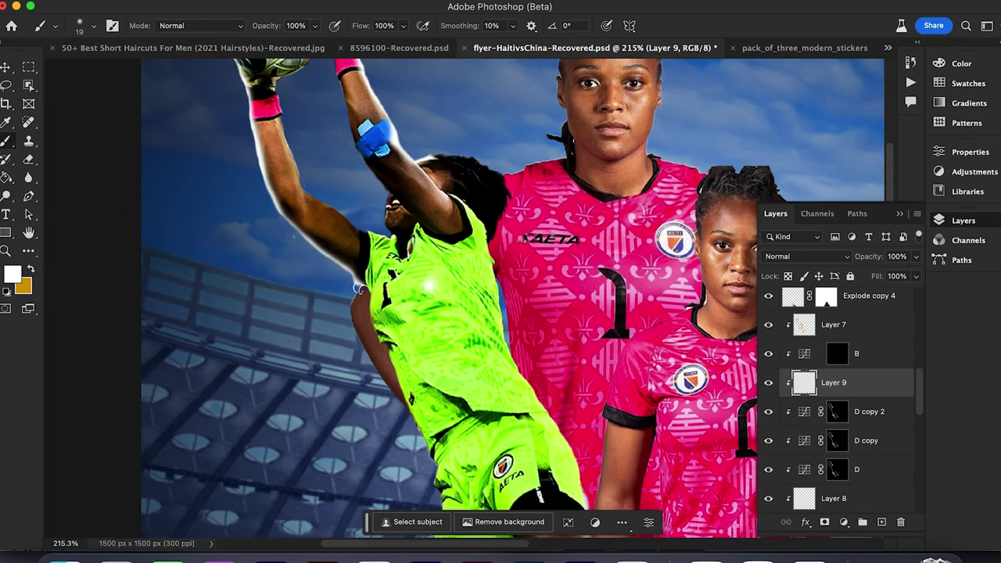
Step: Continue the white rim light down the outer edges of the goalkeeper's torso, shorts, legs and socks
scroll(358, 290, down, 3)
scroll(367, 273, down, 4)
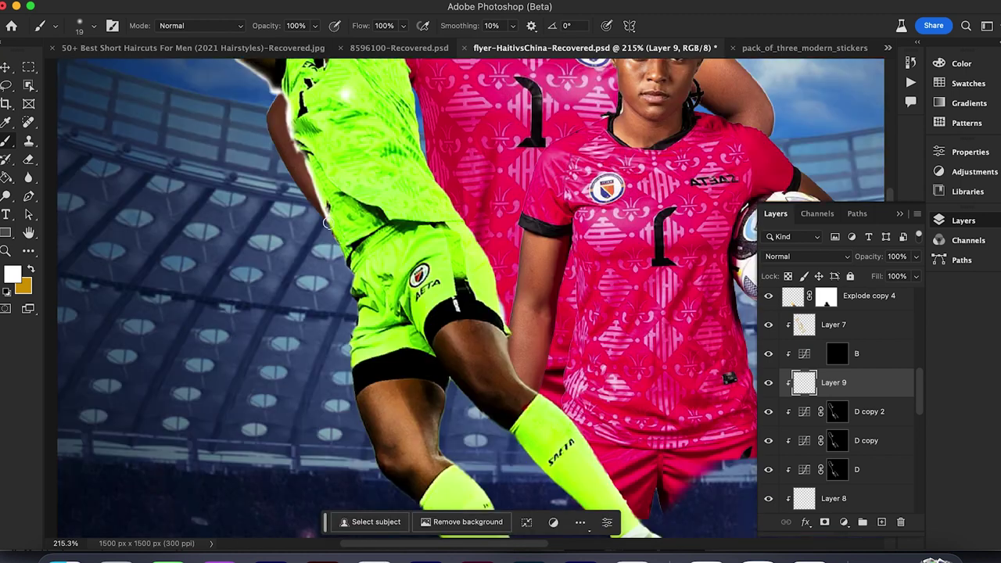
drag(353, 373, 270, 180)
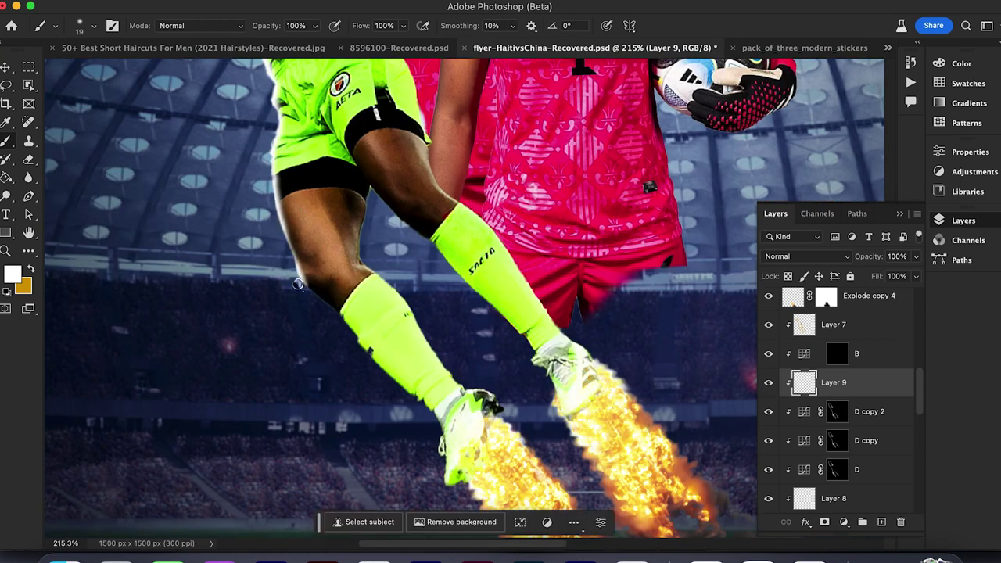
scroll(298, 284, down, 3)
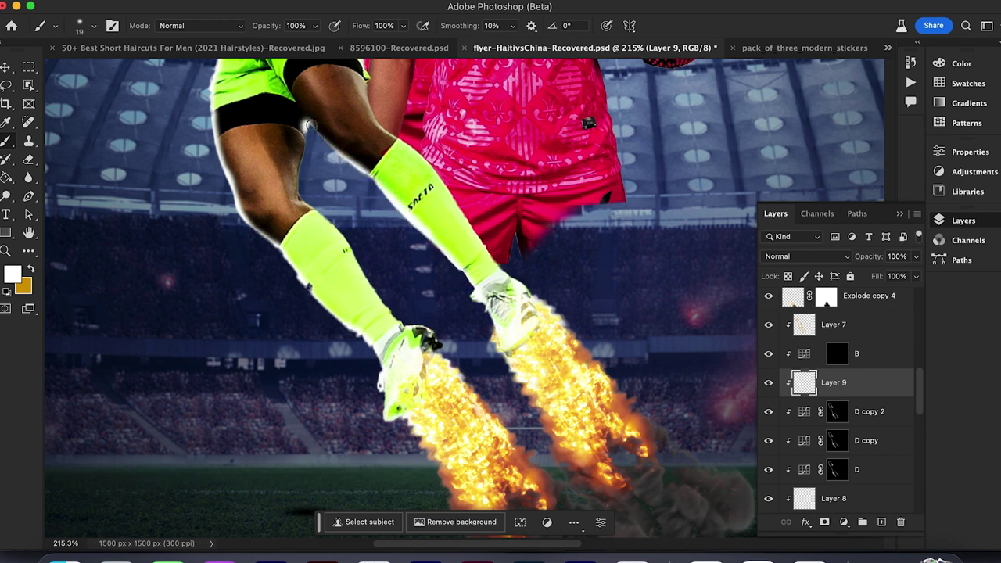
scroll(309, 125, up, 7)
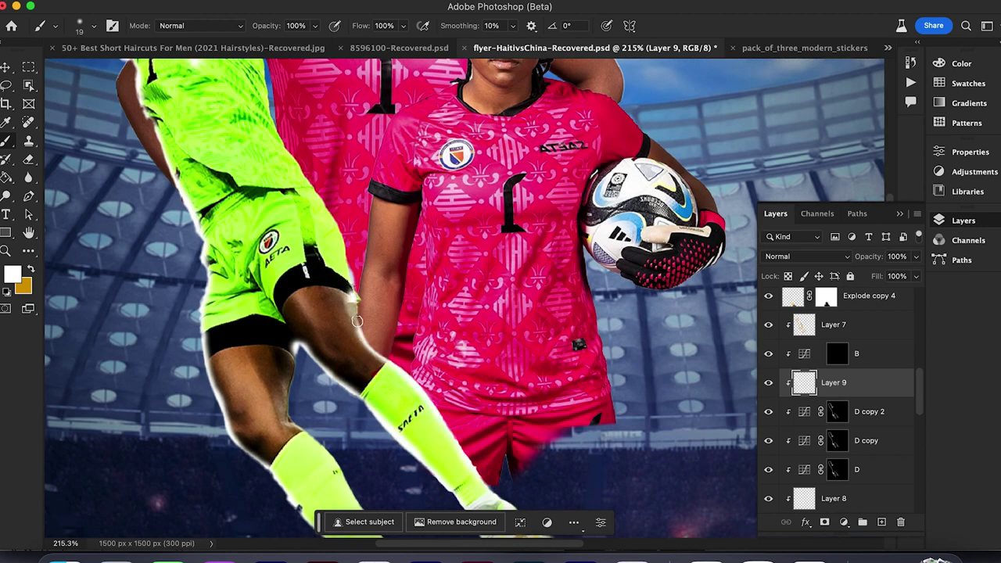
Step: Paint the white rim light up the goalkeeper's front thigh, back, face and inner raised arm
scroll(356, 320, up, 6)
scroll(357, 321, left, 2)
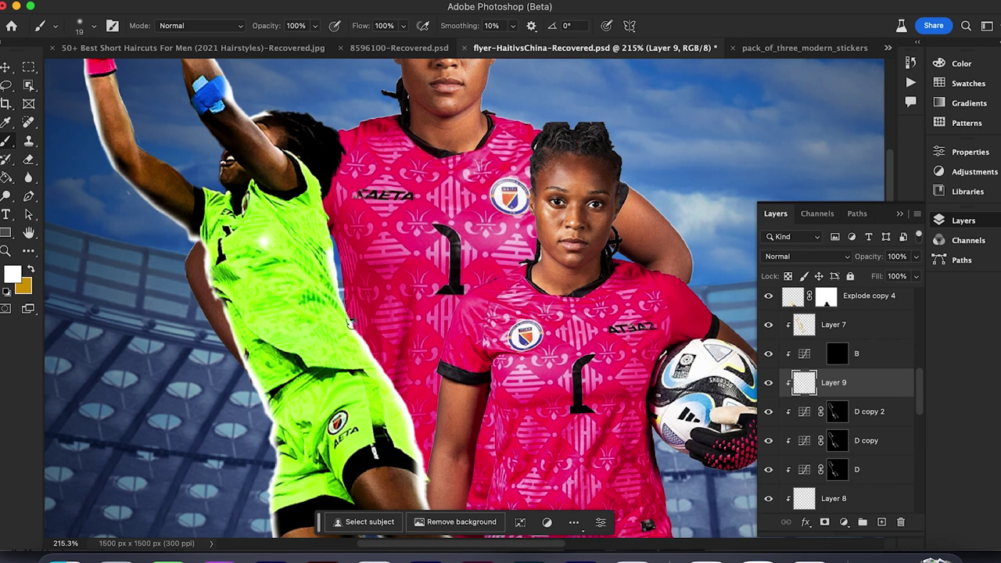
scroll(391, 205, up, 6)
scroll(391, 205, left, 7)
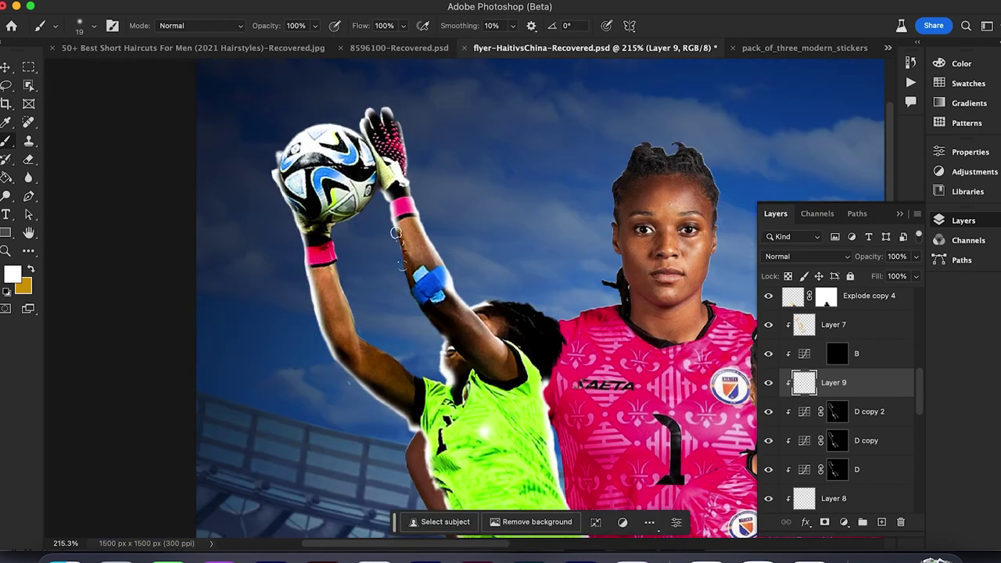
Step: Set Layer 9 to the Lighter Color blend mode and its opacity to 35%
scroll(424, 344, down, 6)
click(805, 256)
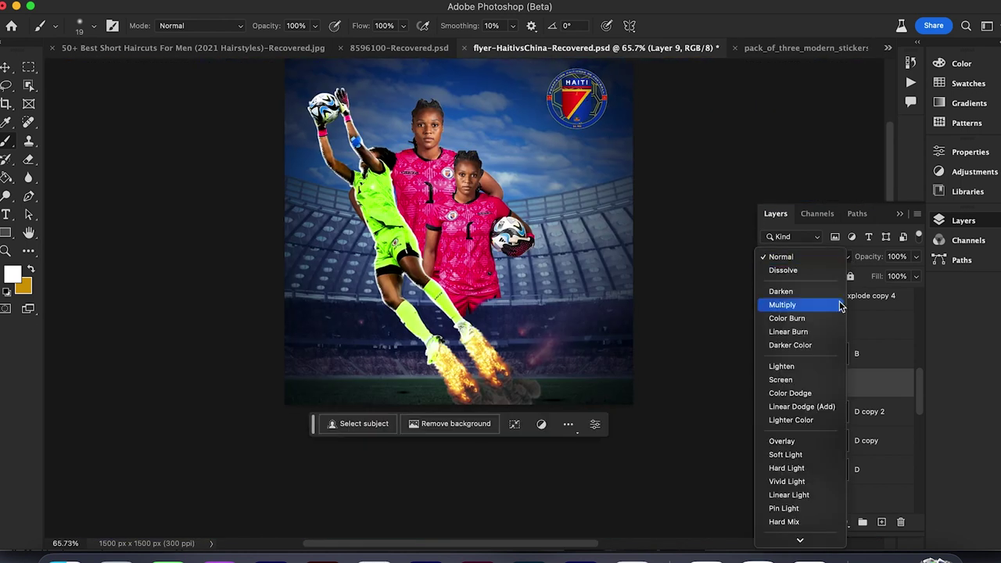
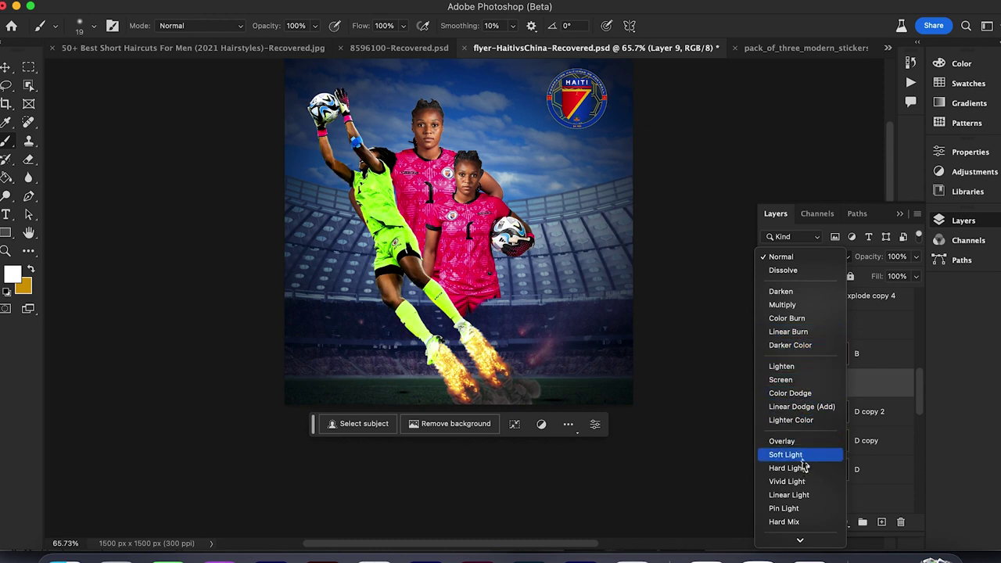
mouse_move(800, 540)
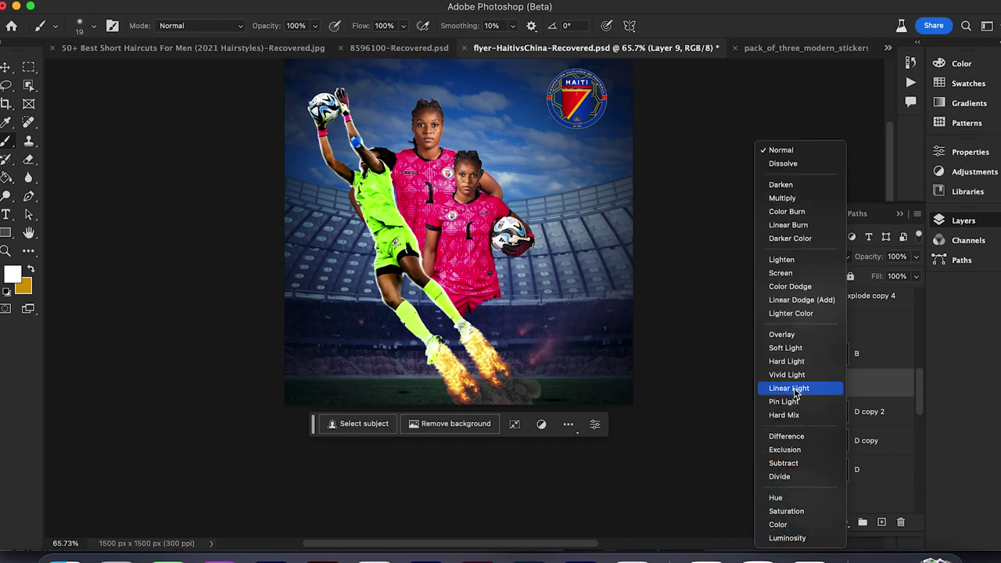
click(790, 313)
scroll(388, 235, up, 2)
drag(867, 278, 871, 277)
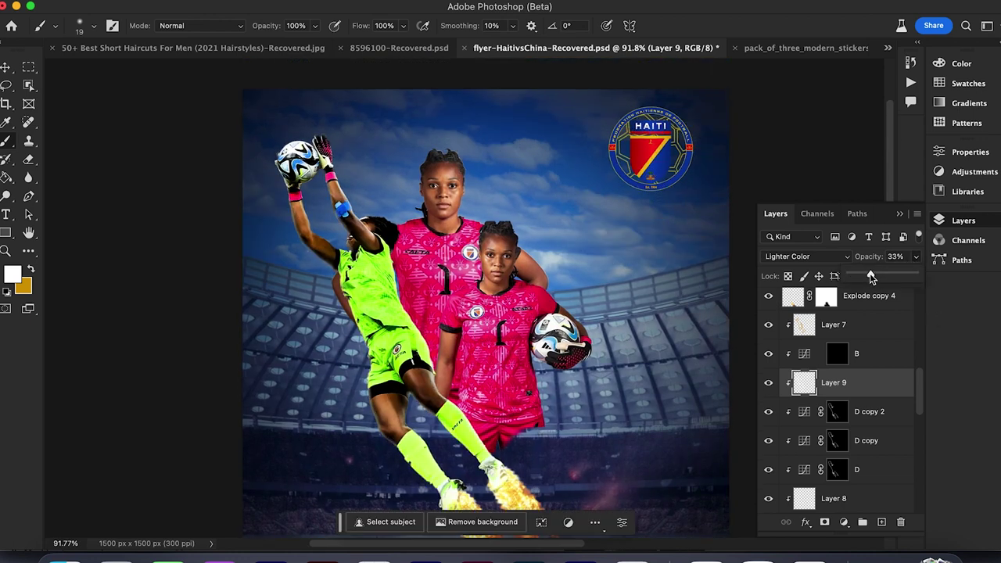
Step: Duplicate Layer 9 and set the copy's blend mode to Lighten
key(super+j)
click(805, 256)
click(790, 218)
click(808, 256)
click(805, 244)
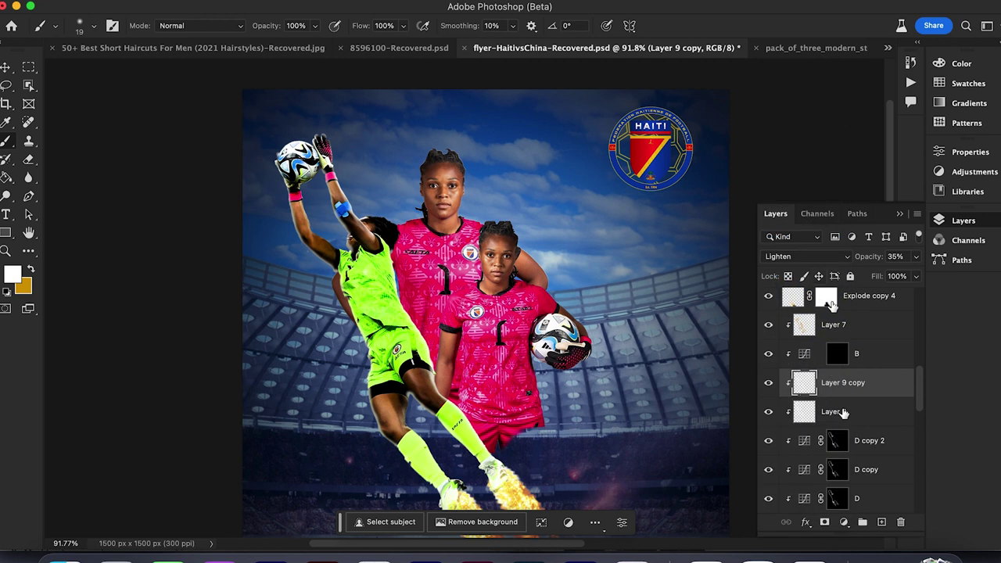
Step: Set the original Layer 9 to Lighten at 100% opacity, toggling the copy's visibility to compare
click(843, 412)
click(805, 256)
click(786, 205)
click(767, 383)
click(767, 383)
drag(882, 276, 916, 276)
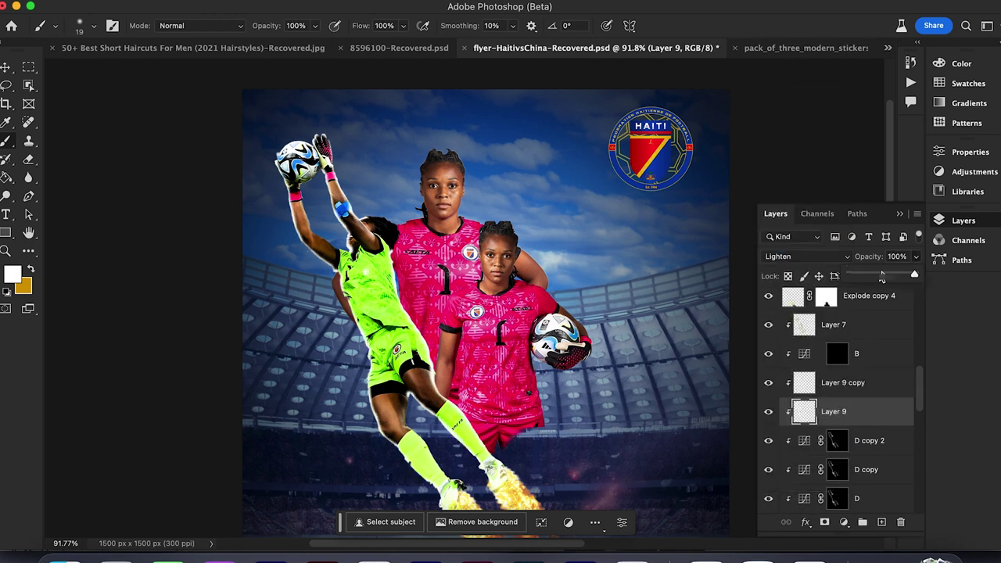
Step: Change the blend mode of both Layer 9 and Layer 9 copy to Soft Light
click(805, 257)
click(785, 345)
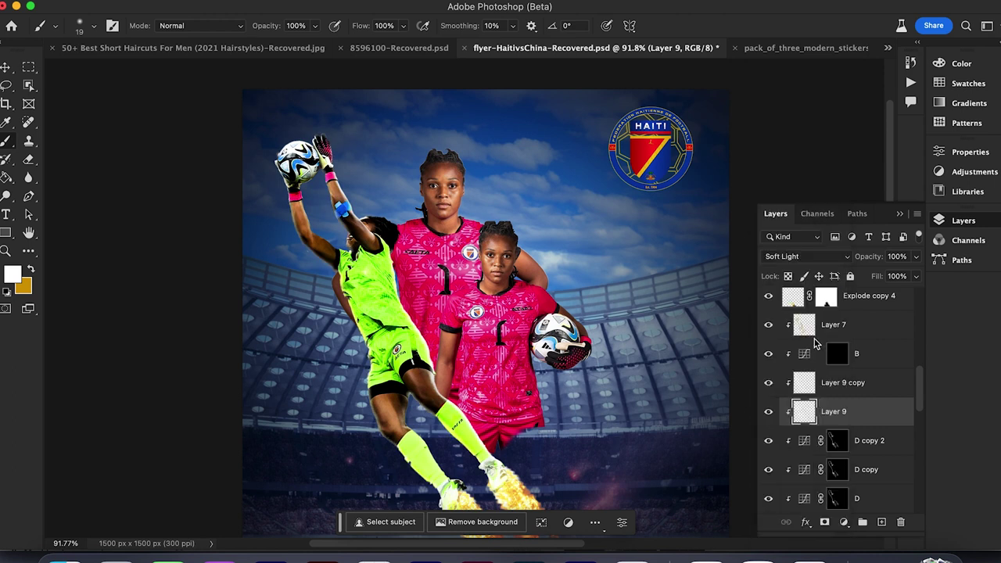
click(813, 383)
click(806, 256)
click(787, 344)
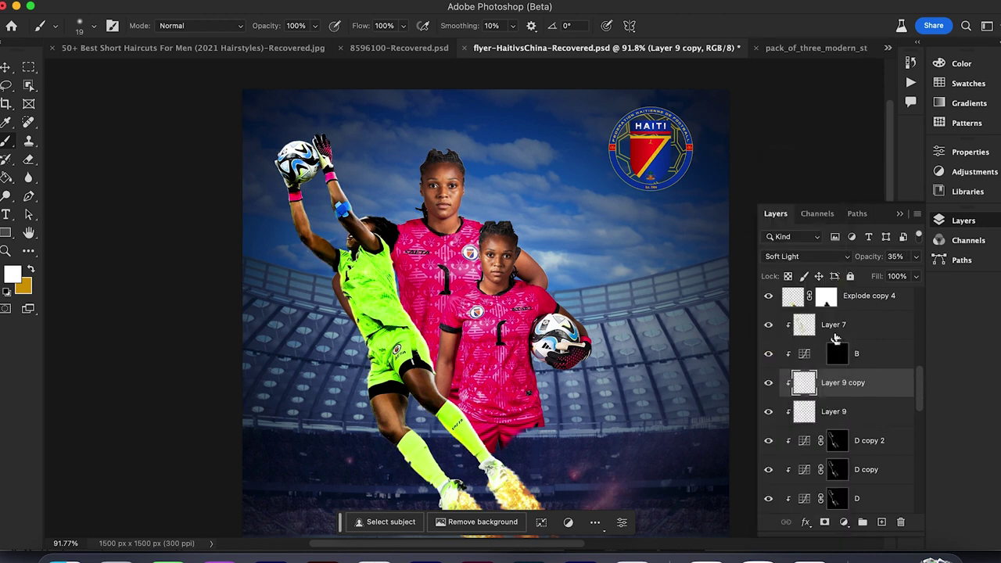
Step: Duplicate Layer 9 copy three times to intensify the goalkeeper's rim light
key(super+j)
key(super+j)
key(super+j)
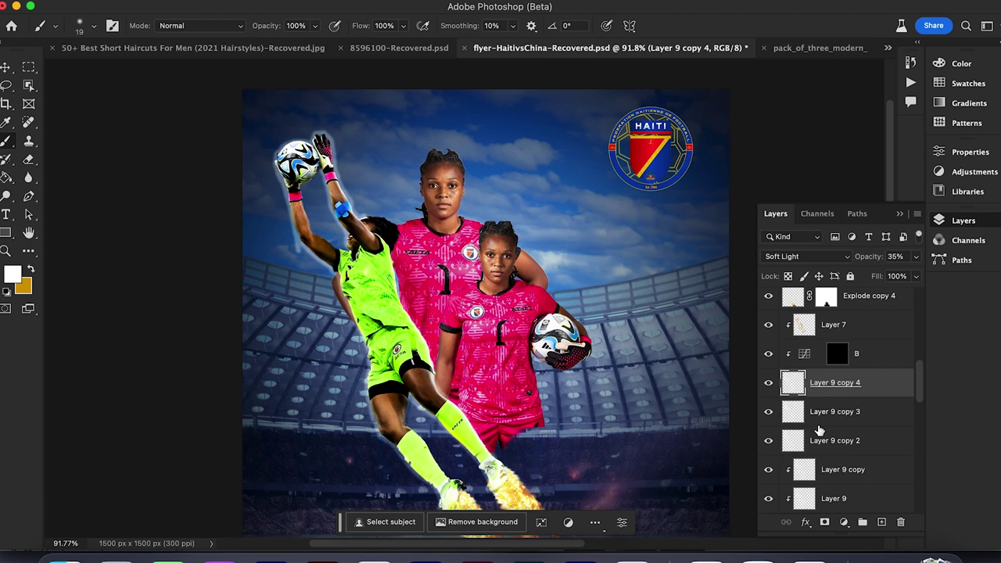
Step: Clip Layer 9 copy 2, Layer 9 copy 3 and Layer 9 copy 4 to the leaping goalkeeper
alt+click(823, 453)
alt+click(825, 426)
alt+click(830, 397)
scroll(602, 430, down, 1)
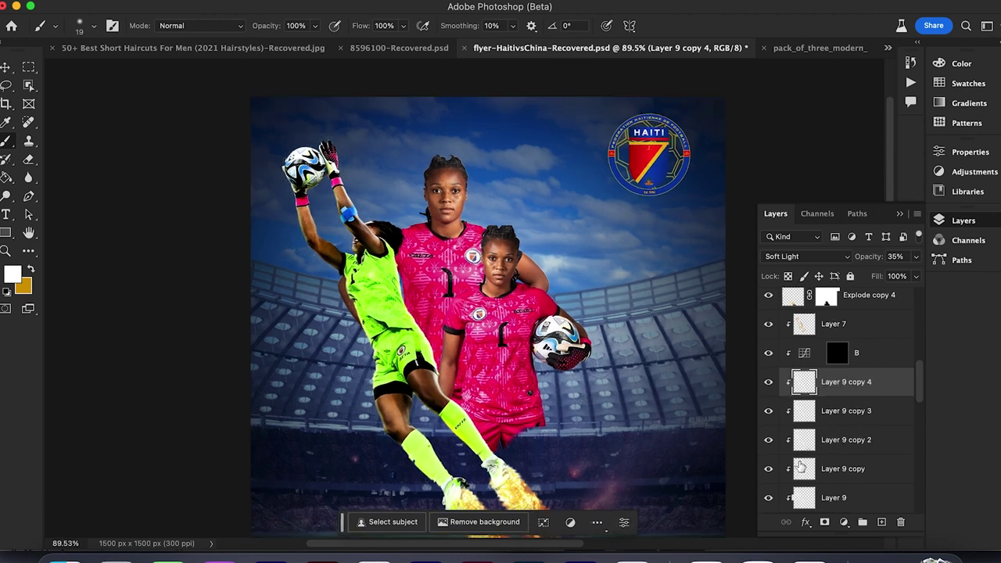
Step: Change the blend mode of the D copy curves layer to Lighten
scroll(799, 466, down, 5)
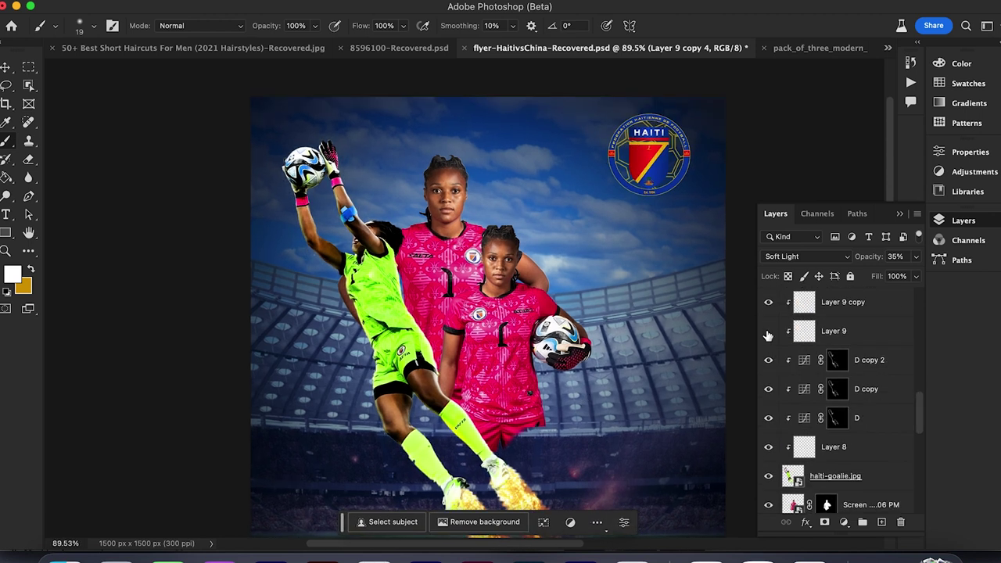
scroll(768, 367, up, 1)
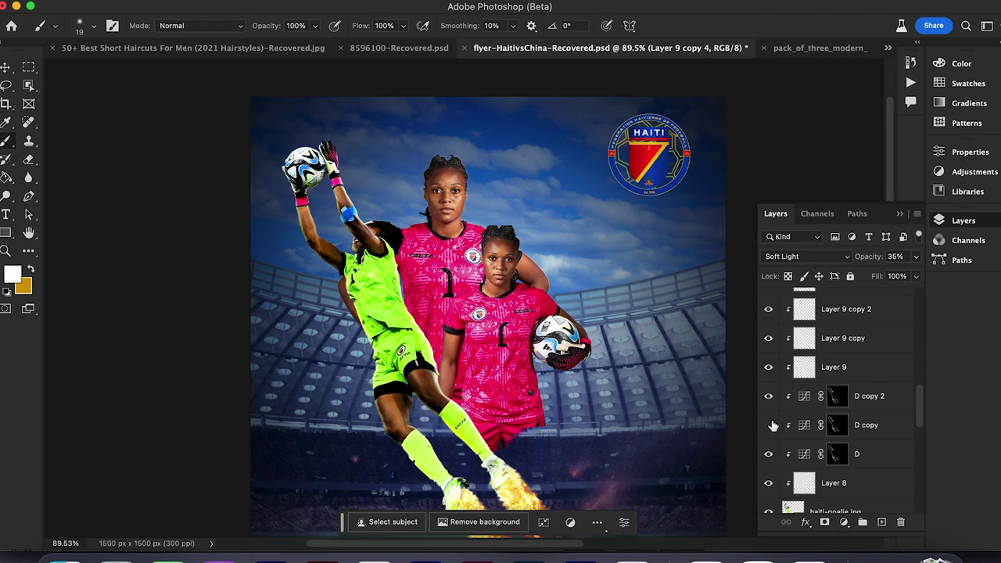
click(857, 454)
click(867, 426)
click(837, 259)
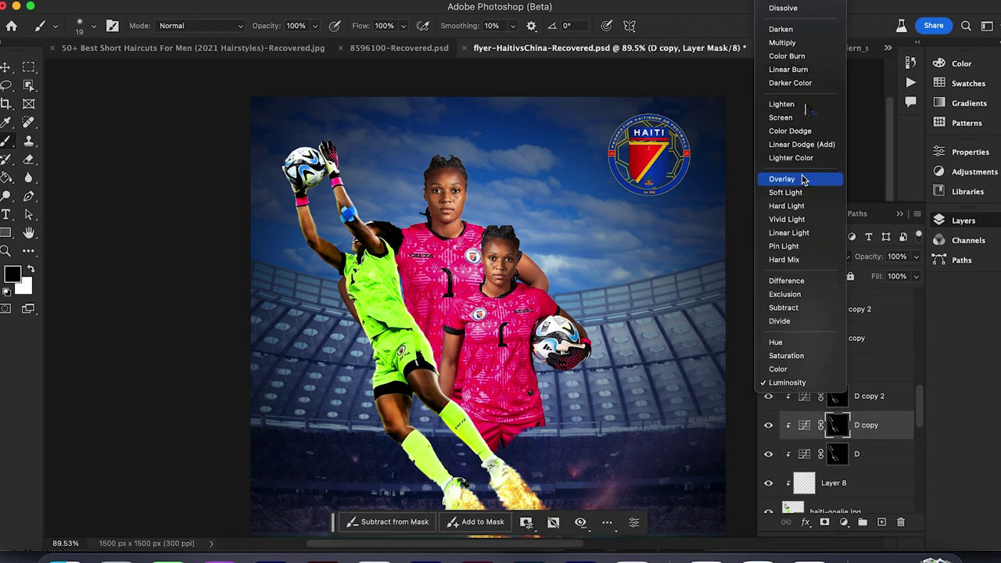
click(807, 110)
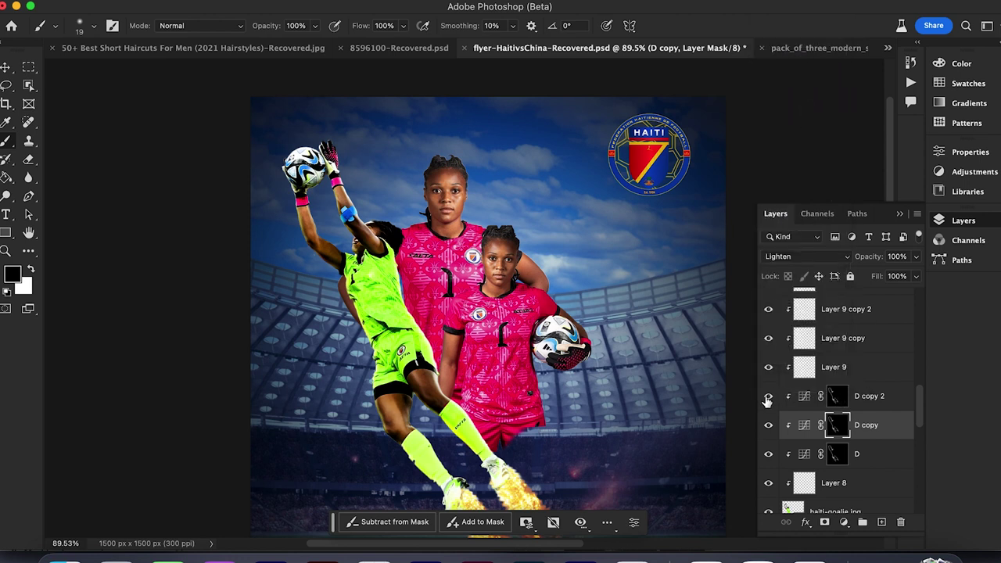
Step: Duplicate the haiti-goalie.jpg layer and select the original below the copy
drag(825, 474, 826, 434)
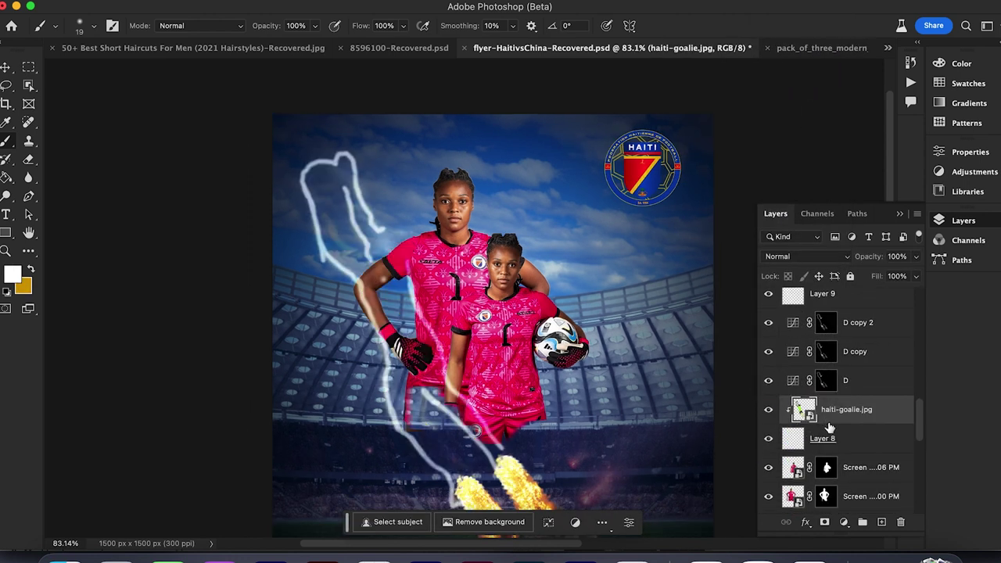
key(super+z)
key(super+j)
click(851, 468)
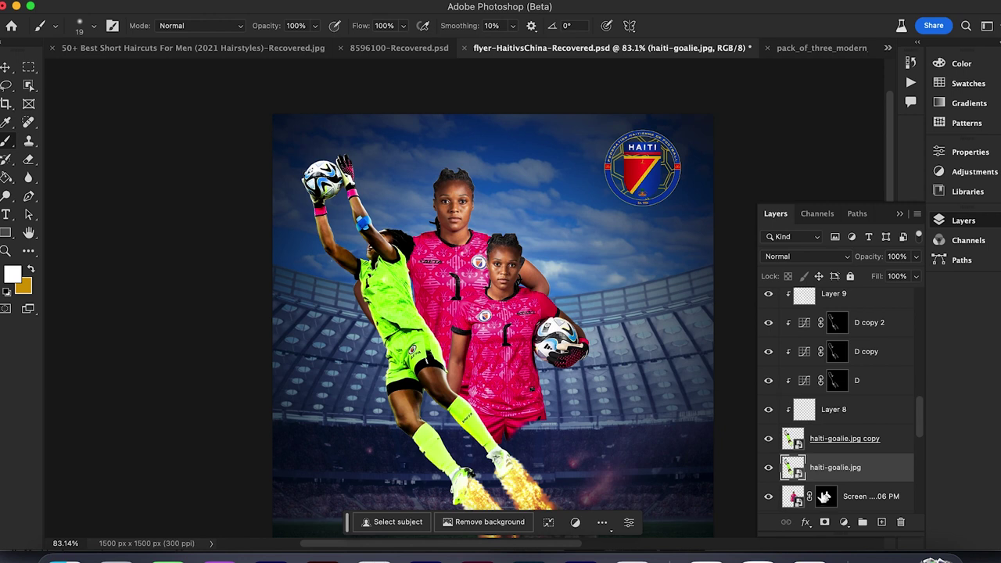
scroll(827, 484, down, 1)
key(alt+shift+super+n)
key(super+z)
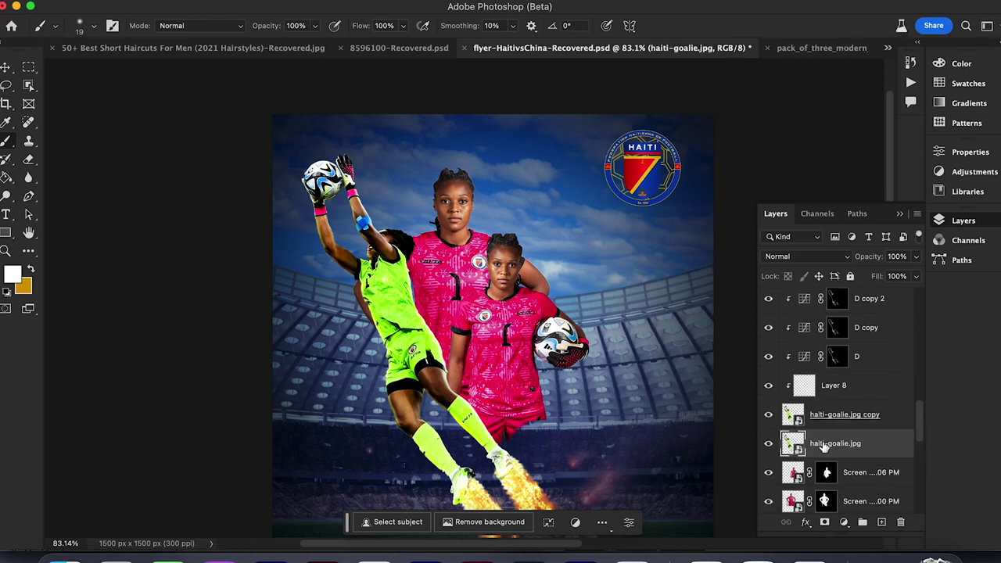
Step: Convert the original haiti-goalie.jpg layer to a smart object
drag(924, 93, 980, 92)
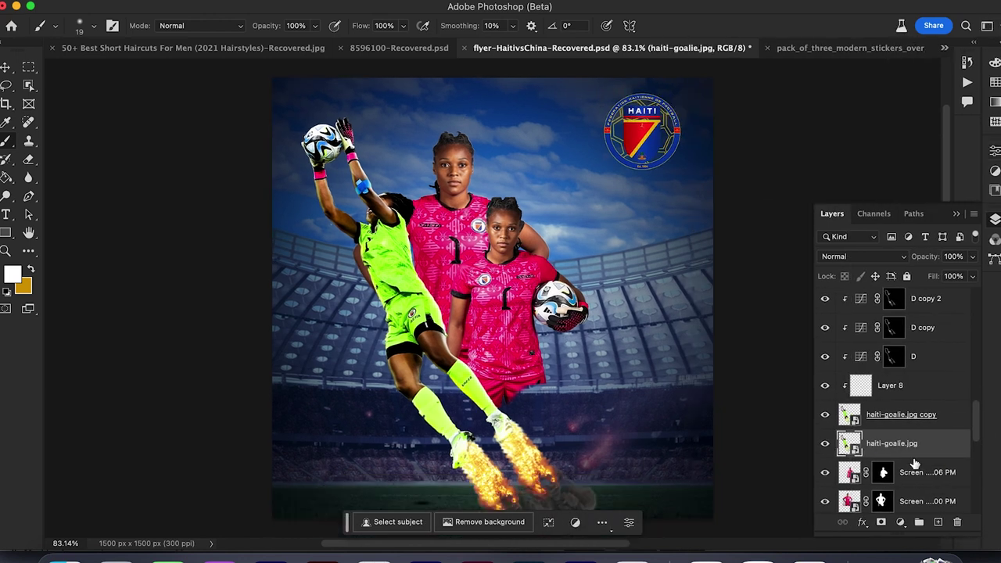
right_click(914, 462)
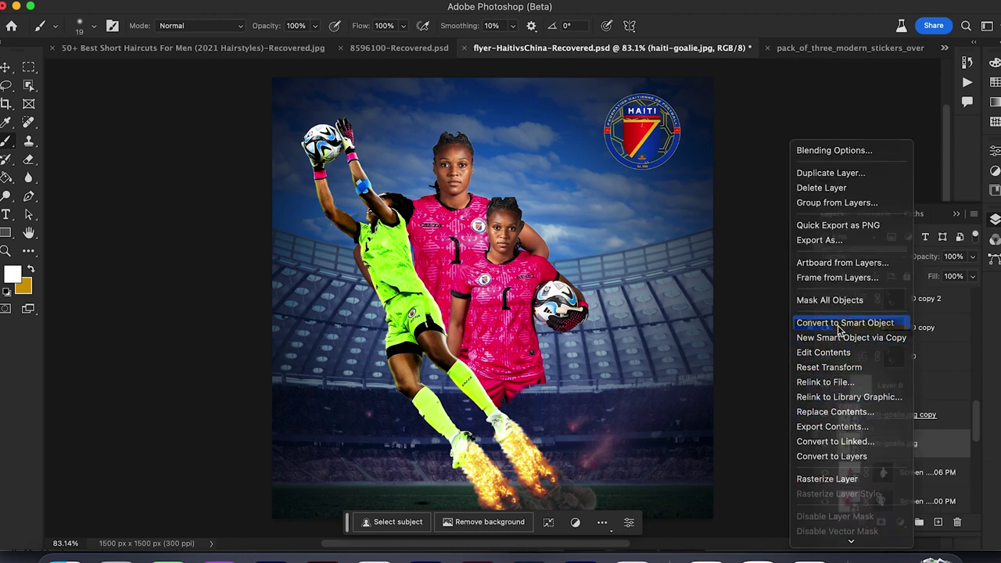
click(840, 331)
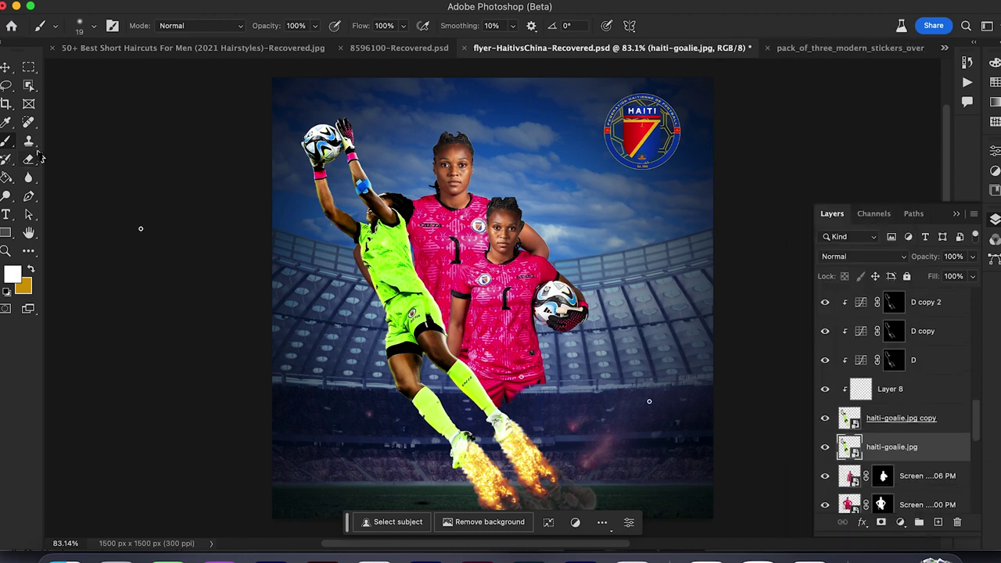
Step: Set up a Motion Blur on the original haiti-goalie.jpg layer with angle 0° and distance about 176 pixels
key(e)
click(652, 374)
click(507, 232)
click(348, 1)
mouse_move(361, 170)
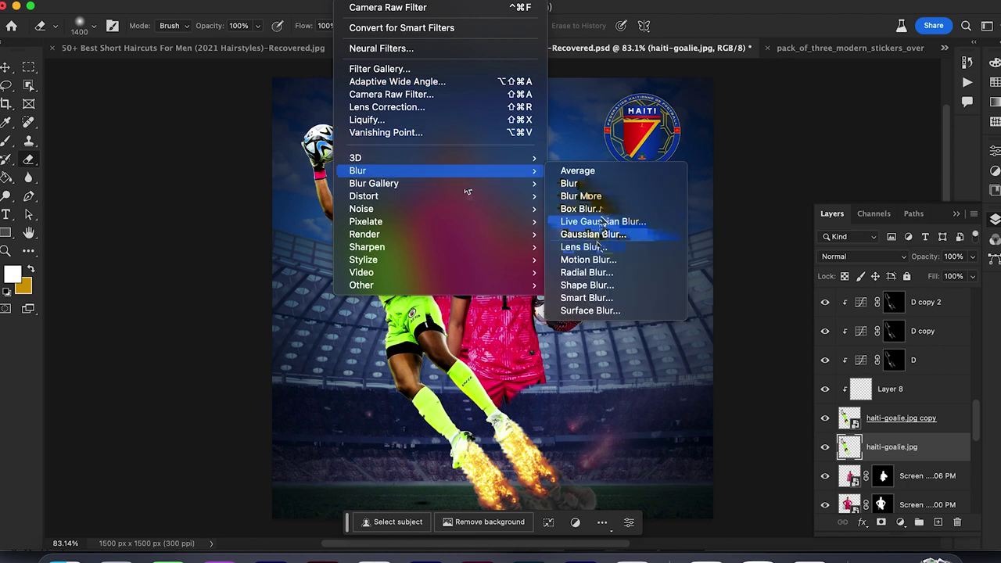
click(598, 261)
mouse_move(631, 334)
mouse_down()
mouse_move(663, 342)
mouse_move(635, 331)
mouse_up()
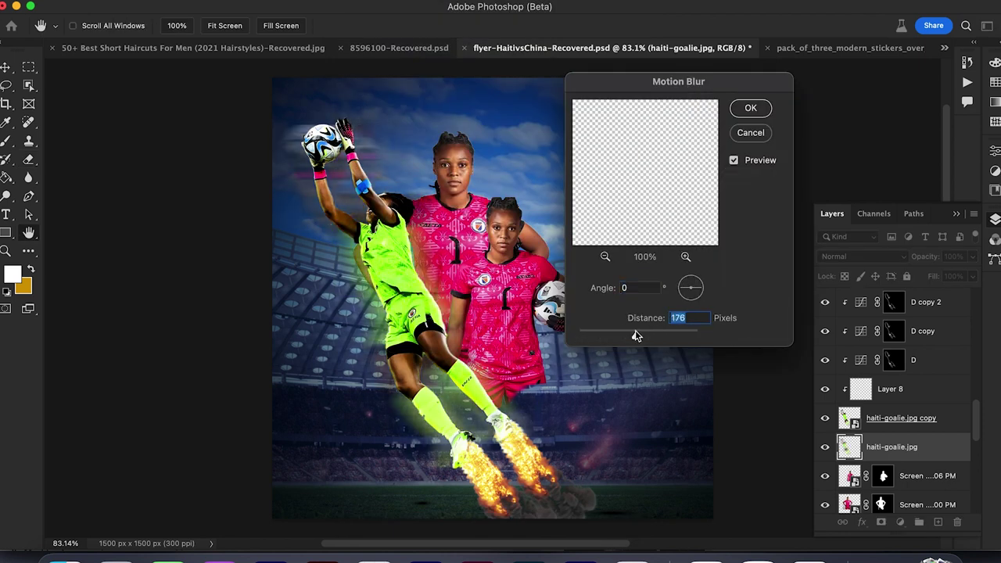
Step: Apply a diagonal Path Blur to the haiti-goalie.jpg layer with 209% speed, Centered Blur off and 186 px end point speed
drag(693, 285, 698, 305)
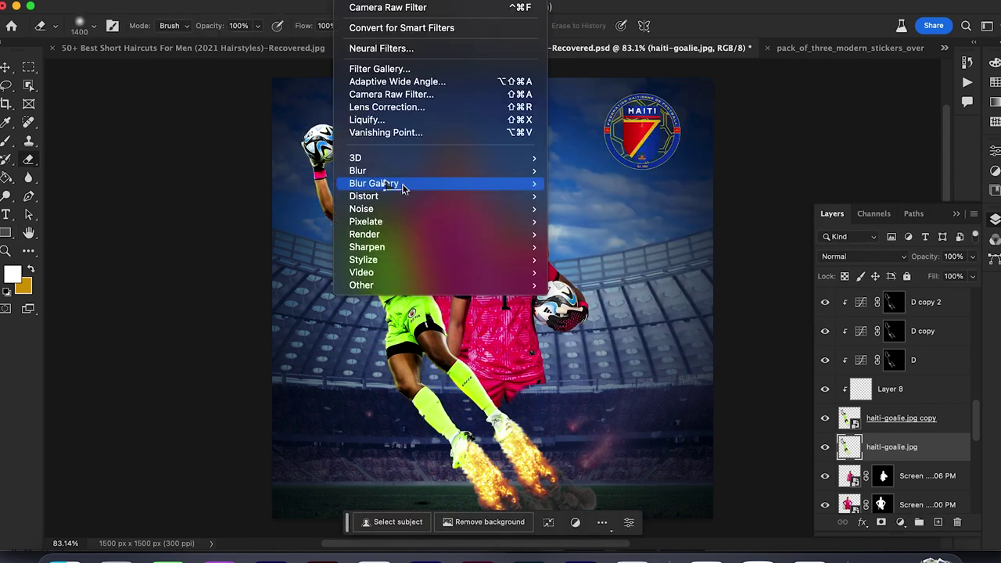
click(595, 228)
drag(889, 188, 925, 192)
drag(453, 297, 437, 330)
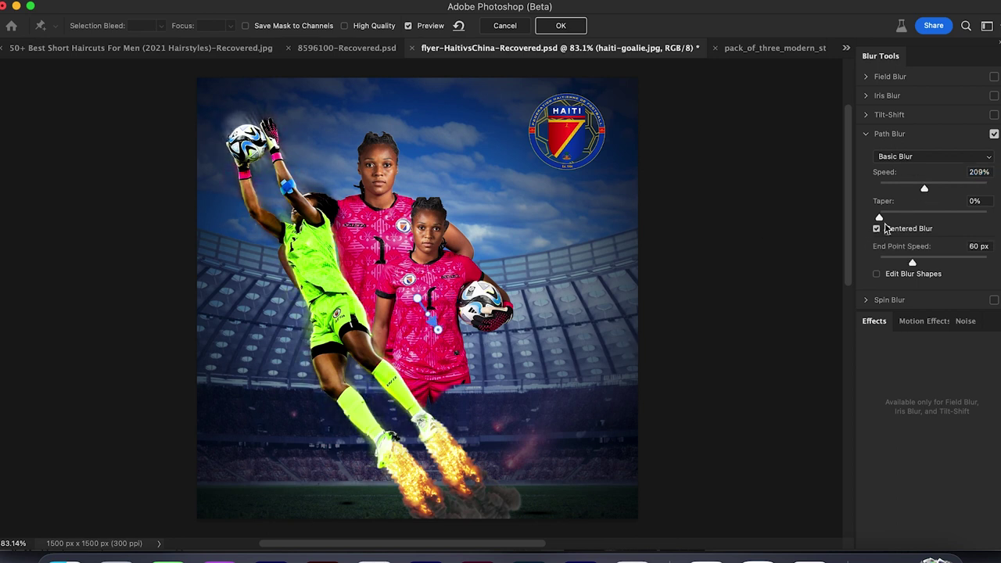
click(876, 228)
drag(911, 263, 929, 262)
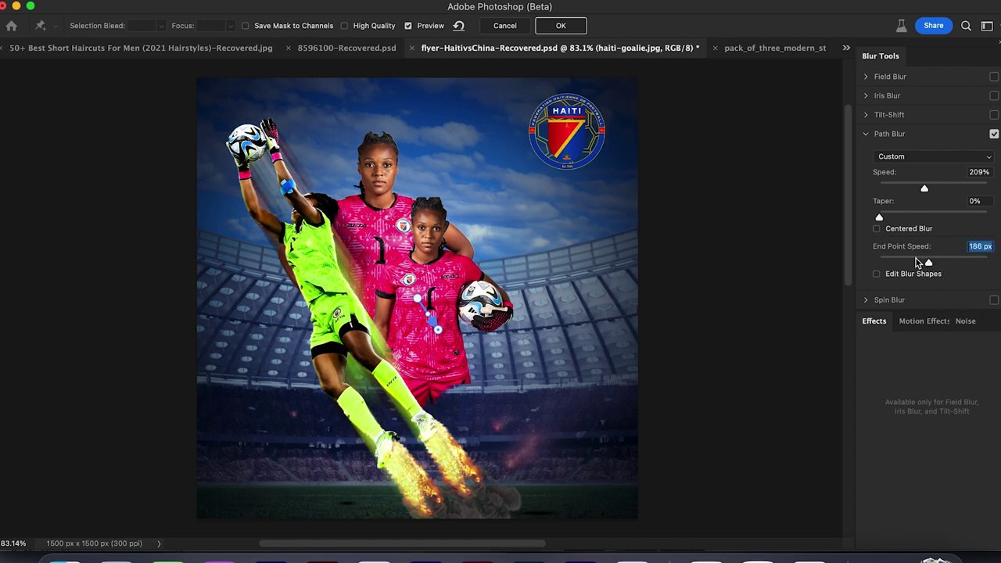
click(561, 25)
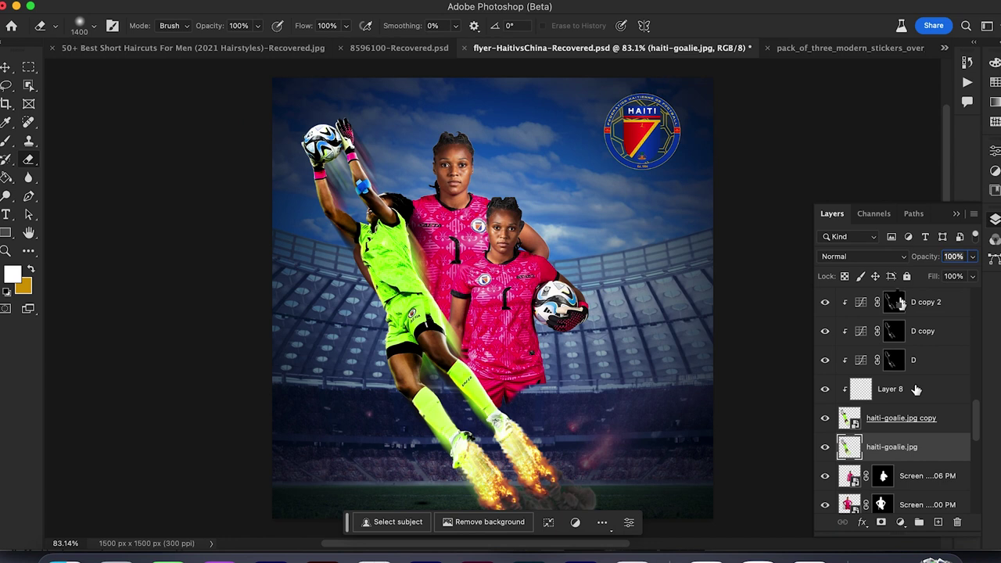
Step: Change the blend mode of the blurred haiti-goalie.jpg layer and duplicate it
click(863, 256)
click(851, 369)
key(ctrl+j)
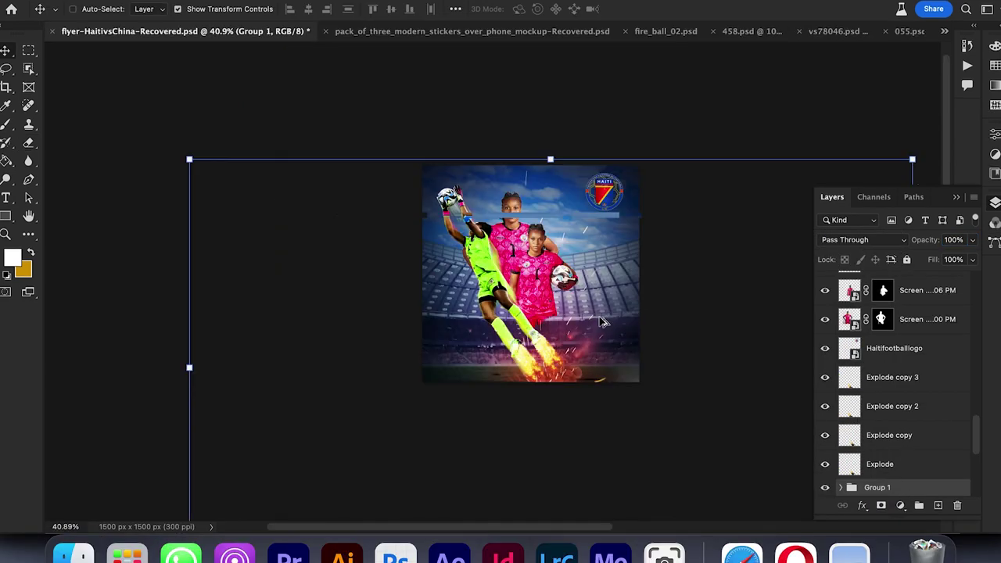
Step: Scale down the smoke and sparks in Group 1 and position them across the flyer's lower part around the goalkeeper's feet
scroll(600, 321, down, 4)
drag(334, 216, 434, 280)
drag(547, 331, 536, 293)
drag(407, 237, 456, 263)
drag(582, 324, 603, 340)
drag(541, 282, 541, 308)
drag(579, 356, 582, 352)
scroll(582, 352, up, 8)
drag(462, 141, 462, 157)
drag(576, 284, 587, 281)
key(Return)
Step: Add a layer mask to Group 1 and fade the smoke's hard right edge with a soft 252 px black brush
click(882, 505)
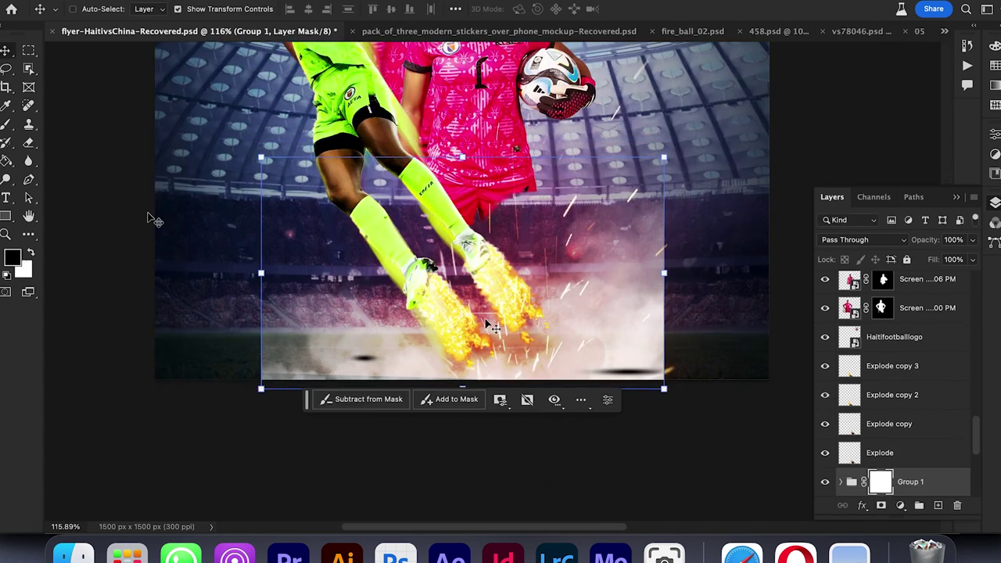
key(b)
right_click(692, 202)
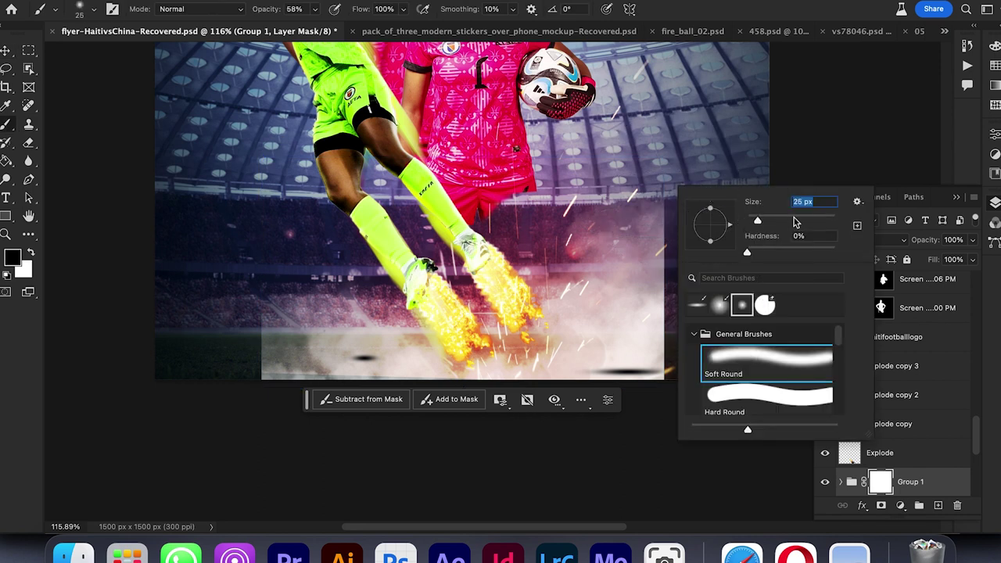
right_click(680, 223)
click(813, 248)
drag(684, 210, 707, 287)
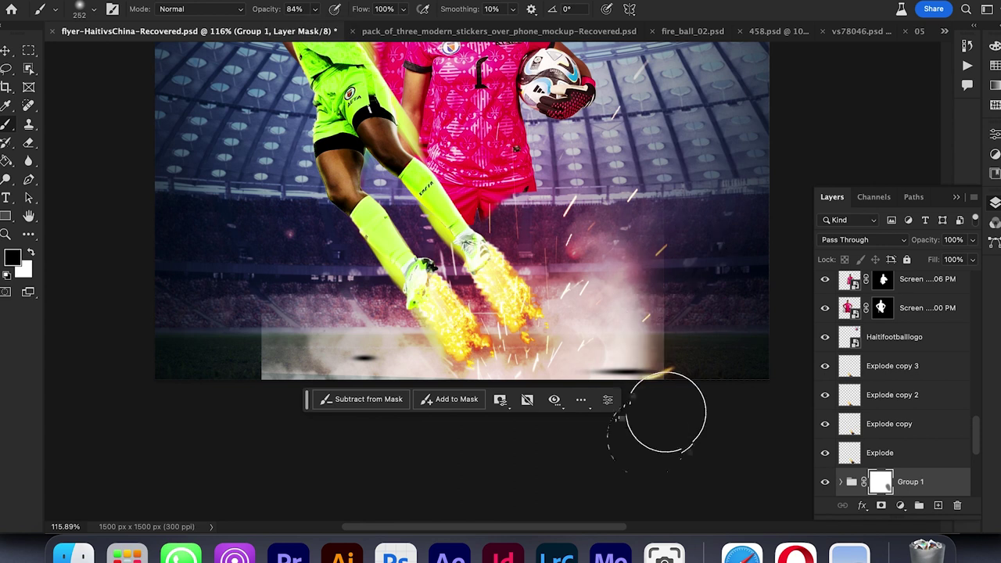
Step: Fade the remaining right and left smoke edges on Group 1's mask using a 332 px brush at 100% opacity
right_click(662, 274)
click(315, 11)
drag(315, 24, 331, 25)
right_click(755, 260)
drag(905, 292, 892, 293)
mouse_move(682, 205)
mouse_down()
mouse_move(712, 369)
mouse_move(688, 371)
mouse_up()
drag(210, 338, 210, 317)
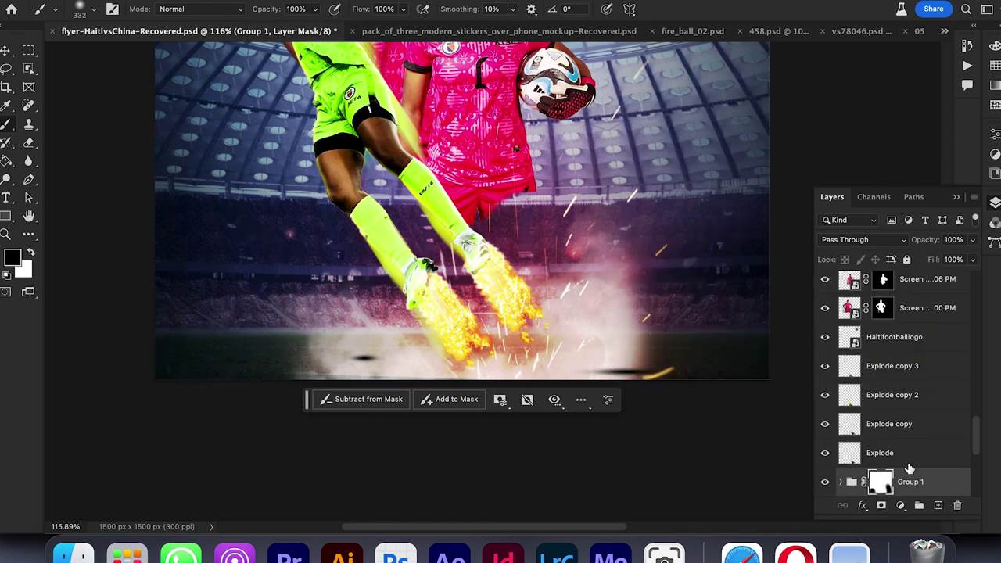
Step: Duplicate the Cloud_1 layer inside Group 1 and move the copy to the right side of the flyer
scroll(908, 467, down, 2)
click(851, 433)
click(841, 432)
click(866, 460)
key(v)
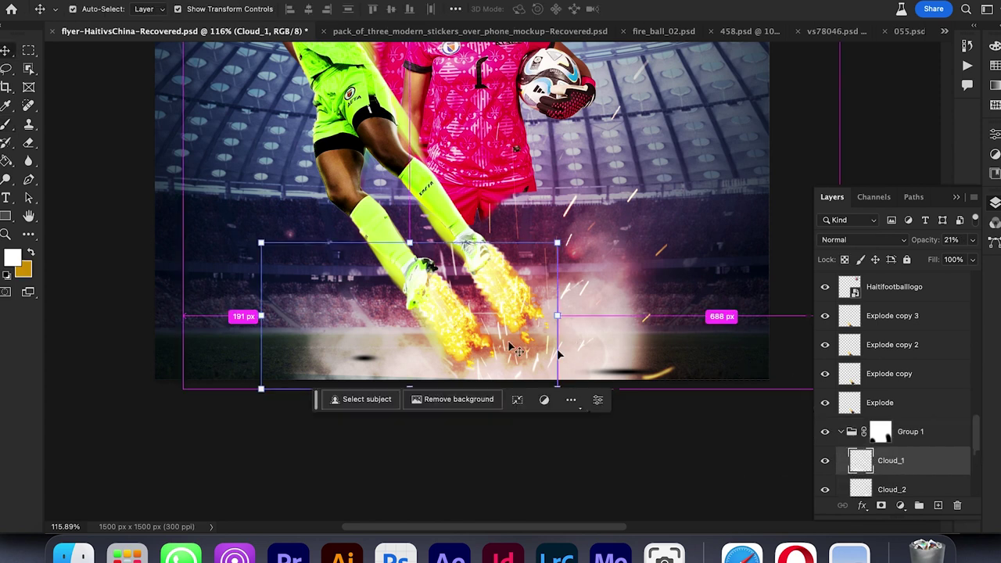
key(super+j)
key(super+t)
mouse_move(342, 337)
mouse_down()
mouse_move(573, 339)
mouse_move(764, 363)
mouse_move(722, 349)
mouse_up()
key(Return)
Step: Delete the layer mask from Group 1
click(880, 432)
click(8, 128)
key(x)
key(Delete)
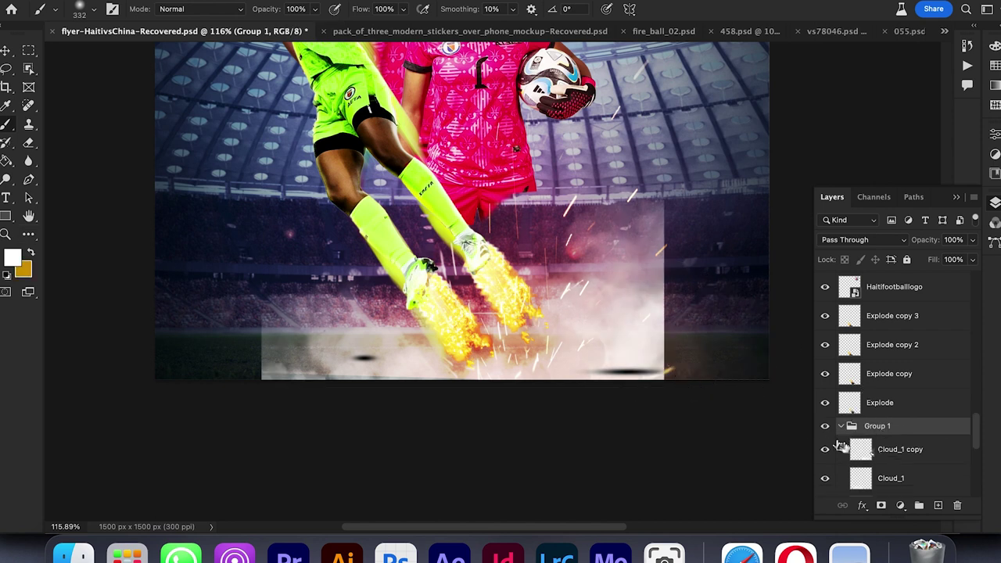
Step: Shift the Cloud_1 copy slightly left, and delete that layer
scroll(860, 407, down, 3)
key(v)
click(889, 357)
drag(712, 354, 683, 347)
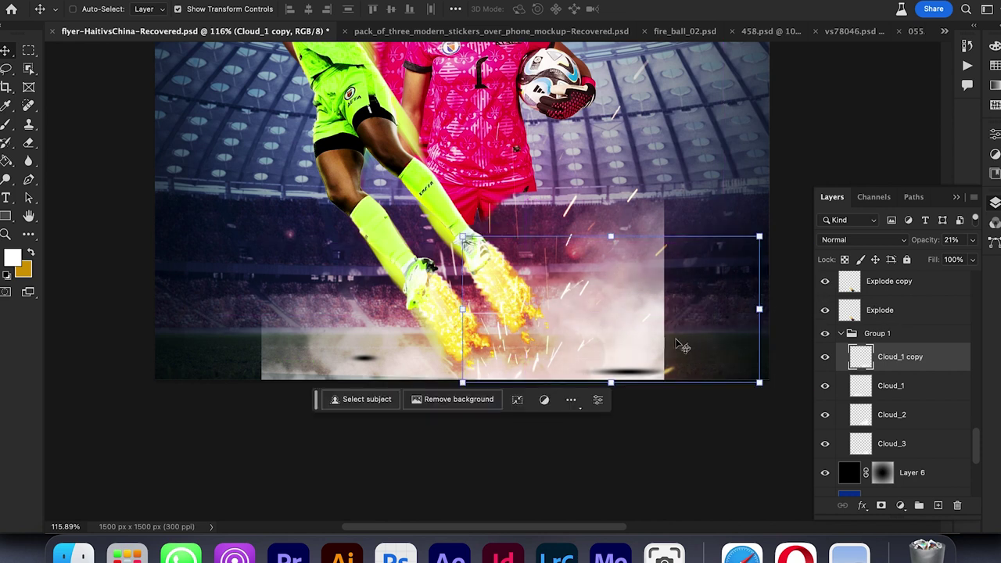
key(Delete)
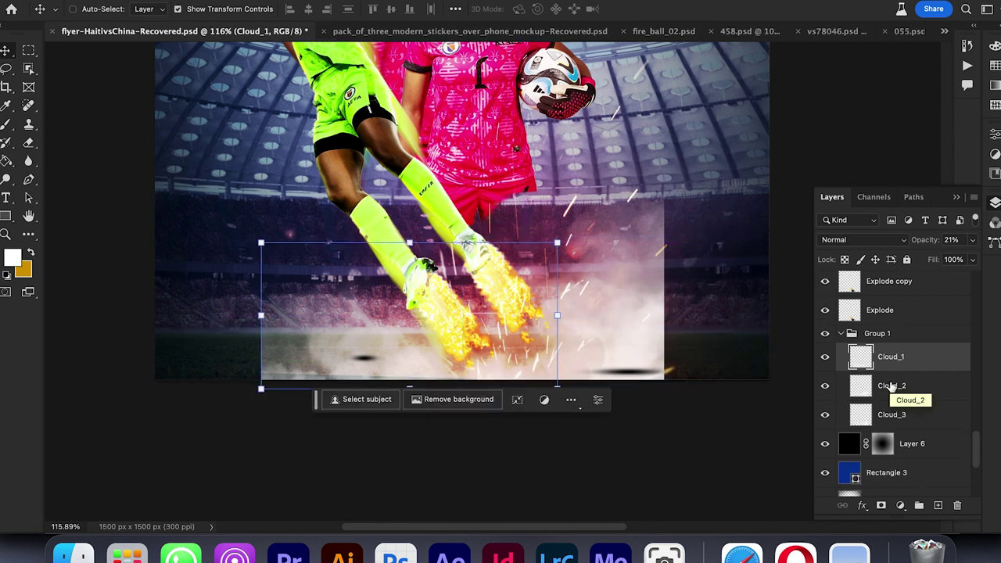
Step: Duplicate Cloud_2 and Cloud_3, scale the copies to 85.73%, mirror them horizontally and place them beside the smoke's right edge
click(892, 386)
super+click(899, 416)
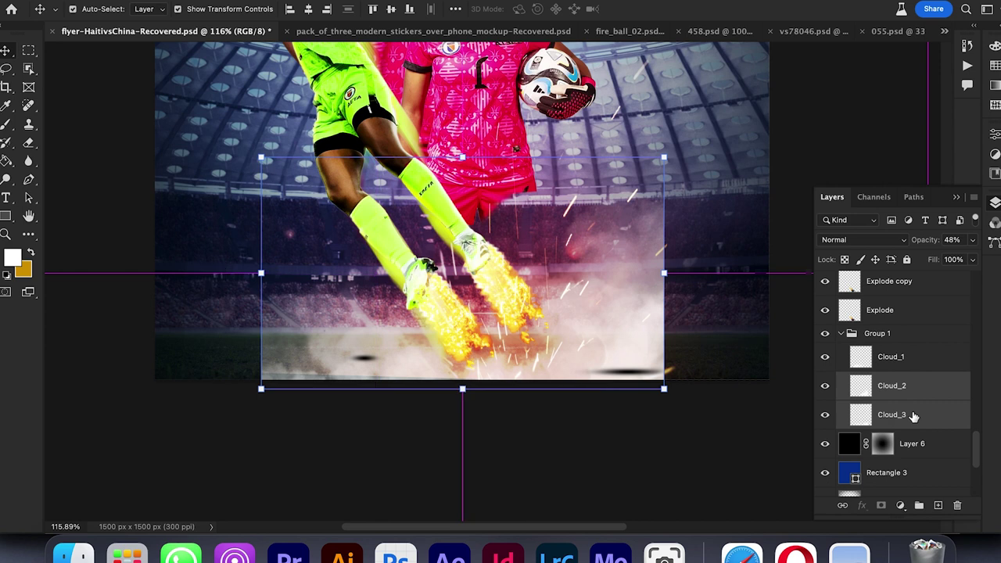
key(super+j)
drag(261, 273, 955, 297)
right_click(671, 172)
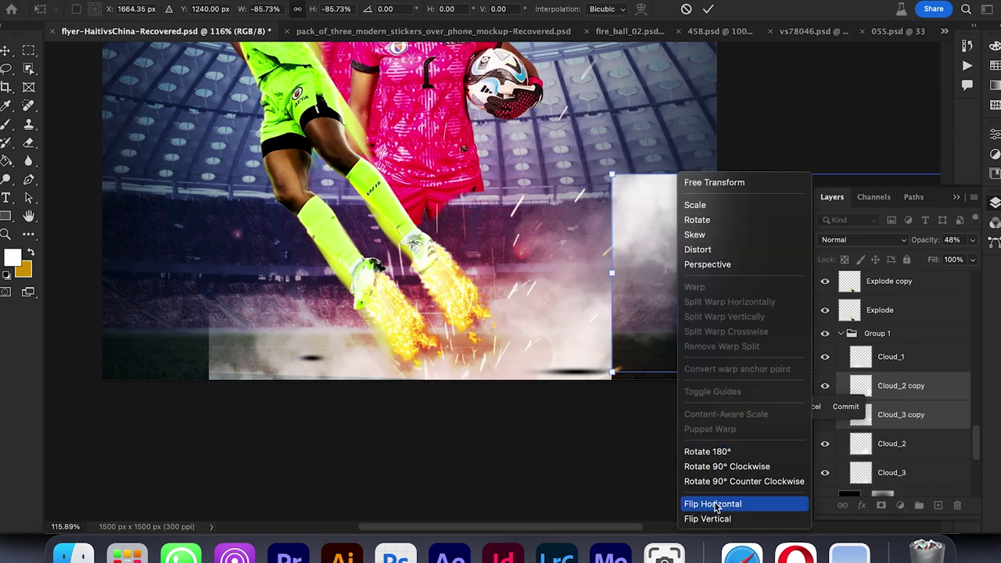
click(704, 521)
key(Return)
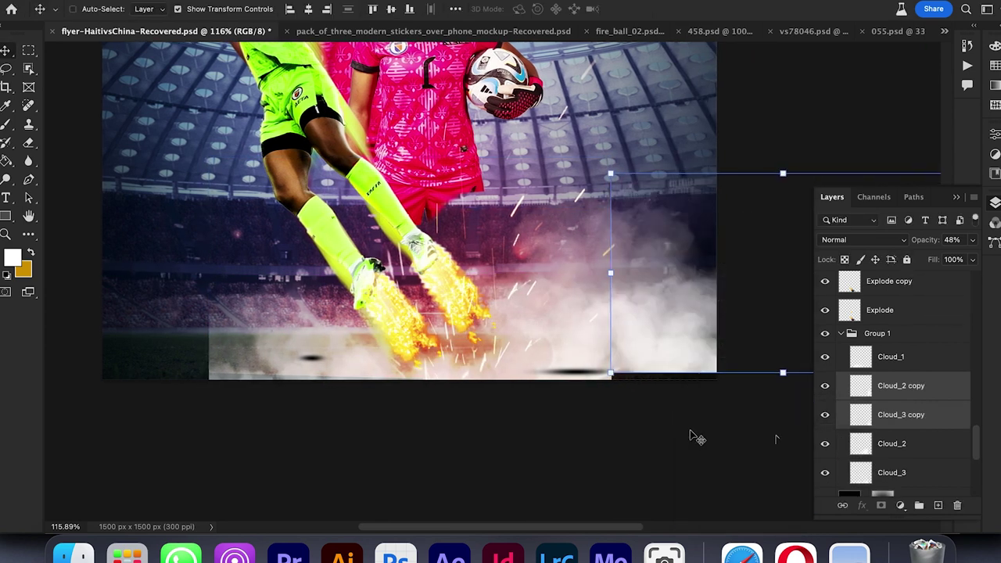
Step: Merge the two cloud copies, add a layer mask and fade their left edge with a soft 150 px black brush
key(super+e)
click(880, 505)
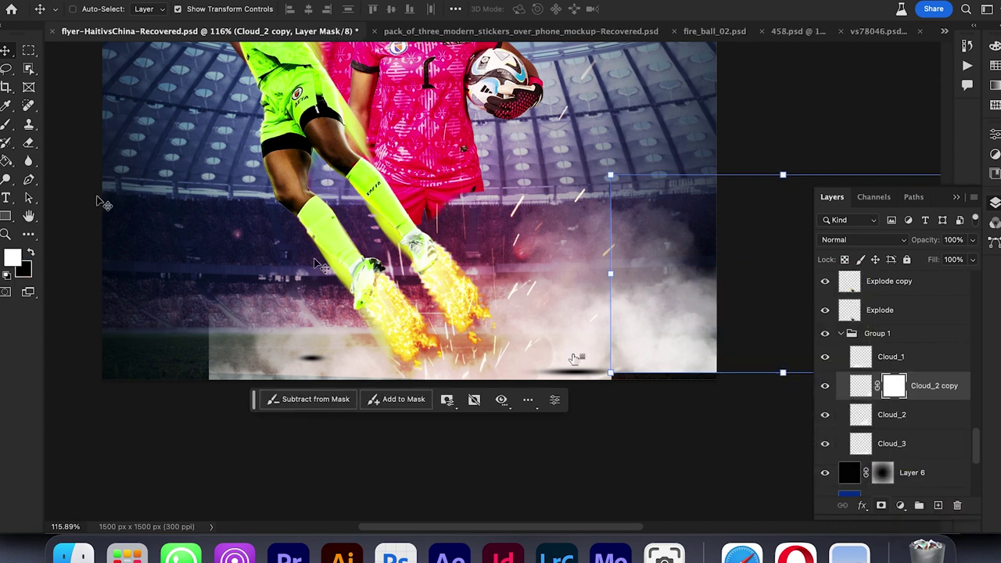
key(b)
right_click(622, 207)
click(603, 243)
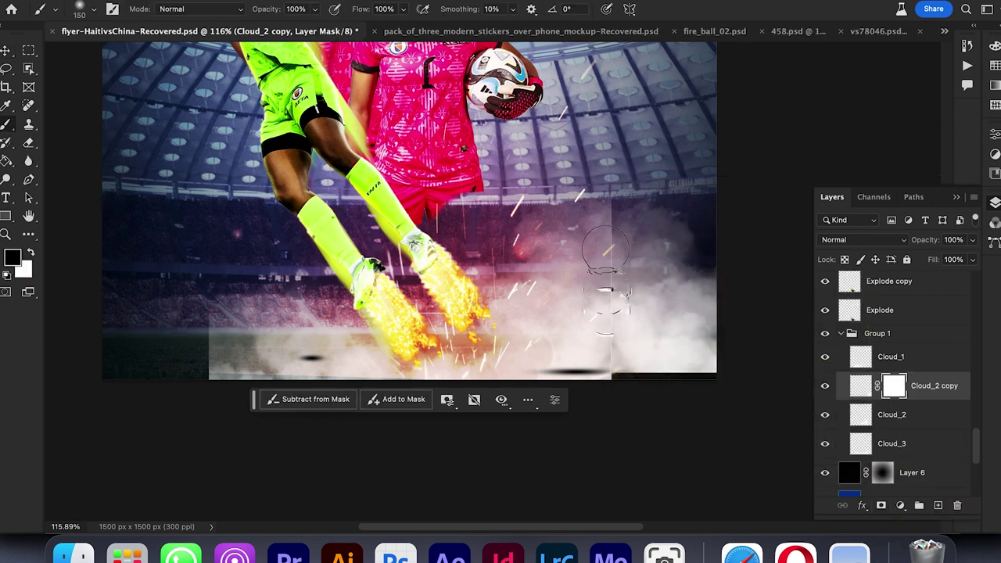
drag(610, 246, 622, 389)
Step: Merge Cloud_2 and Cloud_3, and fade the merged layer's right edge on a new layer mask
click(900, 416)
shift+click(893, 443)
key(super+e)
drag(616, 191, 627, 334)
key(super+z)
click(880, 505)
key(x)
Step: Move the Cloud_2 copy left until it overlaps the original smoke
click(930, 388)
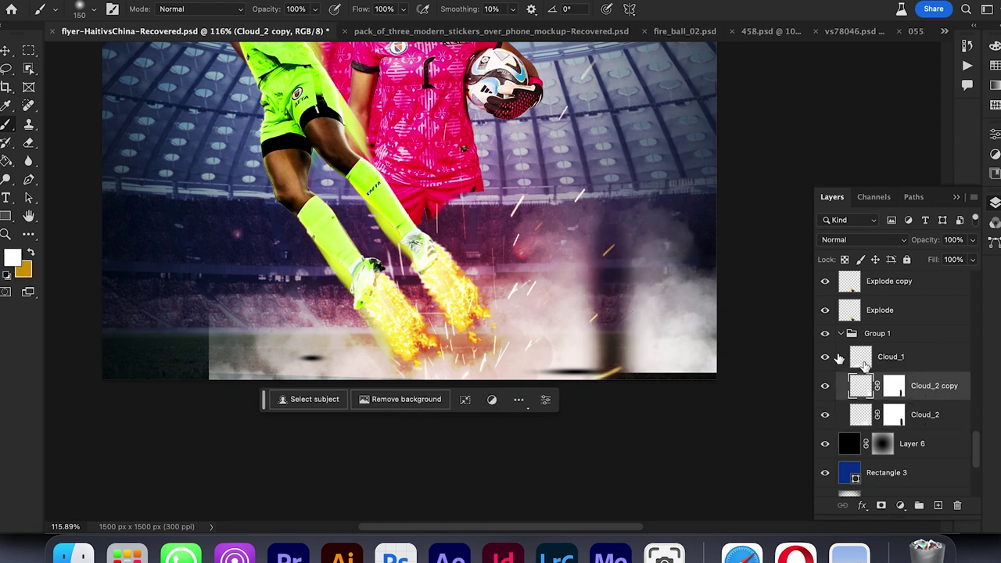
key(v)
drag(715, 351, 668, 351)
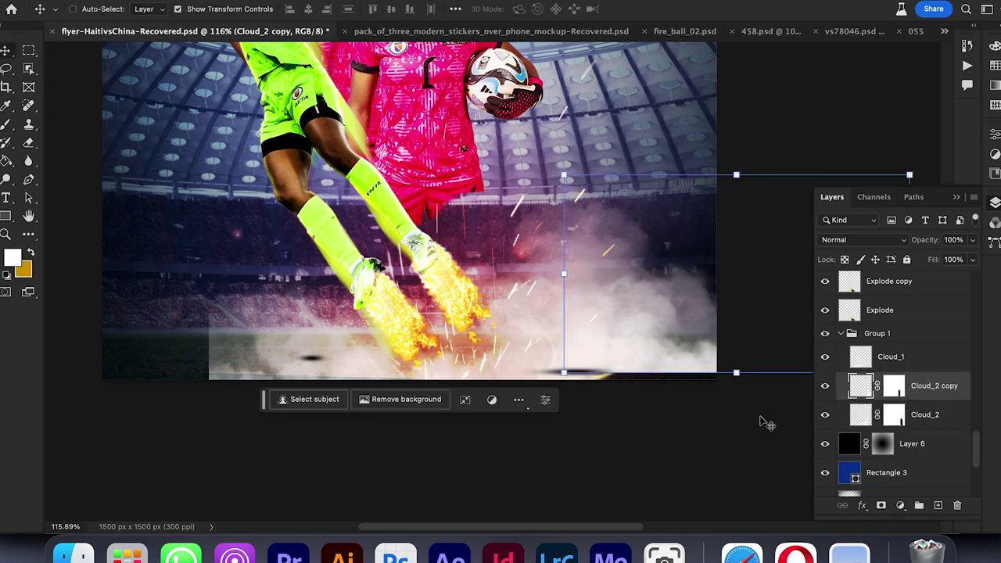
Step: Duplicate Cloud_1, flip the copy horizontally and move it to the flyer's left edge
click(885, 362)
key(super+j)
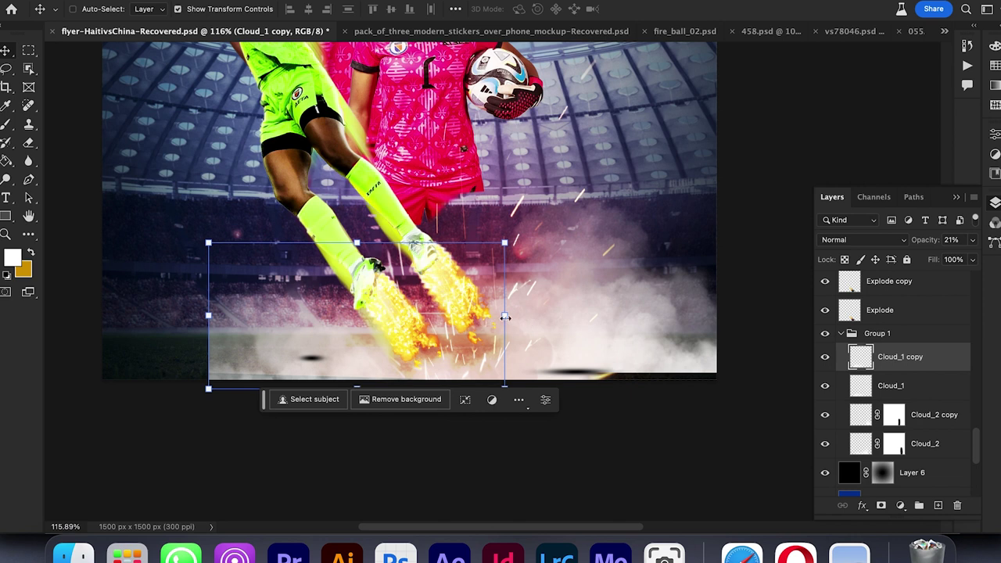
drag(321, 332, 218, 328)
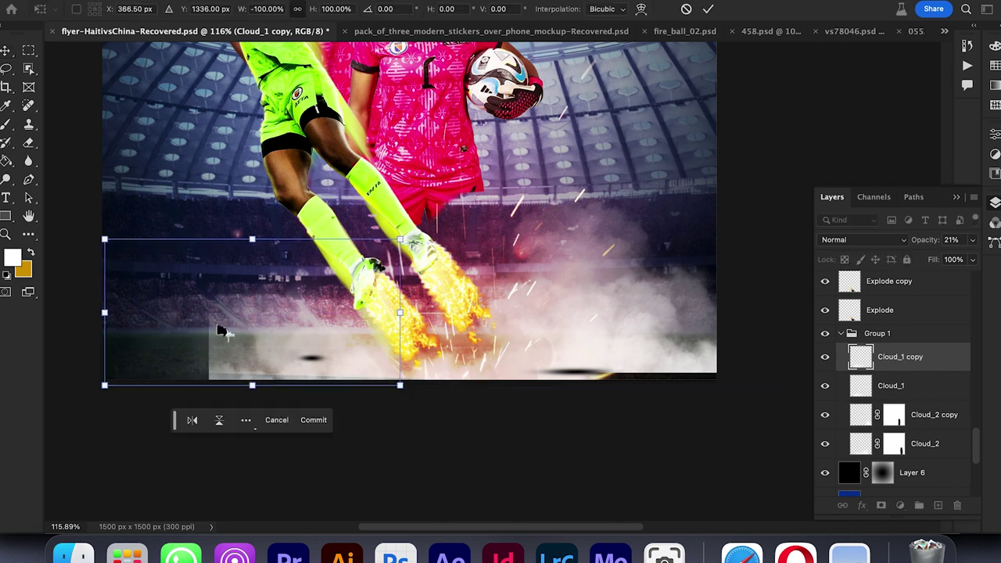
Step: Mask Cloud_1 and brush out the hard left smoke edges on the Cloud_1 and Cloud_2 masks
click(875, 391)
click(881, 505)
key(b)
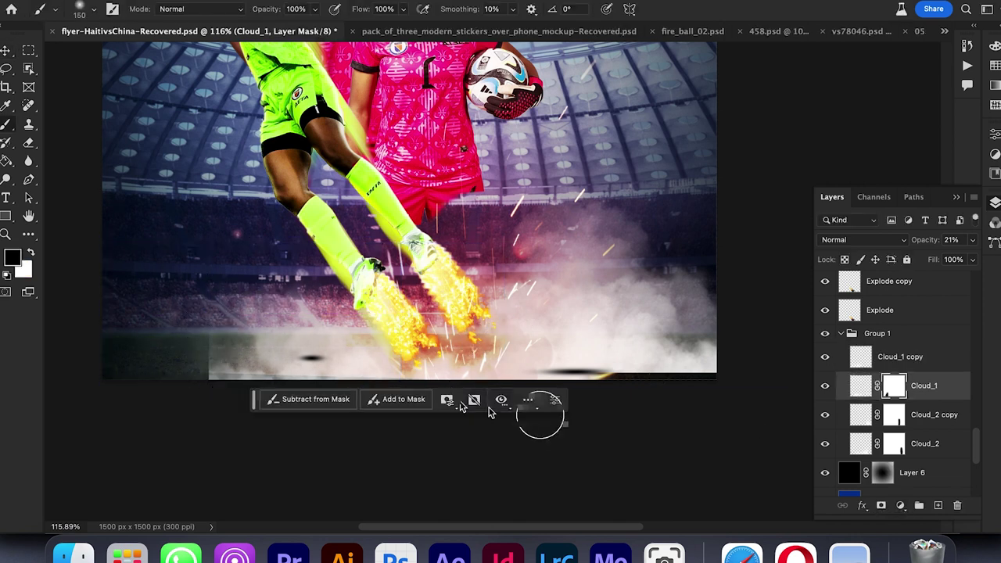
click(826, 419)
click(844, 444)
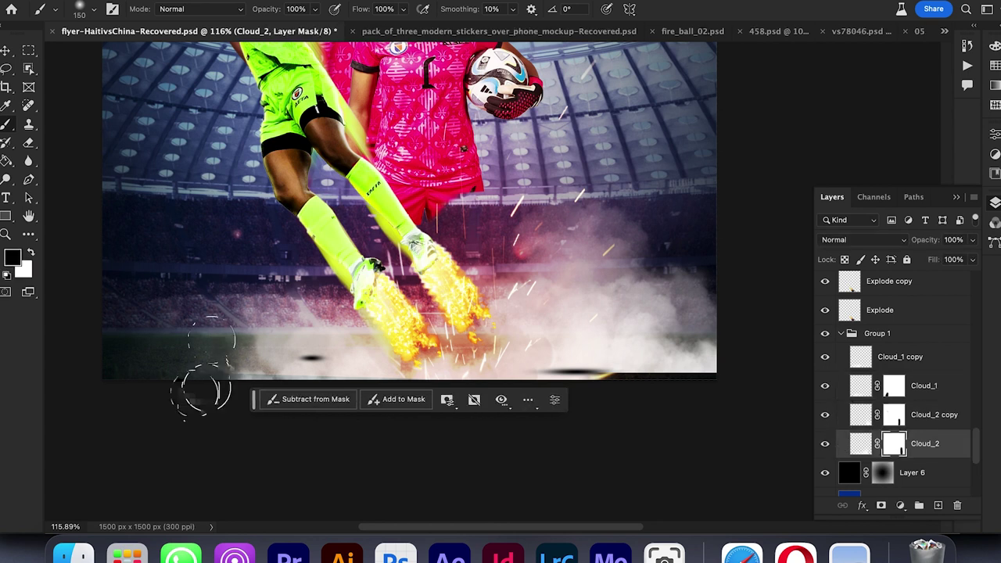
Step: Set the opacity of Group 1 to 75%
key(v)
scroll(420, 297, down, 3)
scroll(421, 297, down, 1)
click(934, 328)
drag(972, 240, 955, 259)
scroll(149, 139, down, 1)
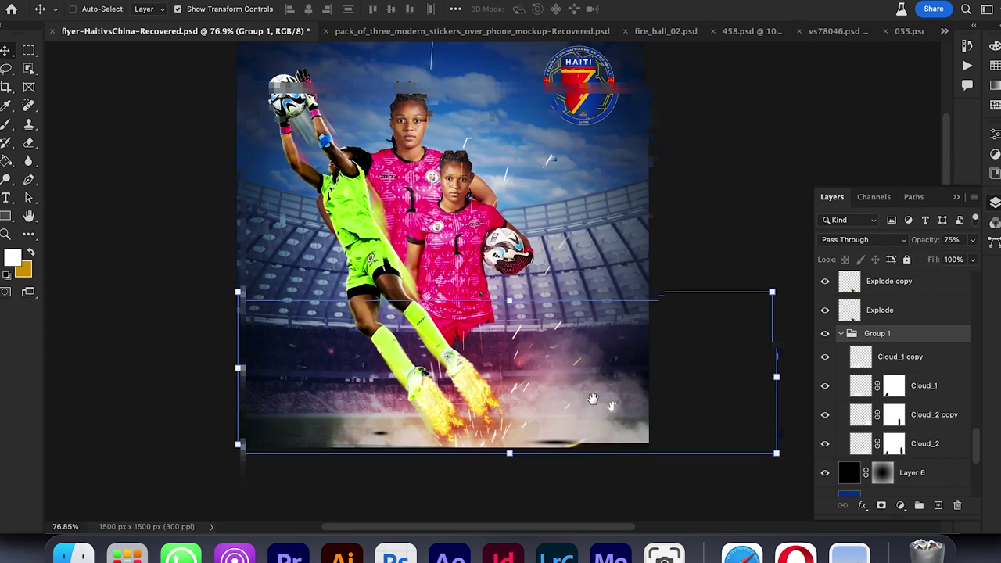
Step: Turn on Auto-Select for layers, and deselect and collapse Group 1
click(74, 10)
click(149, 138)
click(840, 334)
Step: Show the 12.56.33 PM goalkeeper screenshot layer, and set Layer 3 beneath it to Multiply at 50% opacity
scroll(842, 344, up, 10)
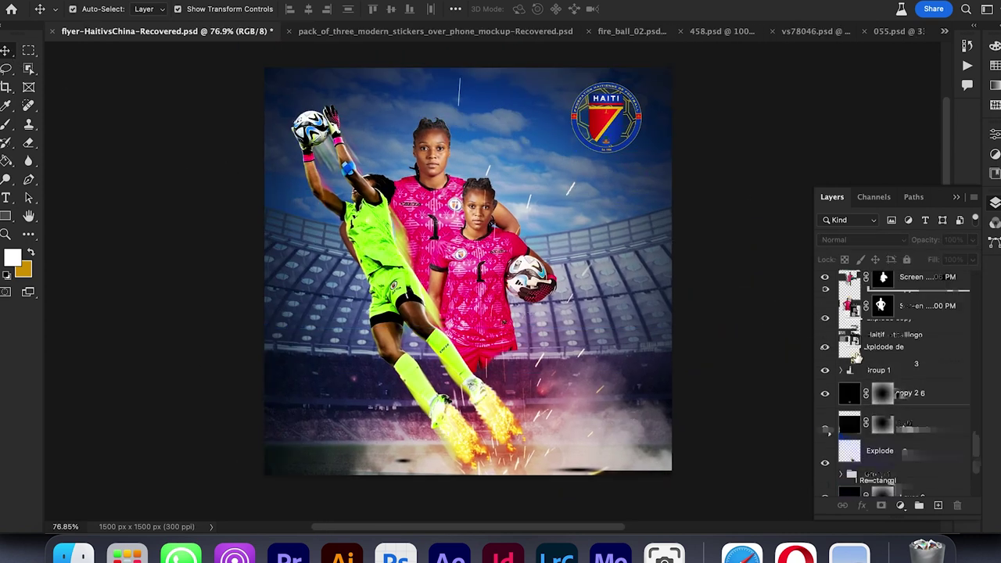
scroll(842, 346, up, 8)
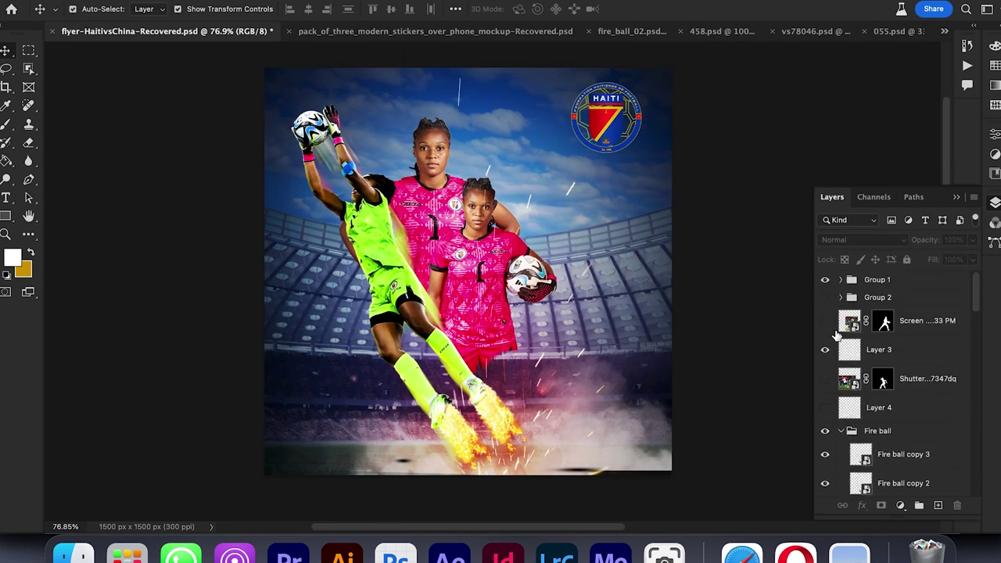
click(826, 321)
click(870, 349)
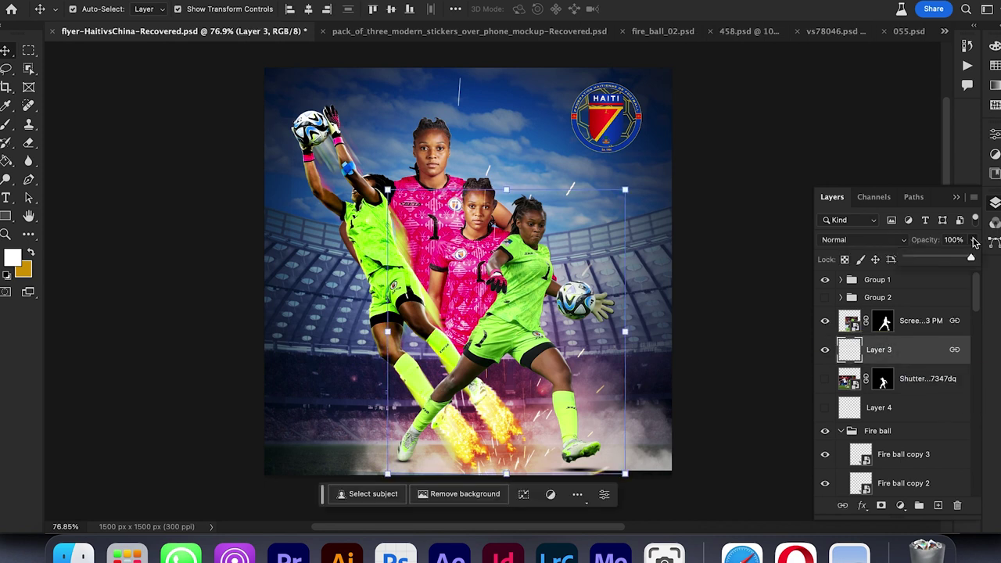
drag(946, 258, 939, 259)
click(863, 239)
click(848, 227)
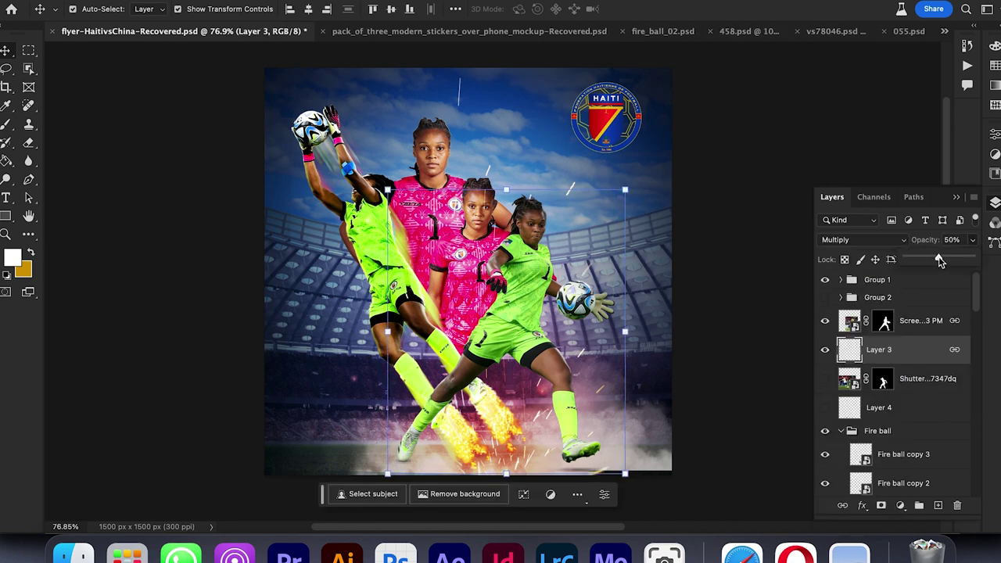
Step: Paint away the halo beside the goalkeeper's face on the screenshot layer's mask with a soft 20 px brush
click(878, 325)
scroll(541, 224, up, 10)
scroll(543, 225, down, 3)
key(b)
right_click(637, 163)
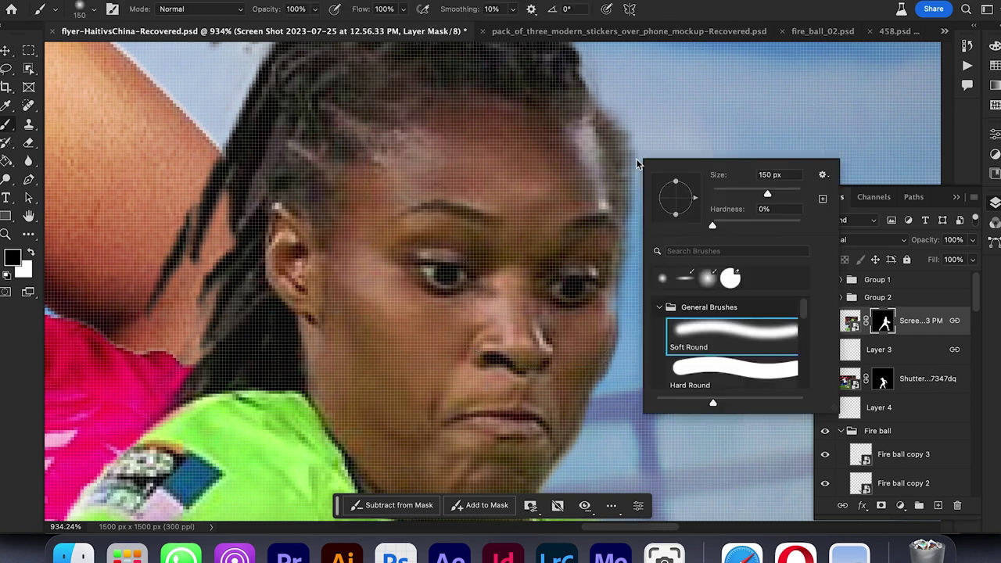
drag(722, 194, 717, 193)
drag(639, 117, 638, 191)
Step: Set the brush size to 7 px and refine the mask along the goalkeeper's face outline
right_click(670, 134)
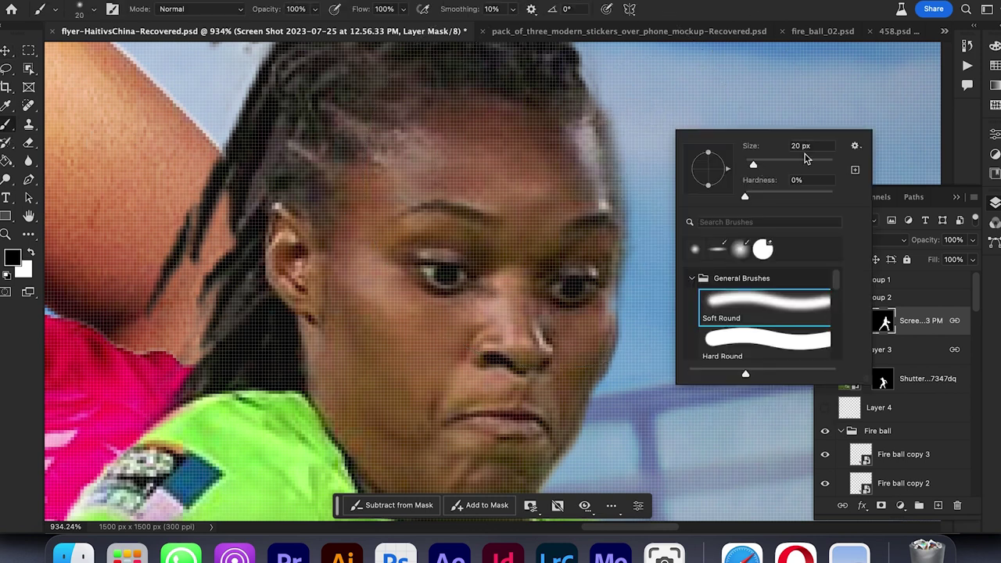
text(7)
key(Return)
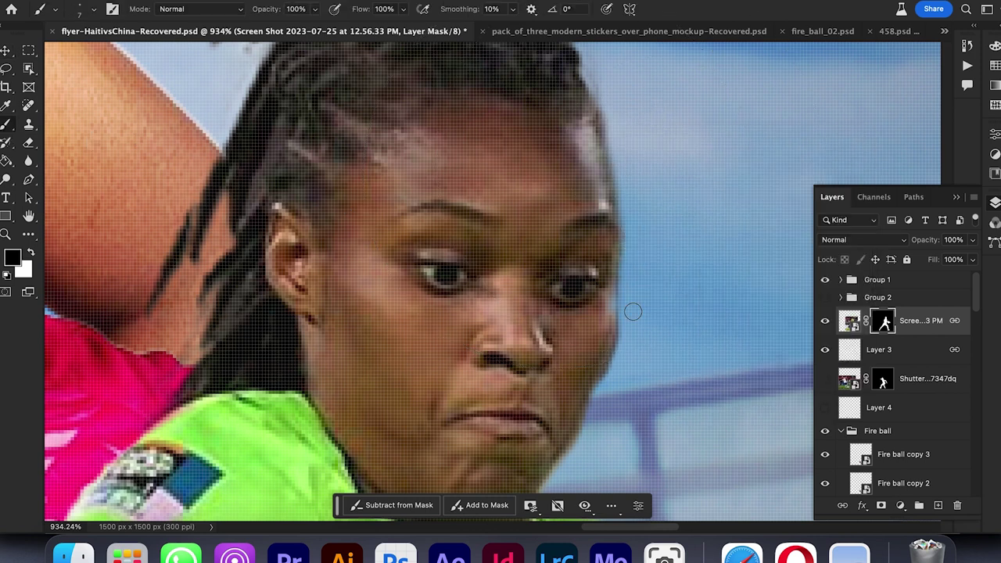
scroll(598, 329, down, 6)
scroll(610, 342, up, 9)
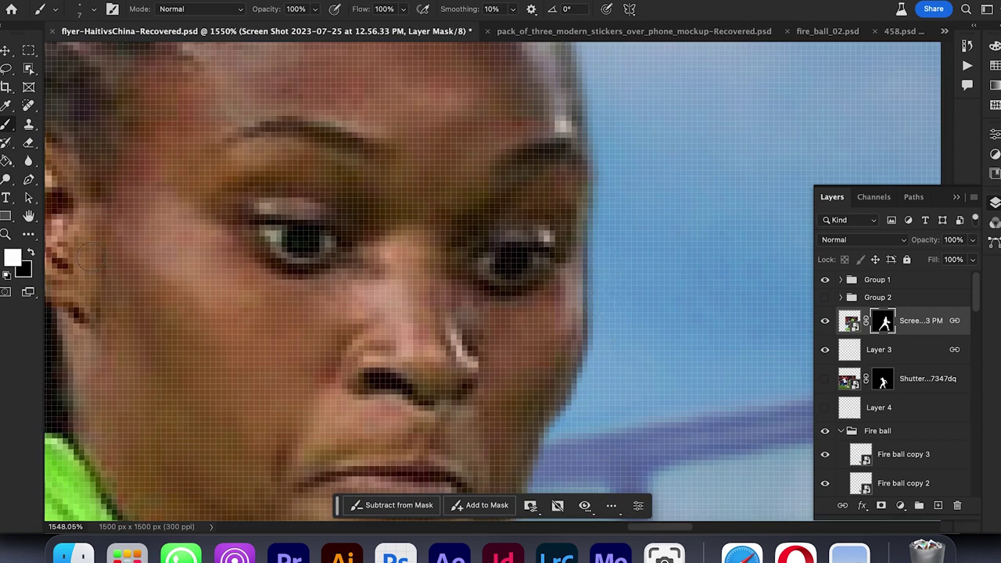
scroll(549, 467, down, 3)
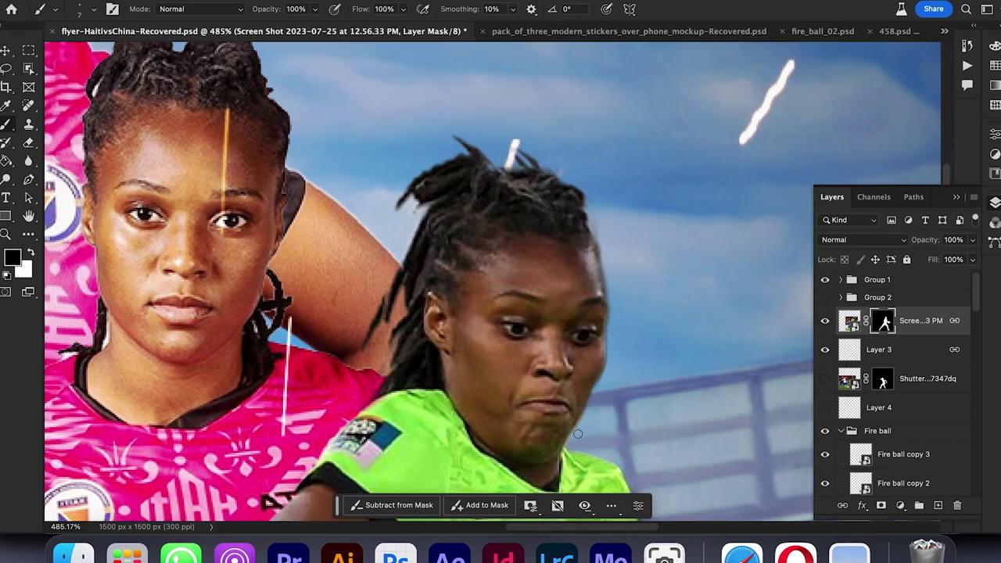
scroll(525, 158, down, 8)
key(v)
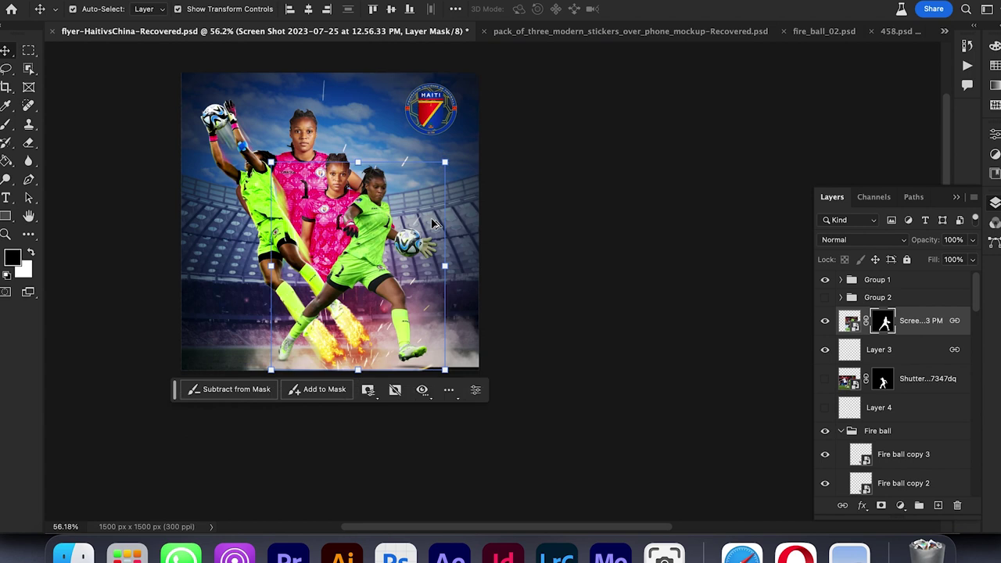
Step: Lock and collapse the Group 1 folder that contains the Light_1 layer
scroll(440, 242, up, 4)
drag(440, 243, 577, 251)
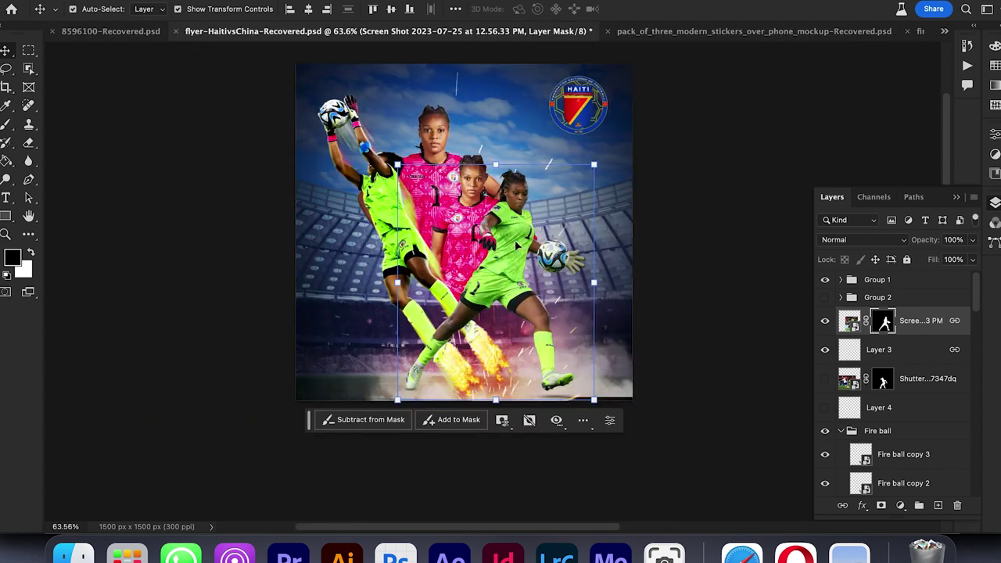
scroll(516, 246, up, 2)
drag(516, 247, 604, 309)
click(699, 193)
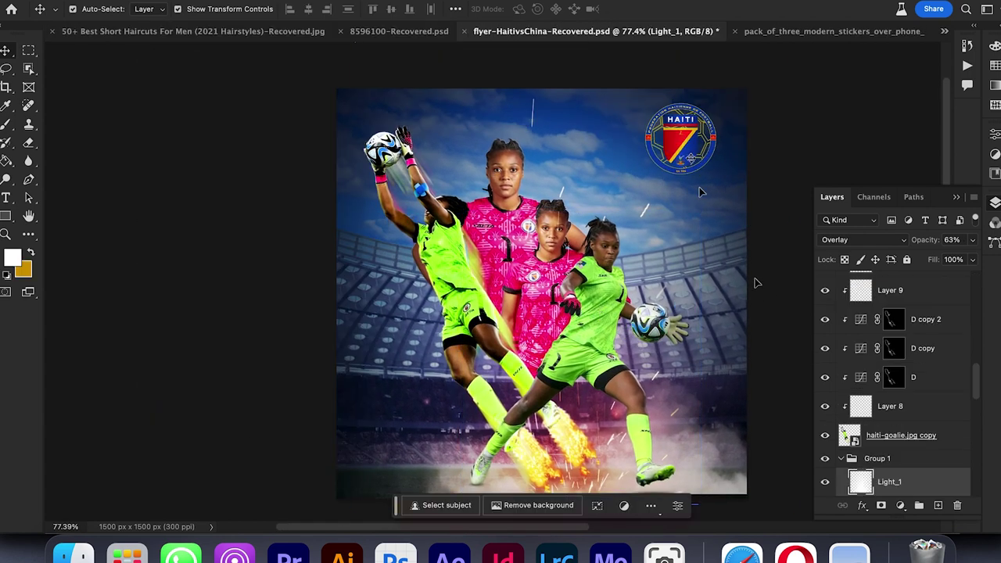
click(878, 458)
click(842, 459)
click(835, 462)
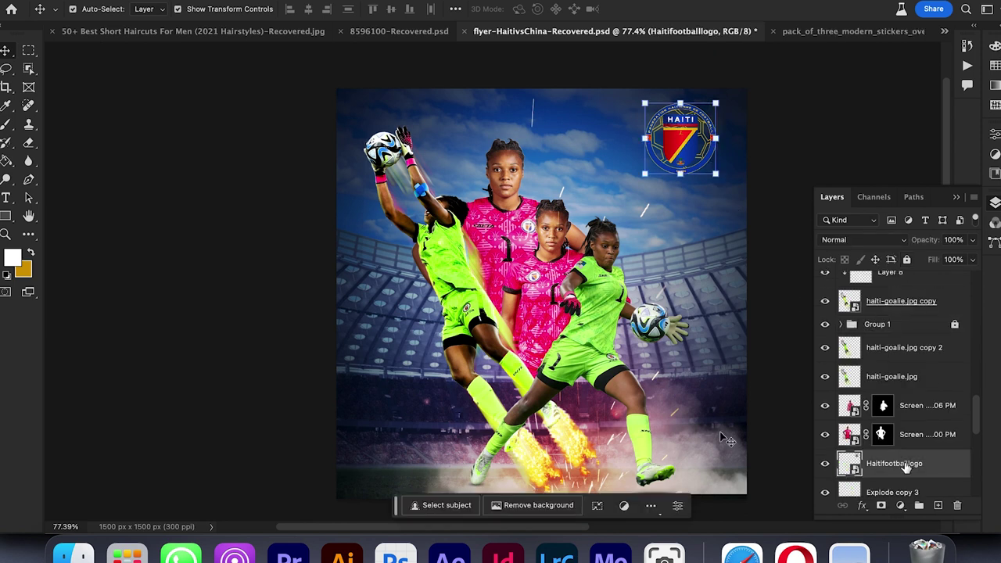
Step: Try enlarging the original Haitifootballlogo layer behind the players, and delete that enlarged layer
click(825, 446)
click(868, 474)
click(28, 142)
click(400, 215)
click(557, 332)
key(super+s)
click(5, 51)
drag(680, 174, 680, 336)
drag(680, 269, 520, 286)
drag(521, 353, 521, 411)
drag(572, 156, 591, 149)
key(Return)
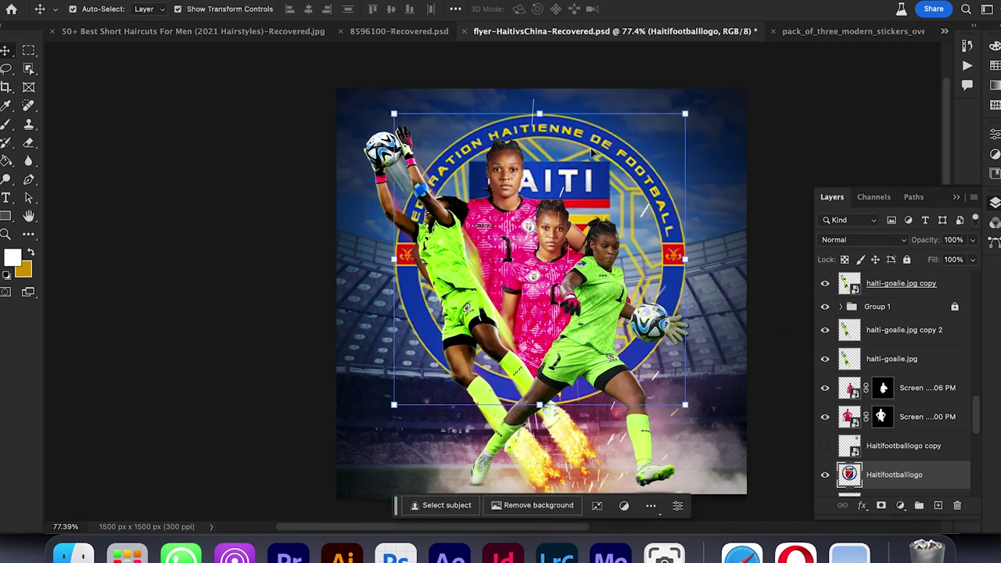
key(Delete)
Step: Duplicate the Haitifootballlogo copy layer and scale the duplicate to about 33%, positioned behind the players
click(885, 448)
click(825, 446)
key(super+j)
drag(644, 173, 455, 363)
drag(588, 235, 525, 255)
drag(522, 383, 522, 427)
drag(538, 280, 551, 247)
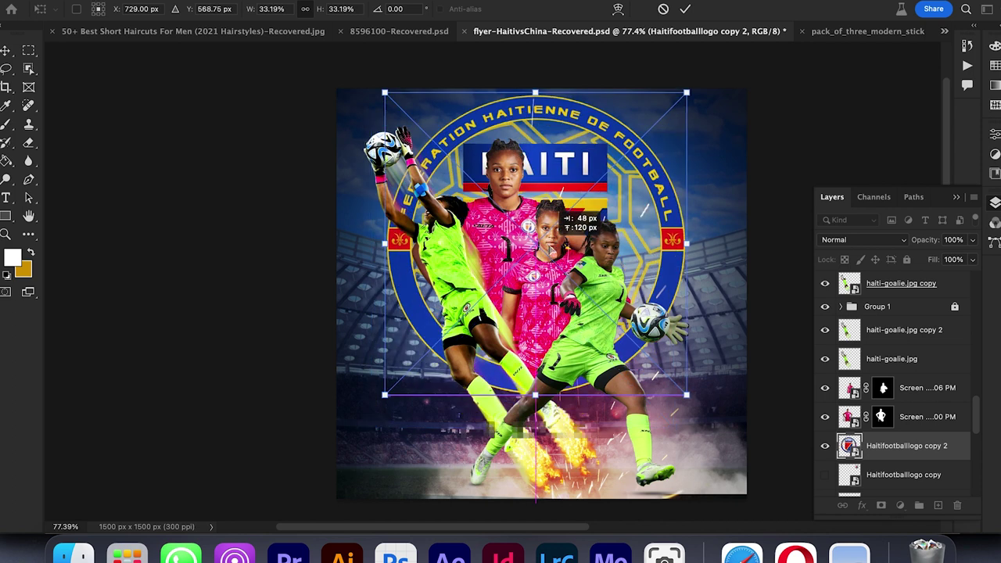
key(Return)
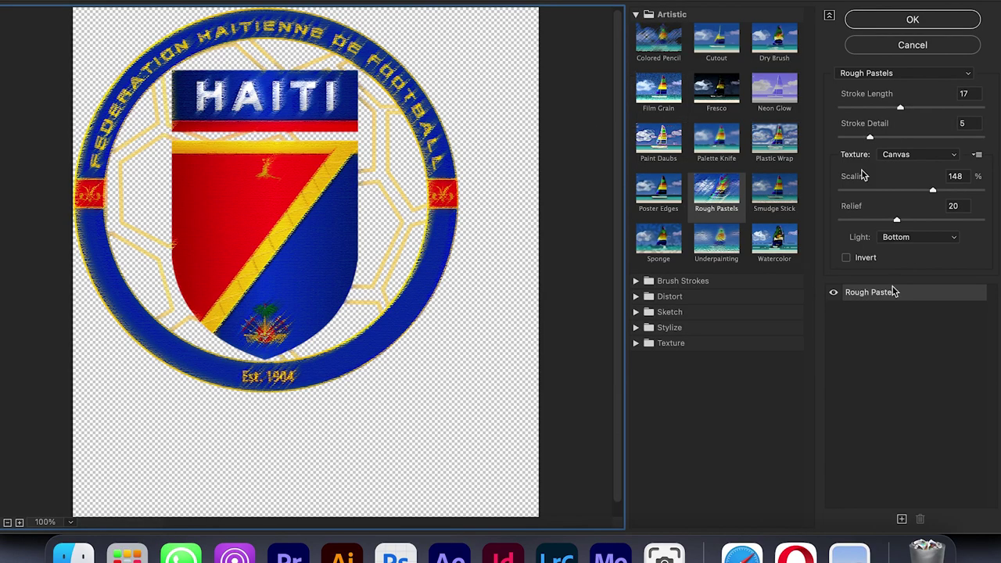
Step: Apply the Rough Pastels filter to the large logo with Stroke Length 35, Stroke Detail 16, Scaling 175% and Relief 40
drag(904, 107, 926, 111)
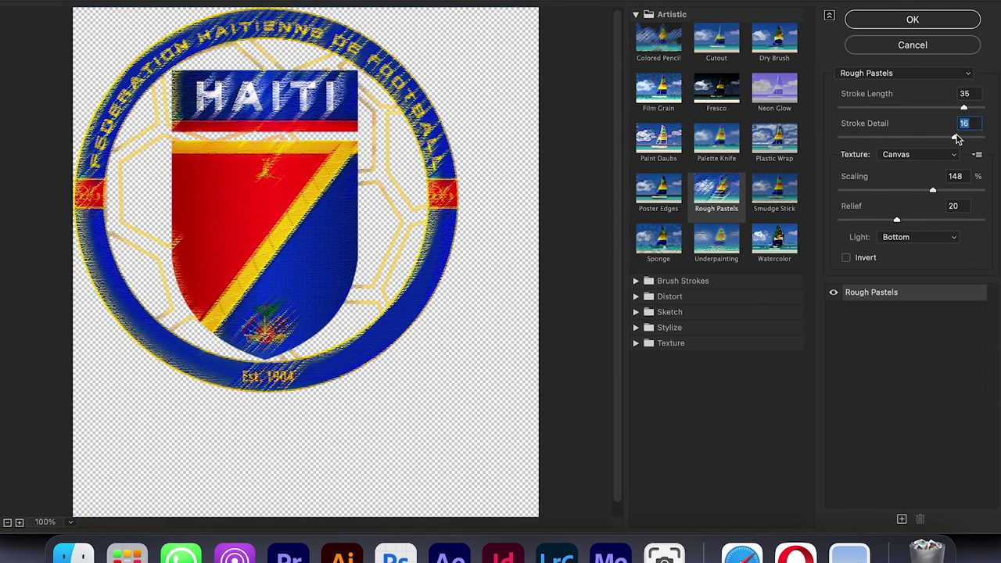
drag(952, 195, 960, 195)
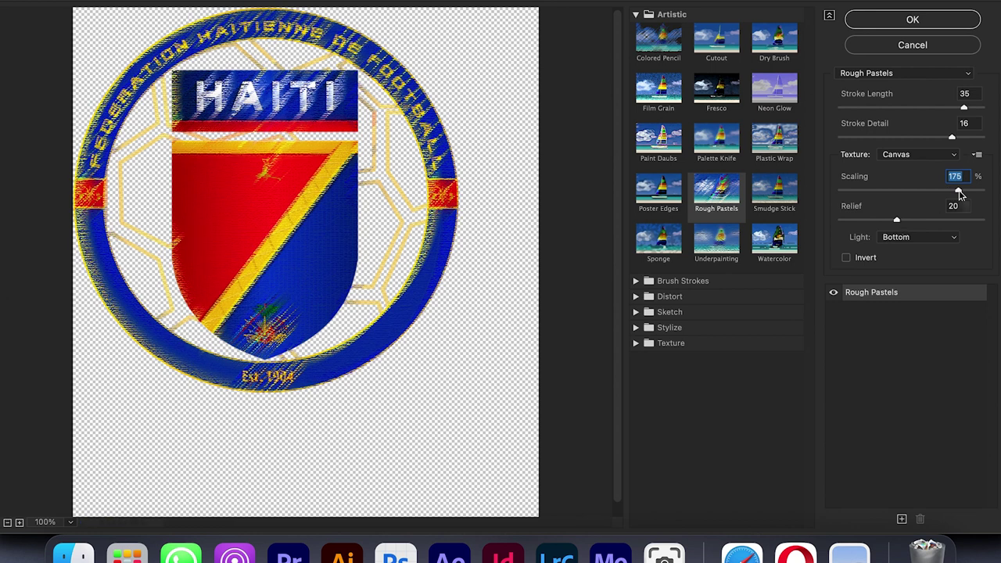
click(849, 257)
click(849, 257)
click(897, 140)
click(900, 154)
click(903, 180)
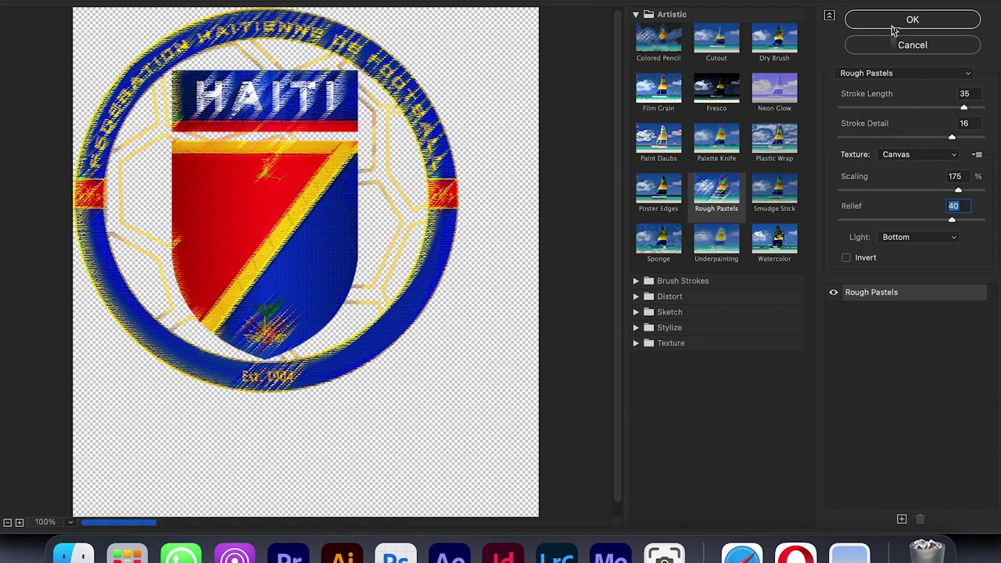
click(912, 19)
Step: Shrink the textured logo, reposition it behind the pink-shirt players, and set its blend mode to Pin Light
click(852, 240)
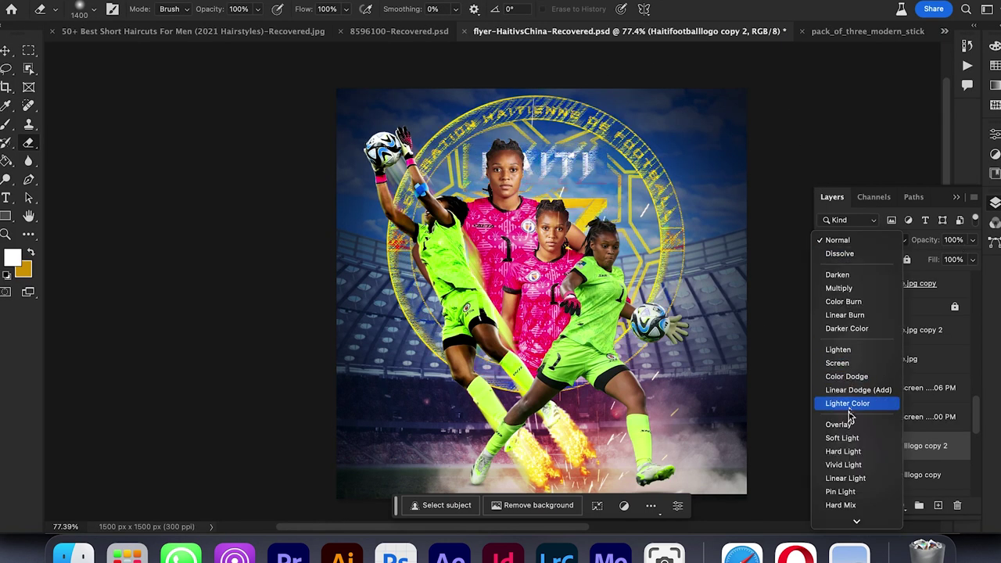
click(848, 403)
scroll(675, 323, down, 2)
click(6, 50)
key(super+t)
drag(551, 384, 551, 297)
drag(575, 145, 593, 192)
key(Return)
click(888, 241)
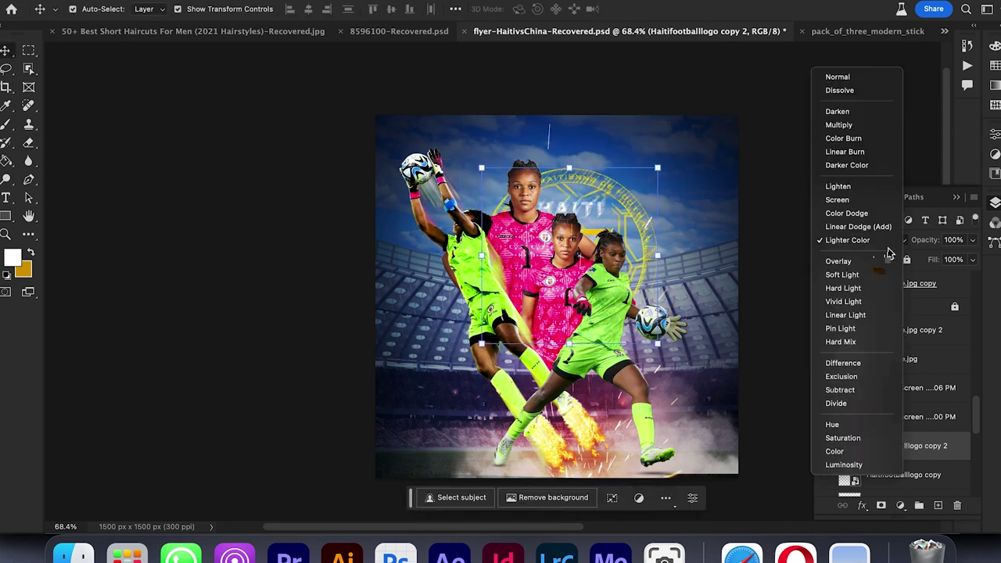
click(852, 328)
scroll(893, 146, up, 1)
Step: Draw a vertical rectangle about 487 by 1048 px above Layer 6, behind the players and logo
scroll(879, 437, down, 10)
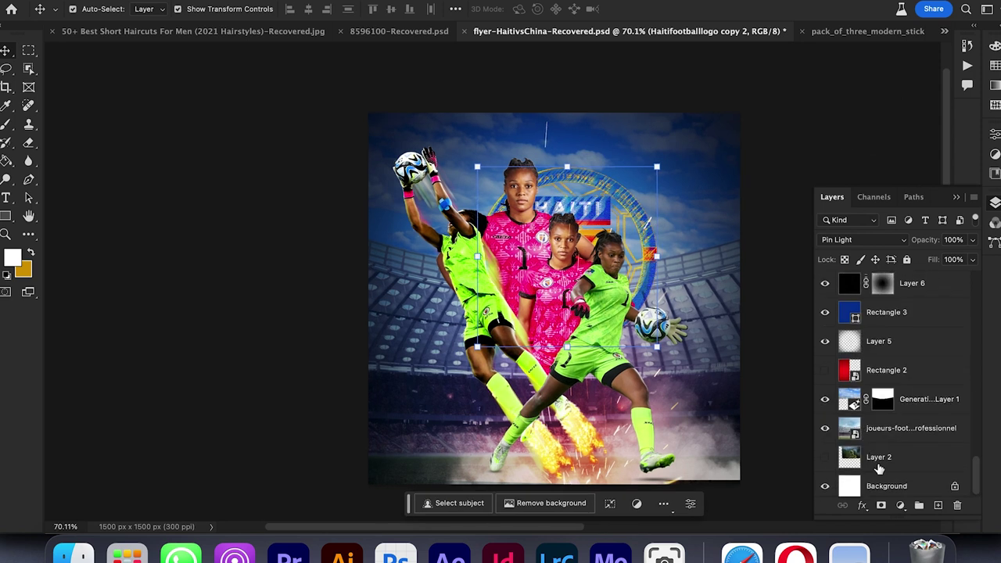
click(856, 428)
key(u)
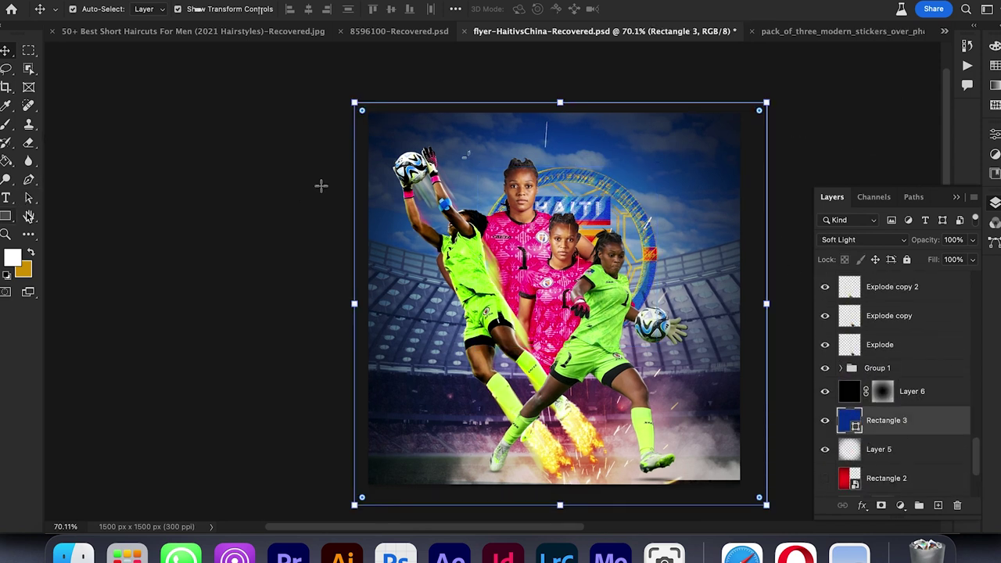
click(911, 391)
drag(523, 101, 634, 397)
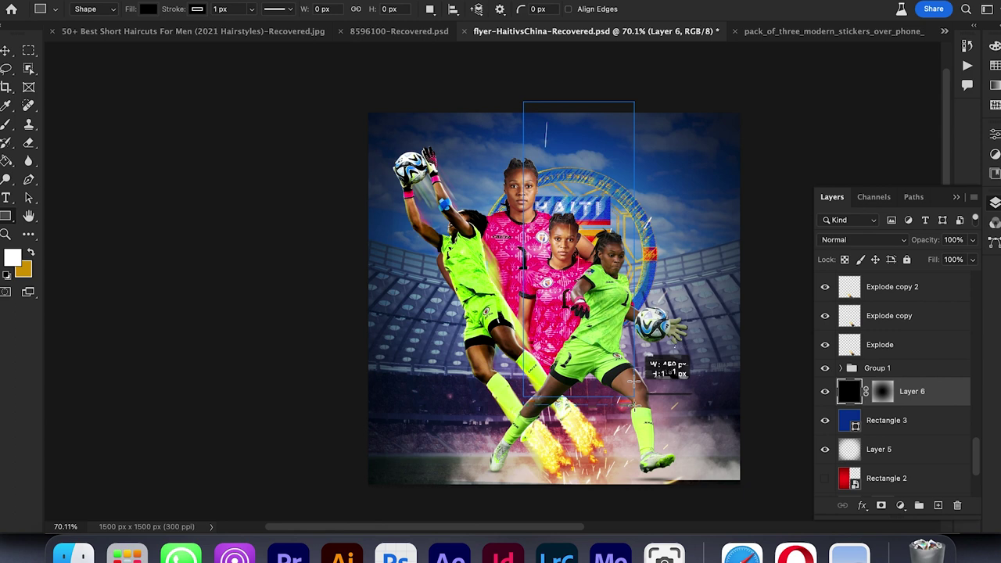
drag(655, 360, 643, 360)
click(831, 284)
click(994, 202)
click(955, 241)
scroll(838, 419, down, 4)
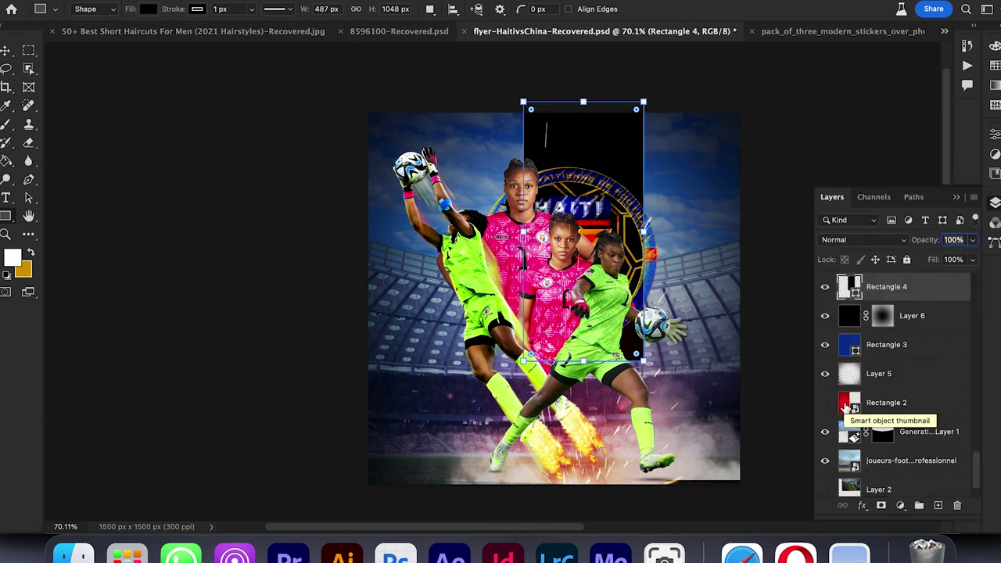
scroll(860, 391, up, 8)
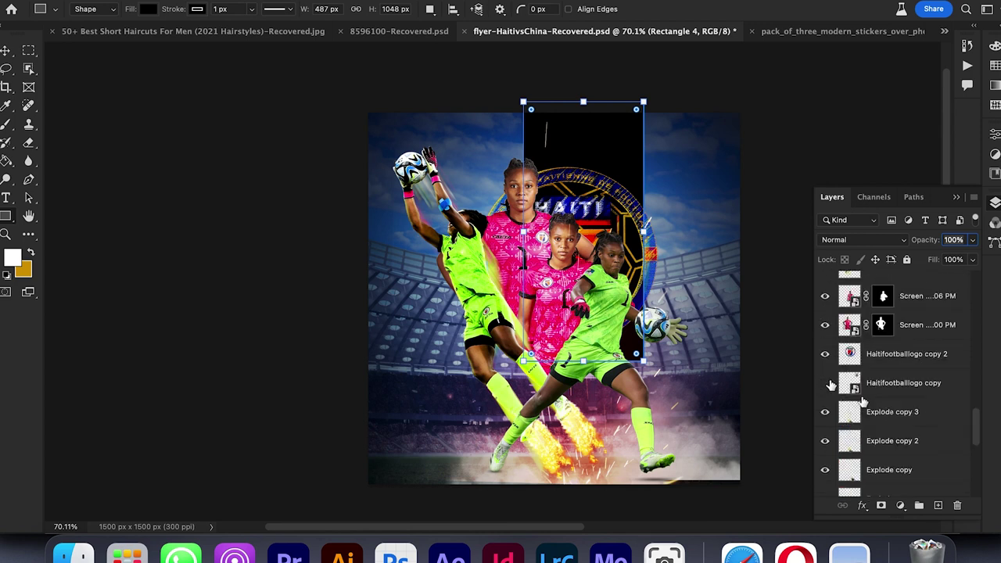
Step: Show the small Haitifootballlogo copy layer and fill Rectangle 4 with dark blue
click(826, 383)
scroll(830, 391, down, 3)
double_click(849, 466)
click(695, 166)
click(641, 153)
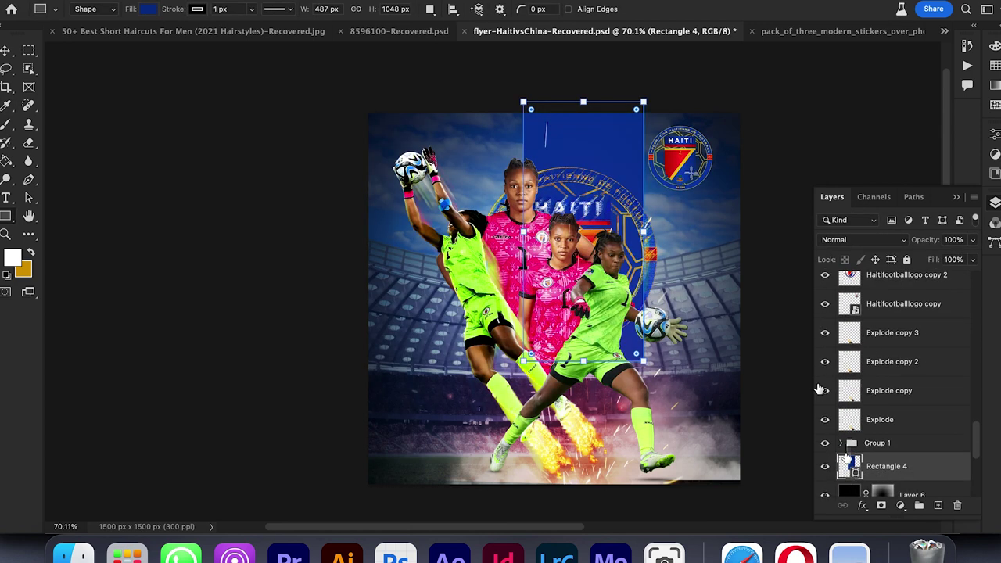
Step: Set Rectangle 4's blend mode to Overlay
scroll(914, 445, down, 1)
click(860, 239)
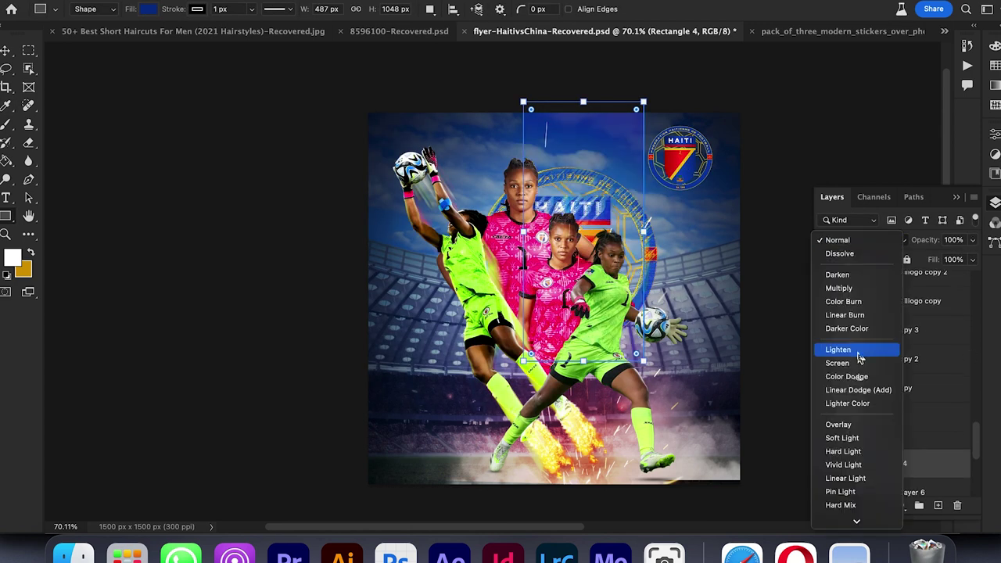
click(848, 423)
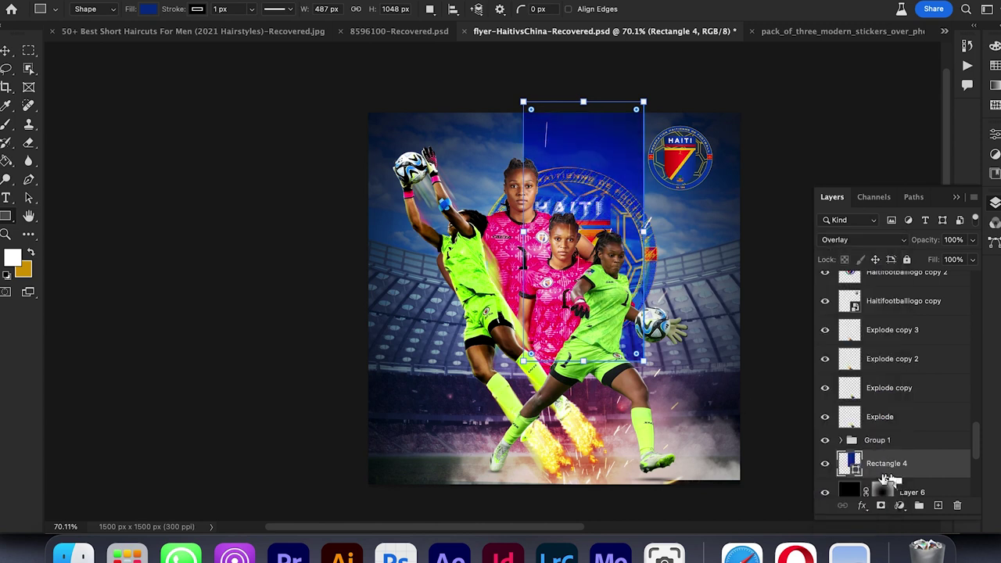
Step: Add a layer mask to Rectangle 4 and paint out its lower corner near the ball with a Soft Round brush
click(880, 505)
click(7, 197)
click(6, 125)
right_click(692, 367)
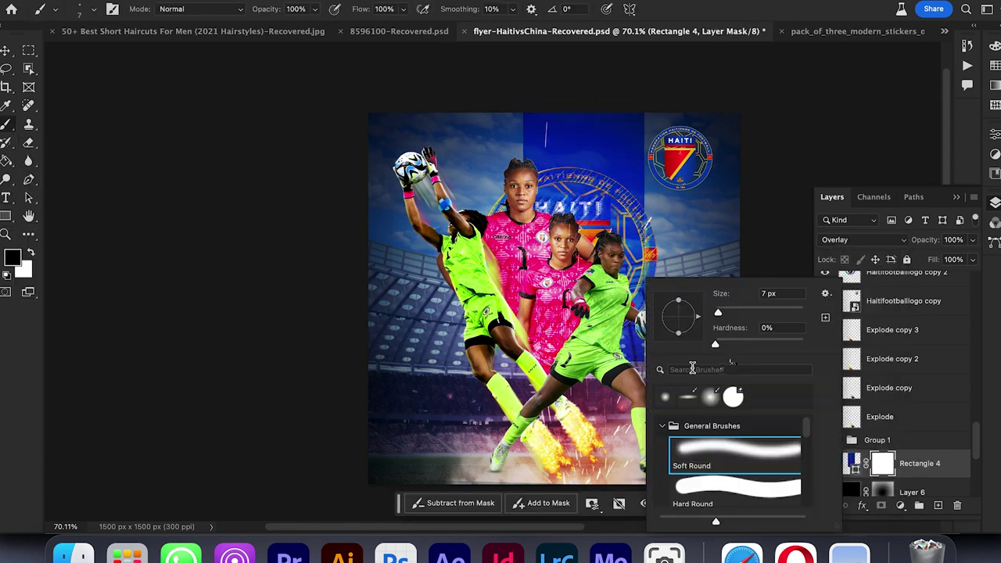
click(638, 361)
click(6, 50)
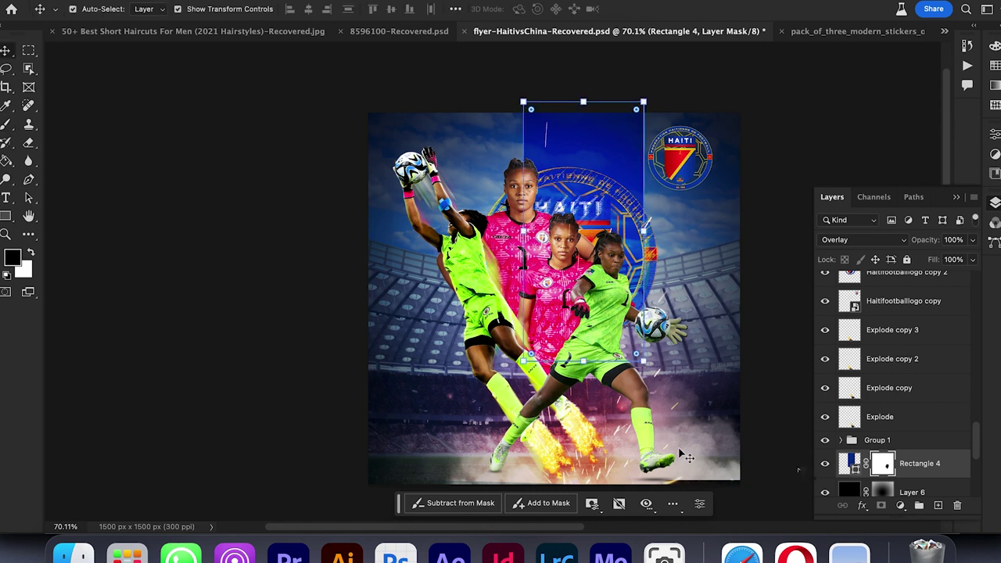
Step: Set Rectangle 4's stroke to no color and deselect the layer
click(849, 463)
click(197, 9)
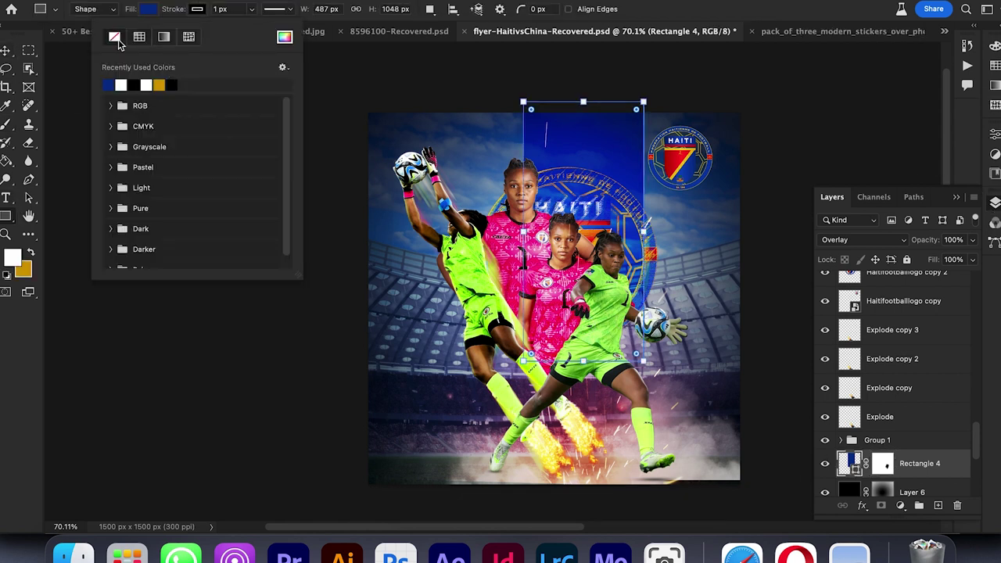
key(v)
scroll(645, 277, up, 1)
click(134, 84)
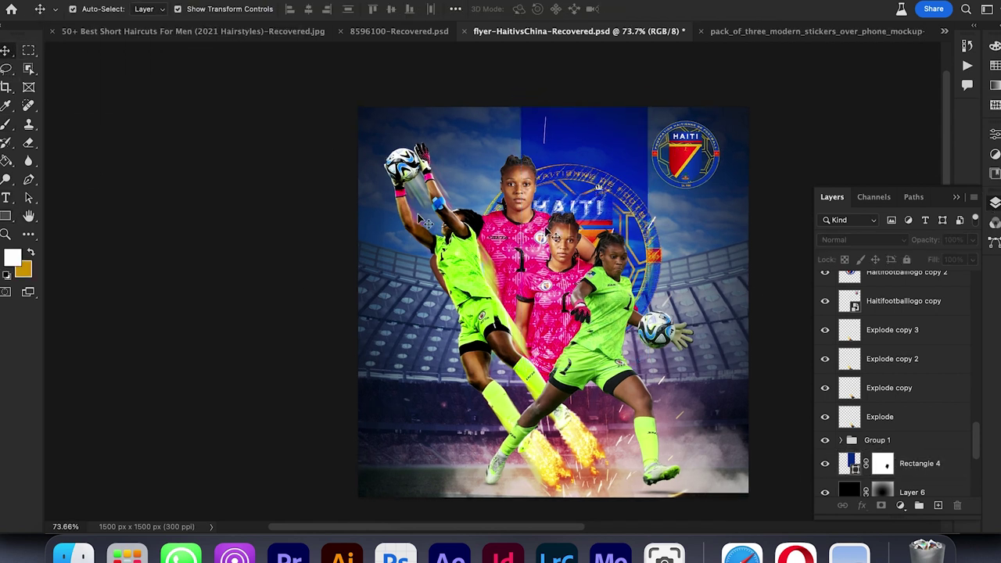
Step: Add the text "Kerly" over the blue rectangle above the players in the Jacksonville font
scroll(134, 85, right, 4)
click(582, 148)
drag(583, 149, 599, 149)
click(713, 117)
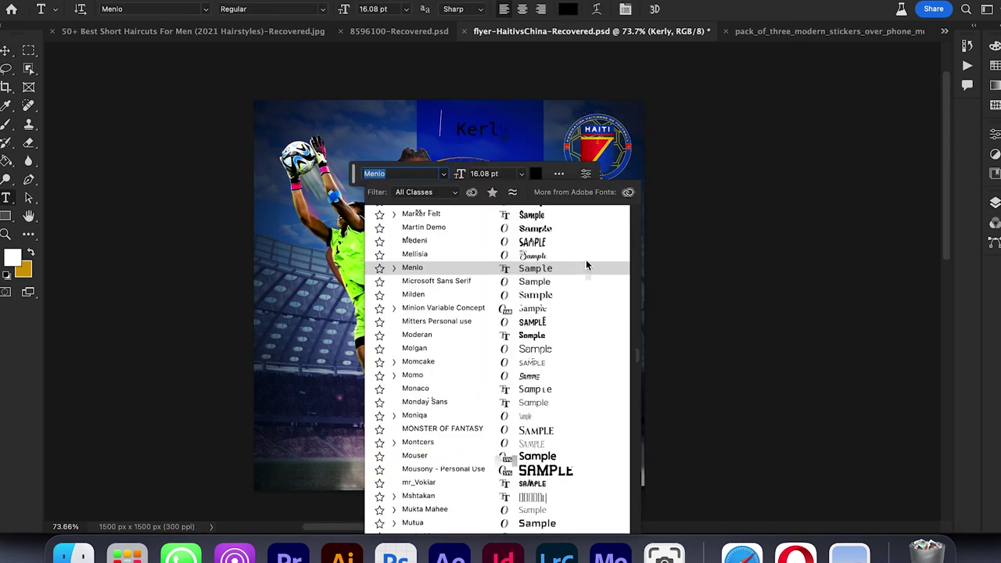
scroll(585, 261, up, 5)
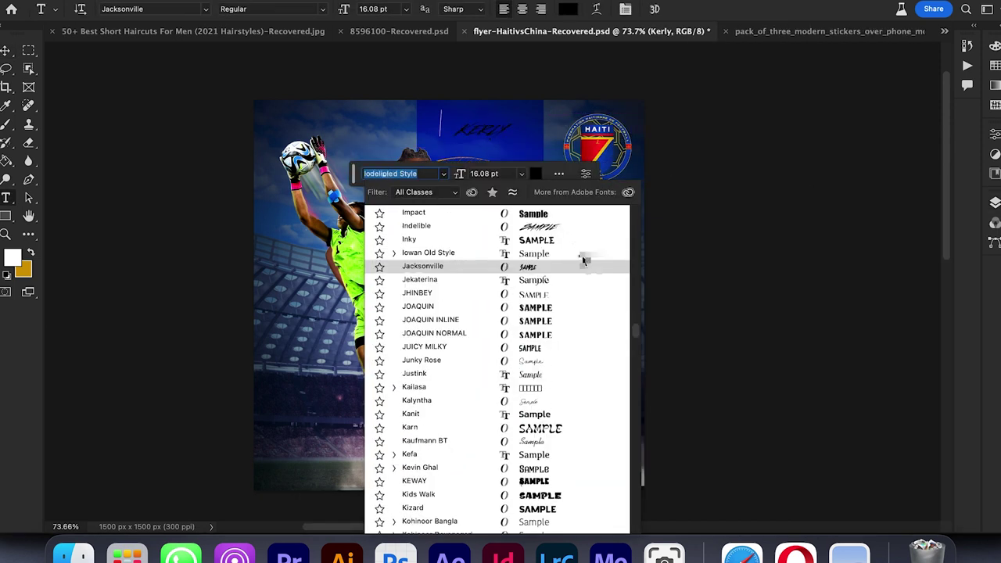
click(560, 269)
Step: Switch to a workspace layout that includes the Character panel and arrange its docked panels
click(987, 9)
click(960, 87)
drag(968, 38, 995, 222)
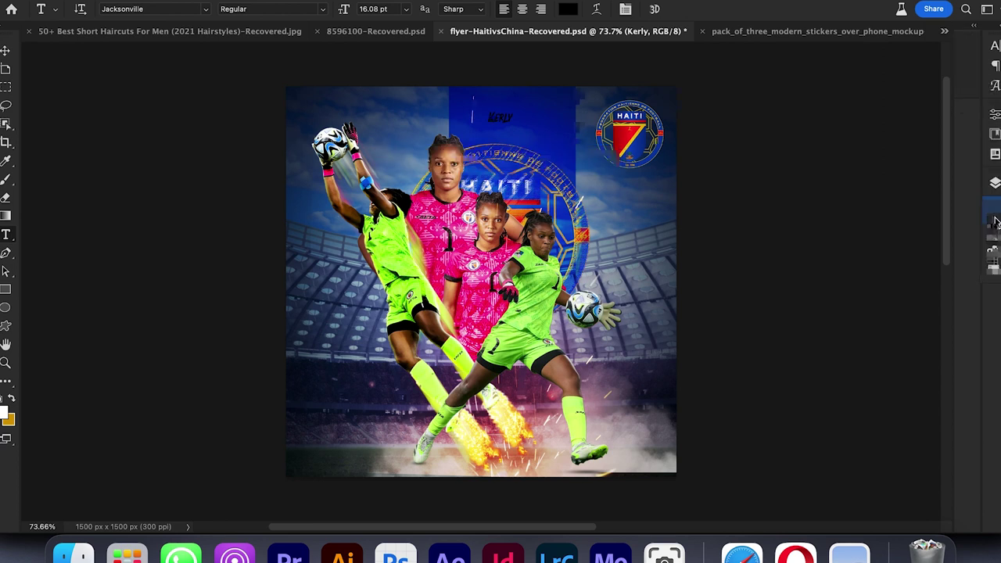
Step: Set the "Kerly" text's tracking to 25 and its color to white
click(971, 99)
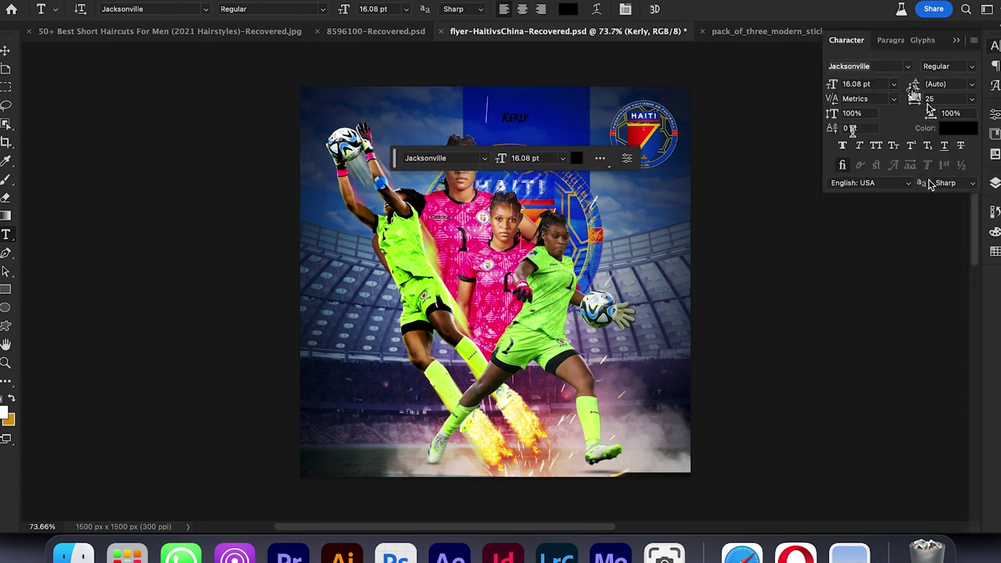
click(962, 130)
click(321, 161)
click(626, 154)
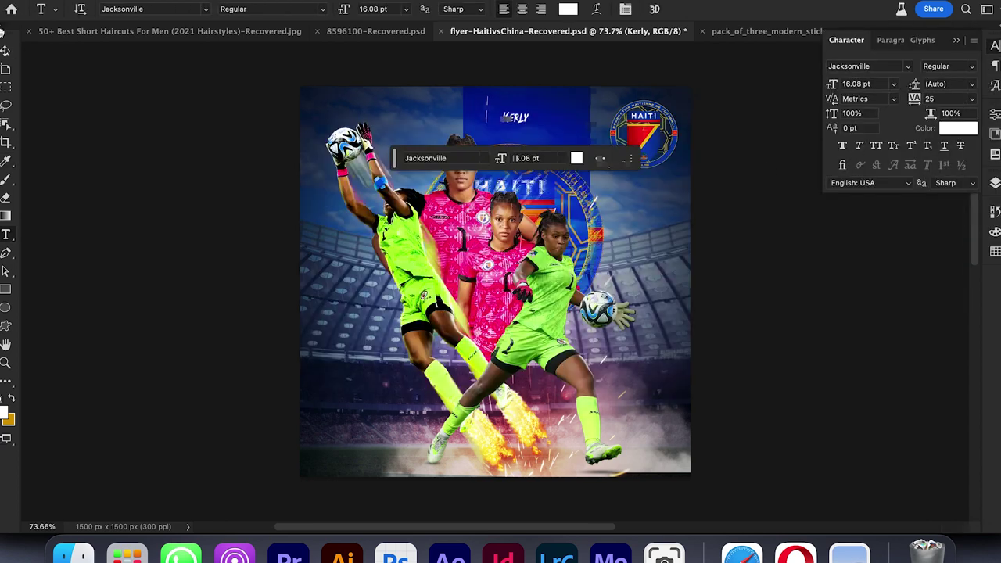
Step: Float the toolbar as a two-column panel and show the rulers
click(4, 28)
click(7, 52)
drag(17, 48, 23, 66)
key(super+r)
Step: Enlarge the "Kerly" text to about 65.48 pt and position it at the top of the blue rectangle
mouse_move(523, 131)
mouse_down()
mouse_move(553, 151)
mouse_move(523, 85)
mouse_move(525, 127)
mouse_up()
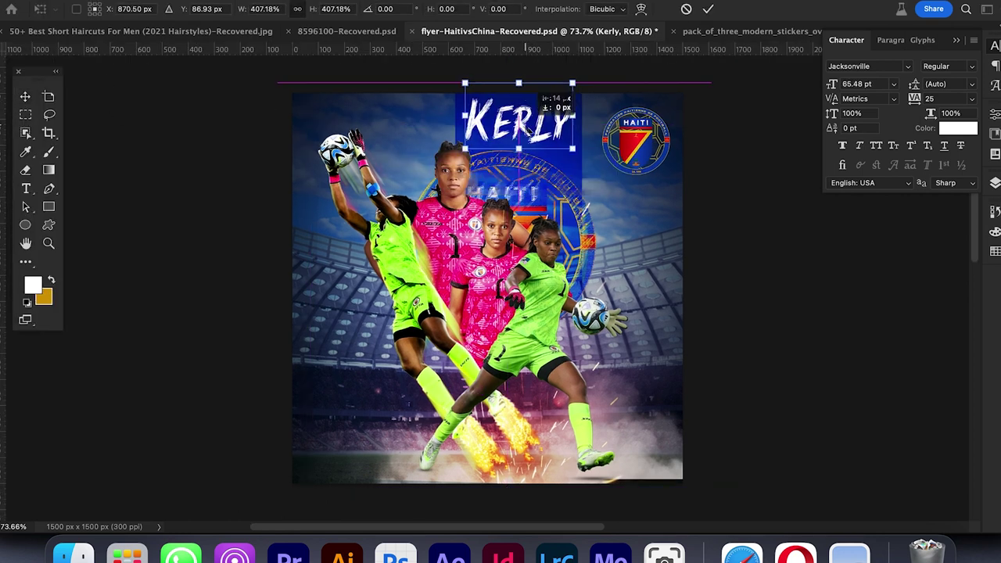
key(Return)
scroll(559, 155, up, 3)
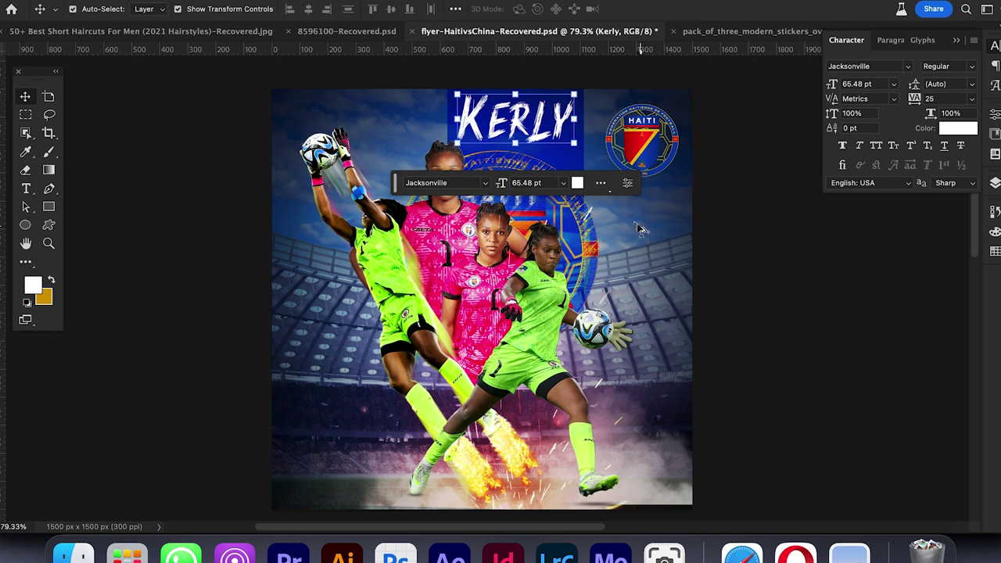
Step: Widen Rectangle 4 to about 175% toward the leaping goalkeeper, and fade its lower part on the mask with an 89 px brush
click(995, 184)
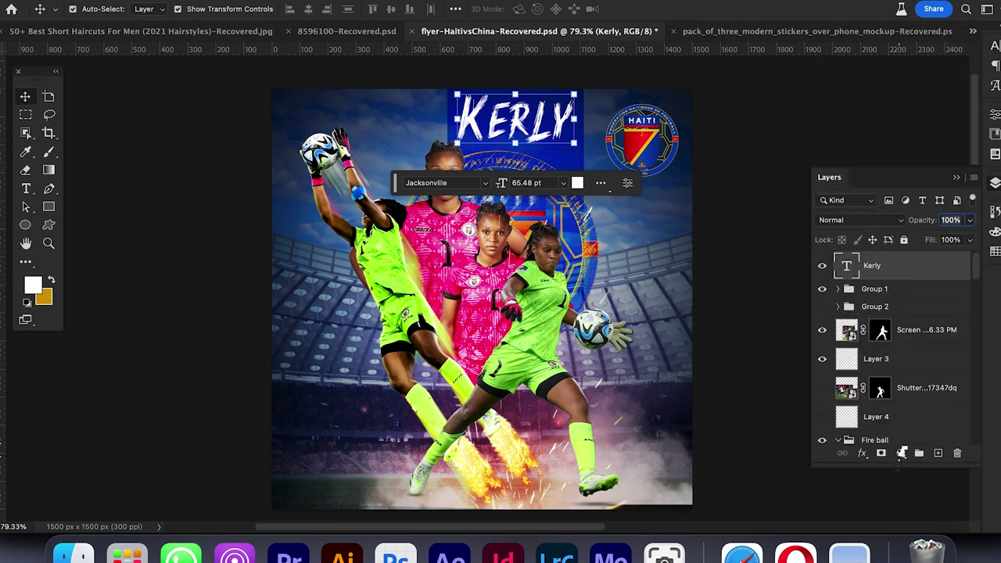
scroll(936, 334, down, 3)
click(915, 370)
key(ctrl+t)
drag(447, 222, 344, 224)
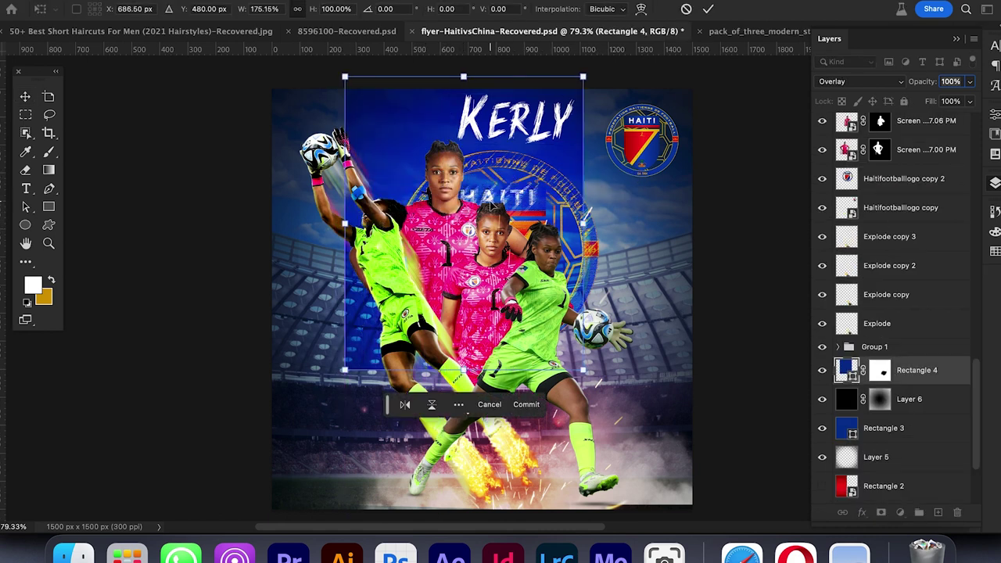
click(879, 371)
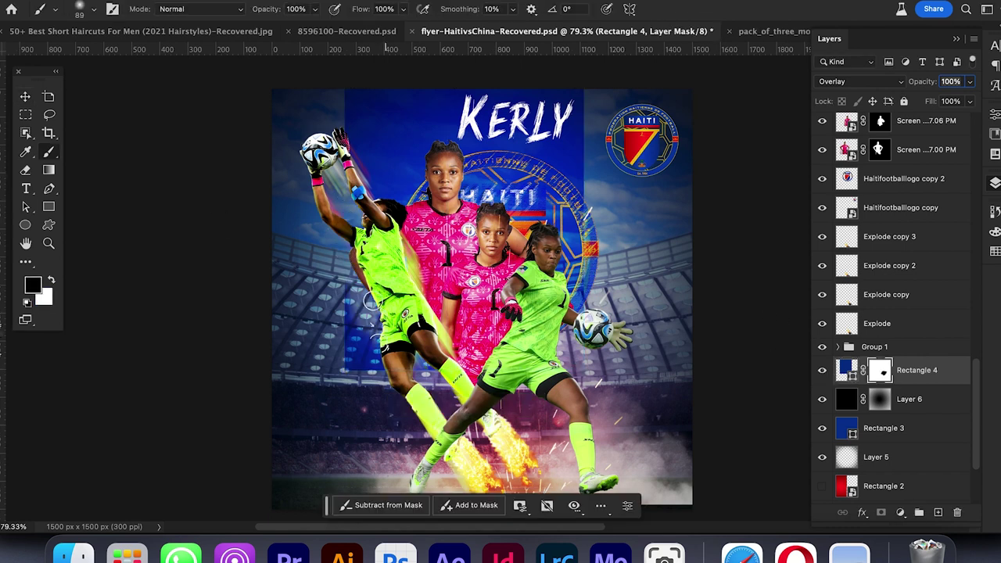
key(v)
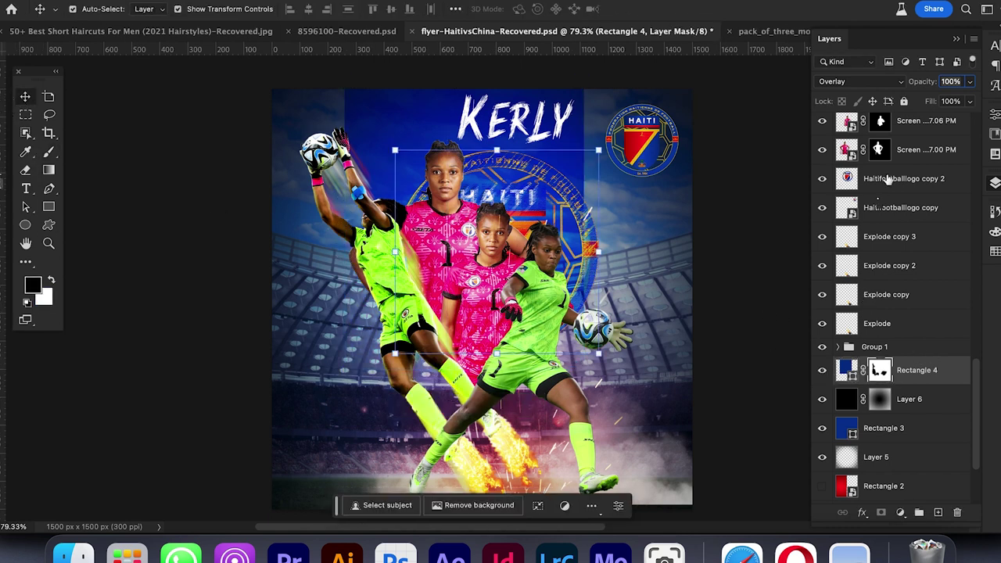
Step: Move the large textured Haitifootballlogo copy 2 slightly upward behind the players
click(899, 178)
drag(525, 176, 533, 166)
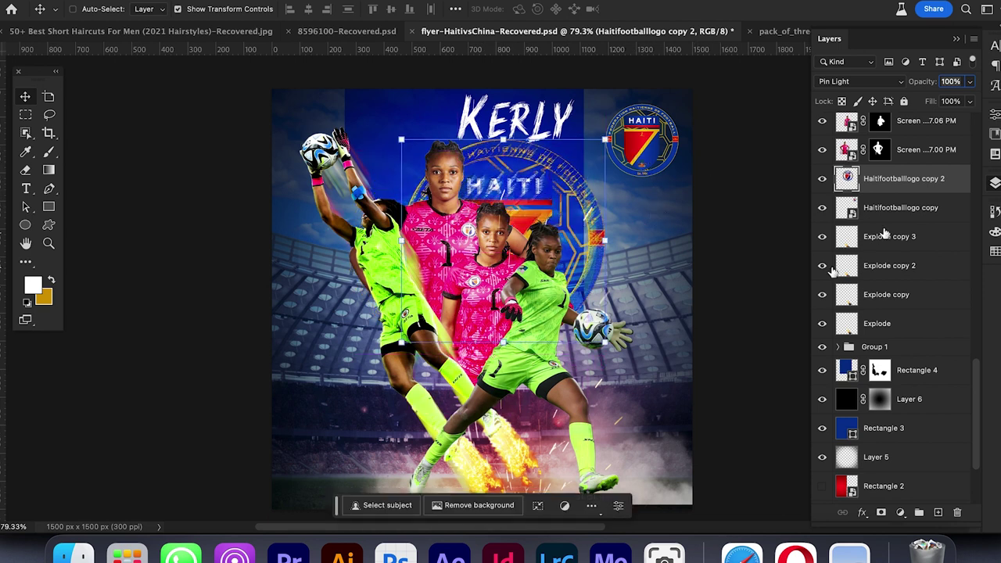
Step: Paint Rectangle 4's mask black with a 476 px brush to hide its hard edges on both sides of the flyer
click(880, 371)
key(b)
right_click(553, 241)
drag(666, 280, 701, 280)
mouse_move(586, 208)
mouse_down()
mouse_move(621, 327)
mouse_move(617, 108)
mouse_up()
mouse_move(300, 95)
mouse_down()
mouse_move(288, 188)
mouse_move(303, 103)
mouse_up()
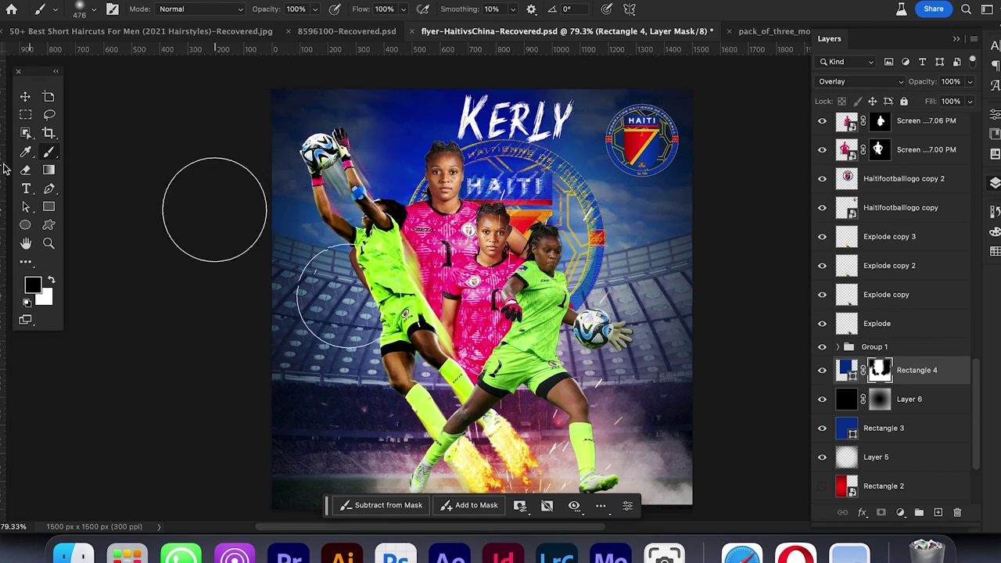
Step: Move the Kerly text to the flyer's lower-left area and scale it to about 111.82%
key(v)
drag(486, 114, 430, 113)
drag(458, 150, 350, 411)
scroll(458, 142, down, 2)
drag(417, 405, 434, 405)
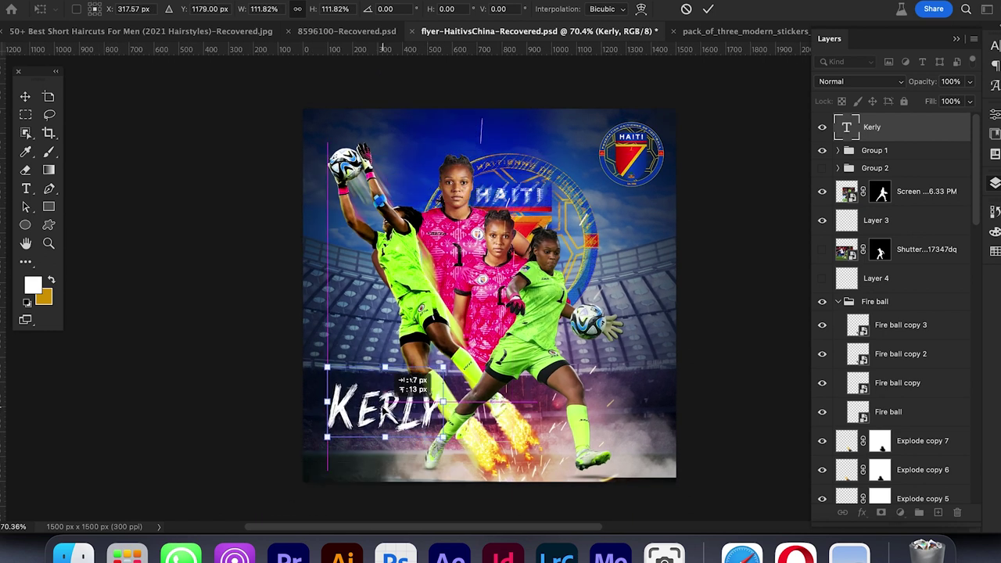
key(Return)
Step: Look up the goalkeeper's Instagram profile in the browser and add her surname "Theus" as a text line below Kerly
key(t)
click(736, 552)
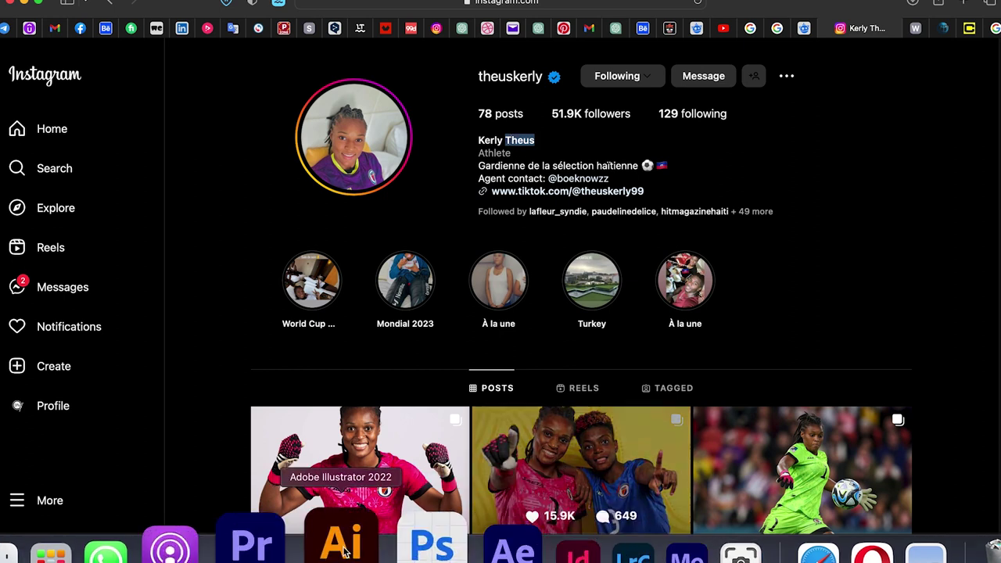
click(432, 543)
click(26, 96)
click(314, 501)
Step: Set the Theus text in the April June font and enlarge it to 72.48 pt so it overlaps Kerly
click(994, 45)
click(907, 66)
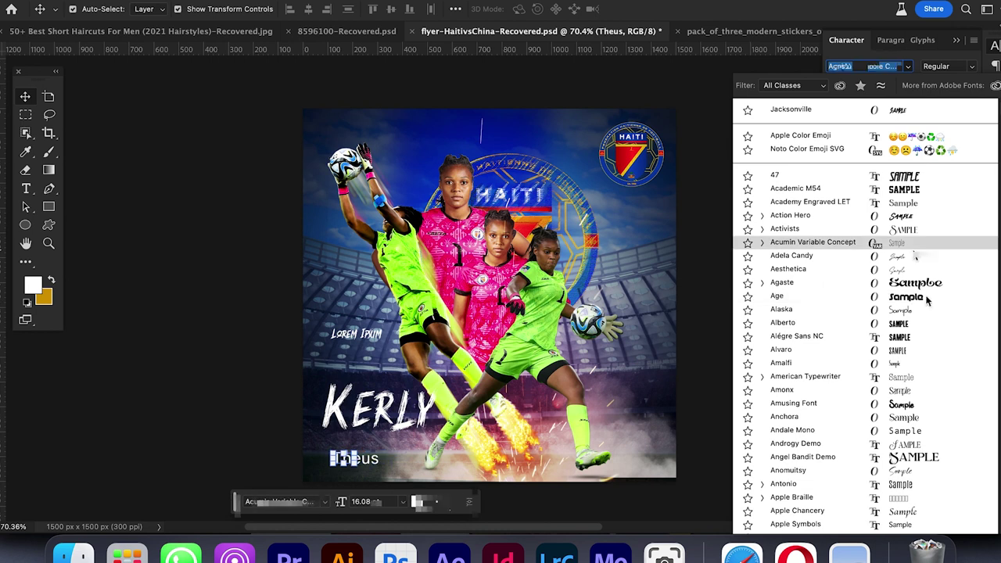
scroll(924, 352, down, 4)
click(912, 422)
drag(361, 450, 472, 402)
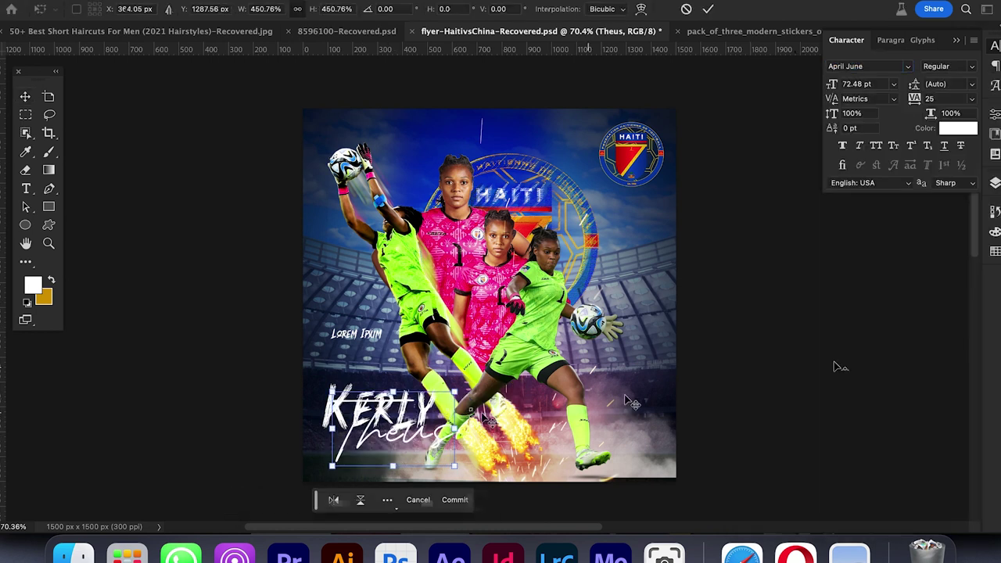
click(837, 367)
Step: Set the Kerly text color to the red sampled from the small Haiti logo
click(374, 405)
click(957, 128)
click(631, 160)
click(637, 161)
click(982, 215)
Step: Delete the stray Lorem Ipsum text layer
click(994, 182)
click(911, 129)
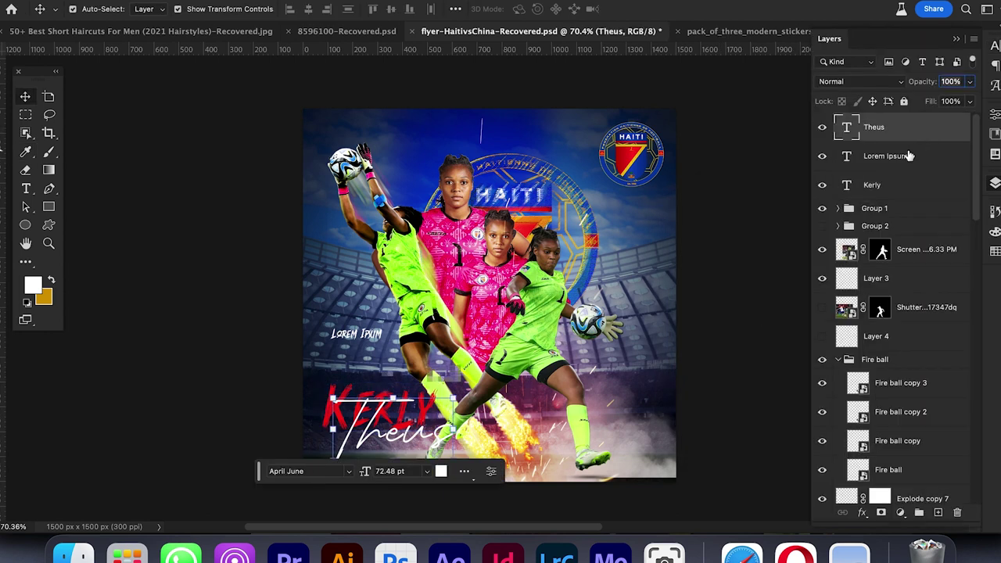
click(910, 156)
key(Delete)
Step: Color the Theus text gold e5b20c and shift it slightly to the left beneath Kerly
click(995, 46)
click(957, 128)
click(631, 177)
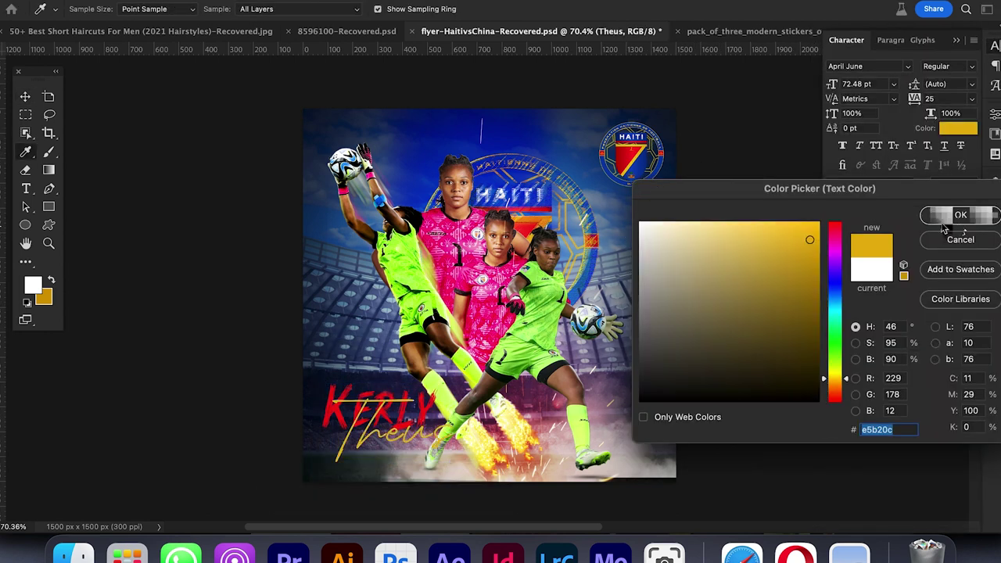
click(951, 216)
drag(365, 439, 341, 448)
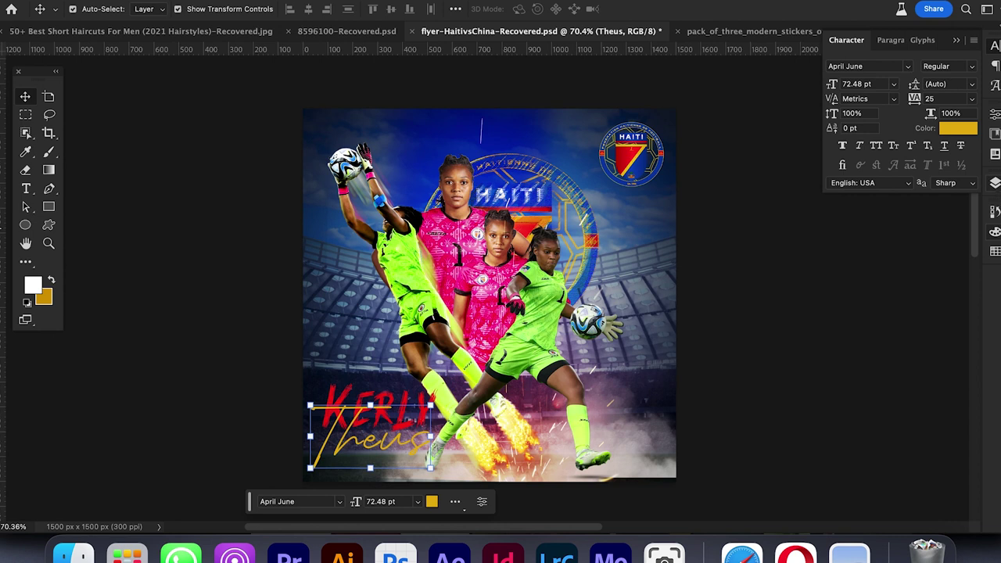
Step: Add an Outer Glow to the Theus text with the Lighten blend mode at 69% opacity
click(994, 182)
double_click(936, 130)
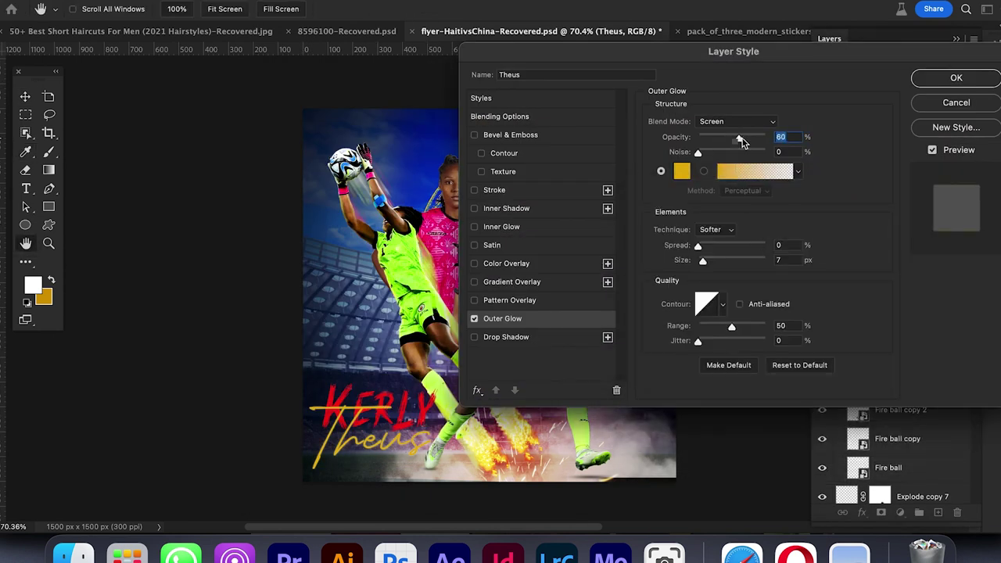
click(735, 121)
click(724, 196)
click(731, 123)
click(723, 35)
Step: Try a red ff0000 outer glow color and a Gradient Overlay on the Theus text
click(681, 170)
click(345, 395)
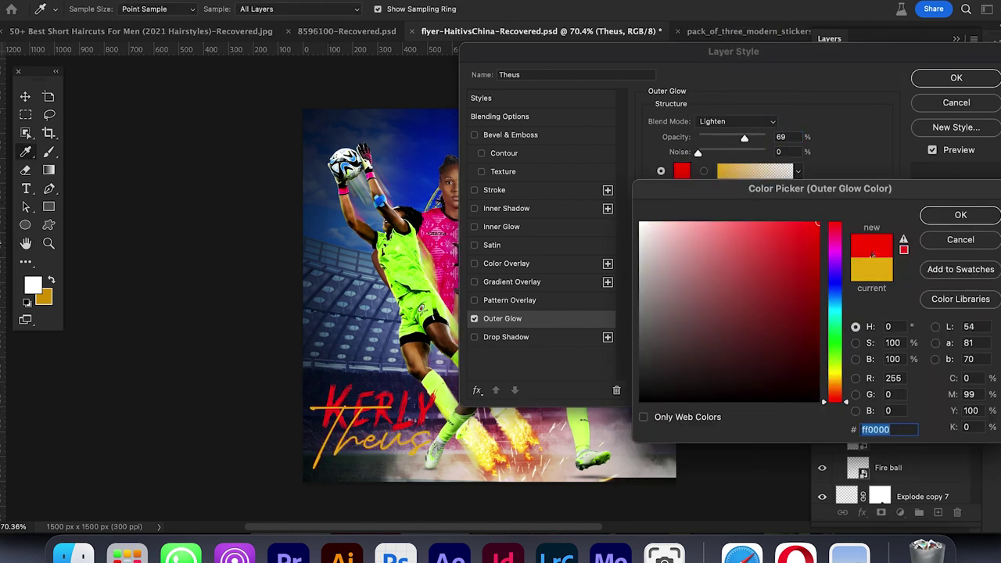
click(871, 269)
click(960, 214)
click(474, 281)
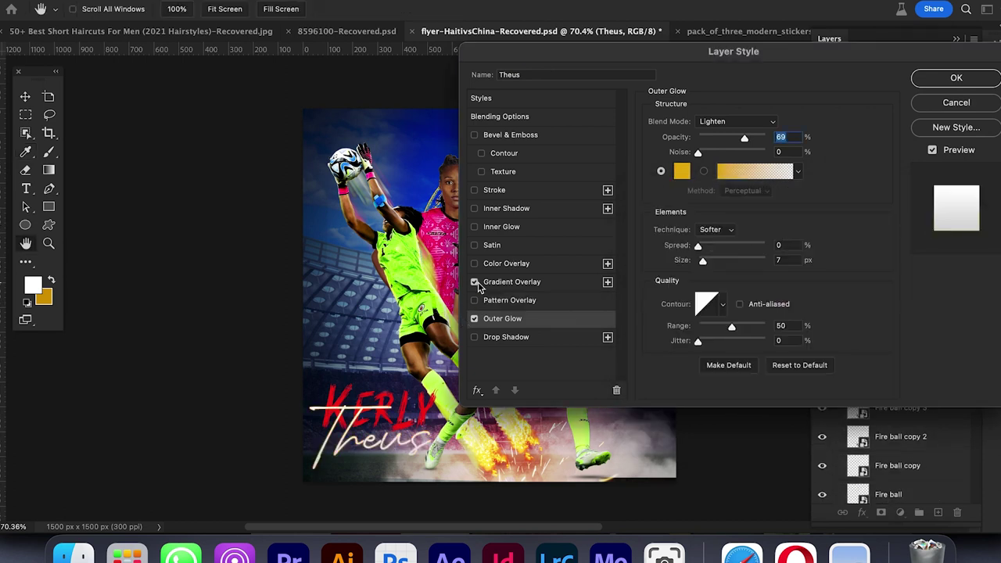
click(474, 281)
Step: Add an Inner Glow to the Theus text, using gold sampled from the lettering and the Screen blend mode
click(587, 224)
click(682, 171)
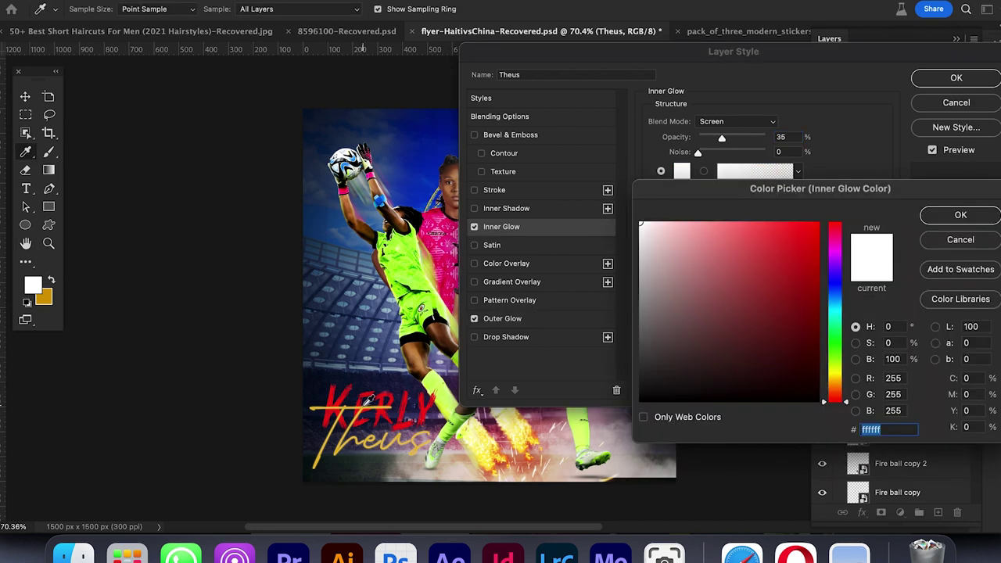
click(362, 406)
click(959, 215)
click(763, 138)
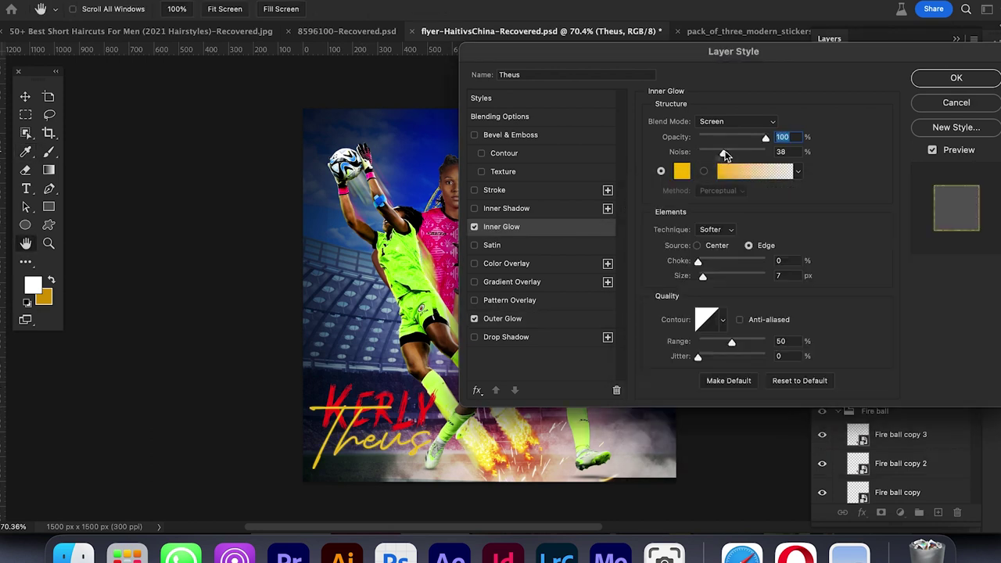
drag(761, 140, 754, 140)
click(738, 122)
click(737, 112)
click(734, 123)
click(733, 135)
Step: Set the Theus outer glow to Screen at 100% opacity, 24 px size and 49% range
click(502, 318)
click(735, 121)
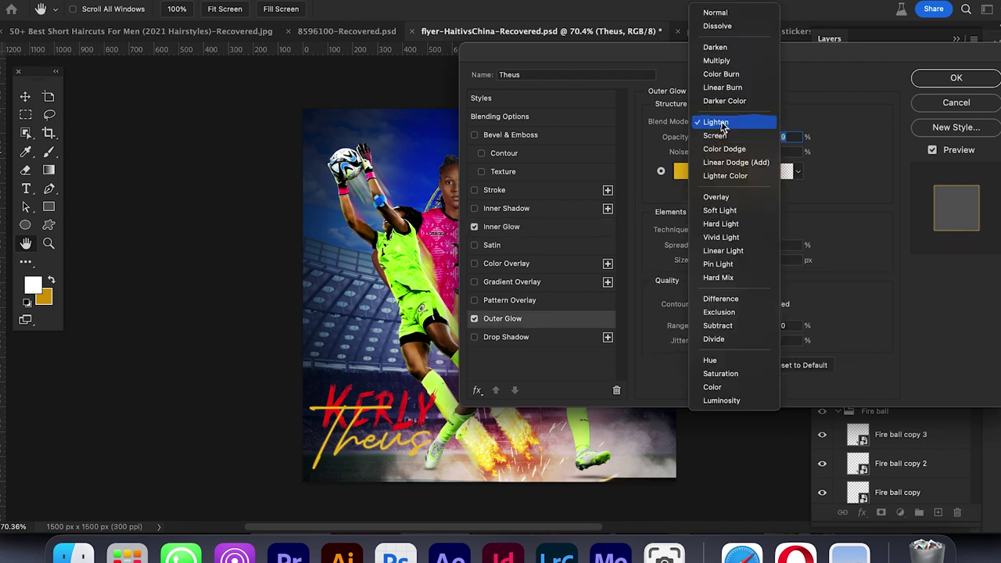
click(716, 136)
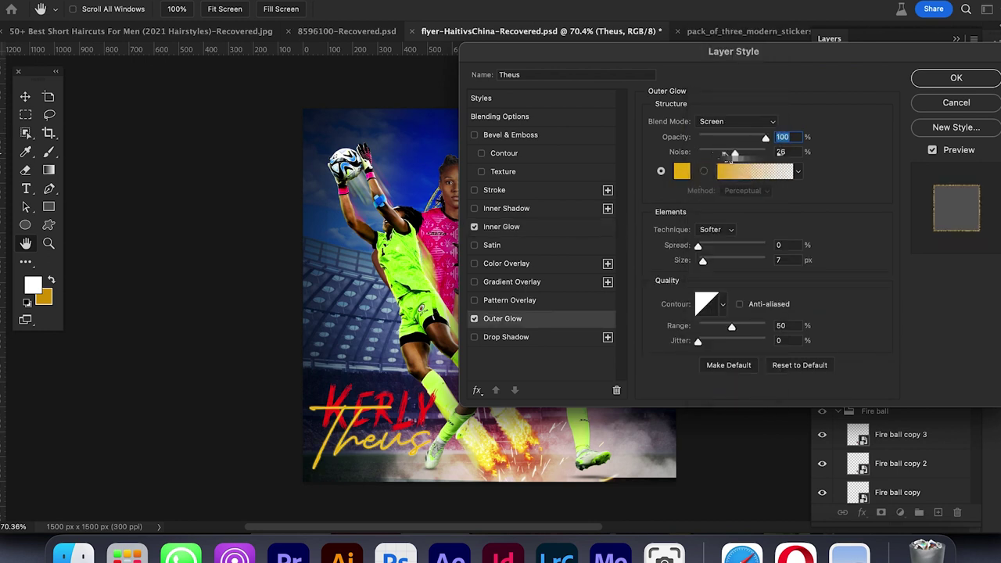
drag(702, 251, 695, 251)
drag(701, 262, 709, 262)
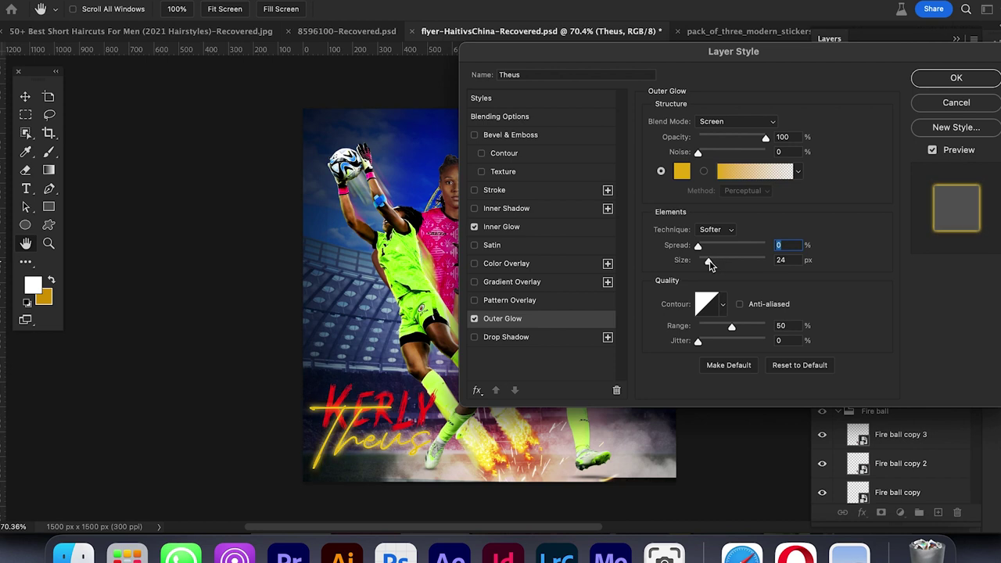
mouse_move(733, 328)
mouse_down()
mouse_move(720, 329)
mouse_move(733, 337)
mouse_up()
Step: Try an Inner Shadow and a 1 px inside Stroke in yellow on the Theus text
click(486, 208)
click(474, 208)
click(474, 191)
click(687, 229)
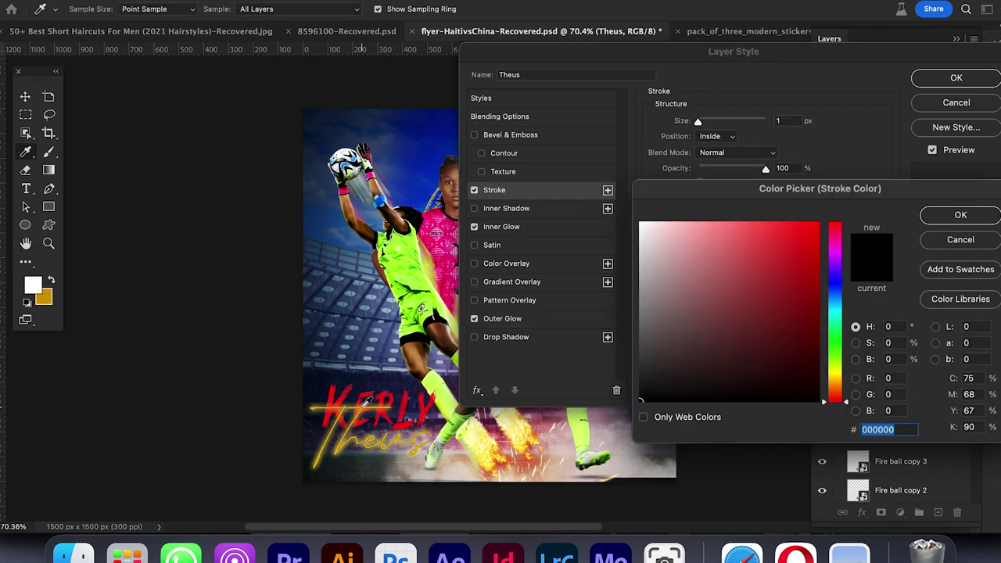
click(367, 401)
click(774, 226)
drag(788, 222, 811, 224)
click(940, 219)
Step: Apply the Theus glow effects and enlarge the Kerly text to 87.07 pt, nudging it up and left above Theus
click(540, 319)
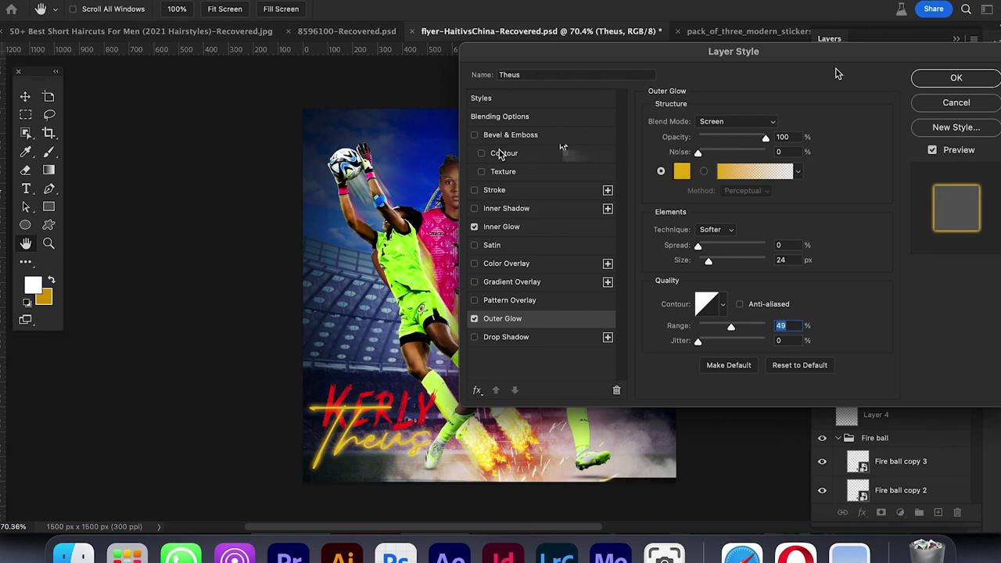
click(956, 77)
click(438, 406)
drag(439, 406, 459, 409)
key(shift+Up)
key(shift+Up)
key(shift+Left)
key(shift+Left)
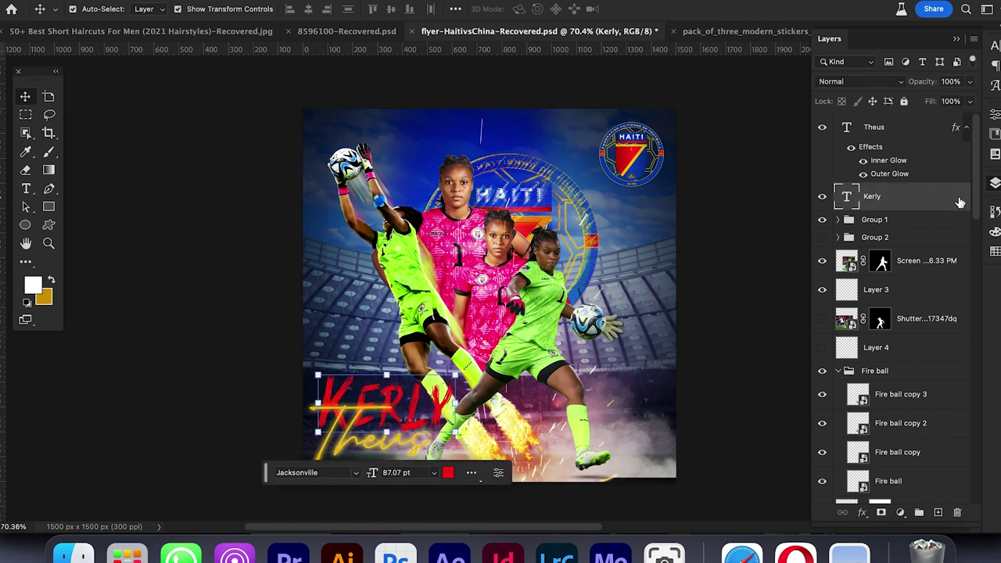
Step: Add a Drop Shadow to the Kerly text with 90% opacity, 10 px distance and 29 px size
double_click(959, 200)
click(514, 337)
drag(722, 142, 749, 142)
mouse_move(700, 186)
mouse_down()
mouse_move(709, 185)
mouse_move(709, 215)
mouse_move(705, 188)
mouse_up()
drag(748, 142, 758, 142)
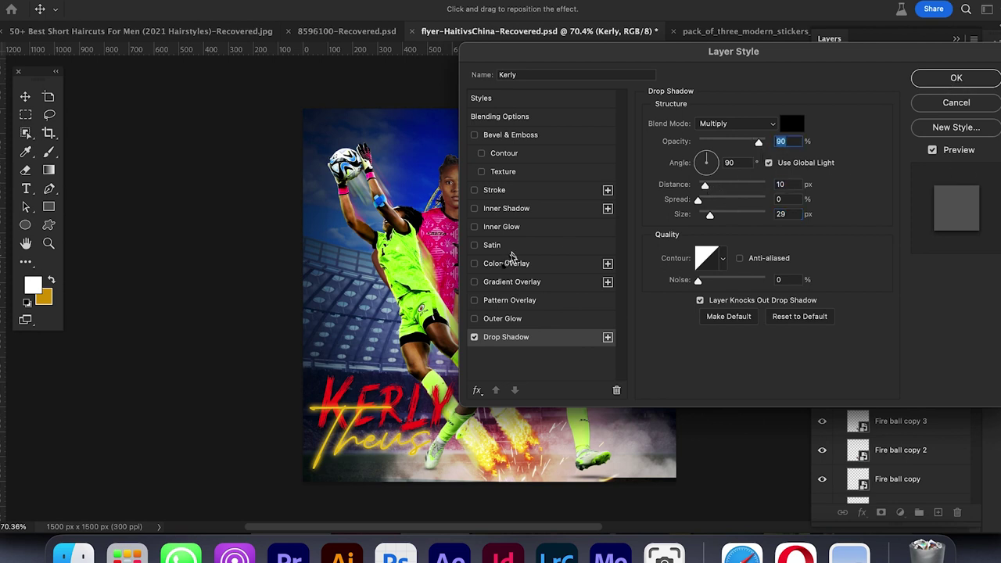
Step: Try a 1 px inside Stroke in a lighter pinkish red on the Kerly text
click(583, 190)
click(683, 225)
click(411, 426)
drag(787, 235, 744, 220)
click(960, 214)
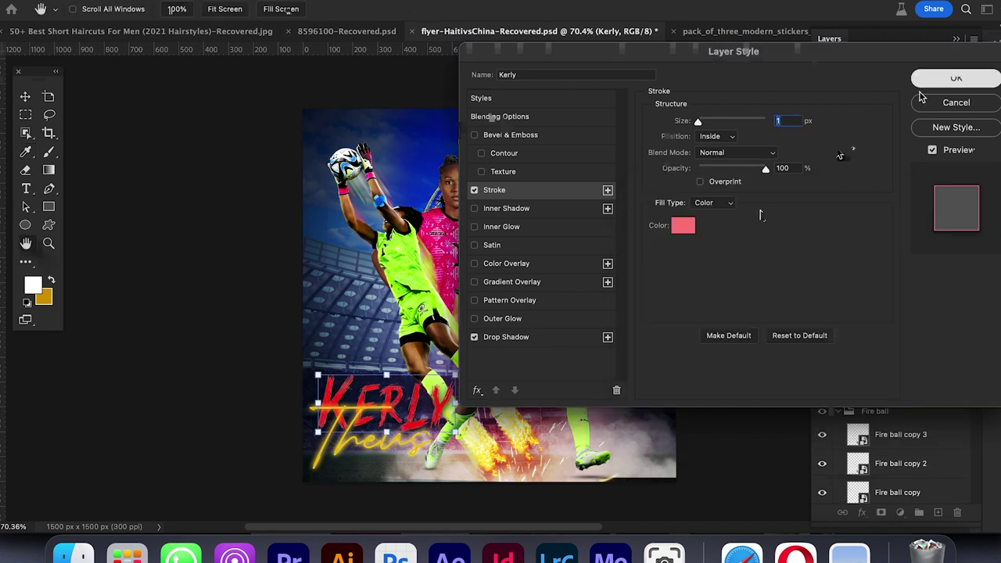
click(953, 77)
Step: Try a blue Outer Glow at 38% opacity on the Kerly text
double_click(946, 198)
click(503, 319)
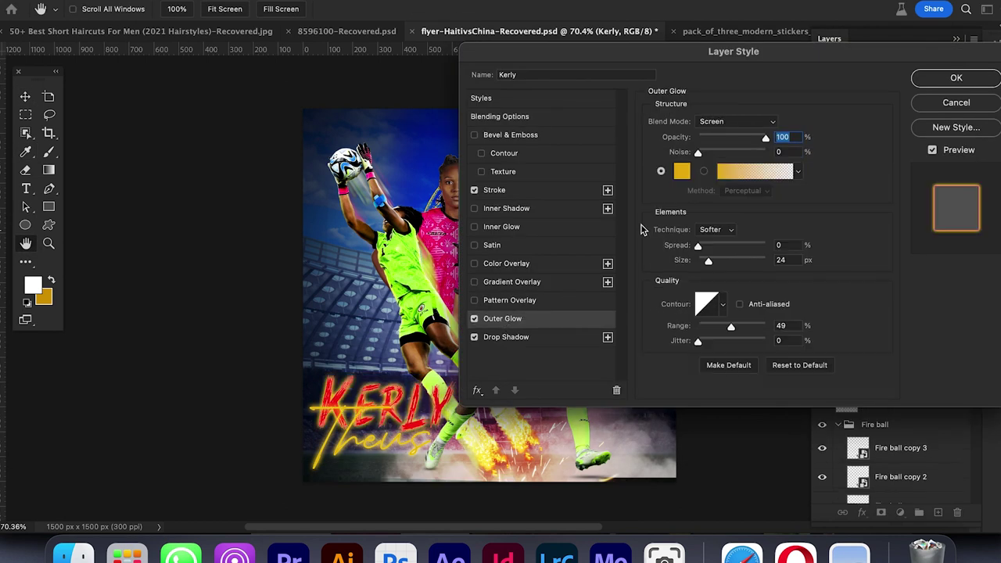
click(682, 170)
click(412, 425)
click(831, 302)
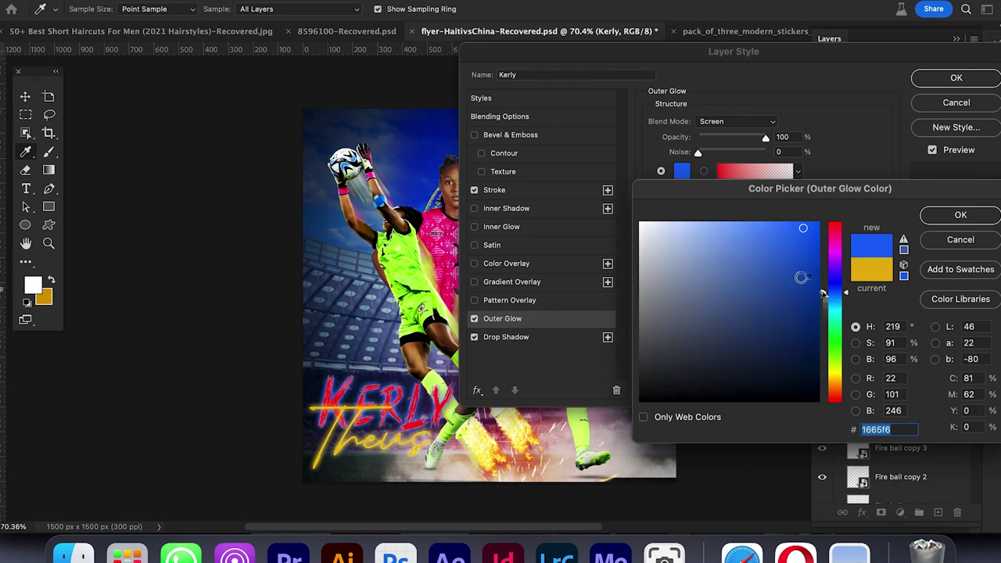
click(961, 214)
drag(766, 138, 724, 141)
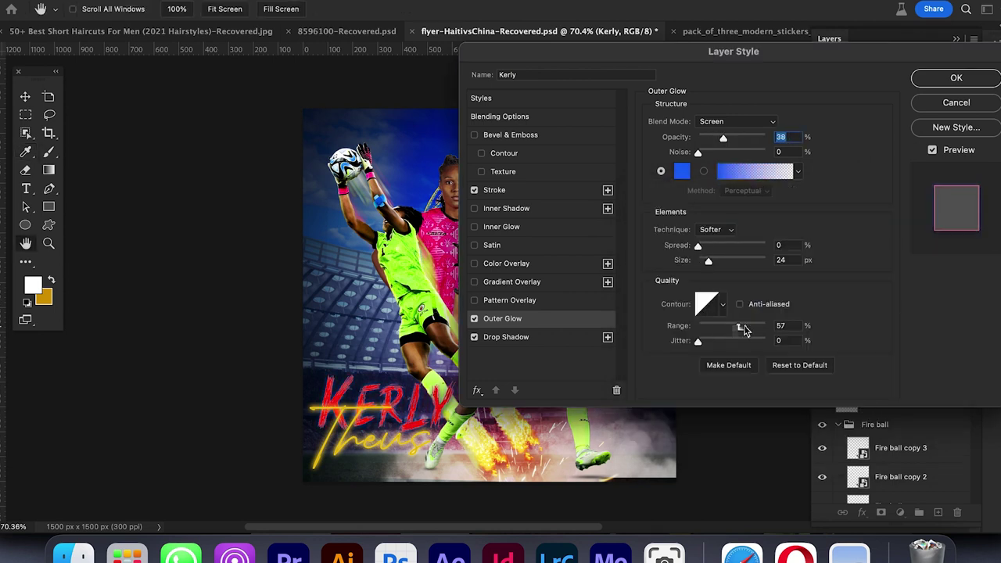
Step: Turn off the Stroke and Outer Glow on the Kerly text and apply the layer style
click(493, 190)
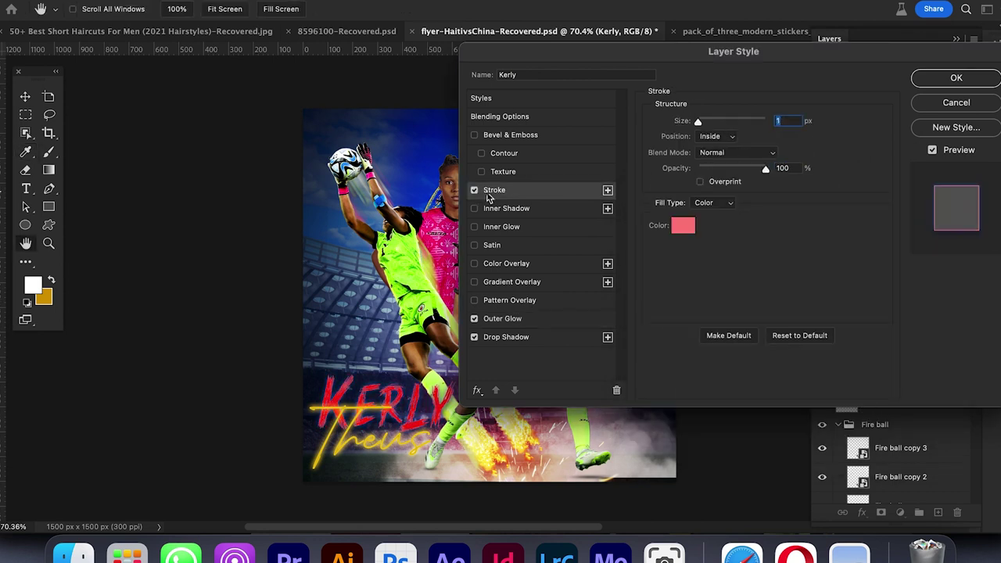
click(475, 191)
click(475, 319)
click(956, 79)
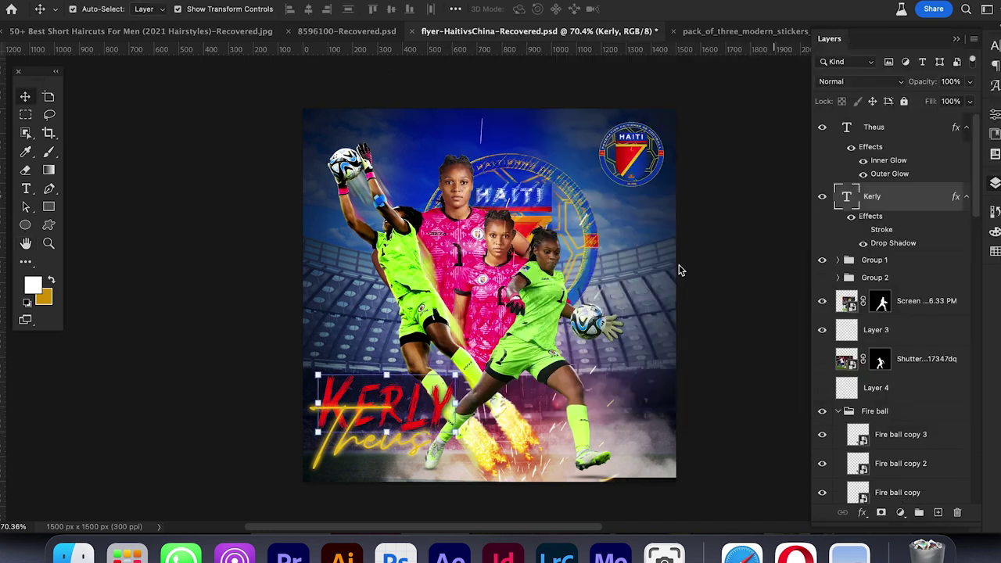
Step: Scale down the Theus text and center it over the lower part of Kerly
click(391, 443)
drag(370, 472, 370, 455)
drag(388, 436, 393, 432)
key(Return)
click(740, 259)
Step: Try white on the Kerly text and settle on a bright, fully saturated red
click(332, 388)
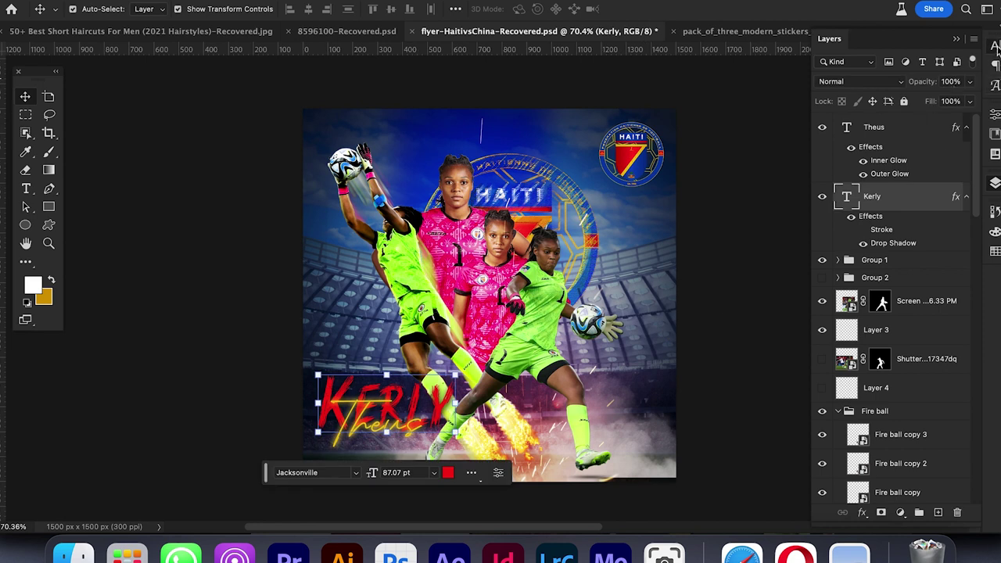
click(993, 47)
click(958, 128)
click(640, 223)
click(946, 215)
click(958, 128)
click(818, 223)
click(963, 215)
Step: Shrink the small Haiti logo and place it near the flyer's upper-right corner
scroll(739, 384, down, 2)
click(725, 390)
click(628, 126)
drag(665, 128, 614, 107)
click(718, 169)
drag(616, 125, 594, 109)
key(Return)
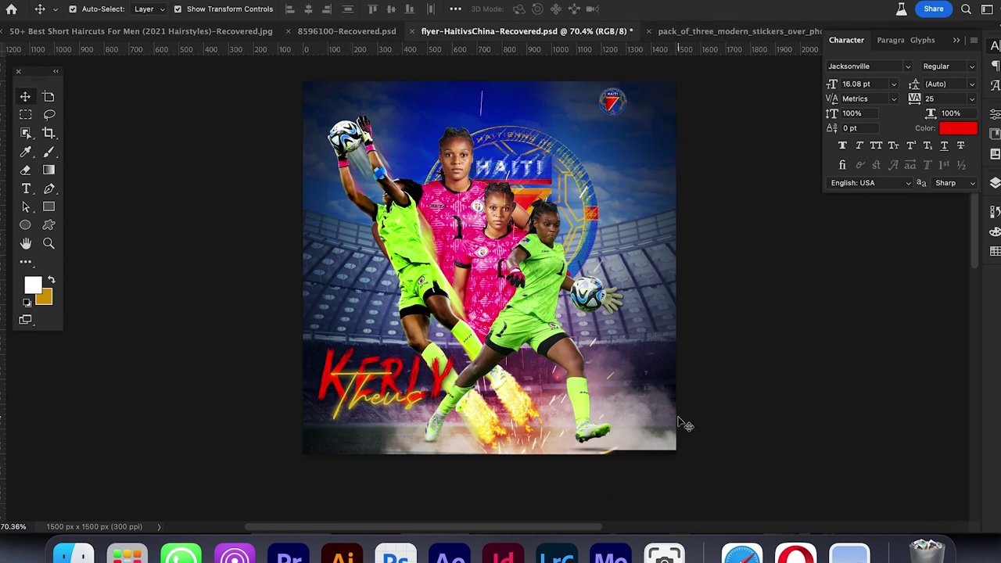
Step: Merge the ball-throwing goalkeeper's cut-out and its mask into a single rasterized layer
click(550, 274)
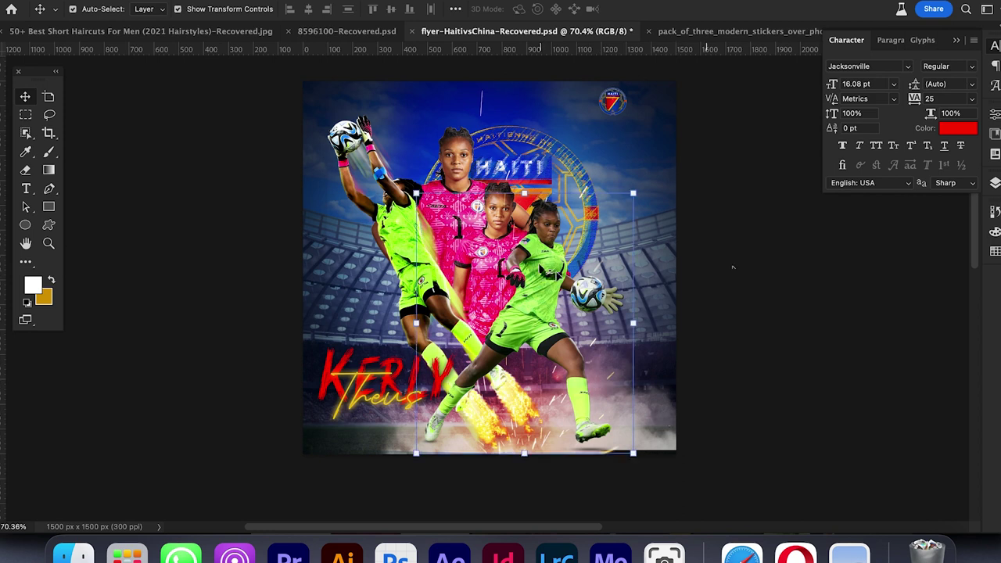
click(994, 182)
right_click(913, 311)
click(842, 368)
click(27, 172)
click(760, 306)
click(526, 216)
Step: In the Camera Raw Filter, set the goalkeeper's Exposure to +0.60, Contrast to +45 and Highlights to +50, and lower Shadows and Blacks
key(super+shift+a)
click(743, 225)
drag(805, 263, 841, 316)
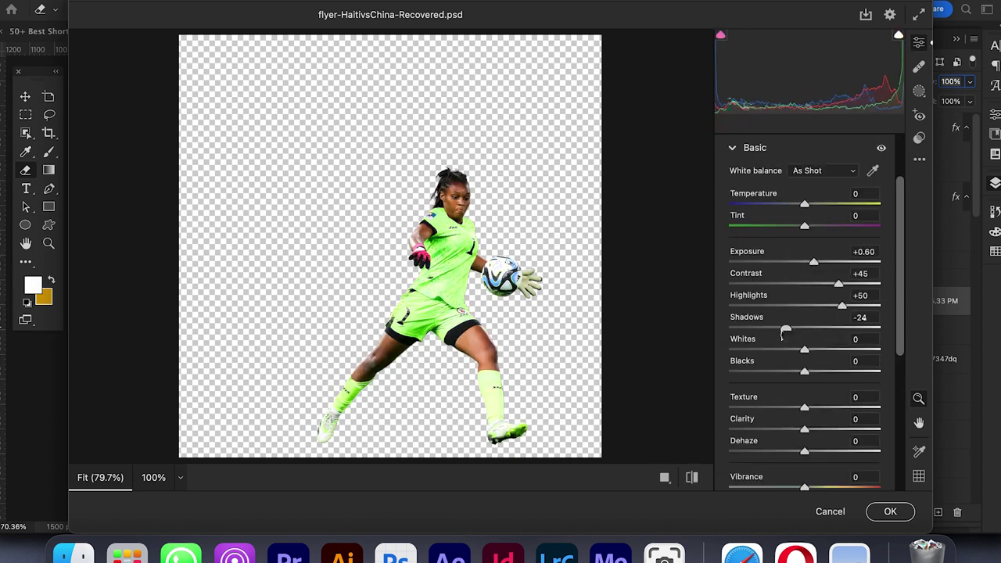
drag(803, 373, 782, 375)
Step: Adjust the goalkeeper's curve to Highlights +16, Lights +30 and Darks -18, and apply the Camera Raw Filter
scroll(824, 409, down, 1)
mouse_move(805, 425)
mouse_down()
mouse_move(821, 426)
mouse_move(816, 397)
mouse_move(812, 418)
mouse_move(827, 416)
mouse_move(792, 439)
mouse_up()
scroll(819, 429, down, 4)
scroll(818, 430, down, 3)
click(736, 344)
scroll(782, 367, down, 5)
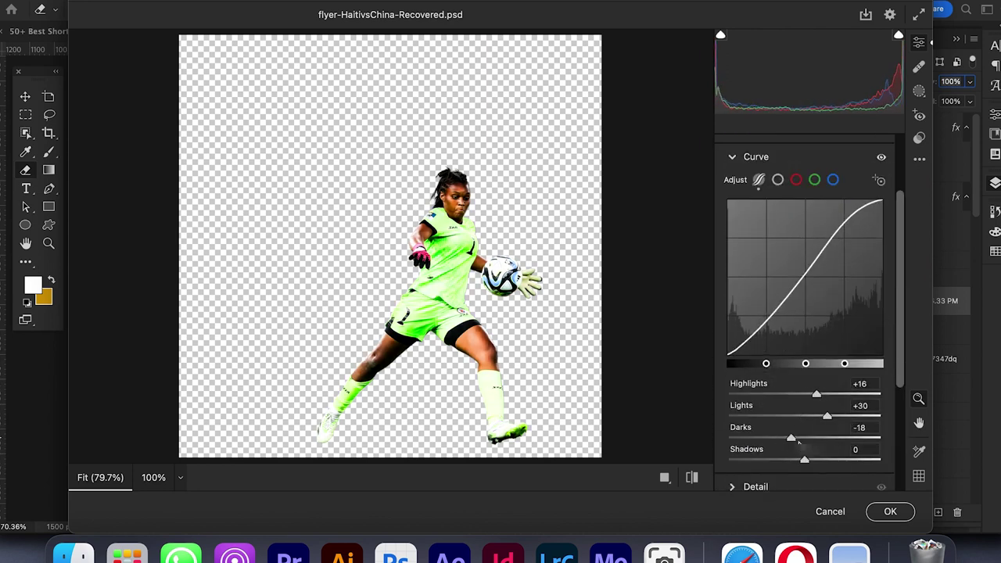
scroll(799, 461, down, 2)
click(762, 409)
drag(730, 314, 737, 315)
click(889, 512)
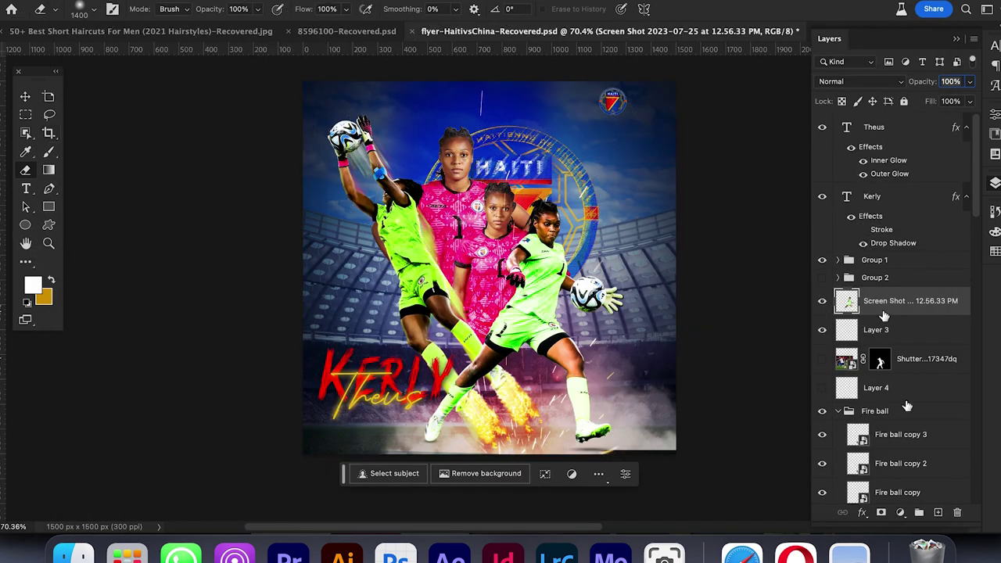
Step: Add a new layer clipped to the goalkeeper layer and set up a 19 px Soft Round brush
click(938, 513)
click(49, 152)
right_click(605, 213)
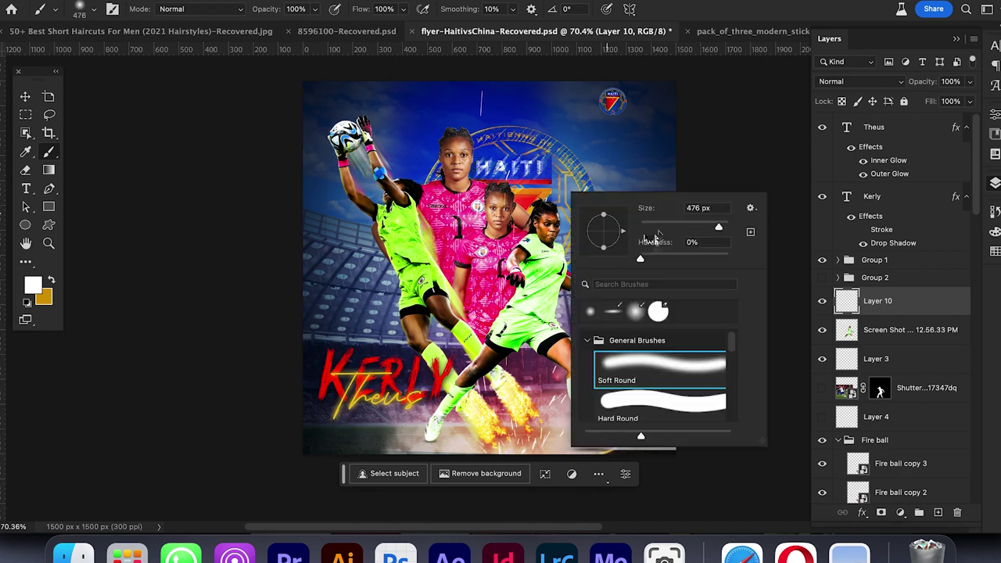
scroll(604, 247, up, 5)
click(527, 220)
drag(662, 225, 613, 246)
right_click(560, 229)
click(519, 229)
key(super+0)
alt+click(878, 316)
Step: Paint white rim light along the ball-throwing goalkeeper's arm, glove and body edge on the layer clipped to her
scroll(500, 219, up, 8)
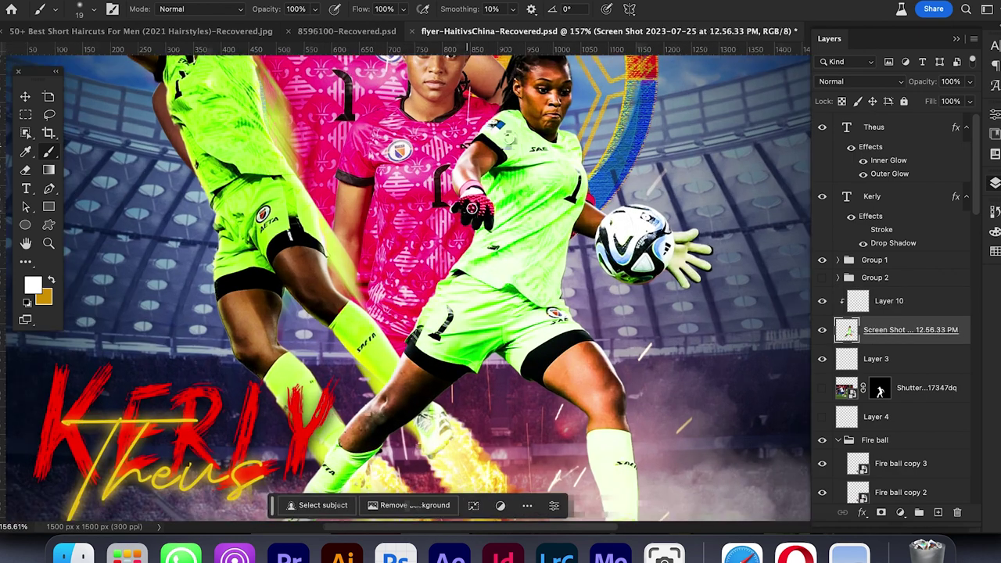
drag(502, 183, 434, 256)
key(super+z)
click(878, 301)
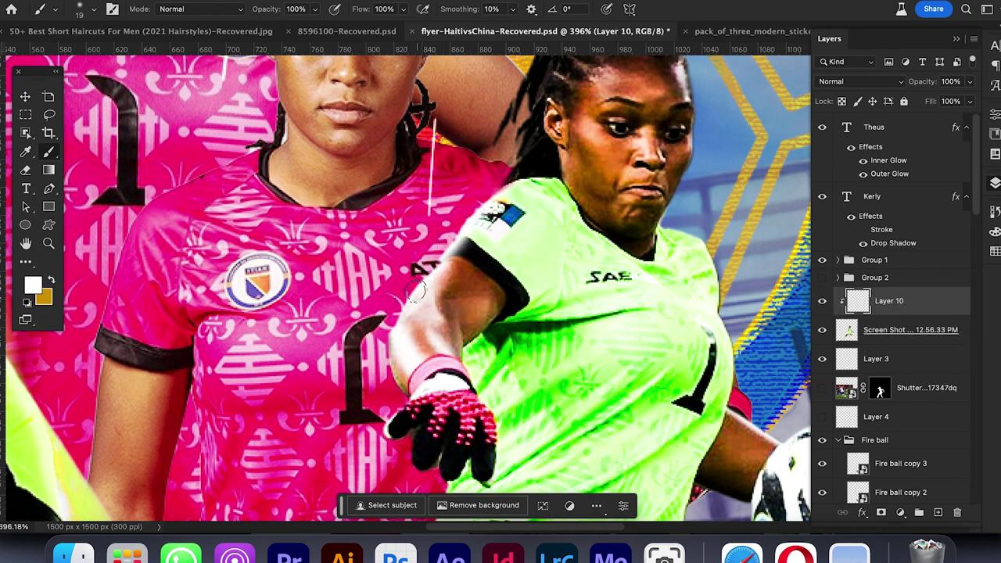
drag(427, 365, 476, 283)
scroll(442, 354, down, 5)
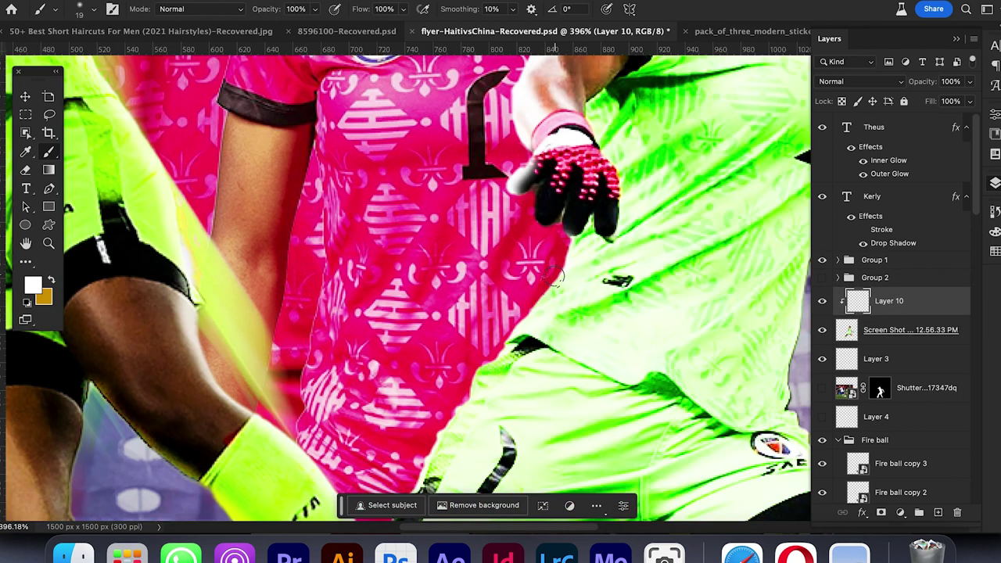
scroll(465, 381, down, 5)
drag(444, 325, 430, 370)
drag(429, 370, 500, 169)
Step: Enlarge the brush to 25 px and paint white rim light along the goalkeeper's shorts and rear leg
right_click(499, 168)
drag(606, 226, 595, 224)
mouse_move(485, 242)
mouse_down()
mouse_move(397, 302)
mouse_move(343, 374)
mouse_up()
drag(330, 369, 484, 105)
right_click(417, 207)
drag(509, 242, 503, 242)
mouse_move(395, 264)
mouse_down()
mouse_move(338, 363)
mouse_move(343, 478)
mouse_up()
drag(637, 112, 420, 344)
Step: Add white rim-light strokes along the remaining outer edges of the goalkeeper's thighs and front leg
scroll(656, 235, up, 5)
drag(569, 185, 399, 305)
scroll(384, 297, right, 5)
drag(628, 159, 706, 292)
scroll(706, 291, down, 6)
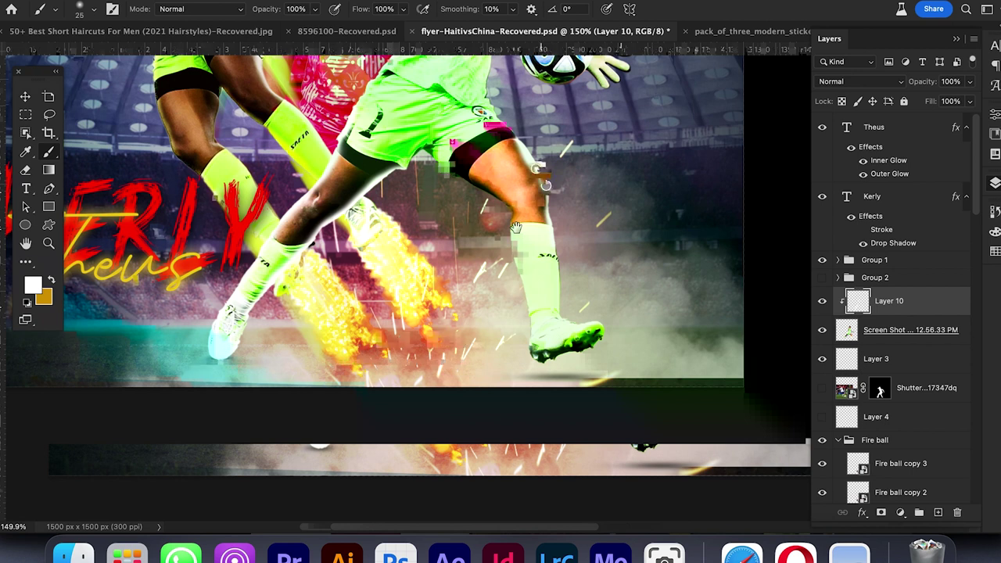
scroll(483, 168, down, 4)
scroll(493, 255, up, 6)
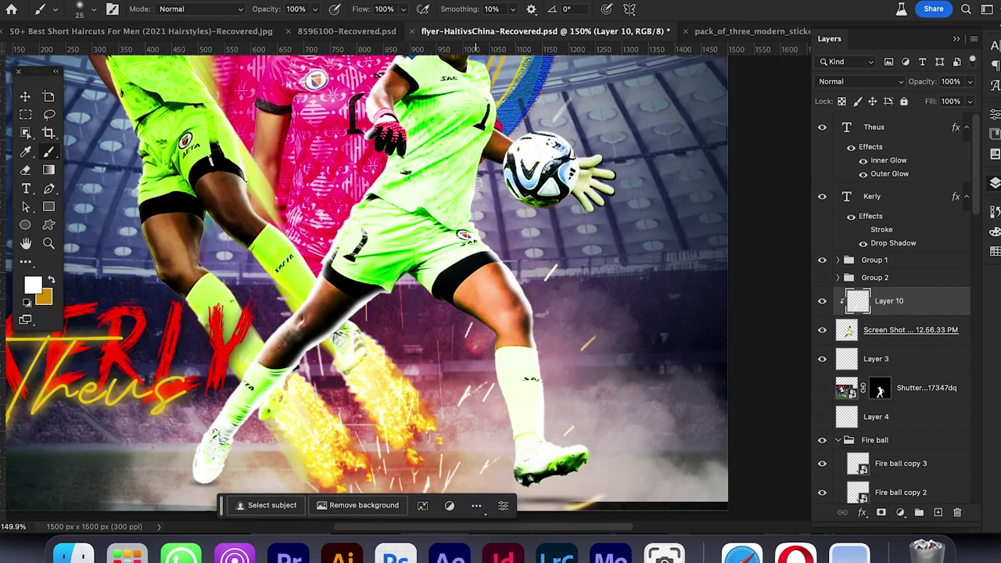
scroll(476, 182, up, 3)
scroll(541, 250, up, 3)
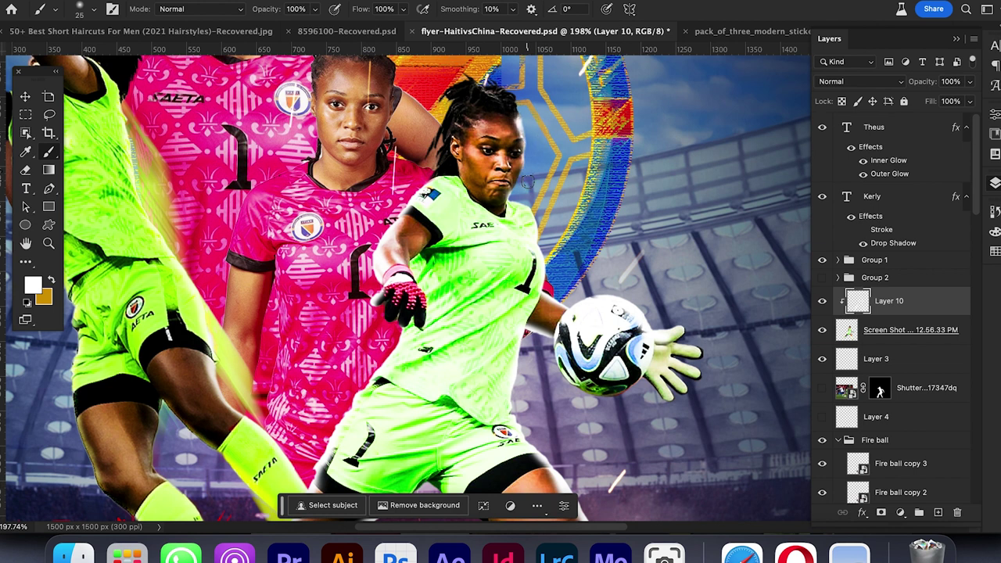
Step: Set the rim-light layer's blend mode to Lighter Color and its opacity to 73%
click(898, 81)
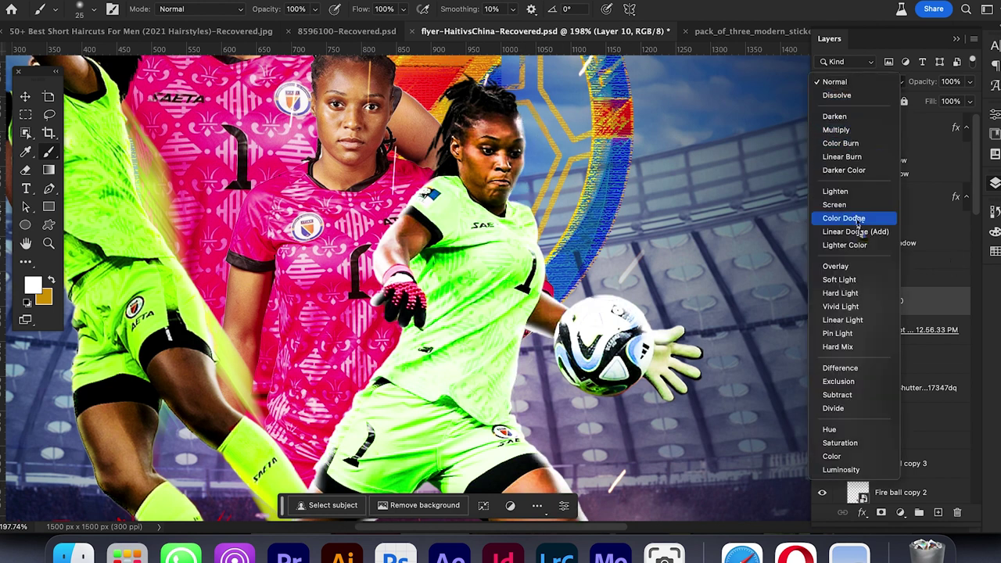
click(858, 244)
drag(925, 100, 953, 101)
Step: Duplicate the rim-light layer, clip the copy to the goalkeeper, and set it to Lighten with 27% fill
key(super+j)
key(alt+super+g)
click(893, 86)
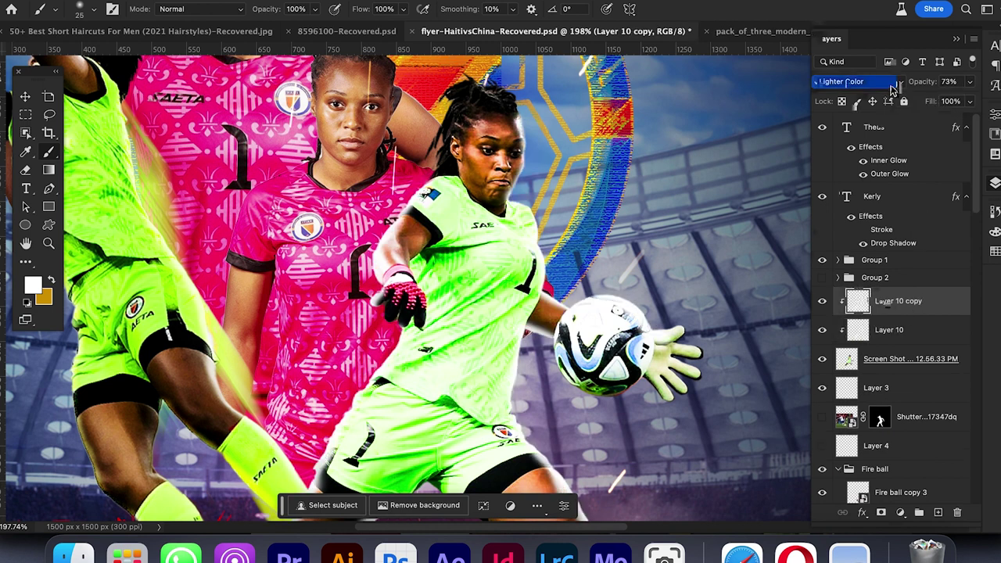
click(840, 24)
drag(939, 120, 921, 122)
key(ctrl+0)
Step: Try the Soft Light and Hard Light blend modes on the duplicated rim-light layer
click(892, 82)
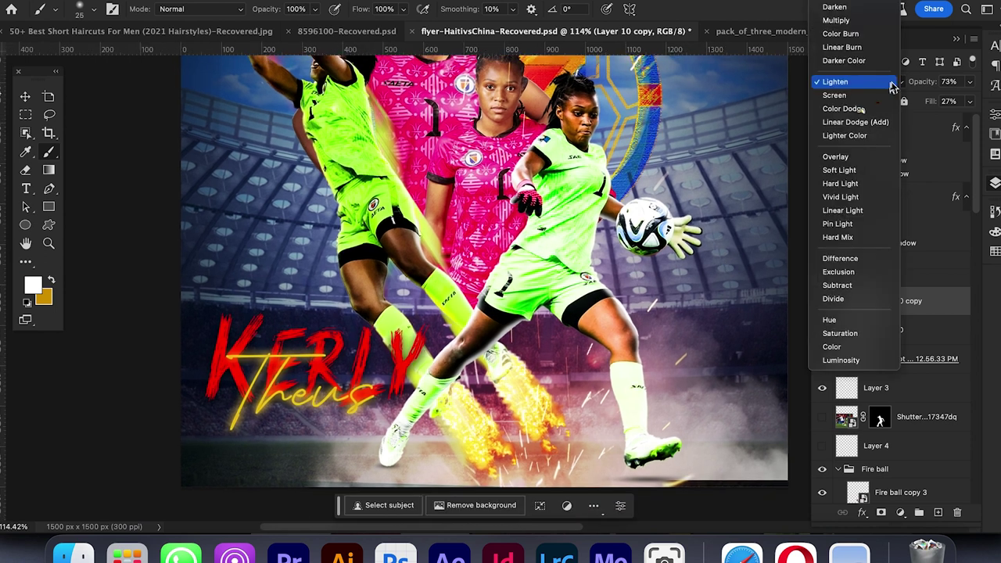
click(855, 171)
click(860, 81)
click(858, 104)
Step: Lower the original rim-light layer's opacity to 22% and hide the layer
click(821, 329)
click(858, 329)
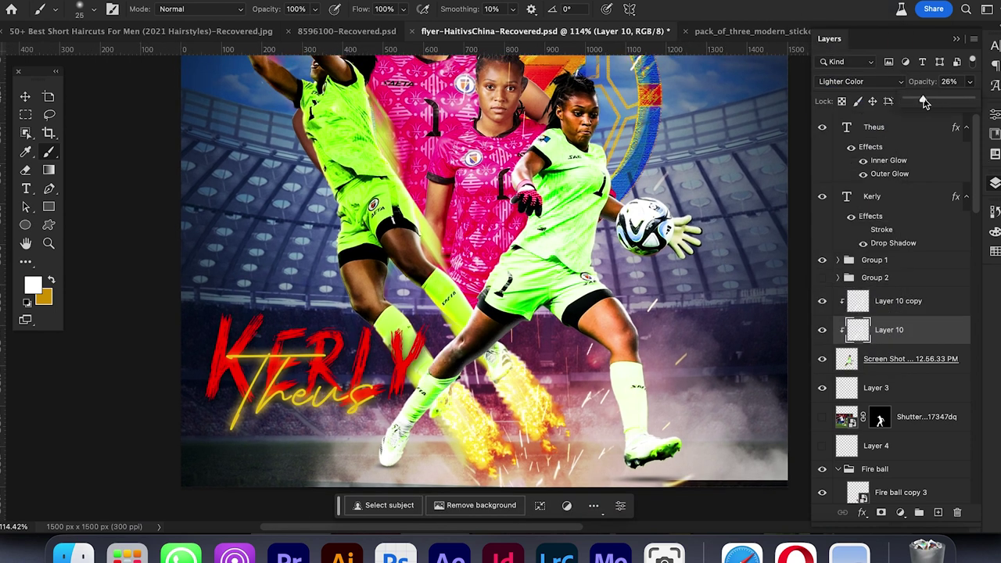
click(822, 329)
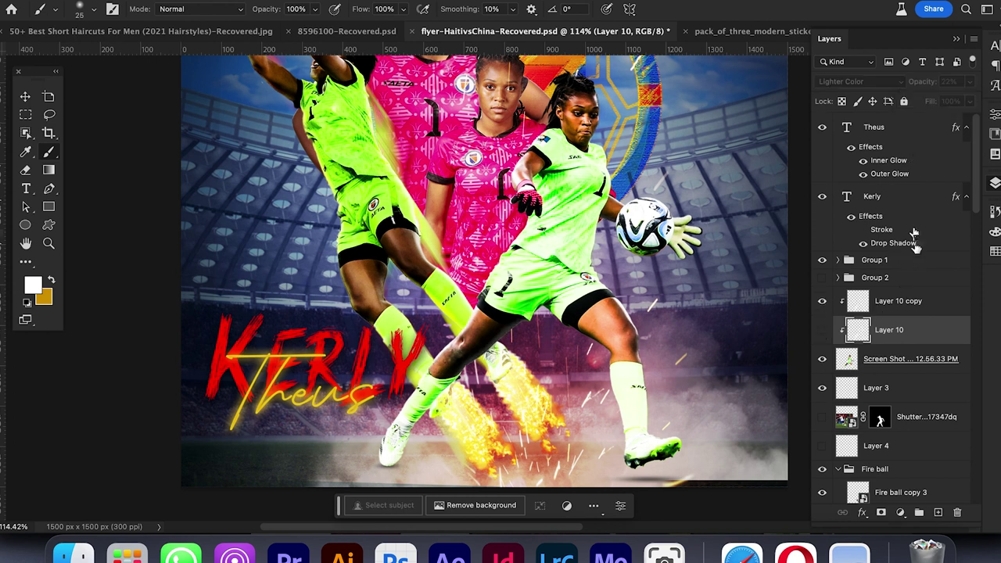
Step: Set the duplicated rim-light layer to Vivid Light with 100% opacity and 59% fill
click(923, 301)
click(860, 82)
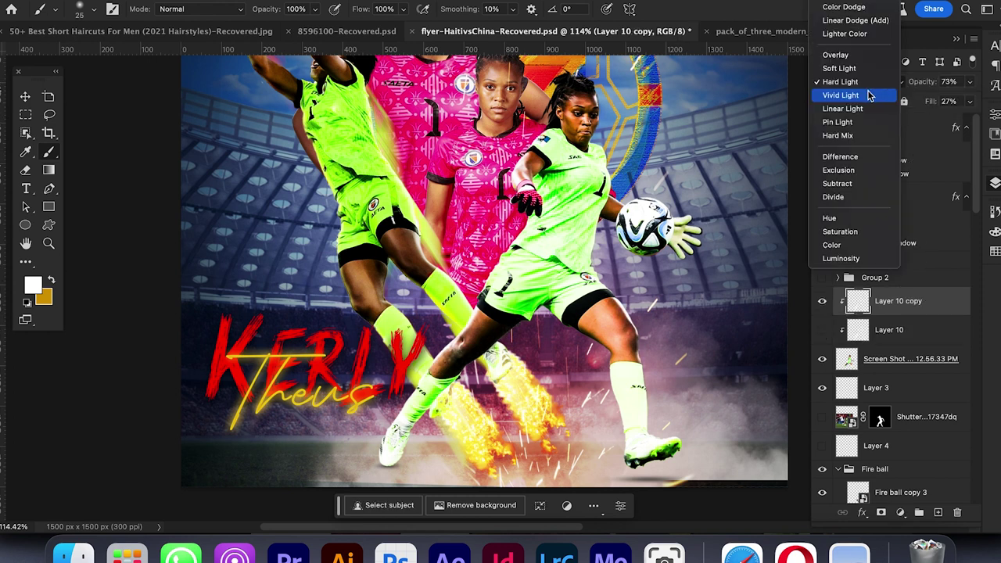
click(869, 95)
drag(969, 101, 946, 123)
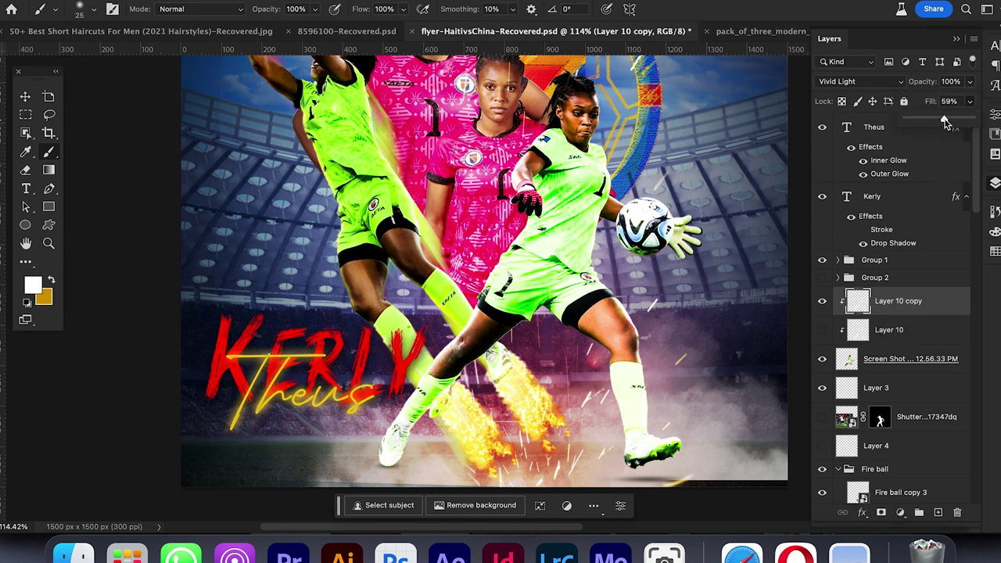
Step: Show the original rim-light layer and set it to Soft Light at 100% opacity, comparing it on and off
click(882, 330)
click(882, 82)
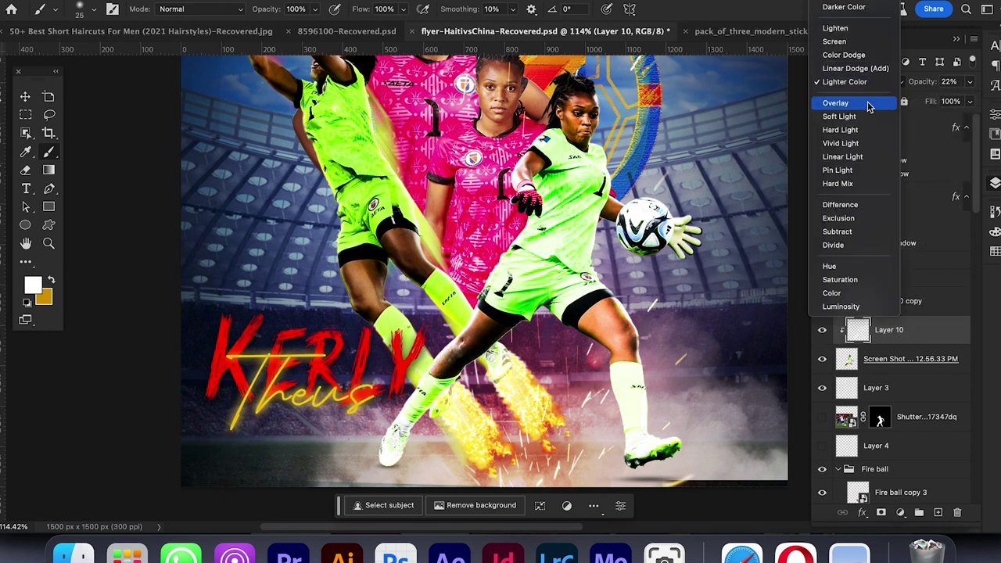
click(860, 116)
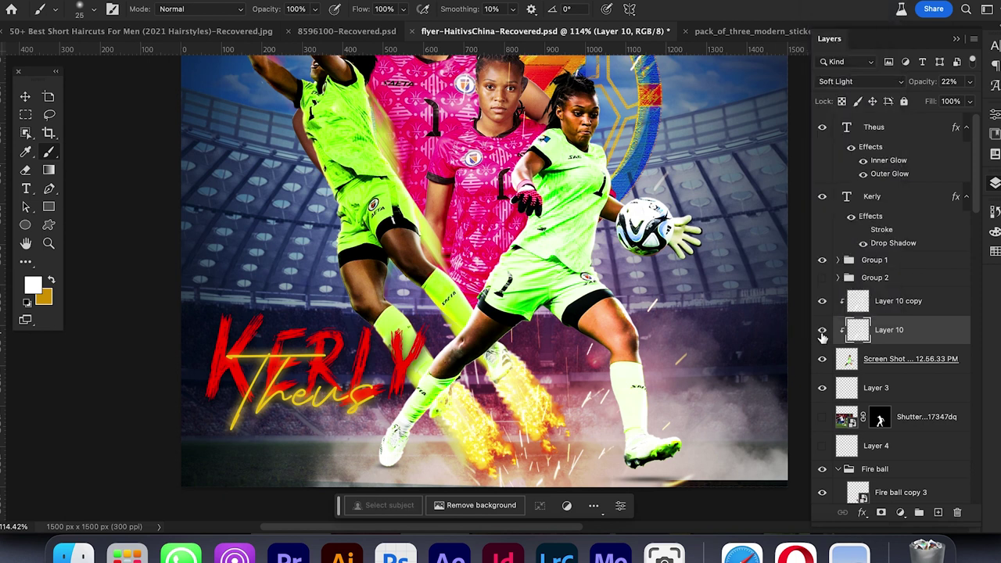
click(823, 331)
click(823, 332)
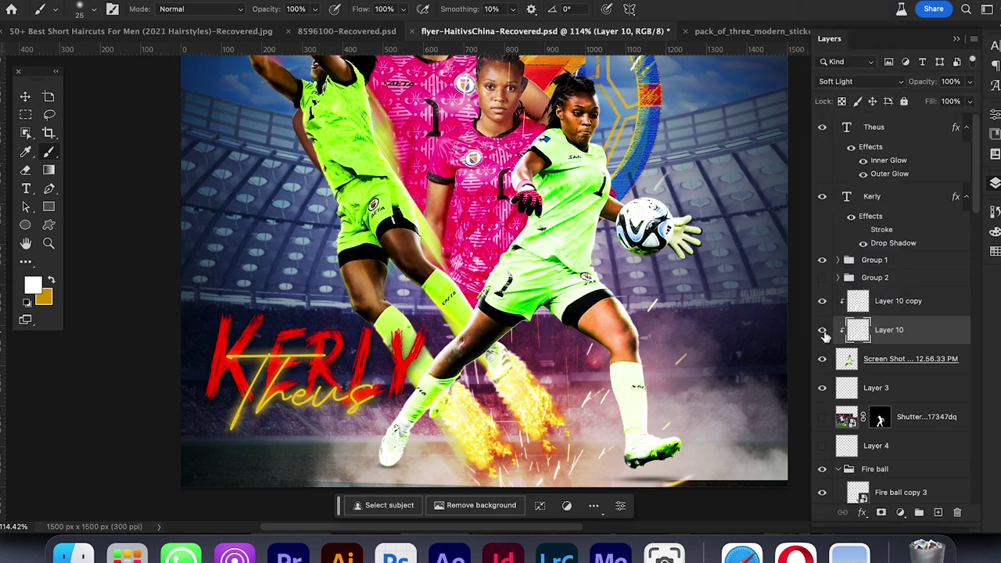
Step: Browse the fonts for the "Kerly" title and change it to Heatwave
scroll(624, 289, down, 5)
scroll(624, 290, up, 1)
scroll(624, 290, down, 1)
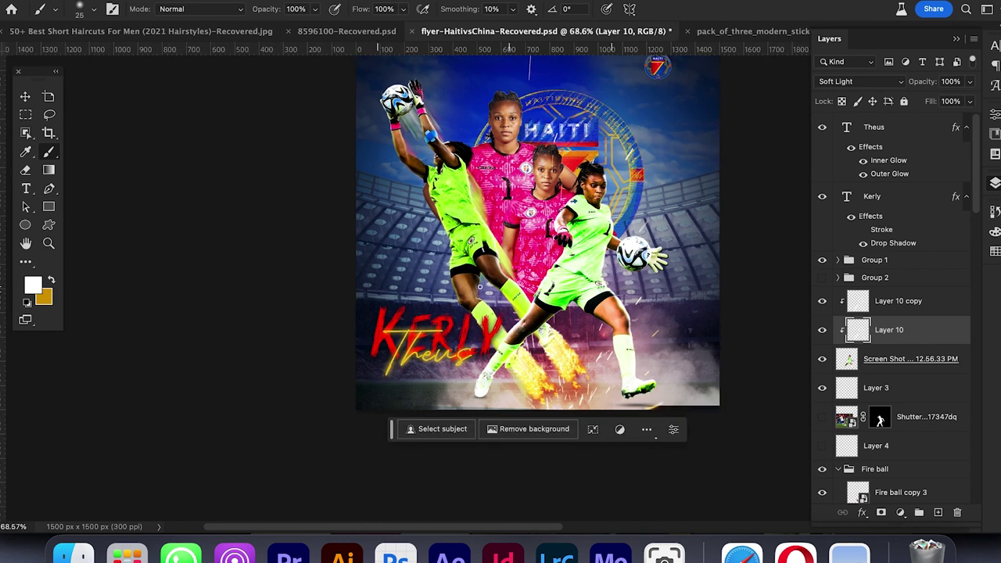
click(25, 97)
click(465, 339)
drag(466, 339, 607, 295)
click(901, 82)
click(995, 47)
click(995, 46)
click(908, 67)
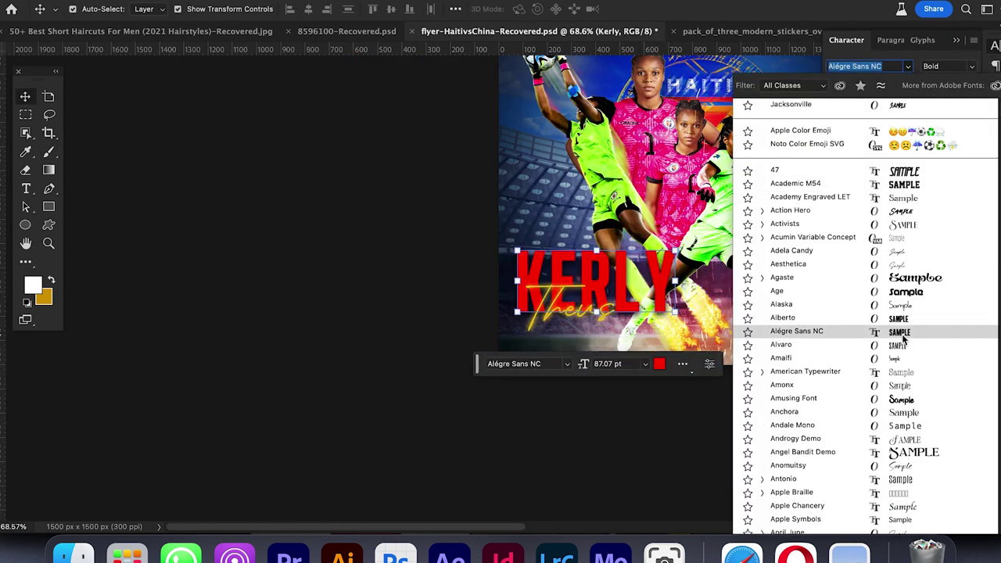
scroll(910, 375, down, 5)
scroll(959, 375, down, 10)
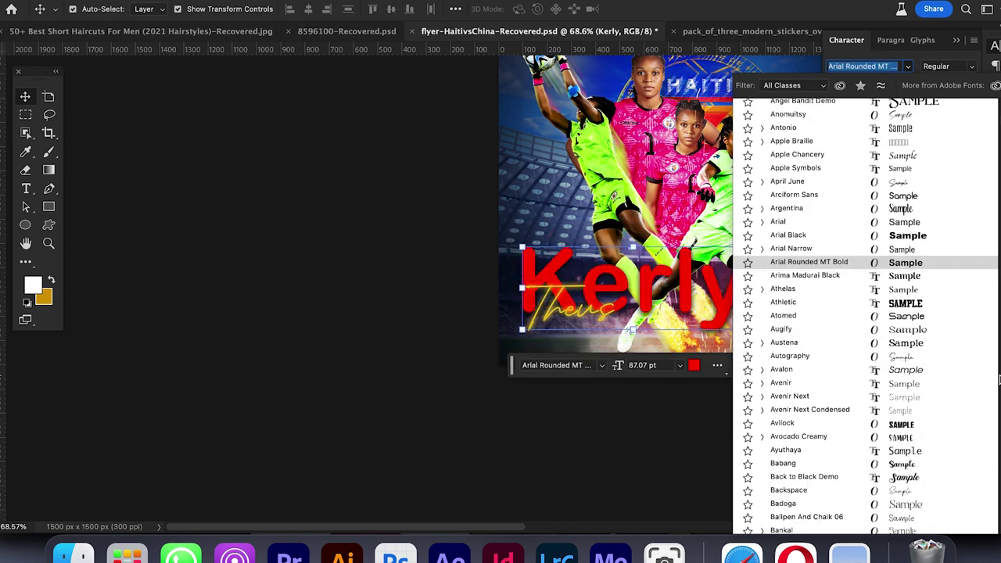
scroll(961, 300, down, 15)
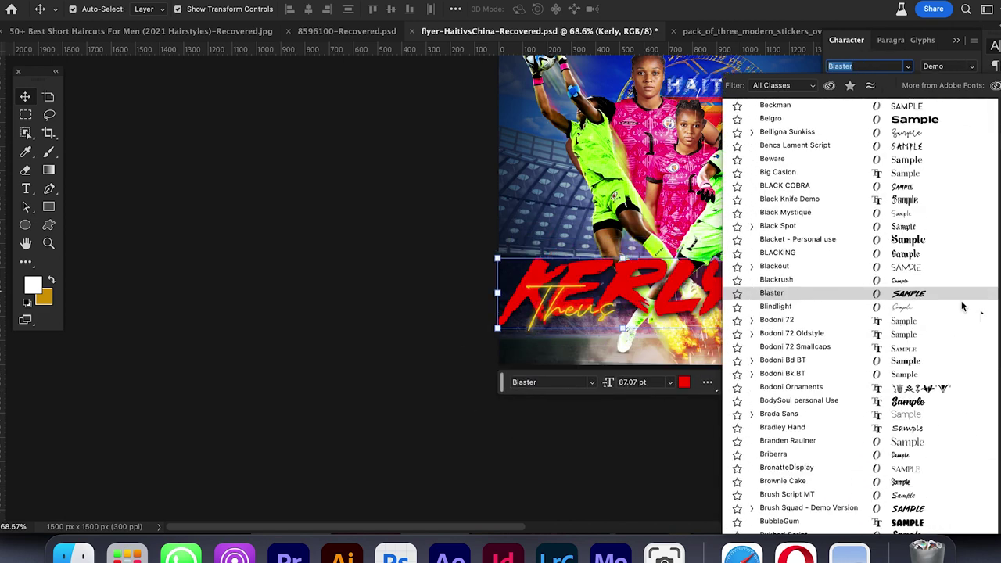
scroll(860, 407, down, 10)
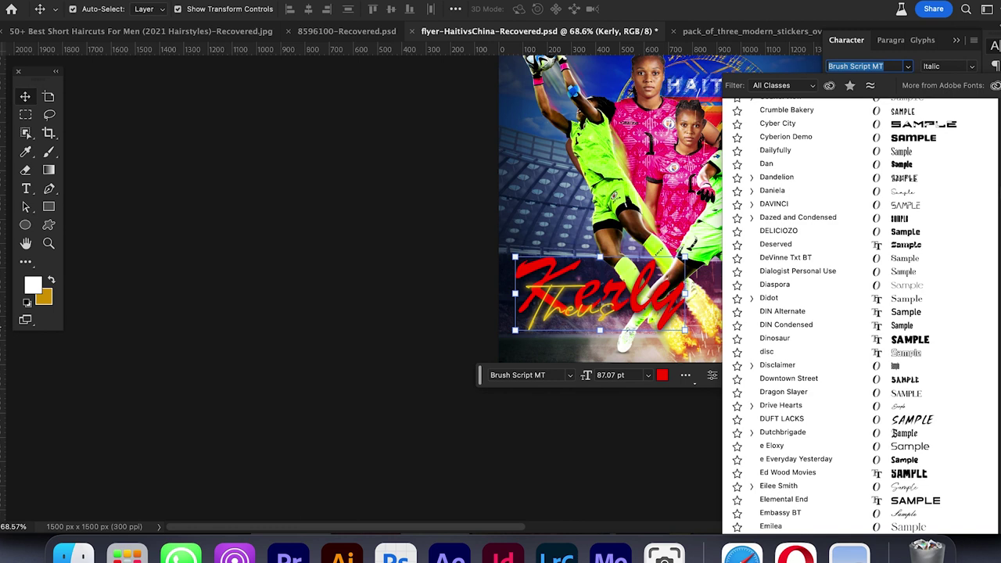
scroll(967, 406, down, 8)
scroll(970, 375, down, 20)
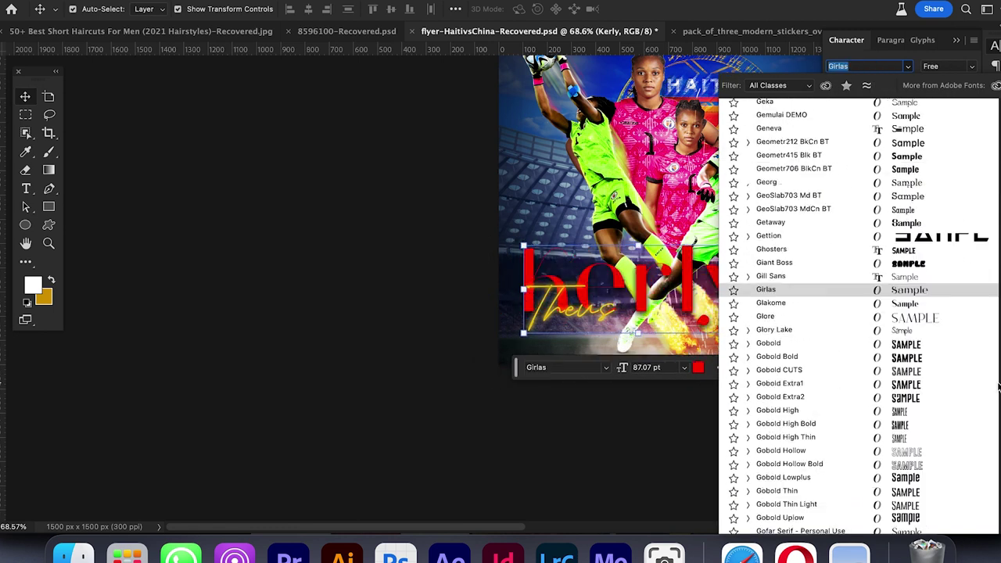
click(928, 378)
Step: Set the tracking of the "Kerly" title to -10
click(972, 99)
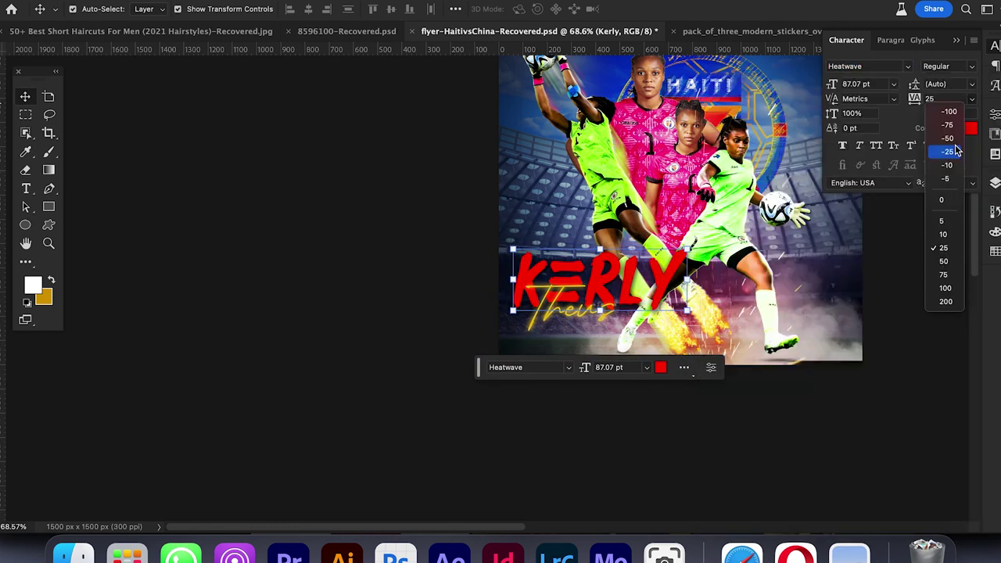
click(949, 152)
click(973, 99)
click(951, 165)
Step: Scale down the "Kerly" and "Theus" texts and overlap them near the flyer's lower-left corner
drag(674, 278, 649, 279)
drag(583, 270, 652, 324)
key(Return)
drag(652, 324, 675, 229)
drag(579, 220, 575, 258)
click(637, 225)
drag(705, 210, 664, 210)
drag(583, 194, 633, 224)
key(Return)
scroll(635, 210, down, 5)
drag(653, 176, 505, 317)
click(817, 338)
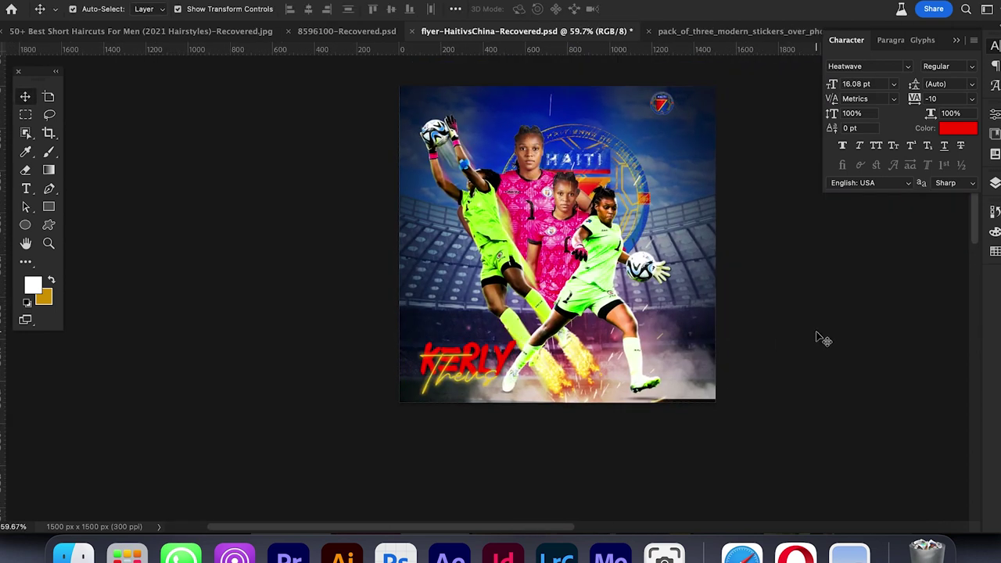
Step: Select the "Kerly" and "Theus" texts together and move them slightly closer to the flyer's corner
scroll(517, 371, up, 3)
drag(518, 372, 548, 329)
click(549, 328)
click(443, 292)
shift+click(490, 302)
drag(490, 301, 474, 309)
click(526, 309)
Step: Recolor the "Kerly" title with a dark blue sampled from the small Haiti logo
click(515, 301)
click(957, 128)
drag(696, 297, 622, 222)
mouse_move(648, 262)
mouse_down()
mouse_move(637, 264)
mouse_move(635, 249)
mouse_up()
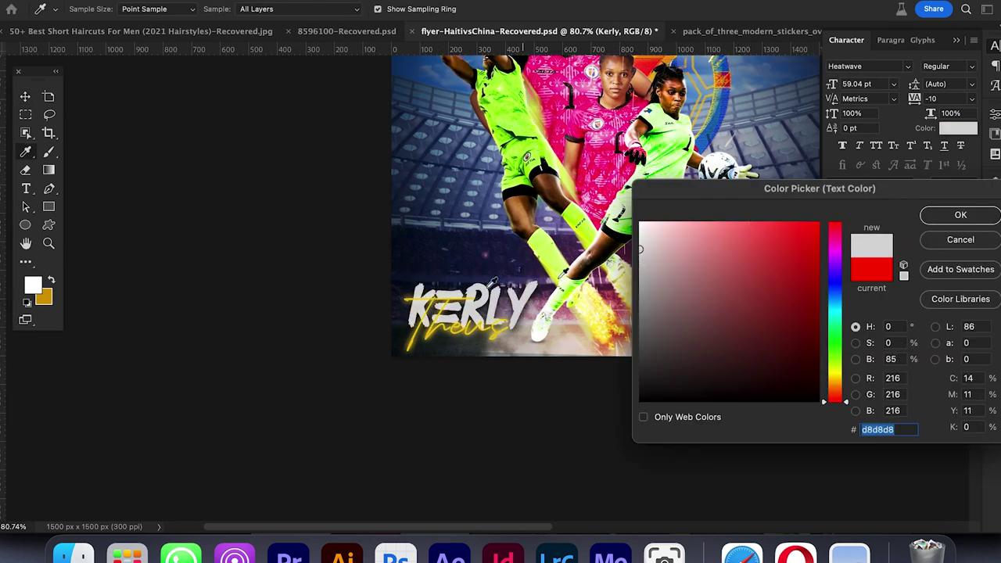
scroll(738, 116, up, 4)
click(743, 74)
click(960, 215)
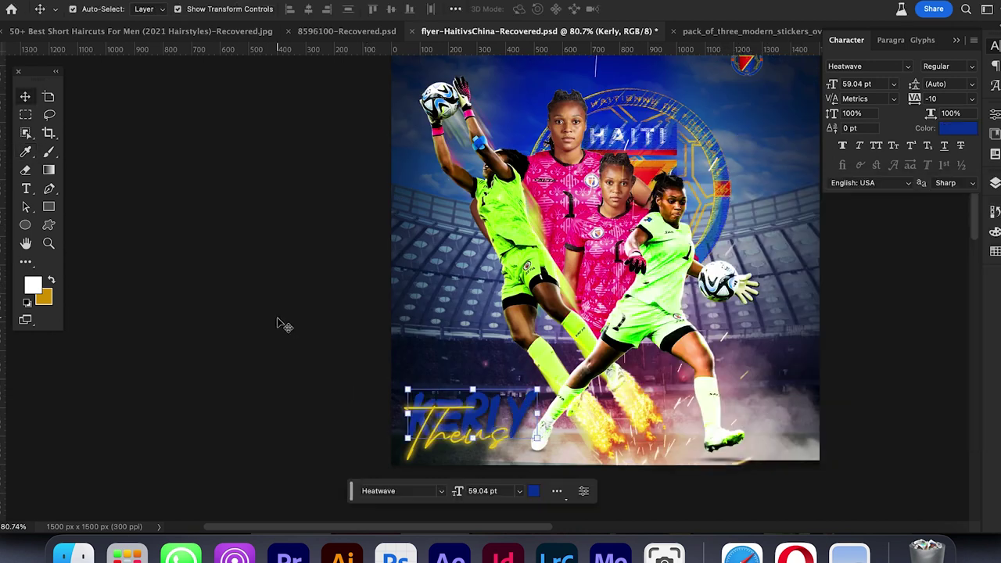
Step: Convert the front pink-shirted player's masked cut-out to a smart object and rasterize it
scroll(756, 298, down, 1)
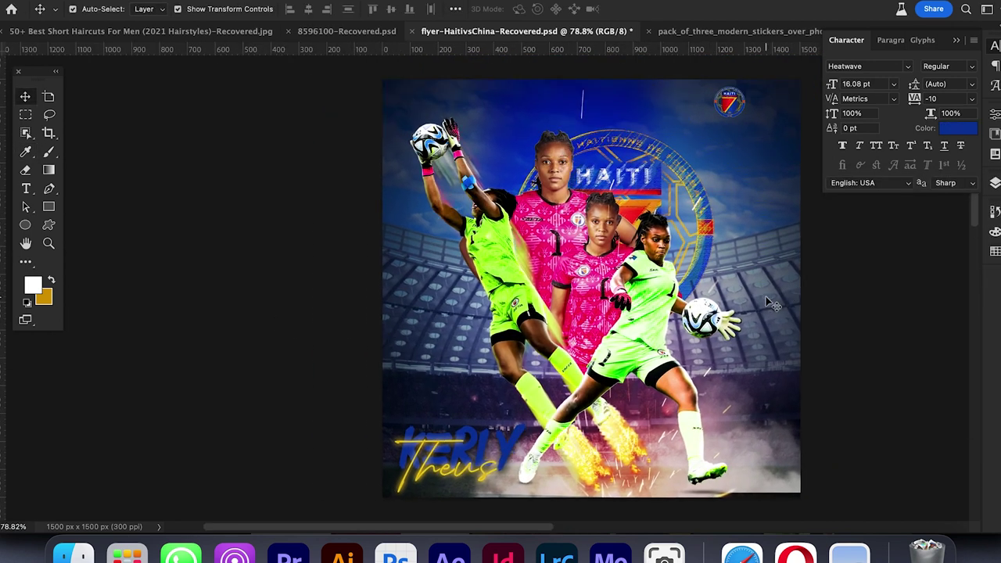
click(610, 234)
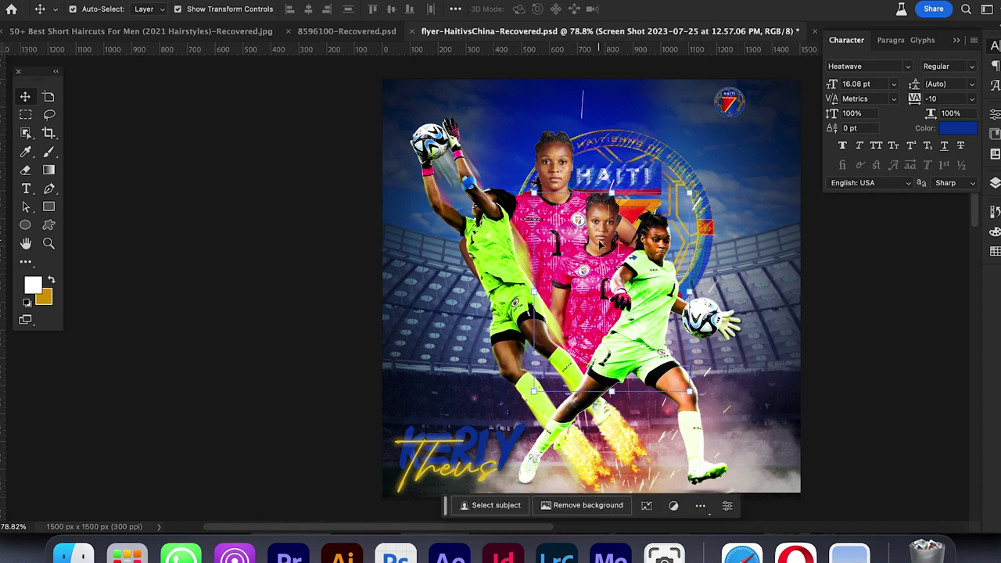
click(995, 182)
right_click(891, 385)
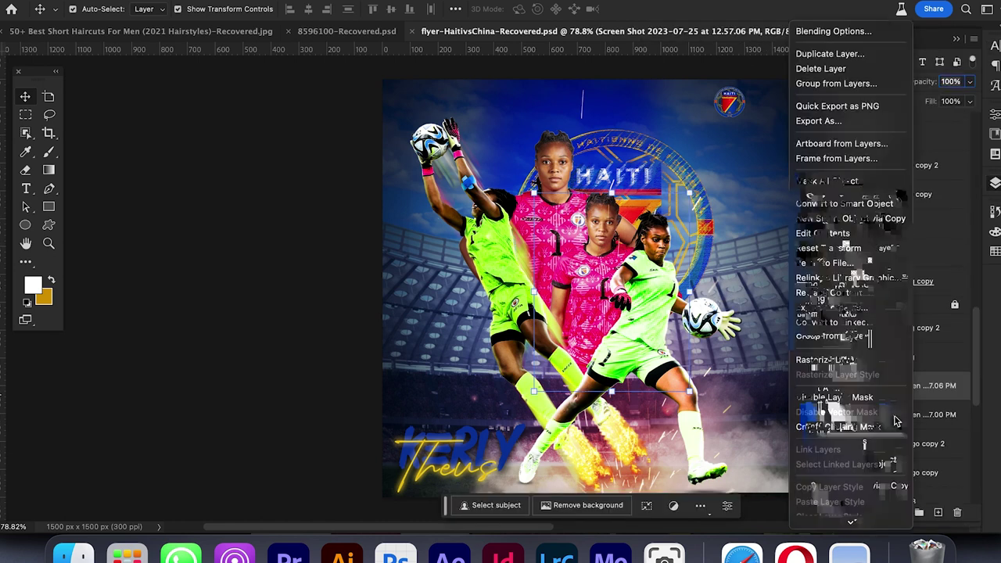
click(856, 201)
key(e)
click(627, 250)
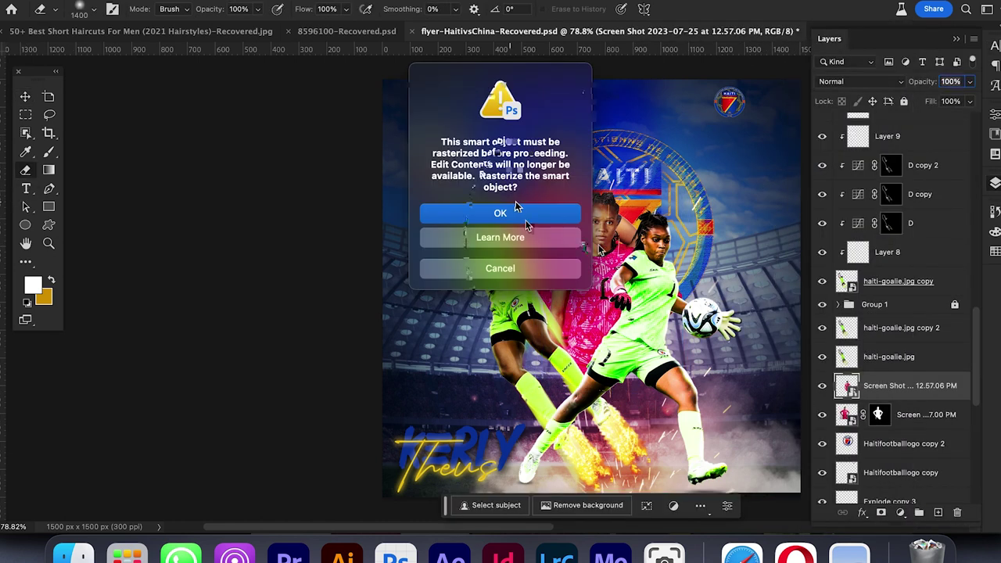
click(516, 211)
Step: In the Camera Raw Filter, raise the curve's Highlights and Lights and lower its Darks and Shadows for the front pink-shirted player
scroll(614, 246, up, 5)
key(super+shift+a)
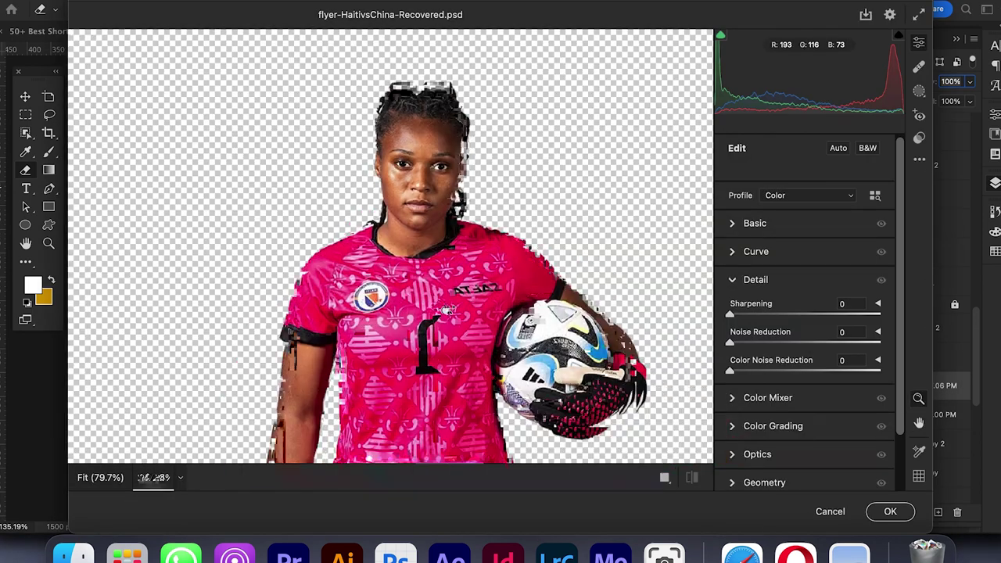
click(733, 253)
scroll(805, 400, down, 2)
drag(805, 399, 820, 400)
drag(805, 422, 820, 421)
drag(805, 443, 790, 444)
drag(805, 466, 798, 467)
Step: Set Exposure +0.40, Contrast -17, Highlights +24, Shadows -27, Whites +22, Blacks -19, Texture +1 and Clarity +11, and apply the filter
scroll(807, 332, up, 10)
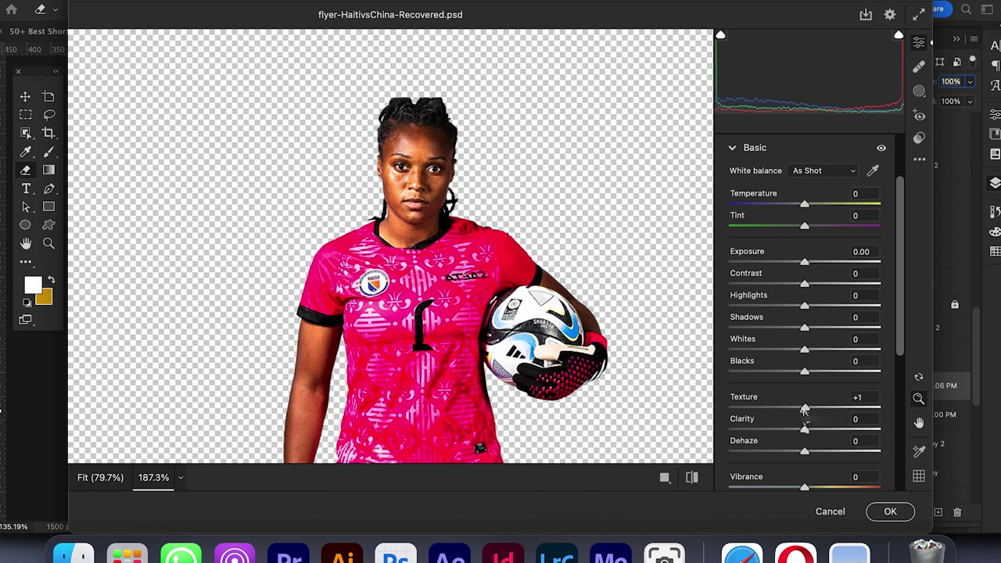
drag(820, 432, 818, 439)
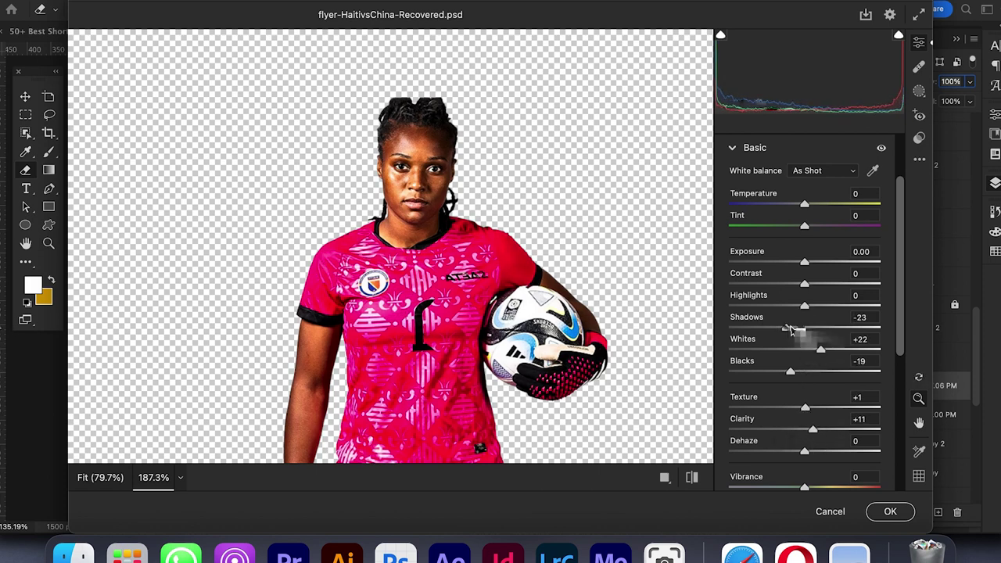
drag(790, 328, 784, 327)
drag(805, 304, 820, 306)
drag(804, 262, 810, 263)
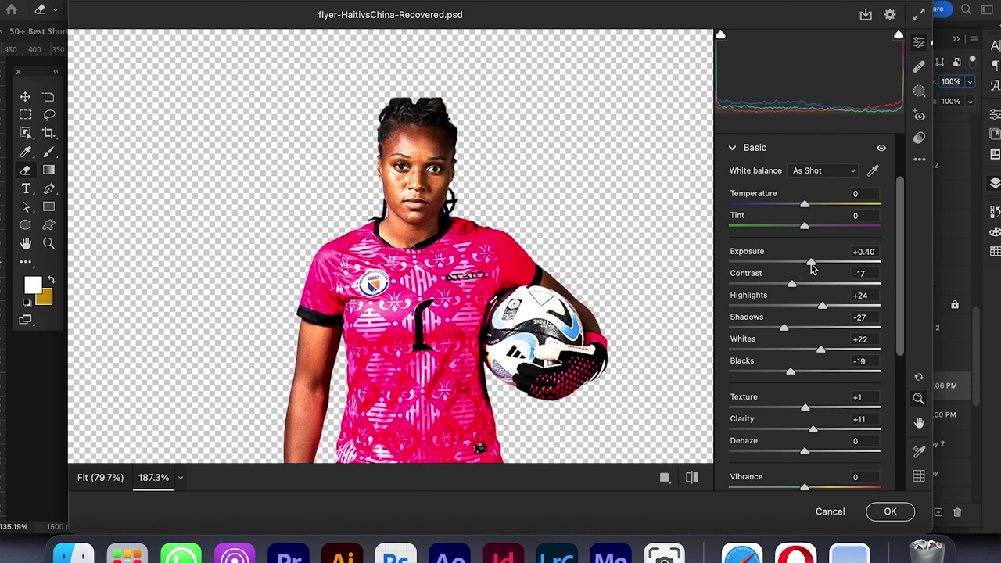
key(Return)
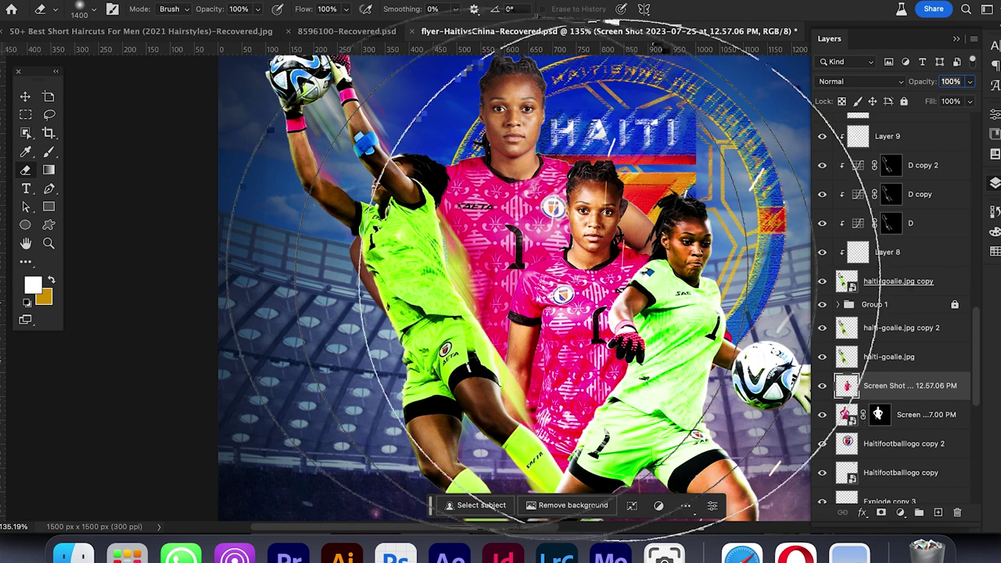
Step: Paint a soft white rim light along the front pink-shirted player's head, neck, shoulders and arm on a new layer clipped to her cut-out
right_click(591, 258)
key(Return)
key(v)
scroll(632, 246, up, 8)
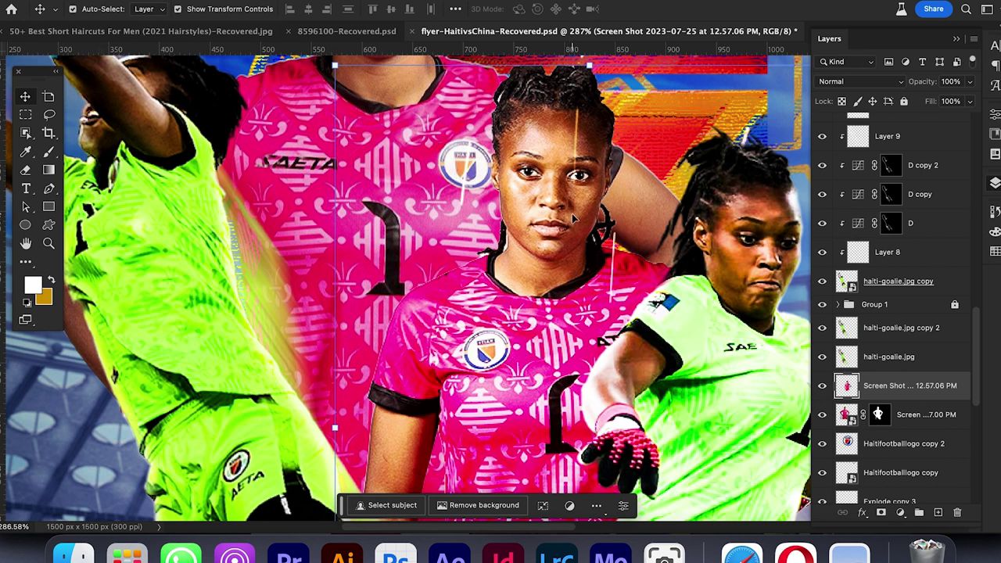
scroll(574, 219, down, 10)
scroll(578, 219, up, 4)
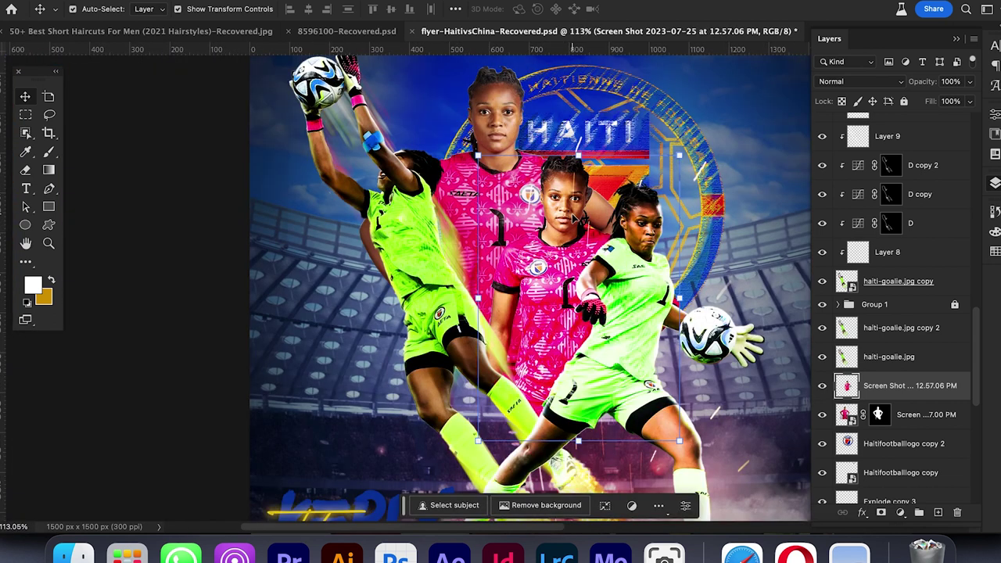
scroll(495, 199, up, 5)
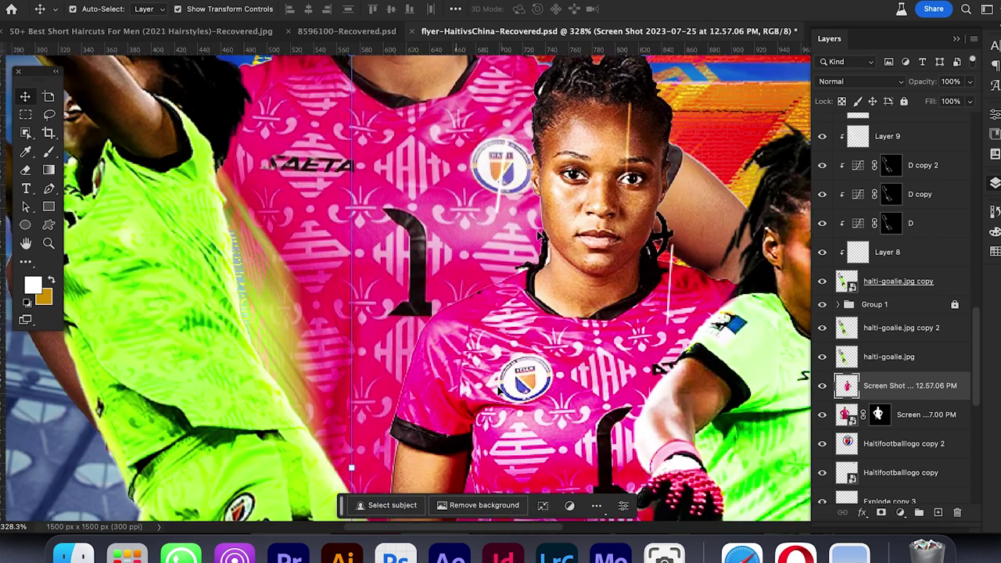
key(b)
click(937, 512)
mouse_move(429, 455)
mouse_down()
mouse_move(458, 290)
mouse_move(592, 121)
mouse_move(637, 297)
mouse_move(468, 194)
mouse_up()
drag(599, 148, 663, 209)
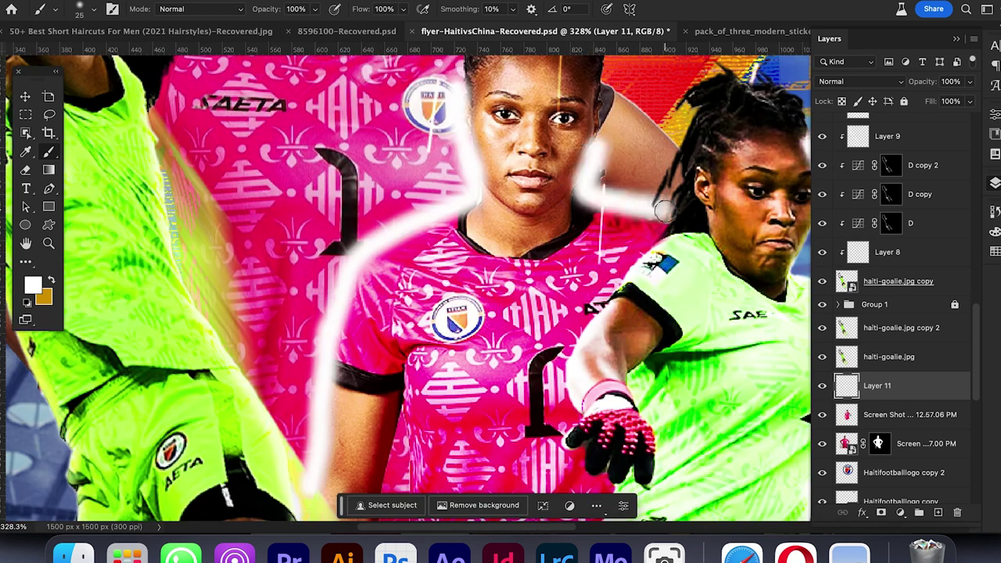
key(super+minus)
alt+click(885, 399)
Step: Look through the layer stack to check the blend modes used on the existing clipped light layers
click(882, 84)
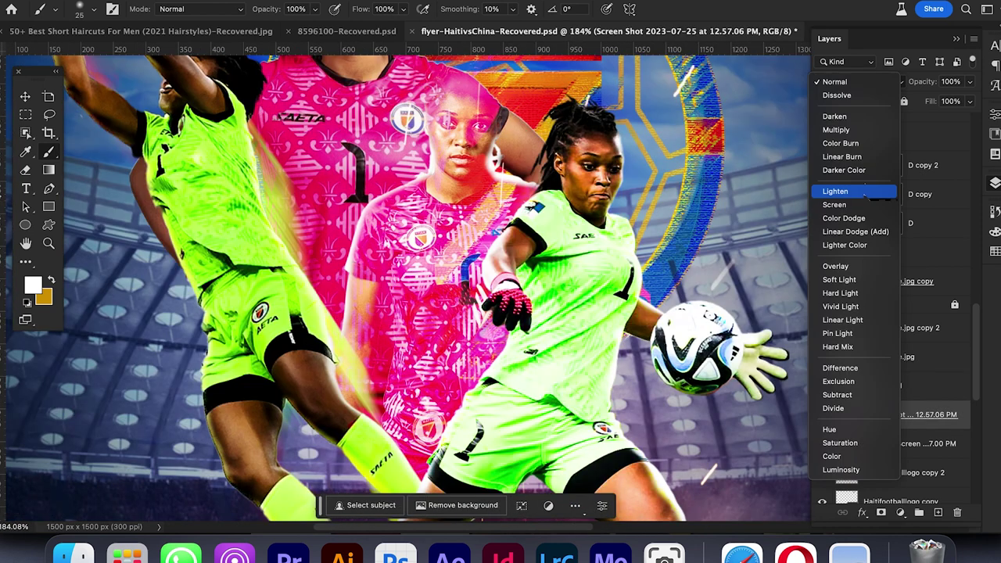
click(933, 448)
click(925, 393)
scroll(925, 385, up, 10)
scroll(925, 386, down, 12)
scroll(925, 386, down, 5)
scroll(925, 384, up, 20)
scroll(925, 385, down, 1)
click(916, 303)
click(914, 280)
scroll(916, 372, down, 10)
scroll(916, 372, down, 5)
Step: Set the painted rim-light layer to Soft Light, and duplicate it with the copy in Vivid Light at 50% opacity
click(907, 346)
click(860, 81)
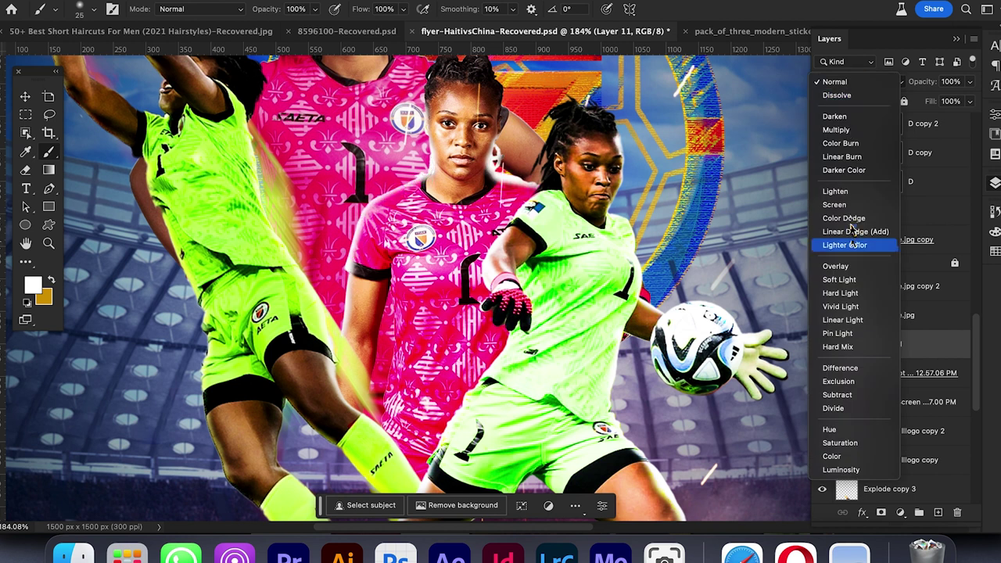
click(850, 288)
key(super+j)
click(860, 81)
click(844, 106)
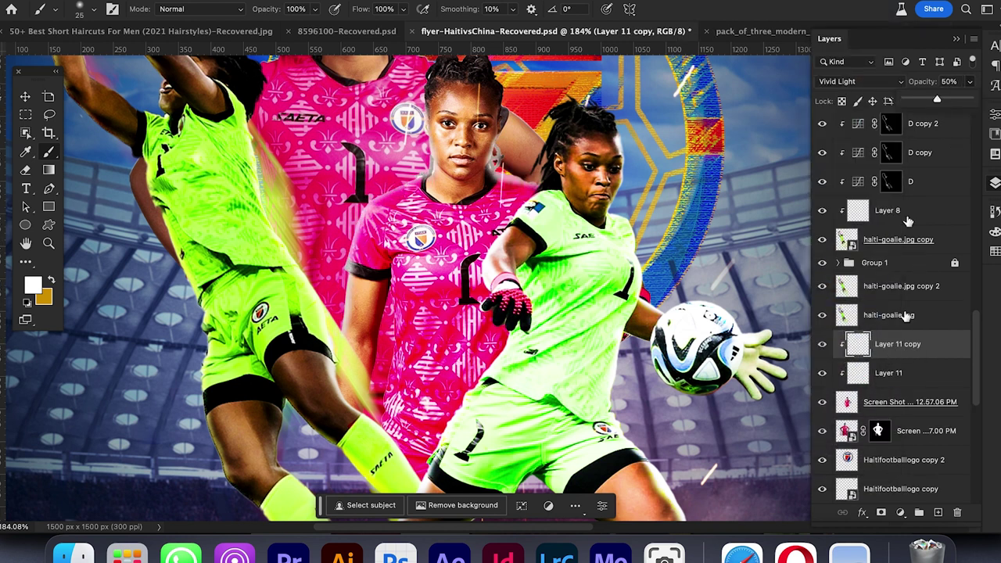
Step: Try the Hard Light and Soft Light blend modes on the duplicated rim-light layer and raise its opacity to 100%
click(823, 375)
click(910, 350)
click(860, 81)
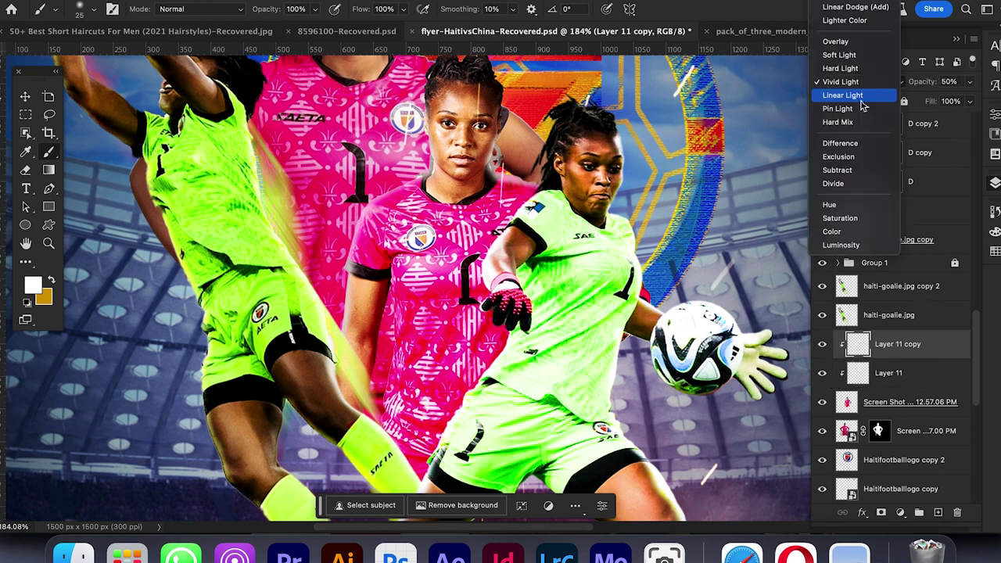
click(856, 94)
click(860, 81)
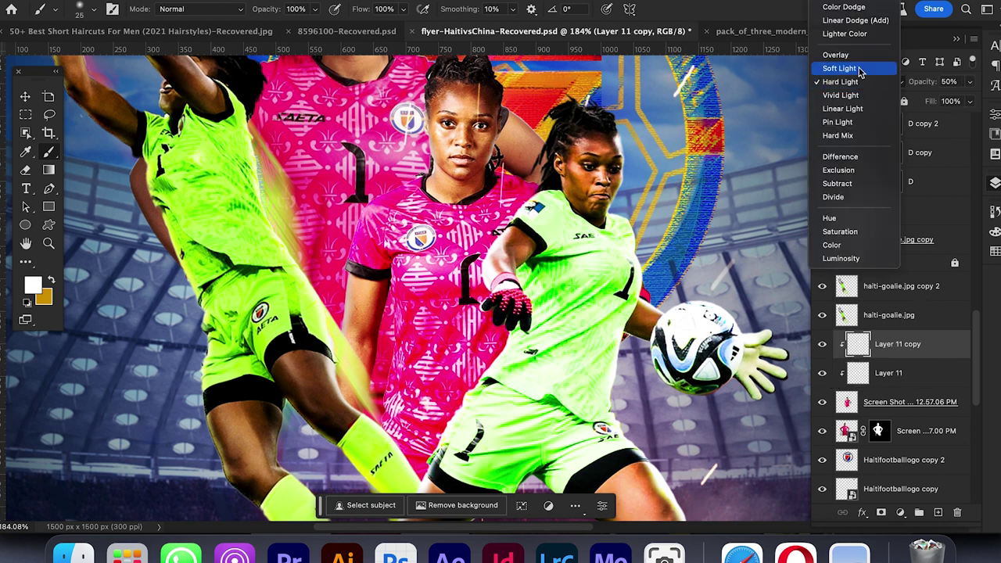
click(848, 68)
drag(970, 81, 983, 104)
Step: Compare further blend modes, including Hard Mix, on the duplicated rim-light layer and settle on Vivid Light at 50% opacity
click(860, 82)
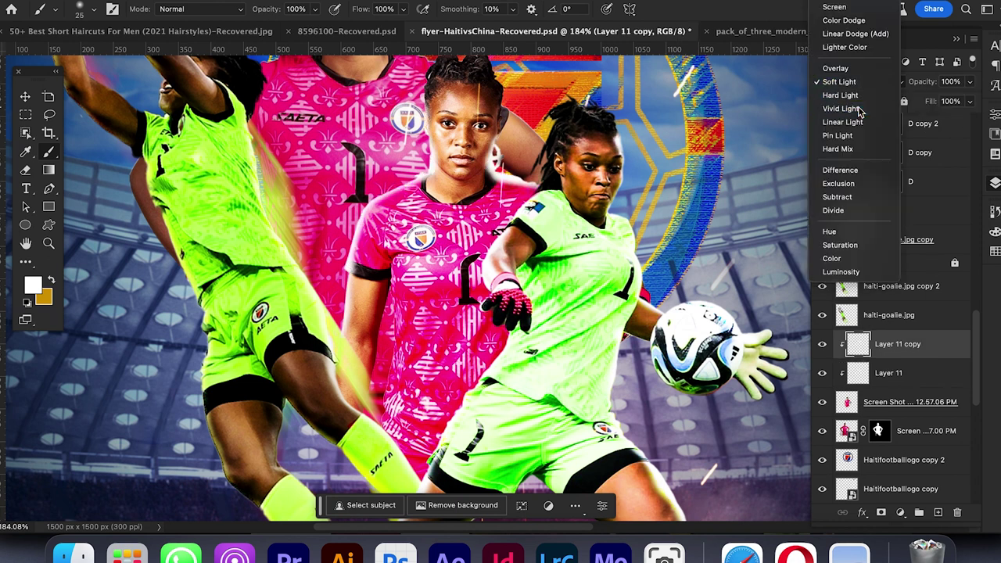
click(841, 107)
click(856, 82)
click(851, 122)
click(852, 82)
scroll(852, 81, up, 3)
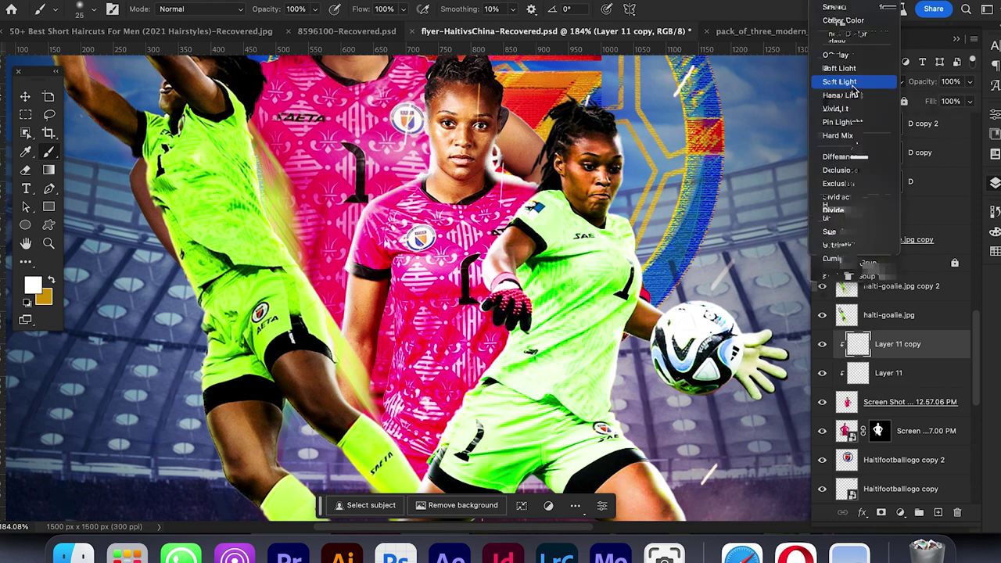
scroll(855, 101, up, 4)
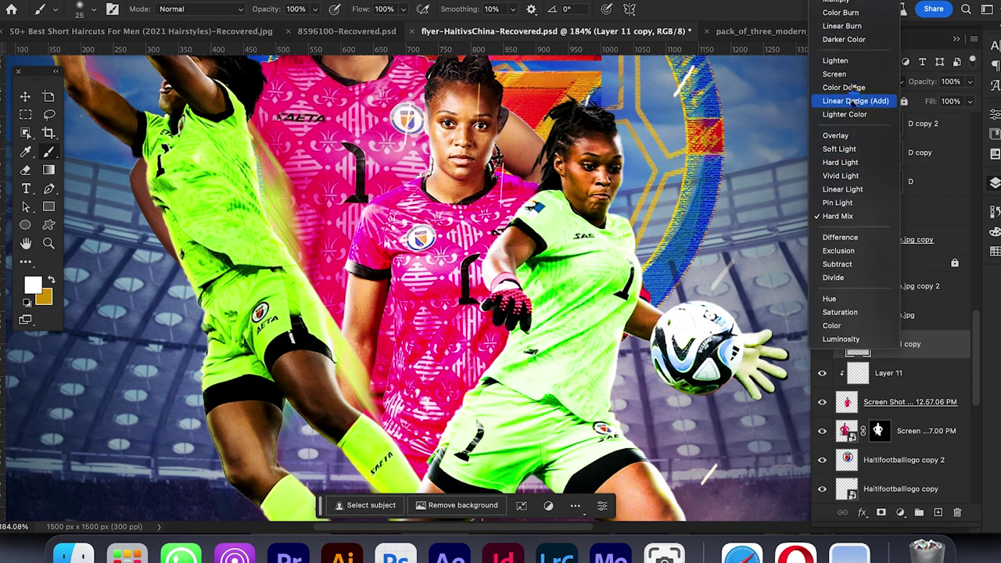
click(845, 202)
click(969, 81)
drag(972, 99, 929, 101)
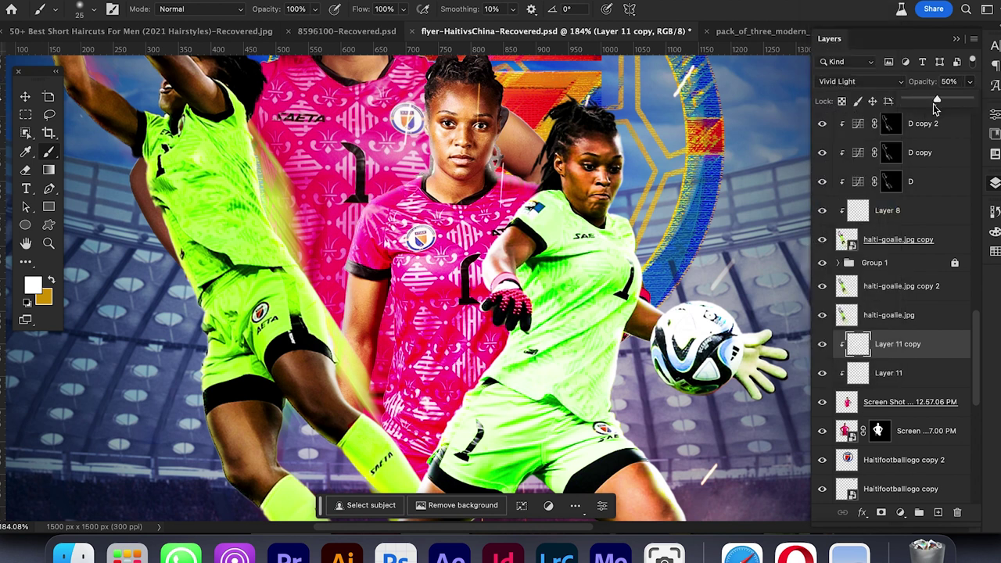
Step: Move the Soft Light rim layer above its Vivid Light duplicate and lower the duplicate's opacity to 24%
click(850, 374)
drag(922, 375, 922, 337)
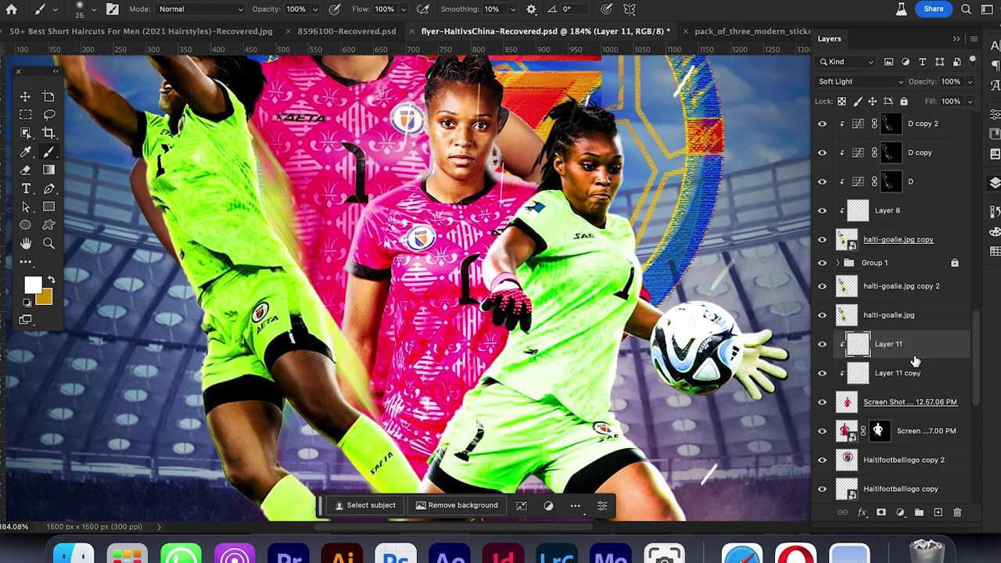
click(915, 368)
drag(970, 81, 929, 104)
click(915, 344)
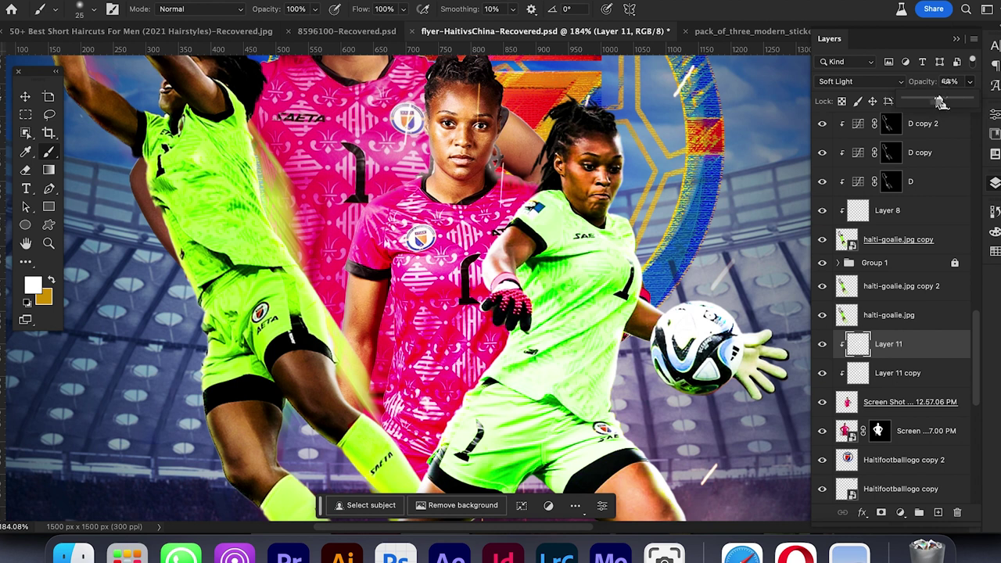
click(889, 374)
click(29, 172)
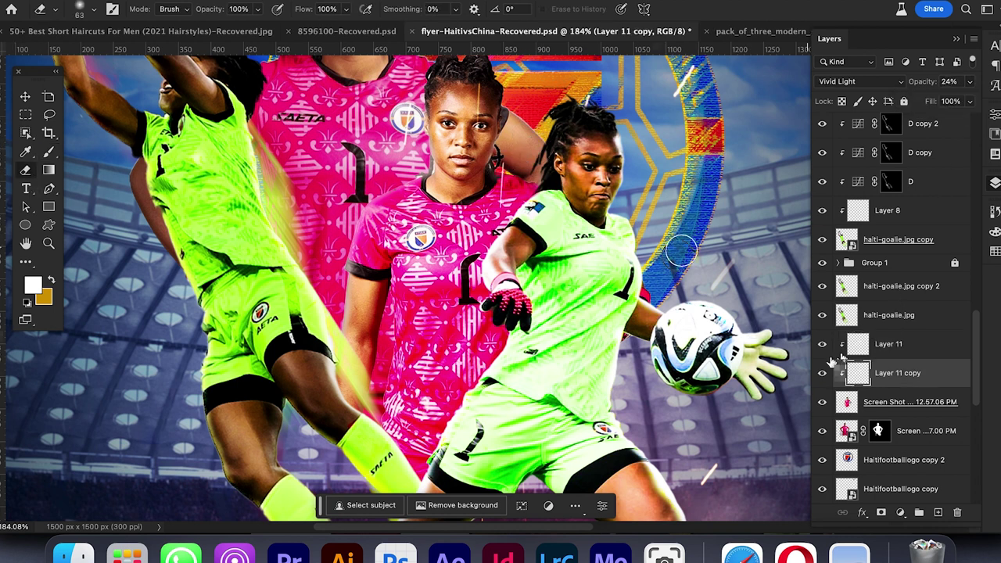
Step: Set the Vivid Light rim layer's opacity to 52%, and bring both rim-light layers together to about 45%
click(899, 350)
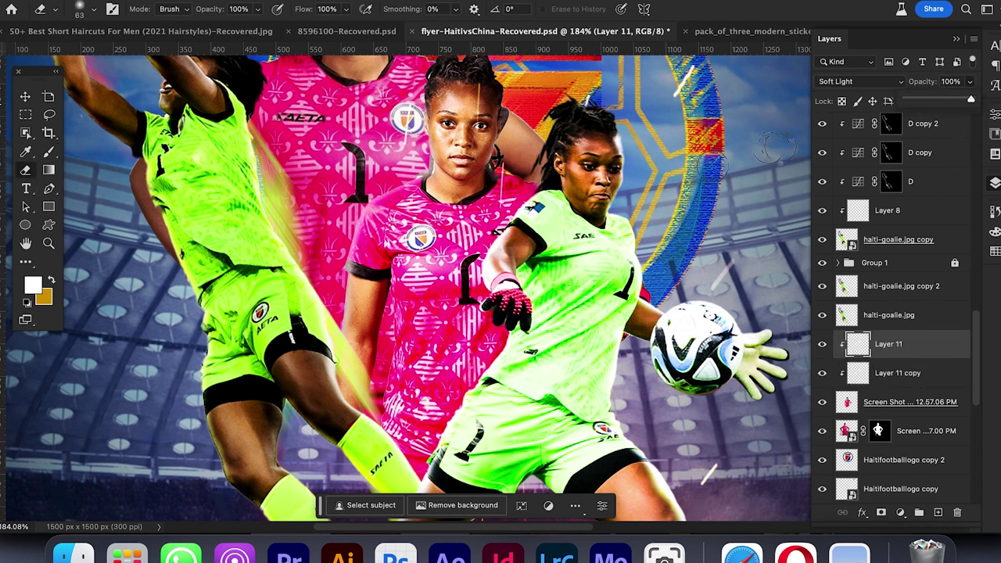
click(894, 371)
click(970, 82)
drag(920, 100, 955, 101)
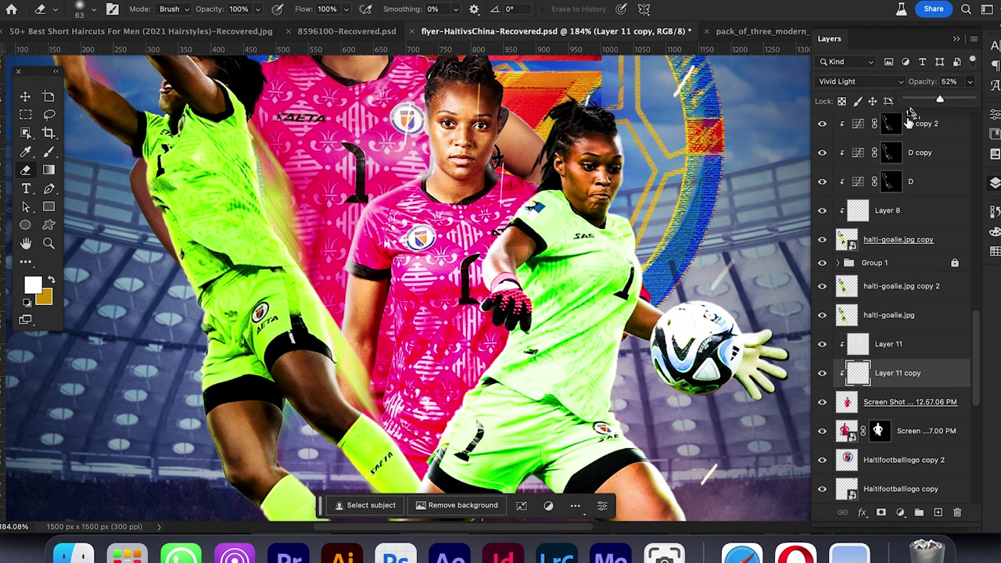
scroll(500, 227, down, 6)
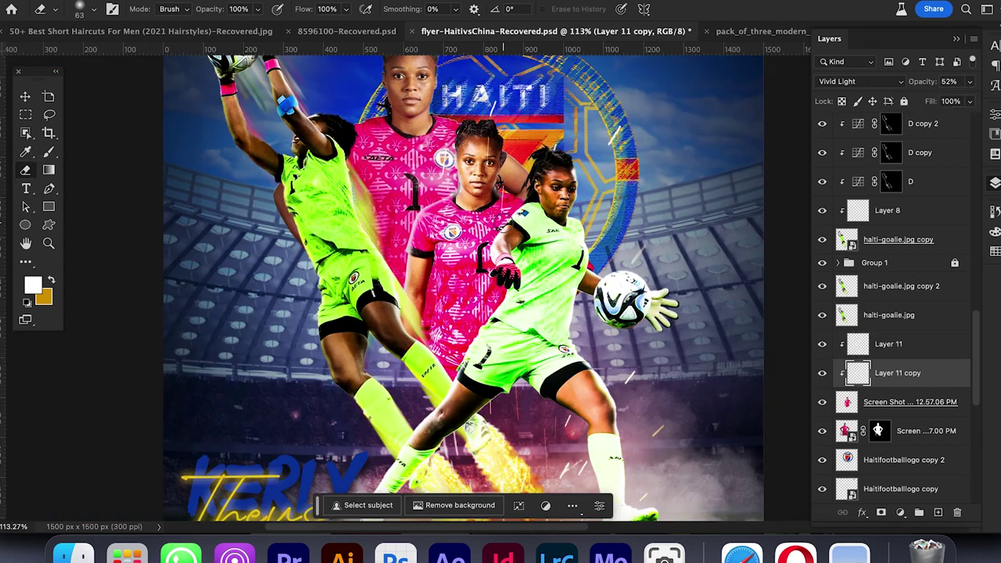
shift+click(887, 345)
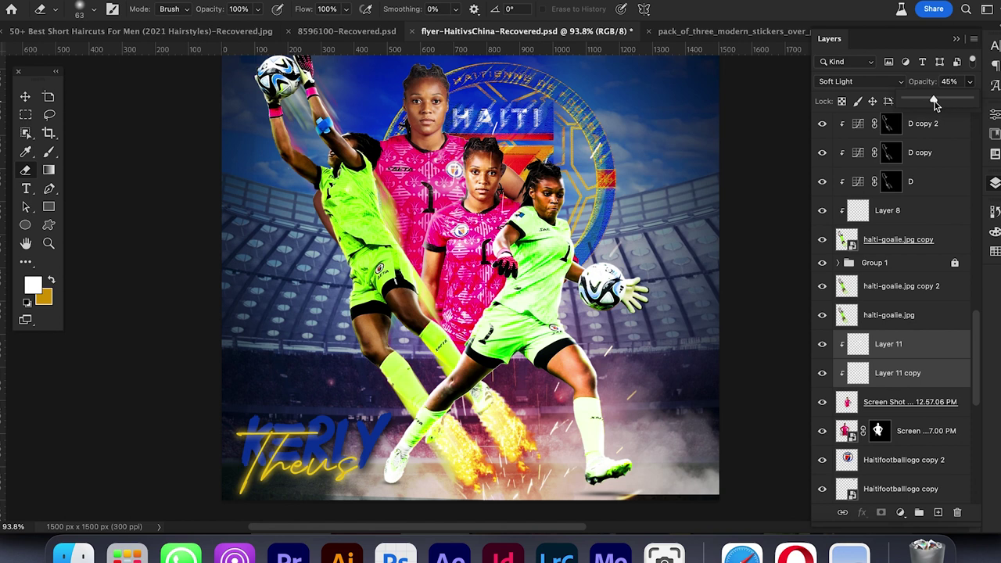
Step: Convert the back pink-shirted player's masked cut-out to a smart object and rasterize it
click(911, 430)
right_click(900, 430)
click(827, 436)
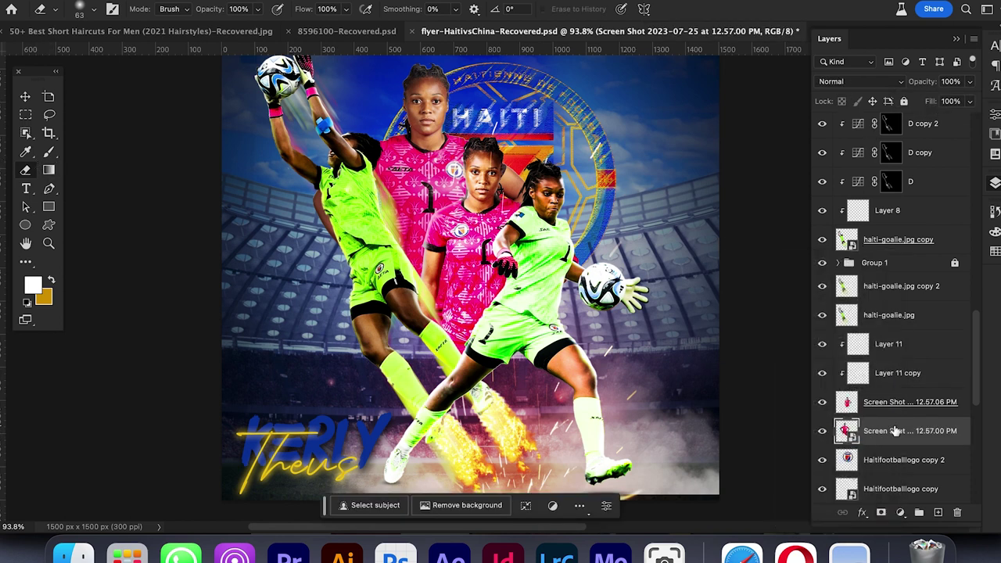
key(b)
click(25, 171)
click(659, 302)
key(Return)
Step: In the Camera Raw Filter, set Exposure +0.25, Contrast +35, Highlights +25, Shadows -46, Whites +31, Blacks -30 and Clarity +24 for the back player
key(super+shift+a)
click(370, 198)
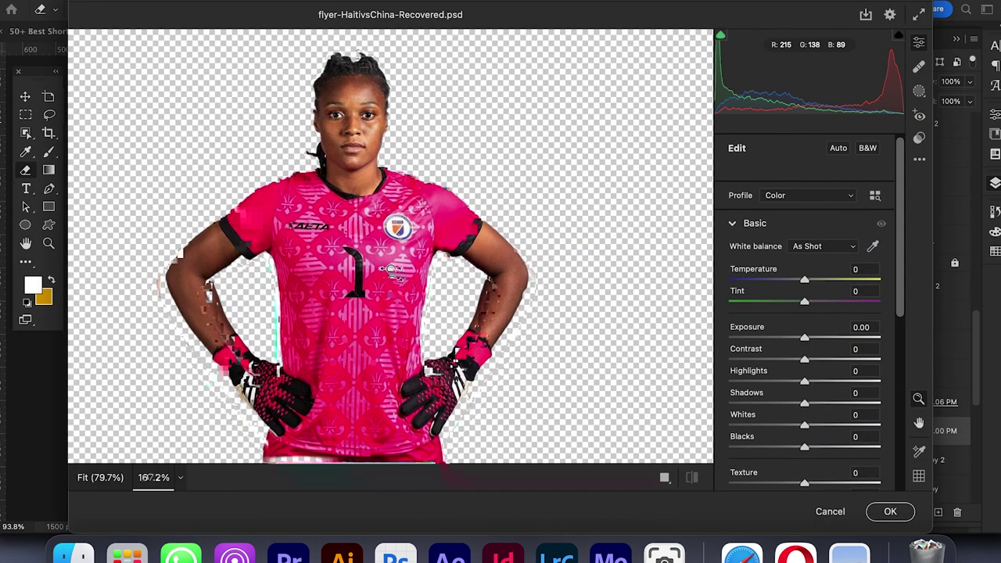
drag(807, 281, 805, 280)
drag(805, 336, 770, 403)
scroll(789, 447, down, 2)
mouse_move(804, 447)
mouse_down()
mouse_move(782, 448)
mouse_move(822, 451)
mouse_up()
scroll(820, 450, down, 4)
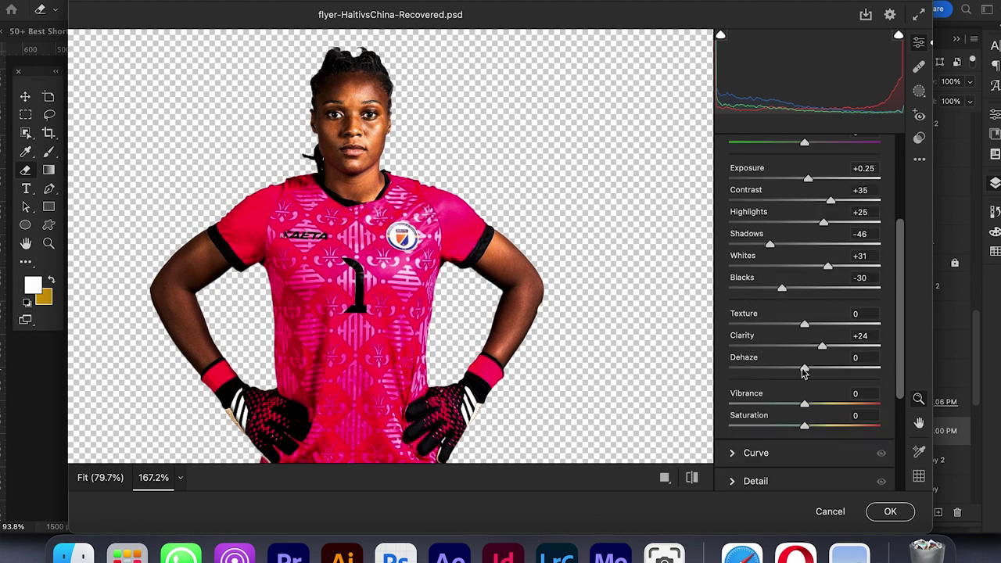
Step: Set the curve's Highlights to +23, Darks to -8 and Shadows to +2, raise its Lights, and apply the filter
scroll(804, 369, down, 4)
click(736, 346)
drag(804, 399, 821, 420)
drag(805, 442, 789, 446)
scroll(801, 444, down, 4)
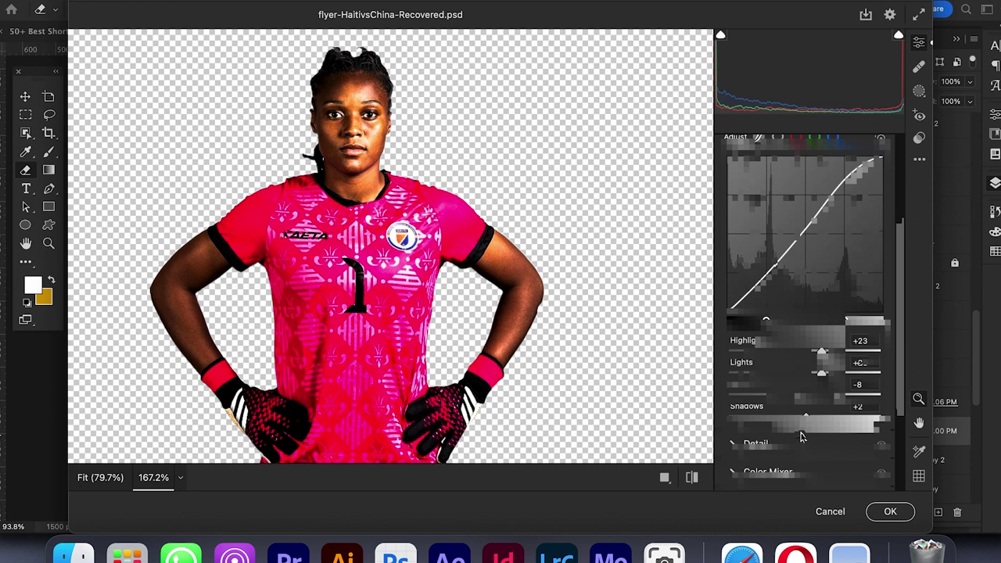
click(890, 511)
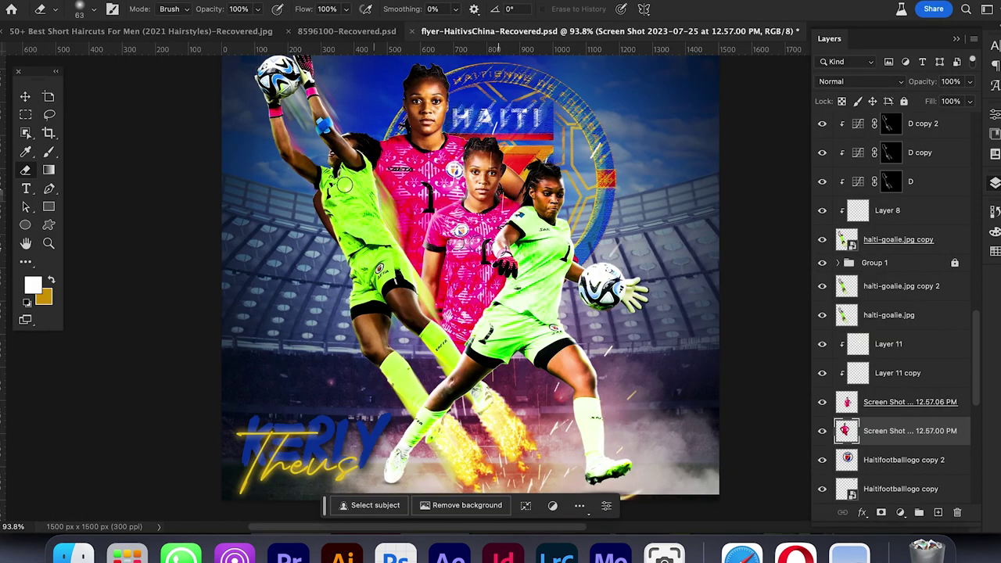
Step: Add a layer above the back pink-shirted player and try a white glow with a 1400 px soft round brush
click(25, 96)
scroll(534, 225, down, 3)
click(938, 513)
key(b)
right_click(442, 231)
text(1400)
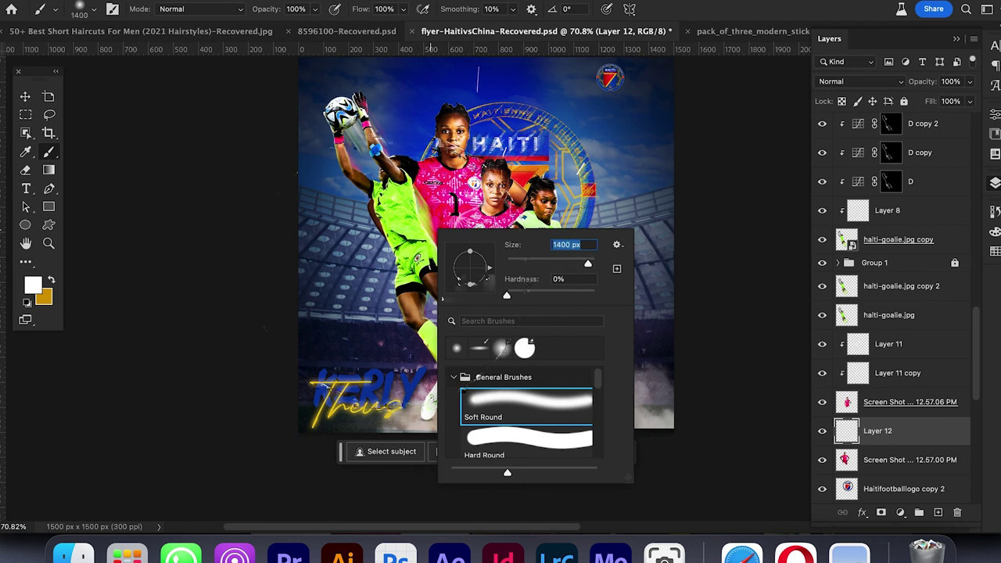
key(Return)
click(490, 329)
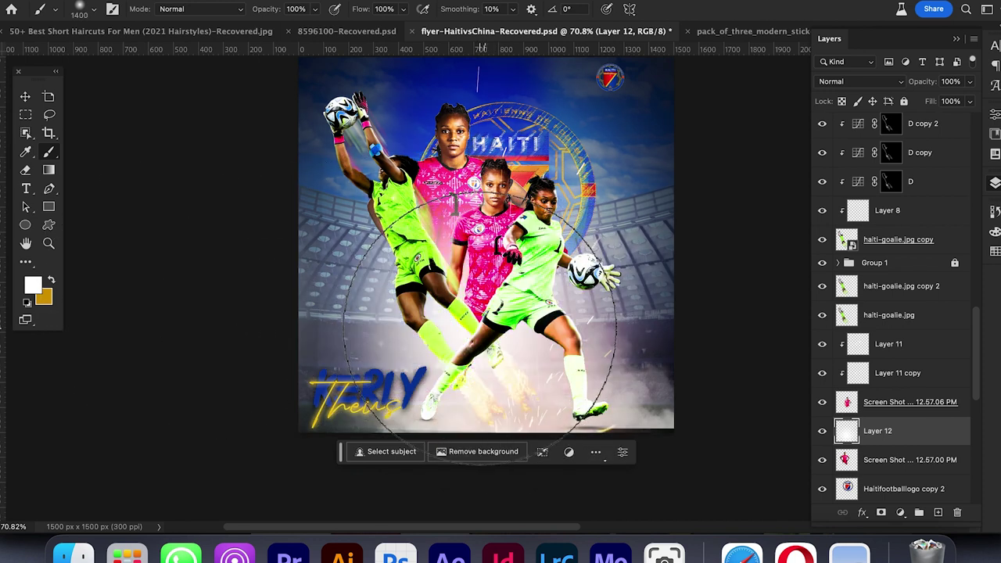
key(ctrl+z)
Step: Paint a large soft glow behind the front players with the red sampled from the small Haiti logo
click(33, 285)
click(614, 80)
click(960, 215)
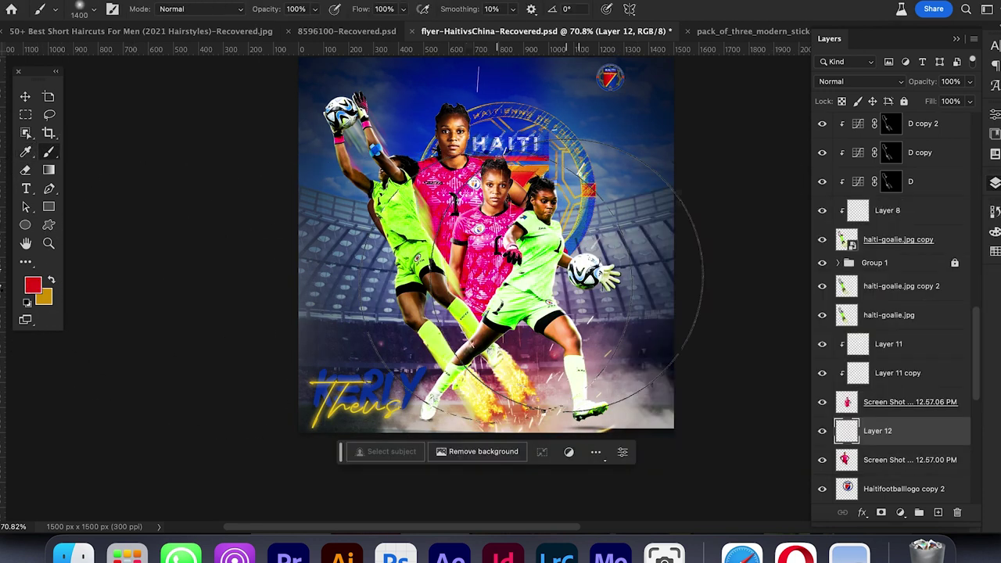
click(491, 331)
Step: Squash the red glow to about 53% of its height and position it across the pink-shirted players' waists
key(ctrl+t)
drag(486, 429, 526, 248)
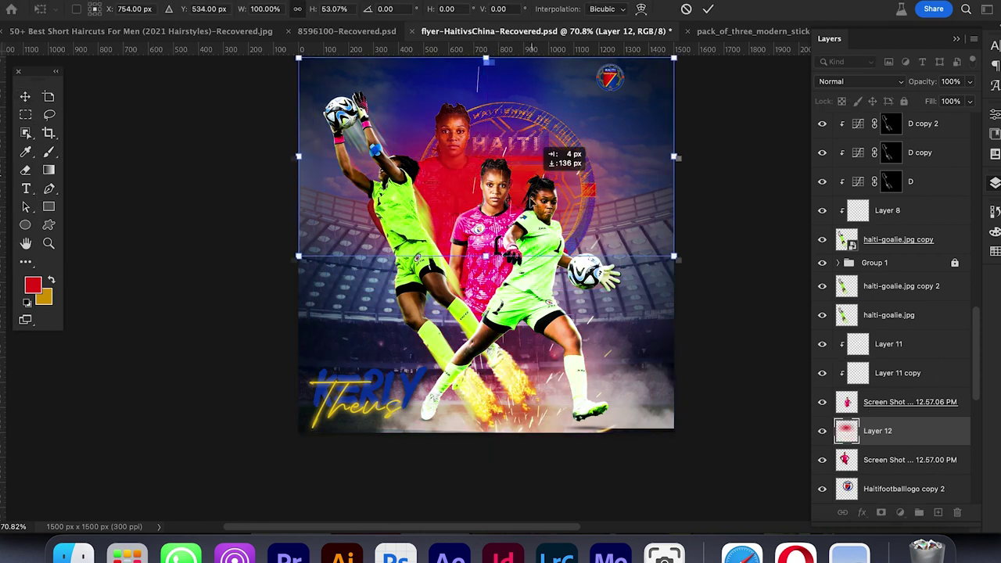
drag(529, 194, 523, 274)
key(Return)
Step: Duplicate the red glow, place the copy above the front pink-shirted player's rim-light layers, and set its blend mode to Lighten
key(ctrl+j)
drag(896, 436, 915, 348)
double_click(948, 354)
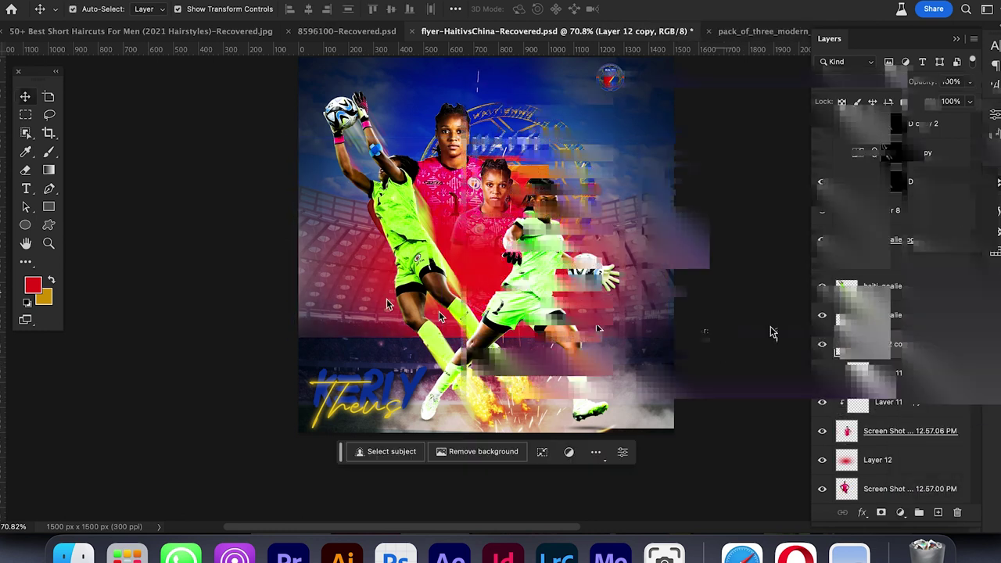
click(955, 103)
click(902, 455)
click(860, 81)
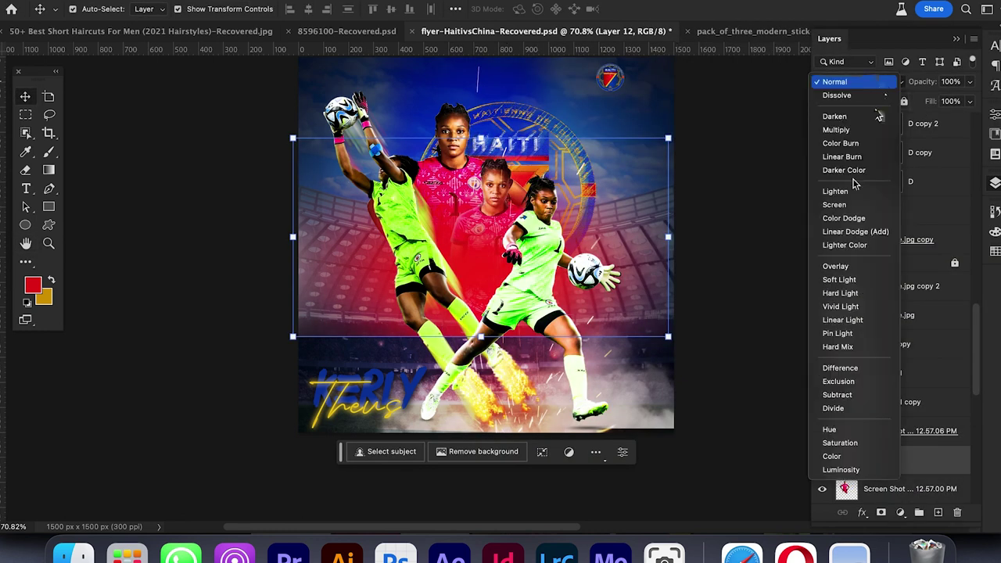
click(893, 346)
click(860, 81)
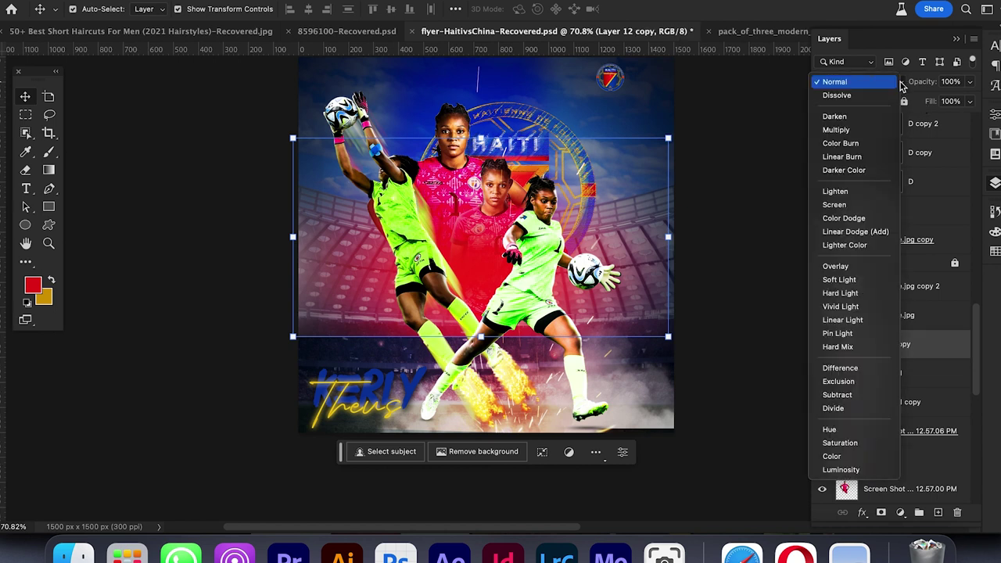
click(850, 194)
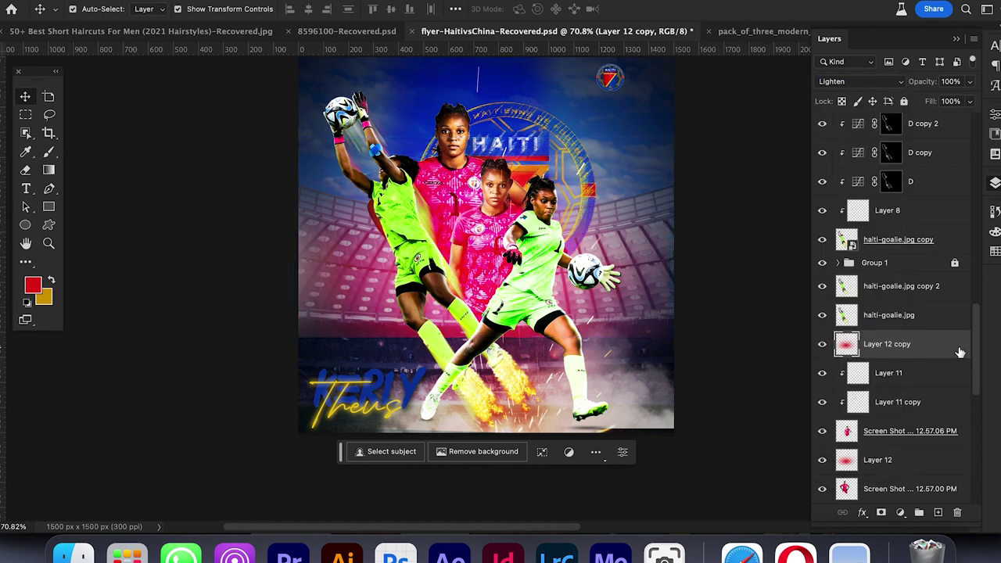
Step: Give the glow copy above the front pink-shirted player a blue 073499 Color Overlay in Screen mode and set its fill to 0%
double_click(960, 350)
click(506, 265)
drag(687, 50, 736, 235)
click(839, 311)
click(615, 81)
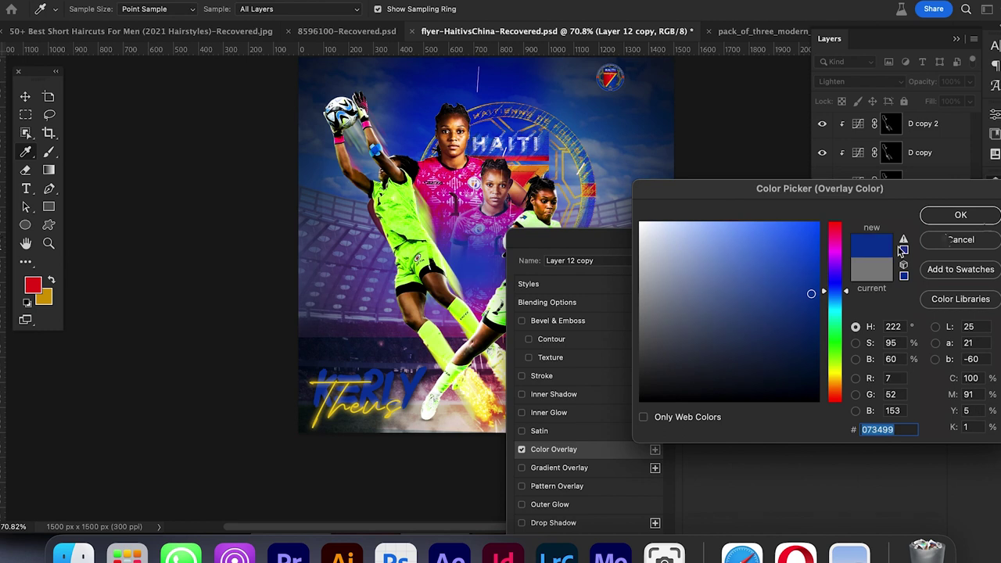
click(961, 215)
click(806, 309)
click(764, 433)
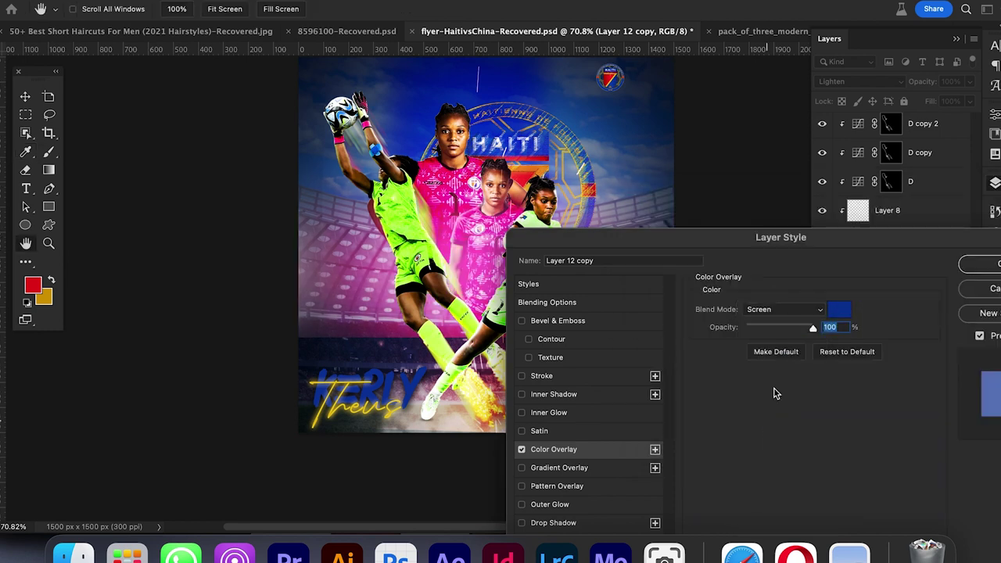
click(982, 268)
click(970, 102)
drag(971, 119, 903, 120)
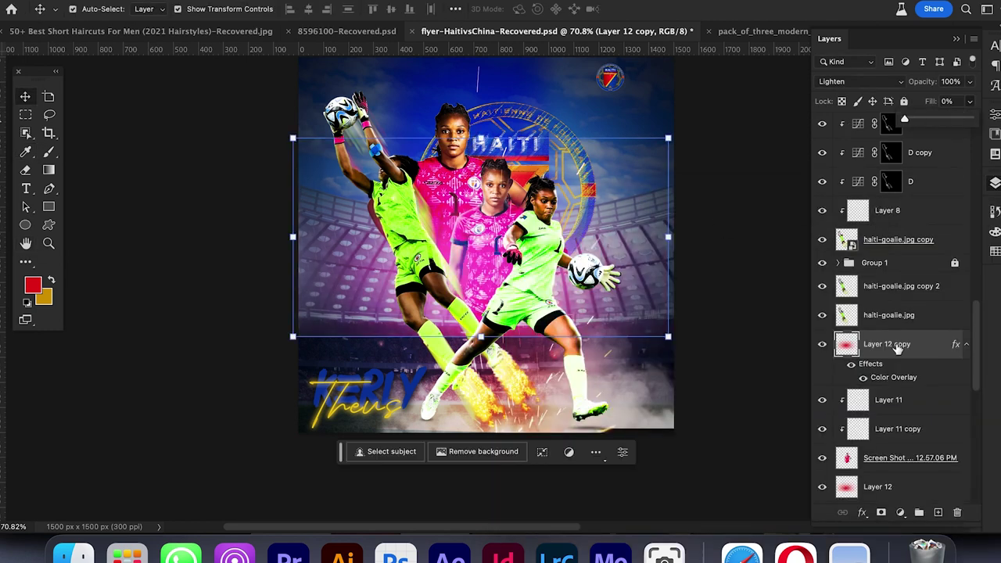
Step: Group all the leaping goalkeeper's layers, from haiti-goalie.jpg up through the rim-light layers, and name the group photo
scroll(899, 346, up, 1)
click(888, 317)
scroll(899, 313, up, 10)
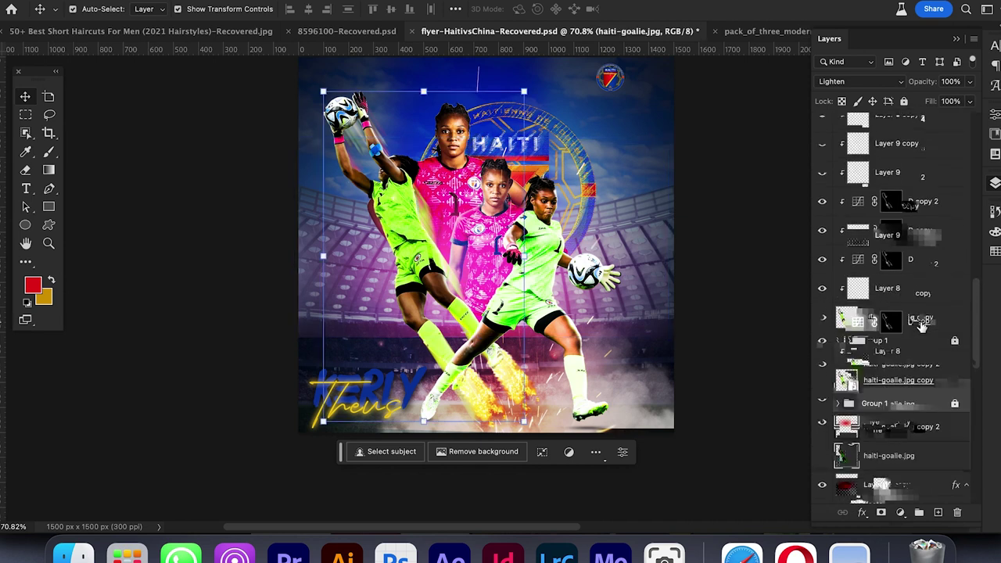
shift+click(913, 290)
key(super+g)
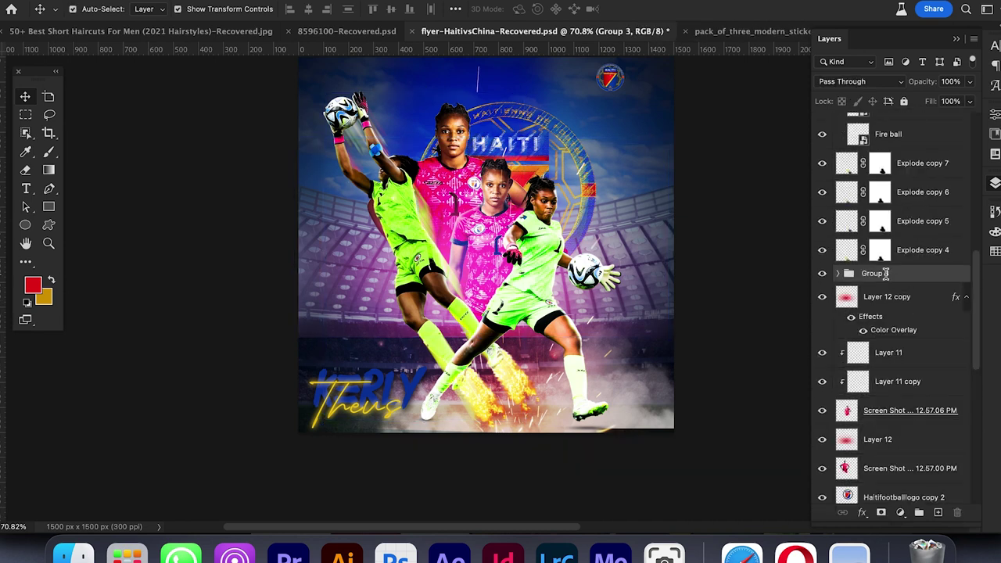
Step: Set the blend mode of both glow layers, Layer 12 and Layer 12 copy, to Soft Light
click(887, 296)
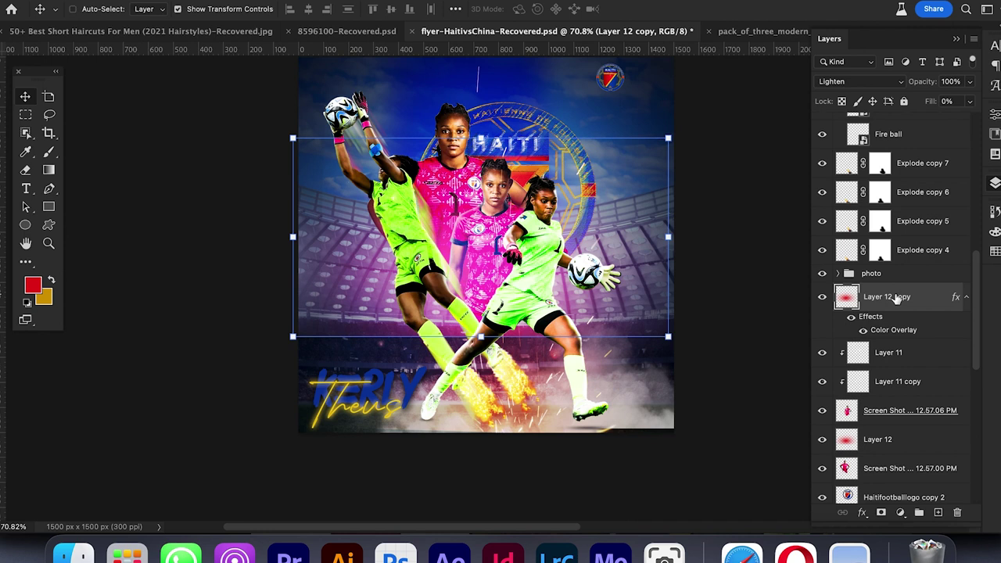
click(822, 439)
click(822, 440)
click(876, 440)
click(899, 82)
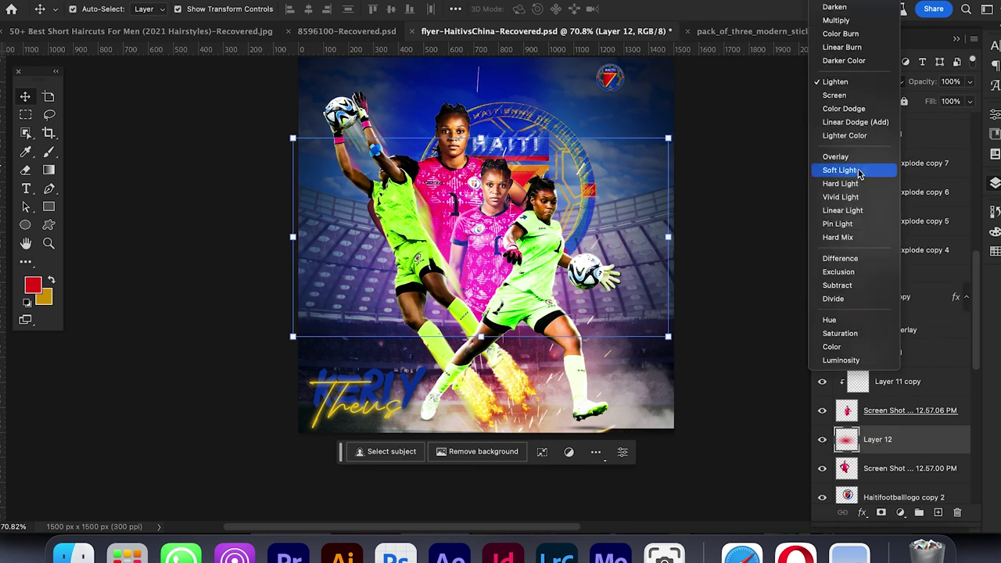
click(879, 296)
click(895, 83)
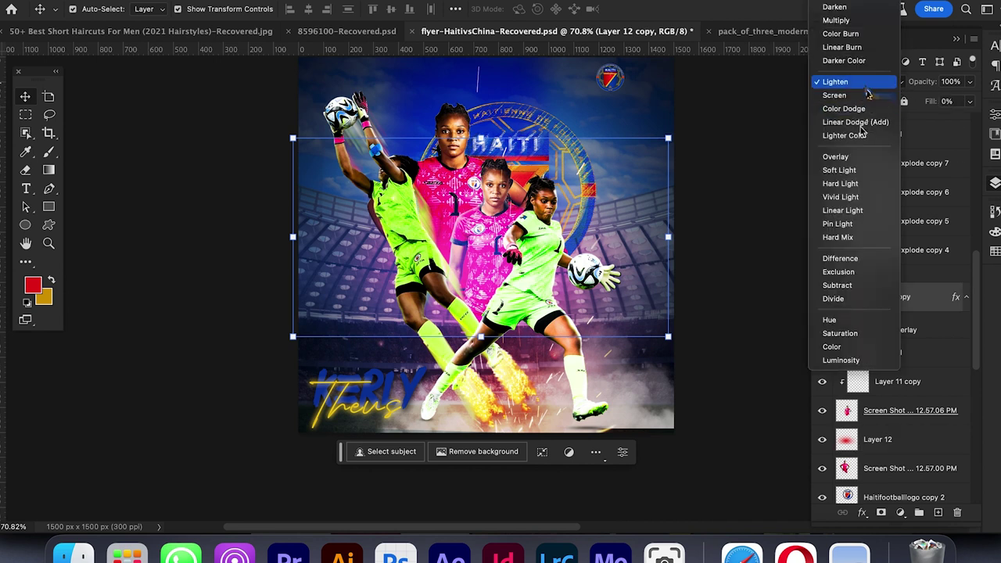
click(841, 170)
Step: Try other blend modes such as Overlay and Soft Light for the glow copy's Color Overlay, ending on Screen
double_click(931, 297)
click(748, 246)
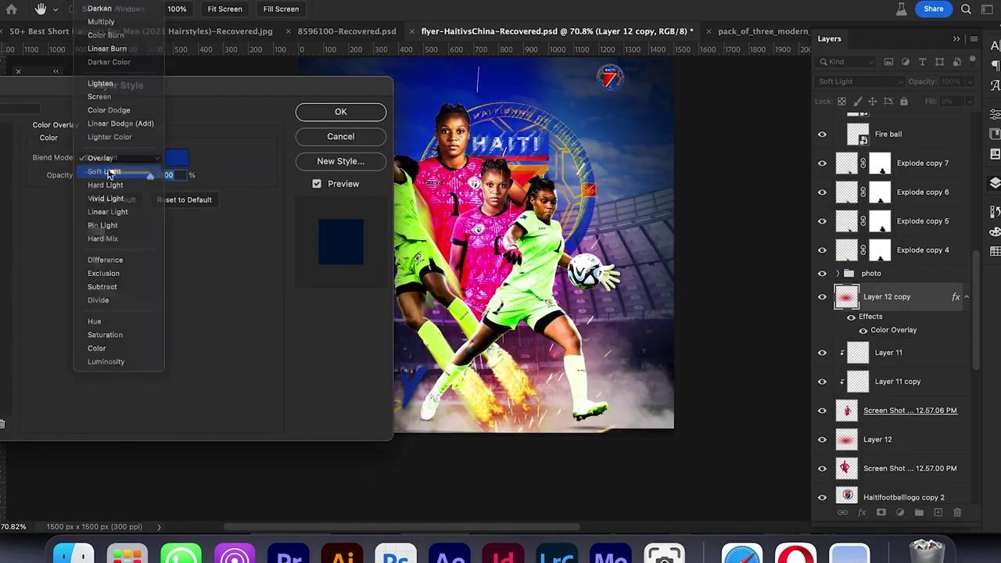
click(129, 165)
click(129, 157)
click(117, 78)
click(118, 157)
click(118, 172)
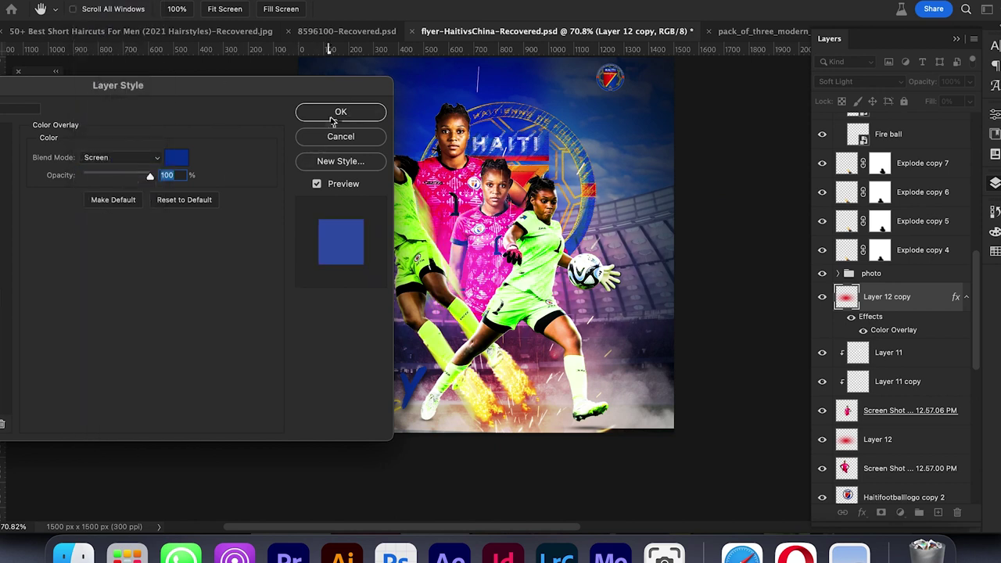
click(333, 113)
Step: Lower the opacity of Layer 12 and Layer 12 copy together
click(971, 83)
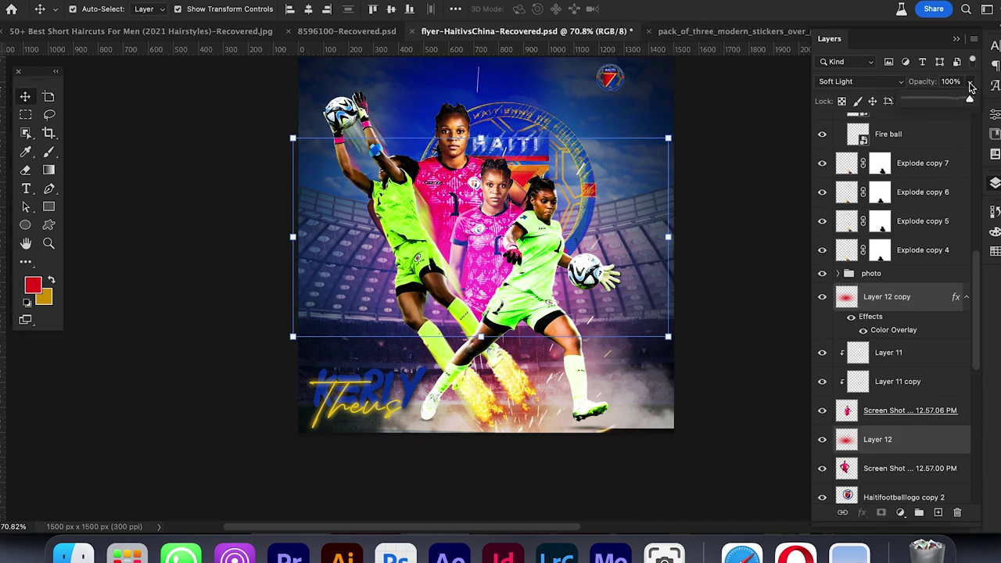
drag(970, 100, 944, 101)
click(748, 208)
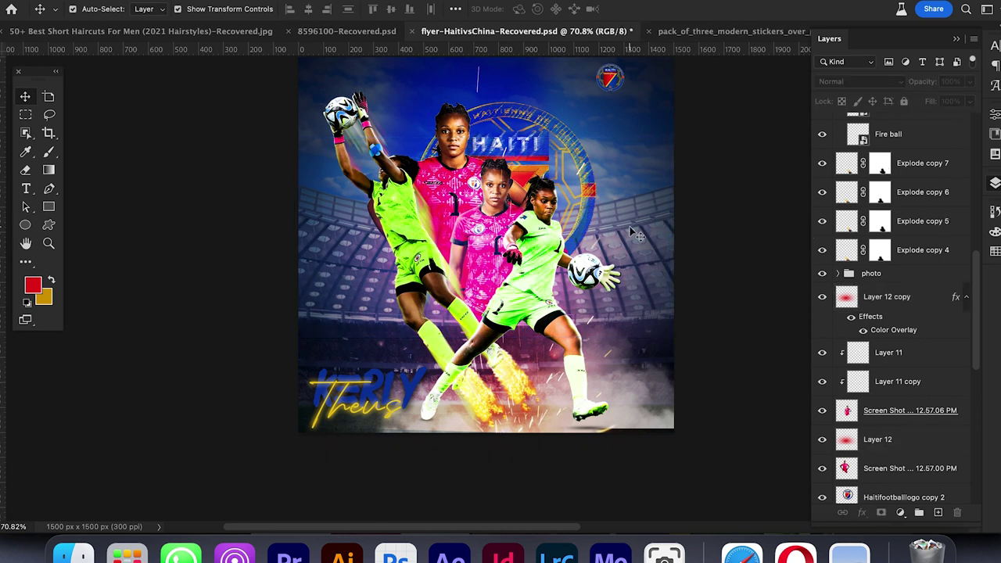
Step: Organize the front goalkeeper's cut-out, rim-light and shadow layers in a group named photo
scroll(899, 234, up, 5)
double_click(876, 185)
drag(865, 208, 868, 187)
click(838, 185)
click(892, 294)
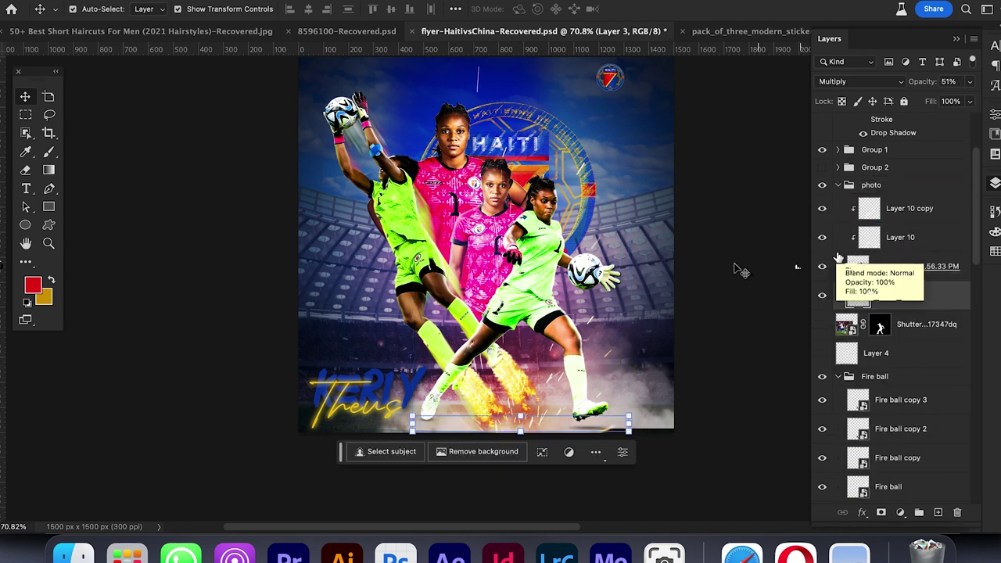
Step: Shrink and tilt the large Haiti logo behind the players and raise it beside the back player's head
drag(537, 125, 545, 108)
drag(448, 234, 468, 185)
drag(591, 243, 536, 266)
drag(512, 144, 512, 141)
key(Return)
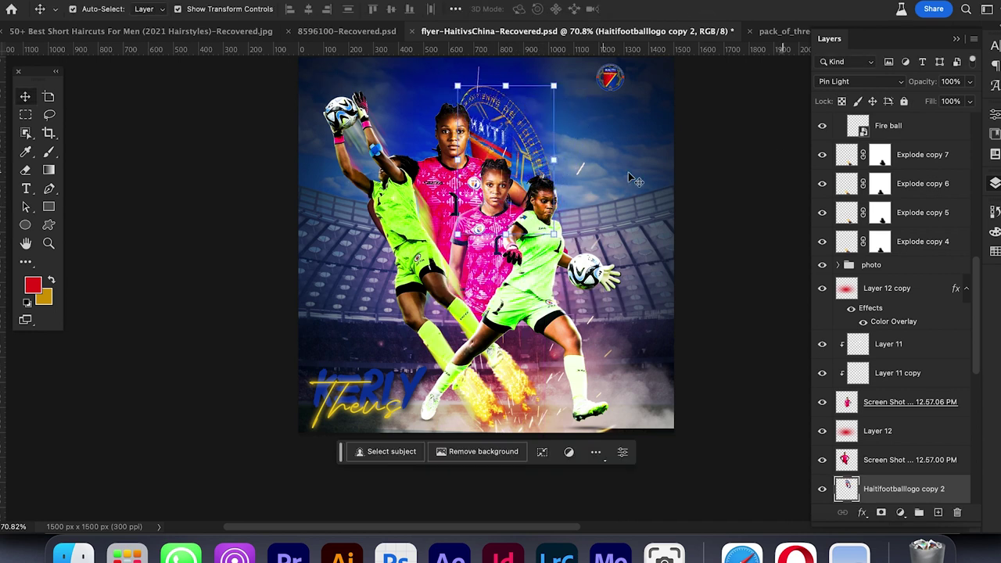
Step: Move the two-line player-name title from the flyer's lower-left corner to the sky at its upper right
click(774, 173)
click(383, 379)
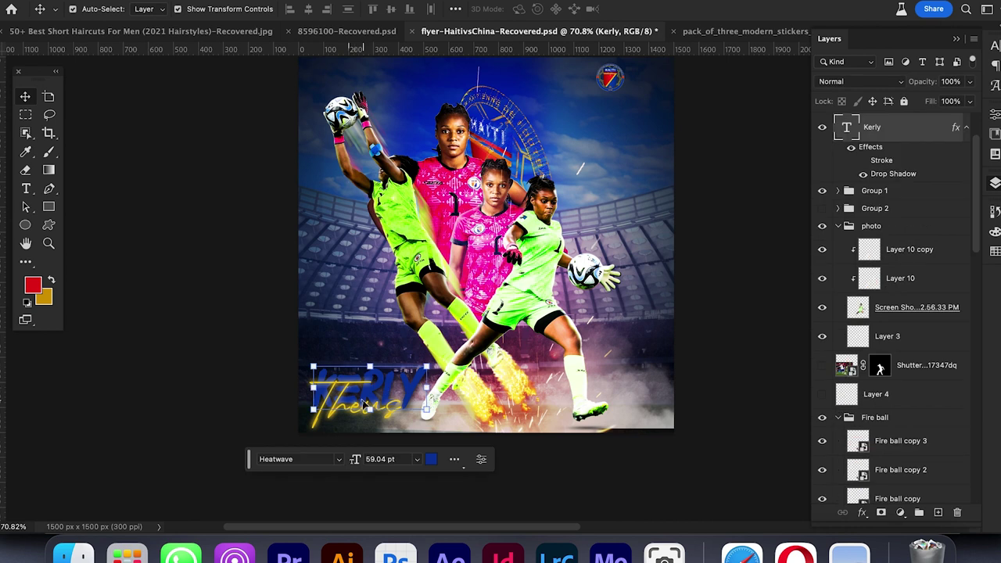
drag(383, 379, 616, 177)
key(Return)
Step: Move the small Haiti logo to the flyer's lower left and the tilted logo between the leaping goalkeeper and the back player
click(764, 188)
drag(610, 77, 333, 351)
drag(505, 109, 423, 118)
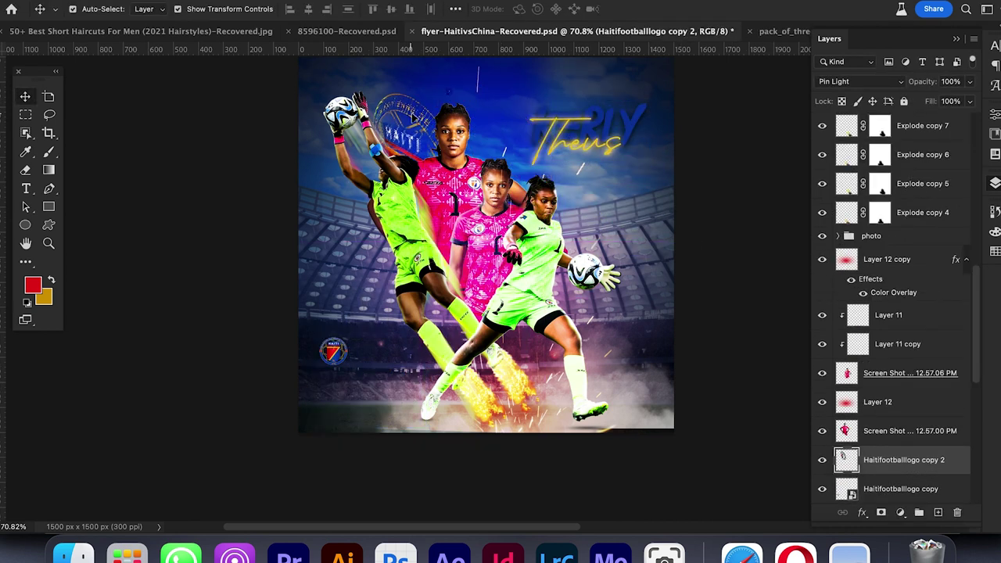
Step: Enlarge both player-name text layers together, bringing the first name to about 83 pt, and raise them toward the flyer's top edge
click(627, 119)
click(548, 132)
click(556, 137)
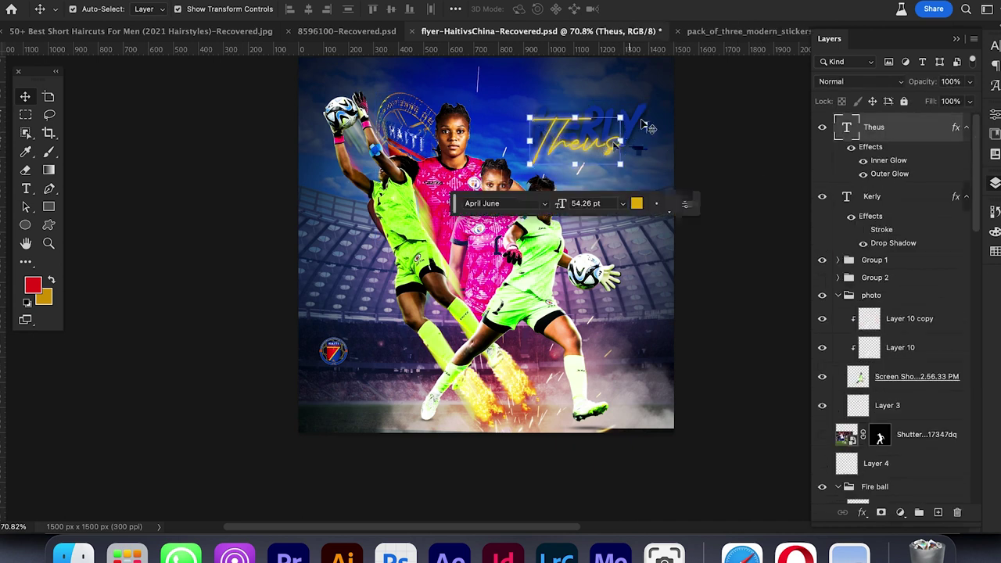
click(635, 119)
shift+click(580, 142)
drag(529, 164, 510, 179)
drag(612, 136, 621, 105)
key(Return)
click(757, 149)
Step: Change the color of the player's first-name text from blue to white
click(635, 99)
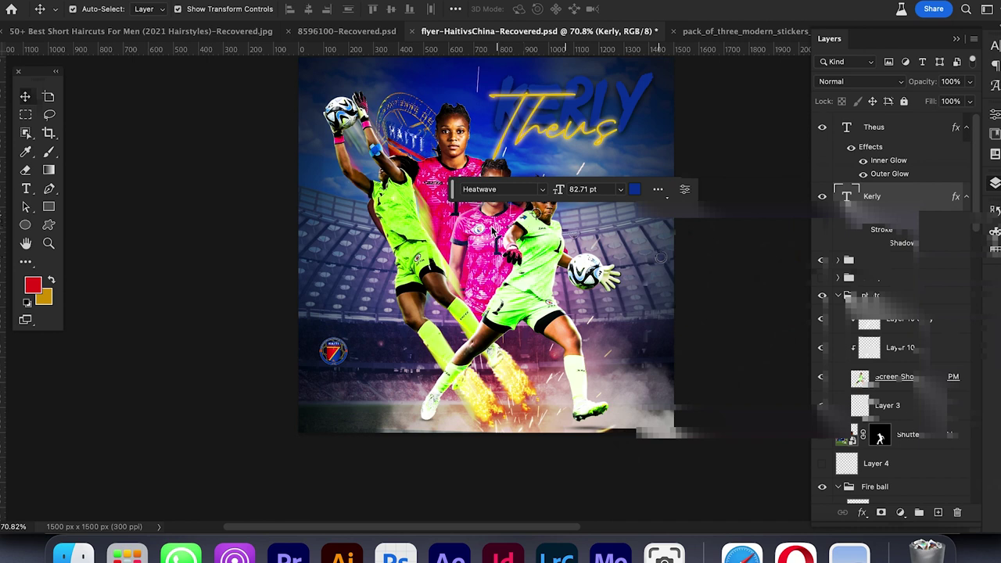
click(634, 189)
click(936, 223)
click(634, 190)
drag(642, 237, 640, 228)
click(936, 218)
click(765, 189)
Step: Scale the white first-name text down
click(613, 127)
click(633, 98)
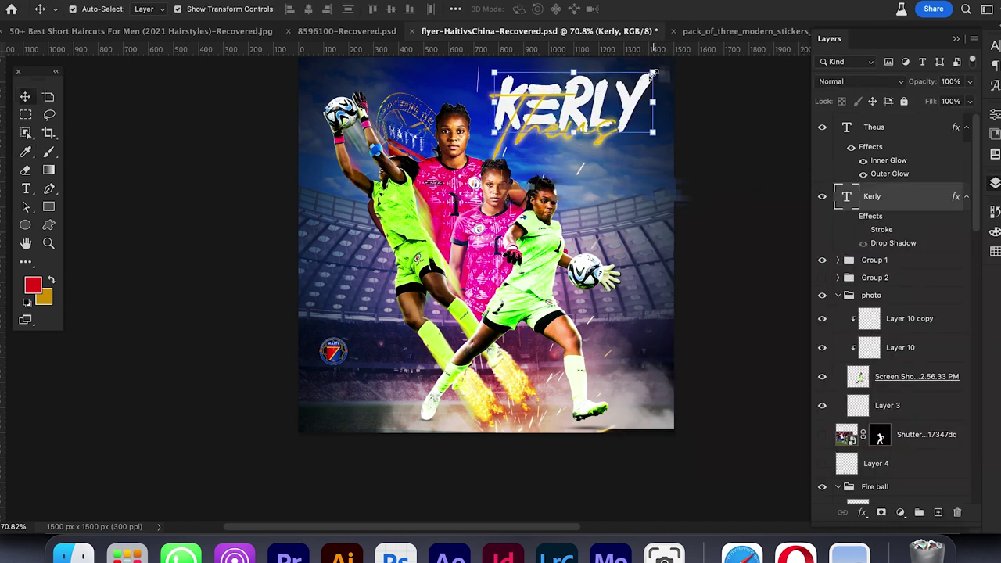
key(super+t)
drag(653, 107, 633, 104)
key(Return)
key(Return)
Step: Reposition the yellow surname script over the first name and scale it to about 79%
click(559, 139)
drag(559, 139, 576, 138)
drag(636, 125, 609, 125)
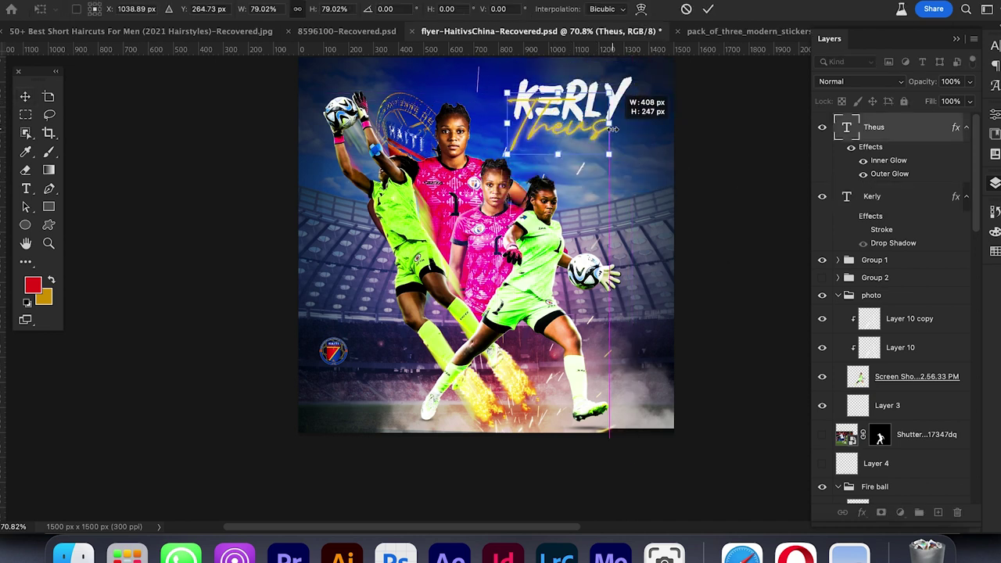
Step: Move the first-name and surname texts together into the flyer's upper-right corner
click(643, 108)
shift+click(549, 105)
drag(549, 106, 577, 102)
click(792, 115)
click(607, 126)
click(723, 177)
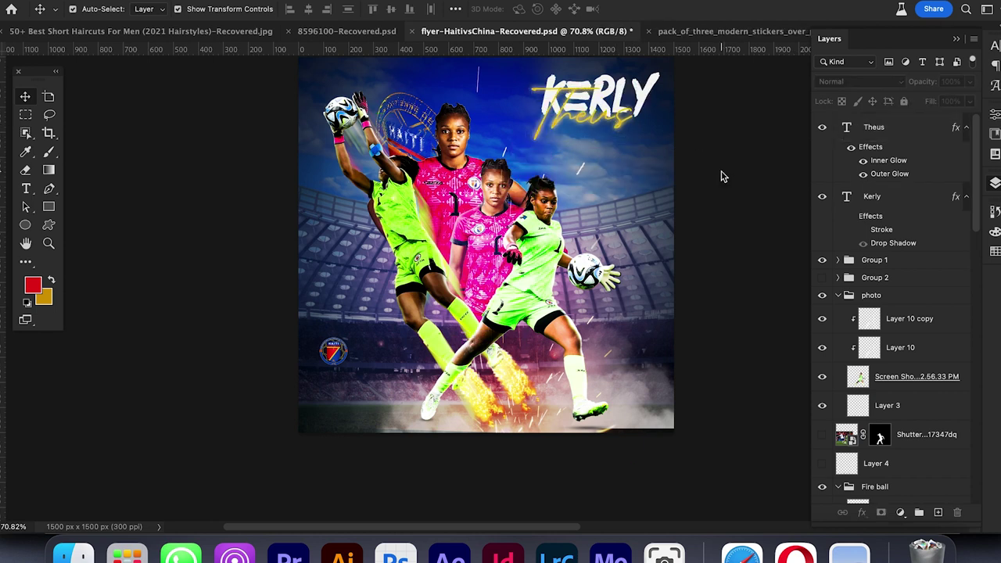
Step: Adjust the character formatting of the yellow surname script
click(622, 135)
click(995, 46)
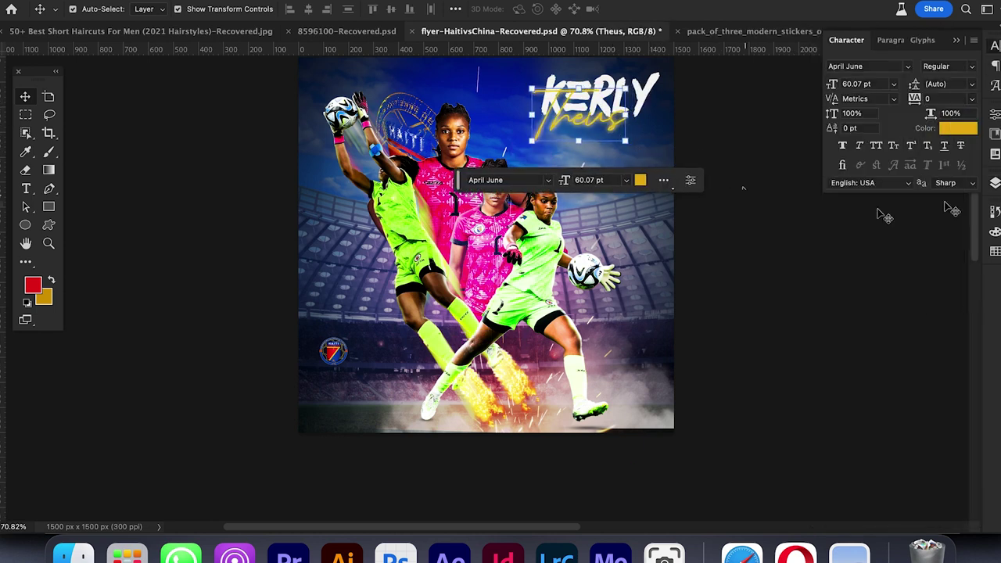
click(686, 159)
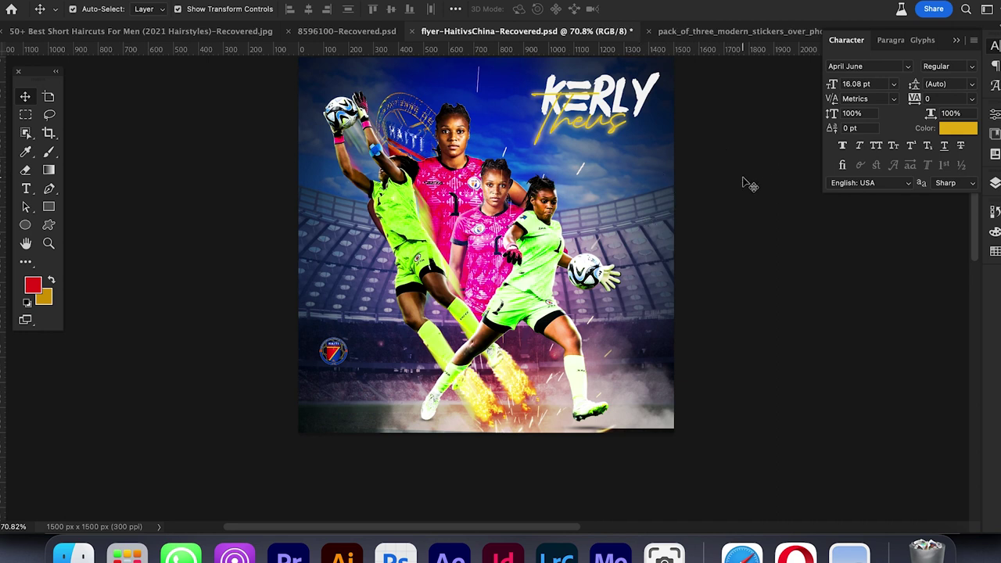
Step: Lower the opacity of the leaping goalkeeper's haiti-goalie.jpg layer to about 32%
click(994, 185)
click(413, 258)
click(899, 381)
click(822, 380)
click(821, 380)
click(860, 410)
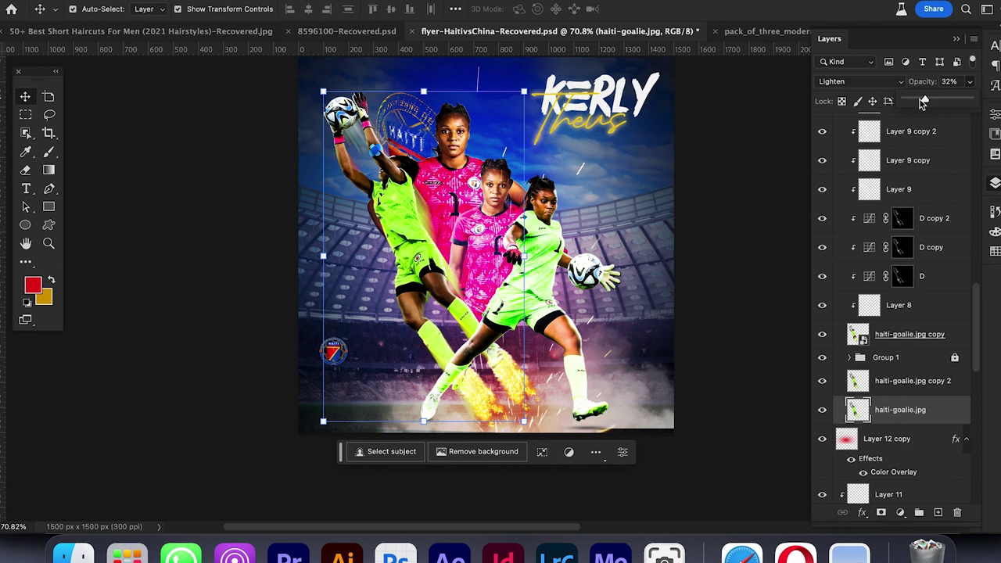
click(756, 260)
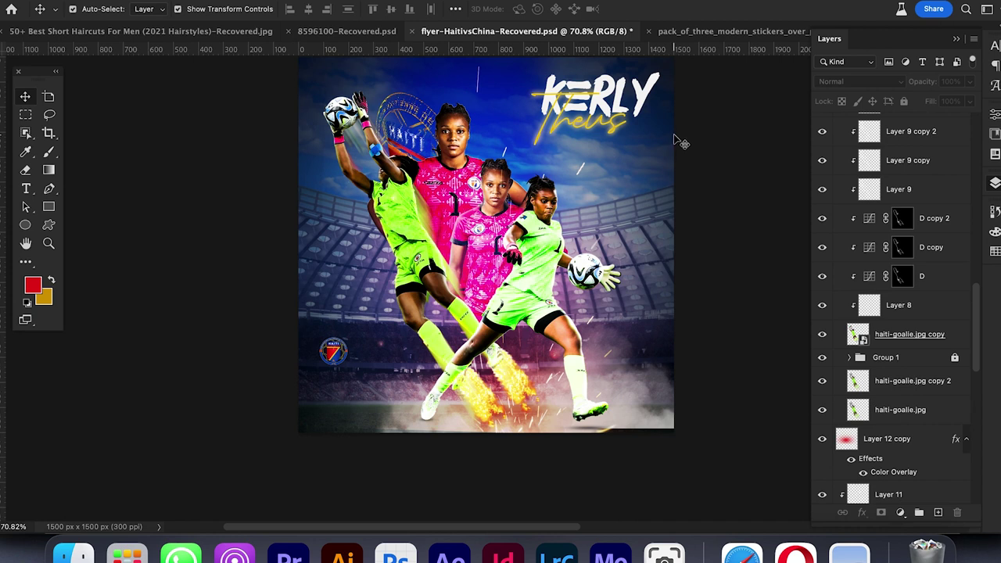
Step: Preview the red Rectangle 2 backdrop, then hide it along with the stadium photo and the Generative Layer 1 sky
scroll(860, 344, down, 10)
click(822, 373)
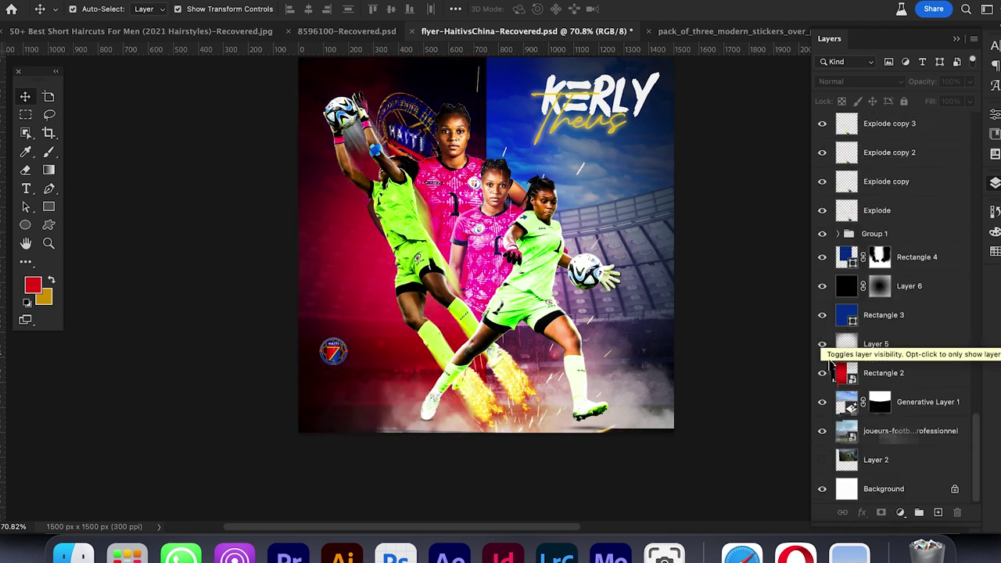
click(822, 430)
click(821, 403)
click(822, 374)
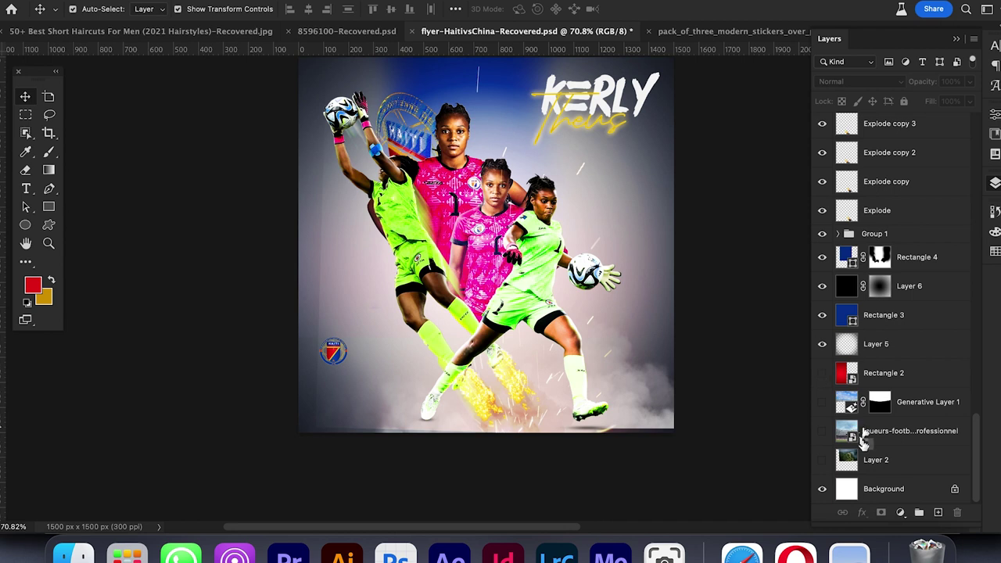
Step: Try a solid color fill layer above the background, using the blue sampled from the small Haiti logo
click(899, 491)
click(900, 513)
click(913, 305)
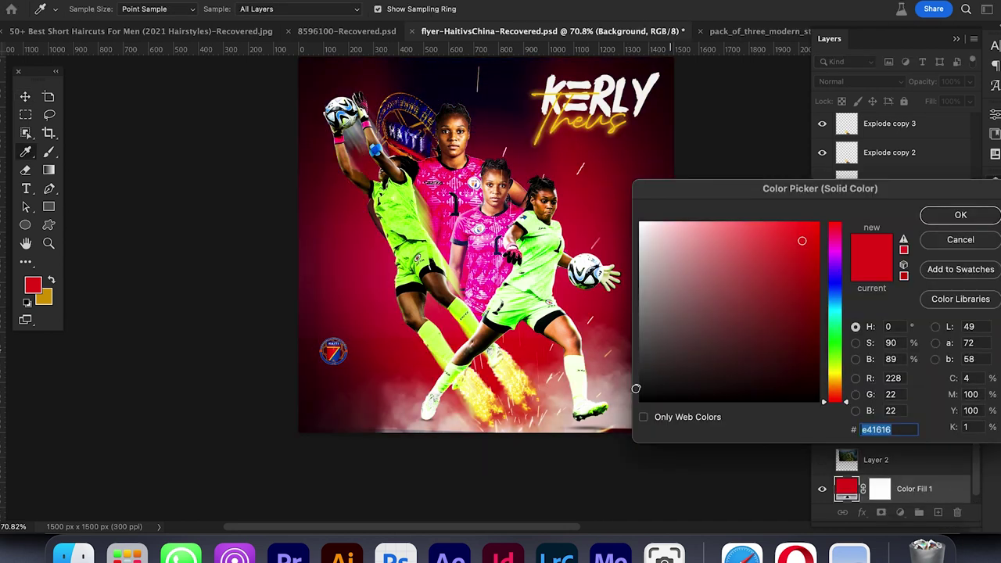
click(637, 389)
click(340, 354)
key(Return)
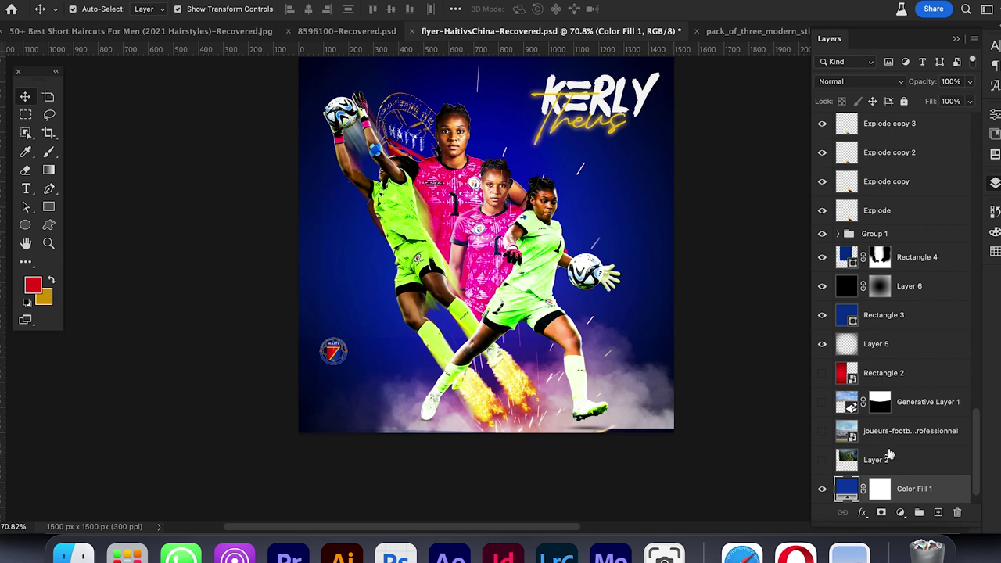
Step: Hide the blue fill, show the stadium photo again, and scale the photo down from its left side
click(821, 488)
click(821, 431)
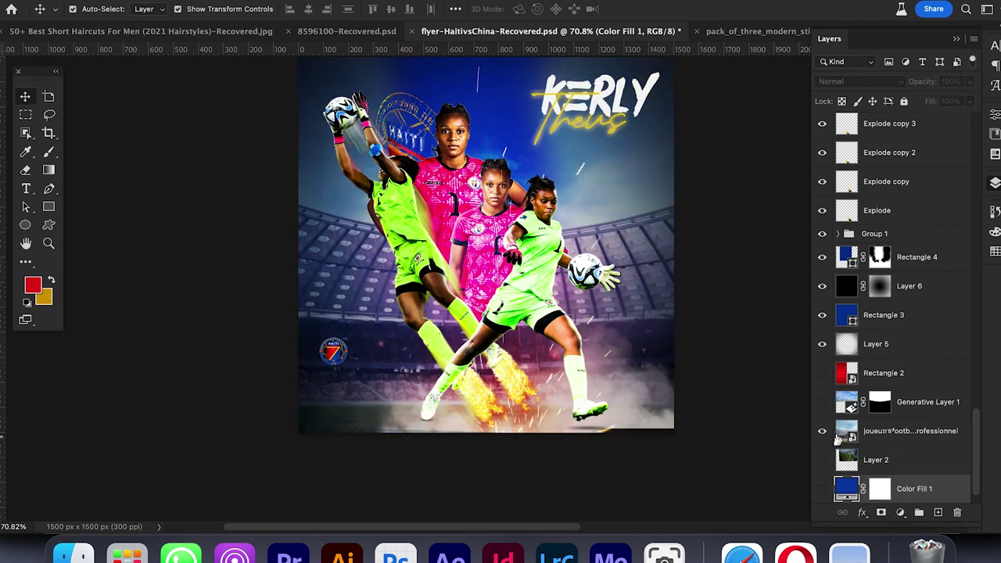
click(842, 434)
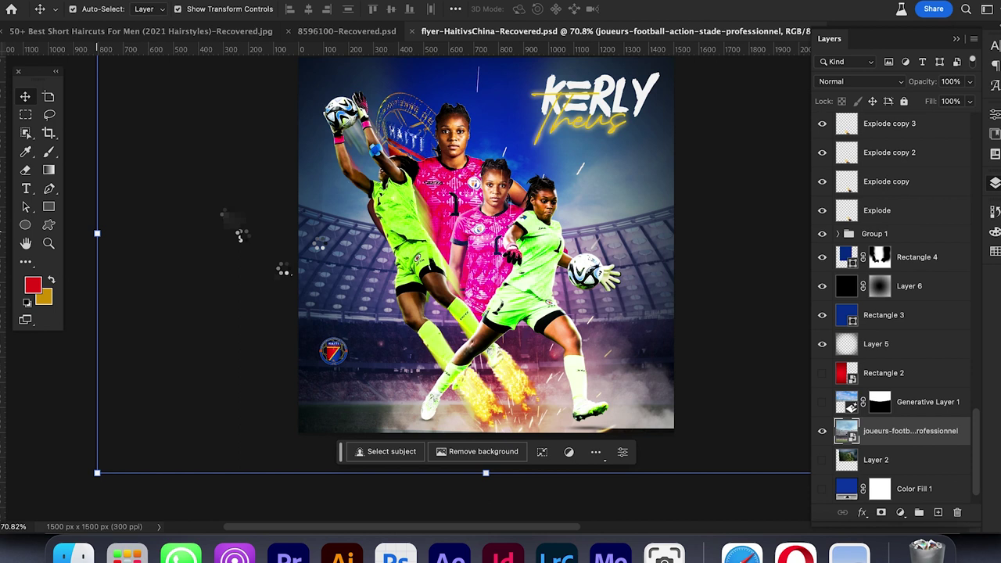
drag(97, 233, 240, 233)
key(Return)
Step: Switch to Finder and try to bring the Professional Baseball arena photo from Downloads into the flyer
click(73, 552)
click(320, 219)
scroll(615, 286, down, 3)
scroll(615, 285, down, 15)
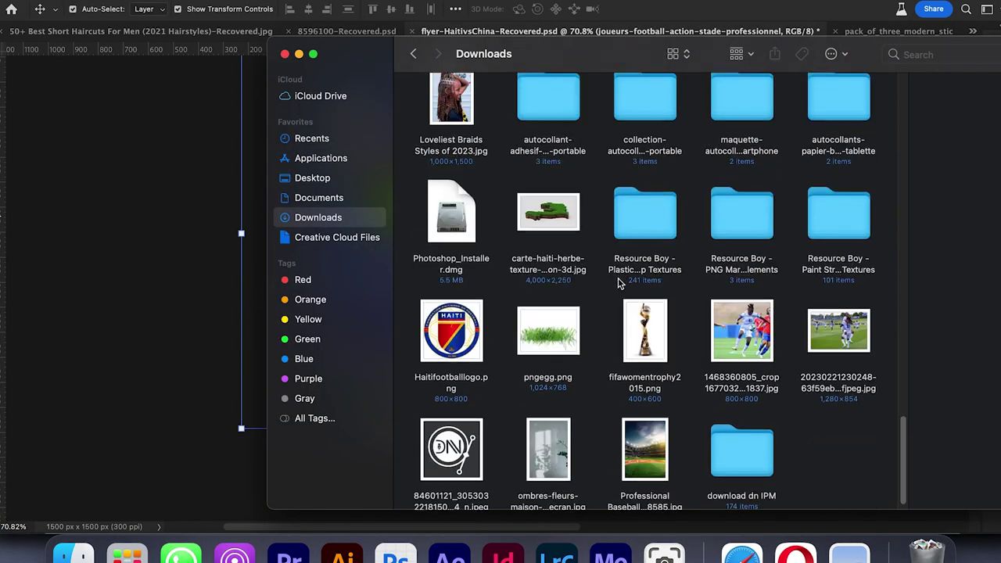
drag(655, 431, 200, 336)
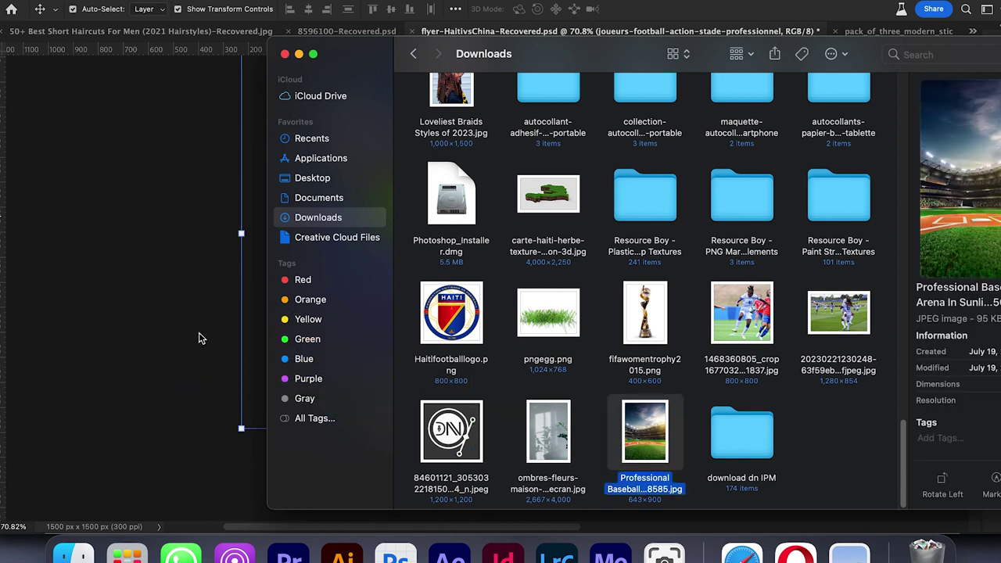
Step: Show the Generative Layer 1 sky above the stadium again
click(821, 402)
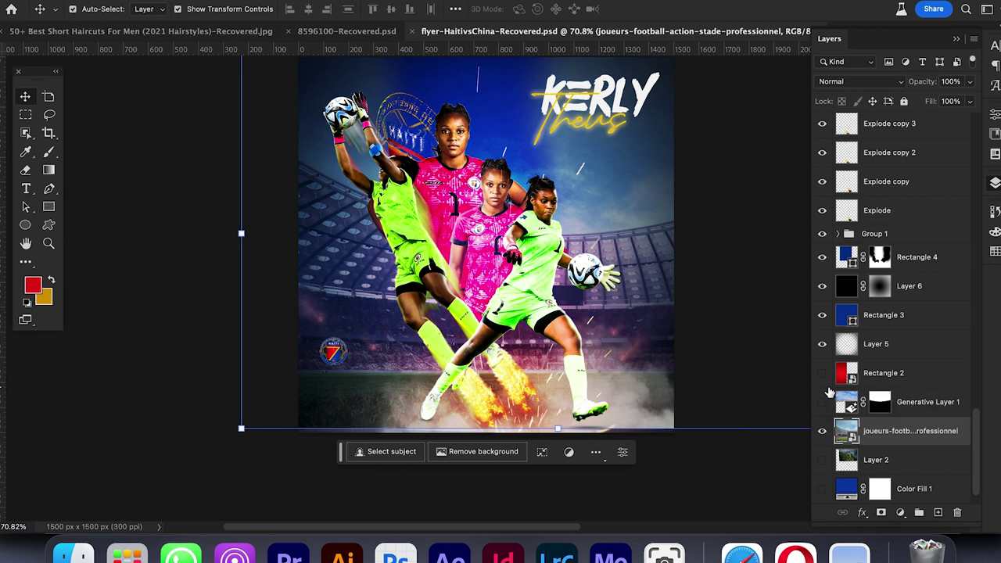
click(821, 402)
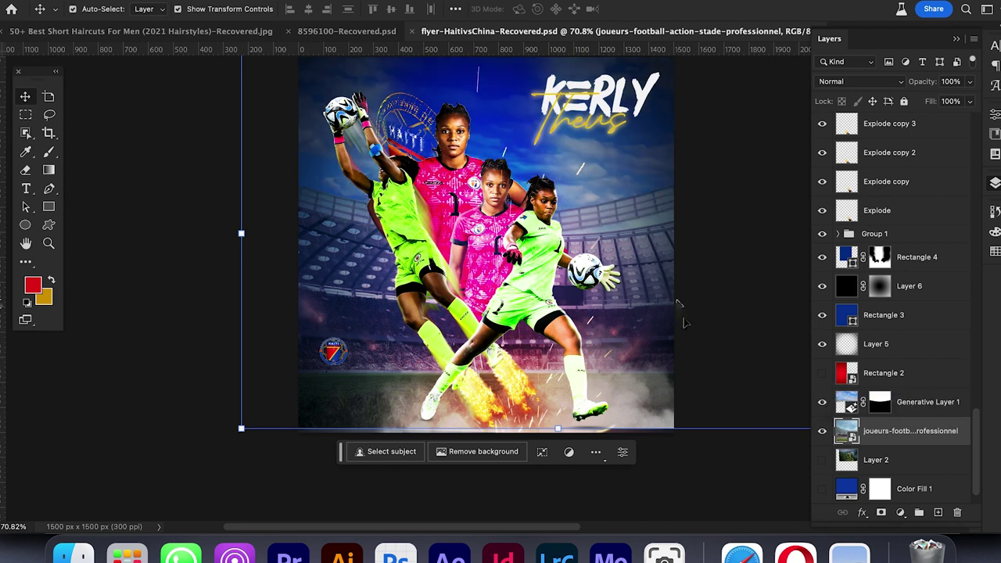
Step: Check the Generative Layer 1 sky hidden and shown, and brush black on its layer mask around the stadium roof
click(822, 402)
click(821, 402)
click(822, 402)
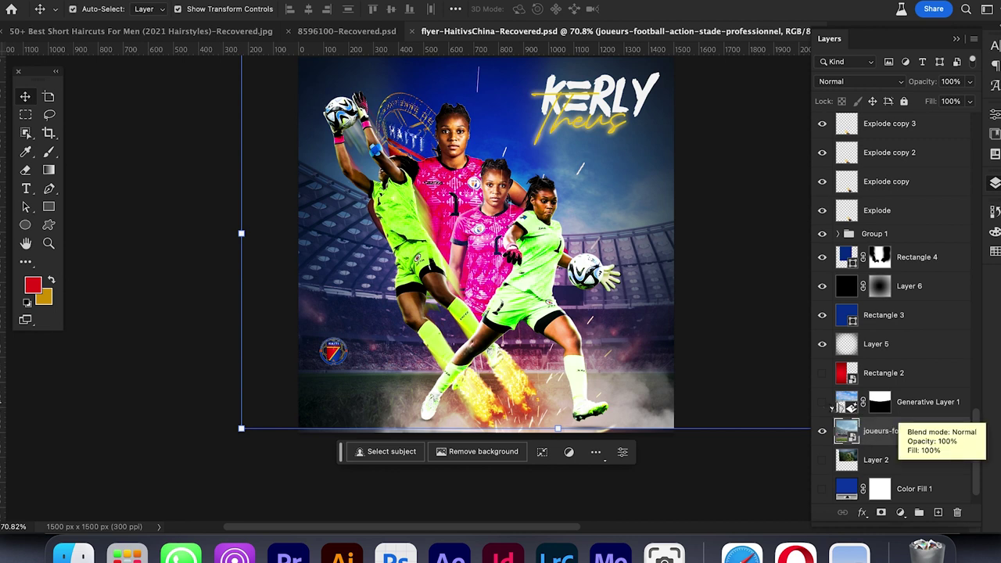
click(821, 402)
click(879, 402)
key(b)
right_click(456, 241)
click(314, 203)
mouse_move(568, 215)
mouse_down()
mouse_move(672, 199)
mouse_move(643, 221)
mouse_move(572, 213)
mouse_up()
Step: Enlarge the Generative Layer 1 sky so that it extends well beyond the flyer's right edge
key(super+t)
drag(701, 244, 791, 282)
key(Return)
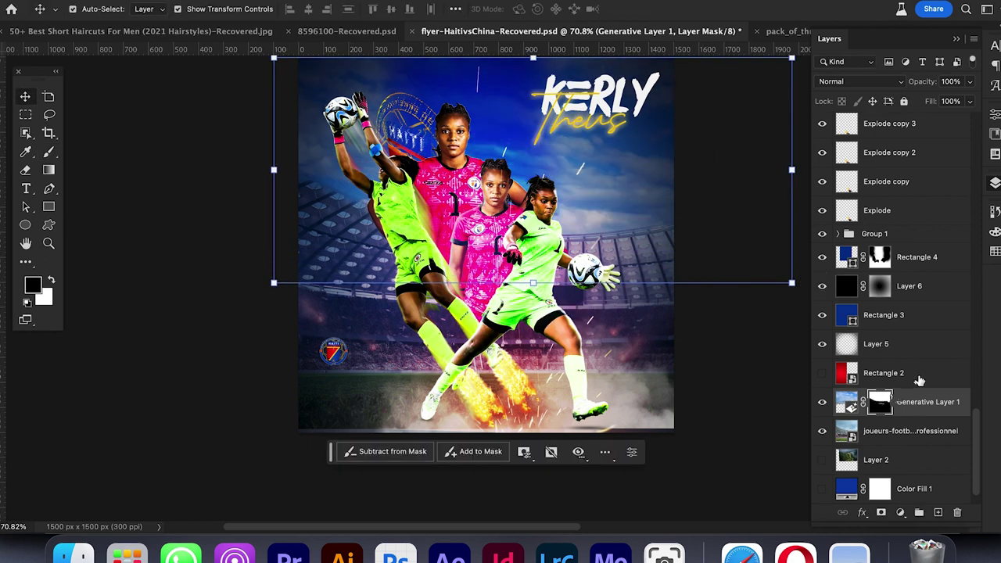
key(b)
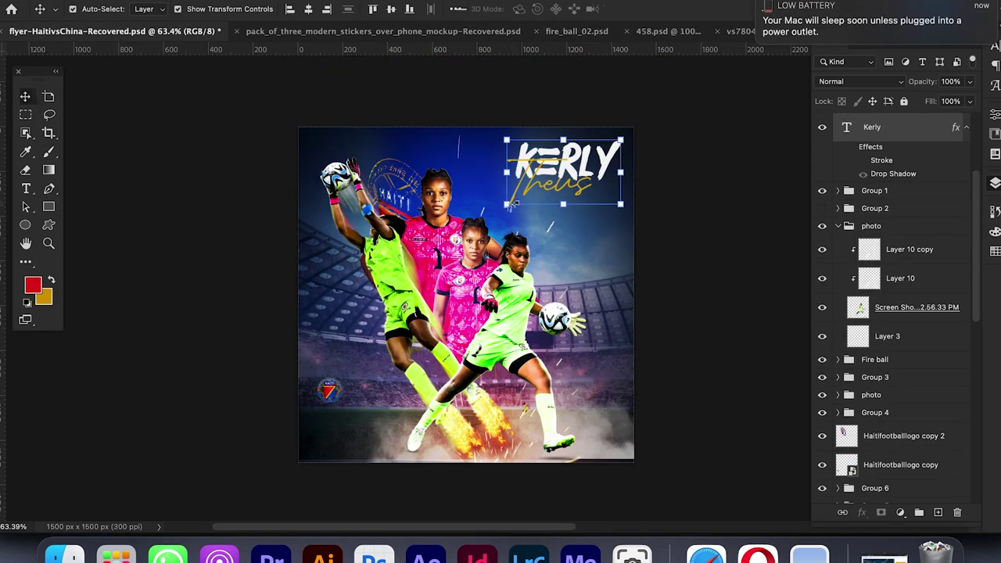
Step: Nudge the player-name title slightly down and move the small Haiti logo straight down about 81 px
drag(548, 179, 552, 192)
key(Return)
key(super+1)
scroll(741, 146, down, 3)
drag(240, 384, 240, 413)
scroll(444, 344, up, 1)
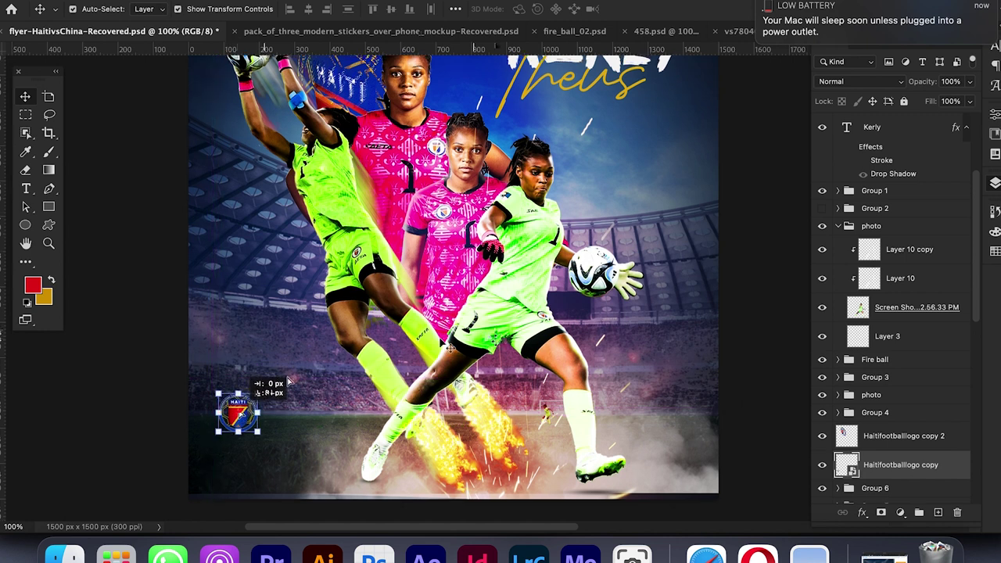
scroll(493, 338, down, 5)
scroll(493, 338, up, 2)
click(724, 243)
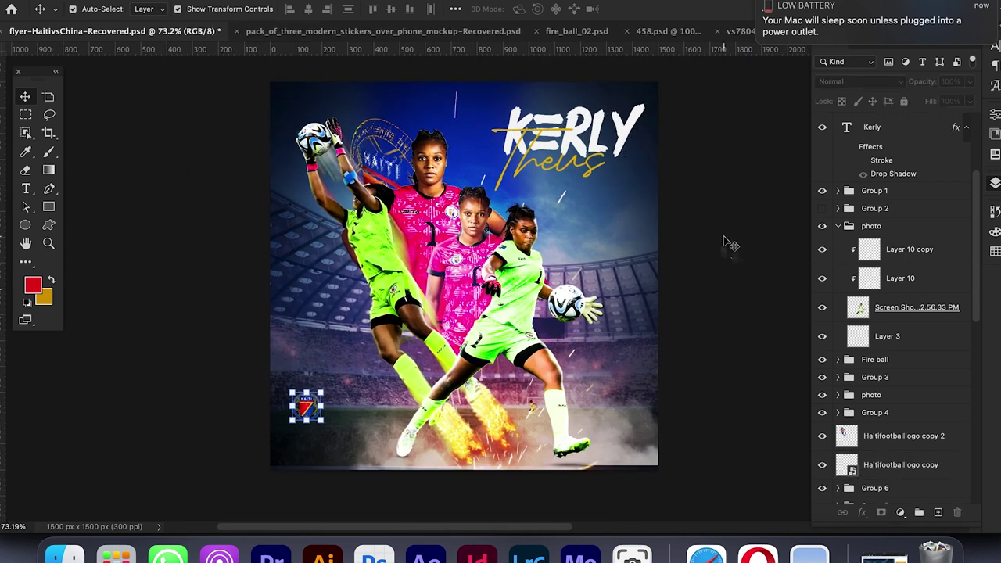
Step: Add a new layer above Rectangle 4 and draw a red-to-transparent gradient from the flyer's right edge toward the center
scroll(899, 352, down, 5)
click(899, 403)
click(937, 512)
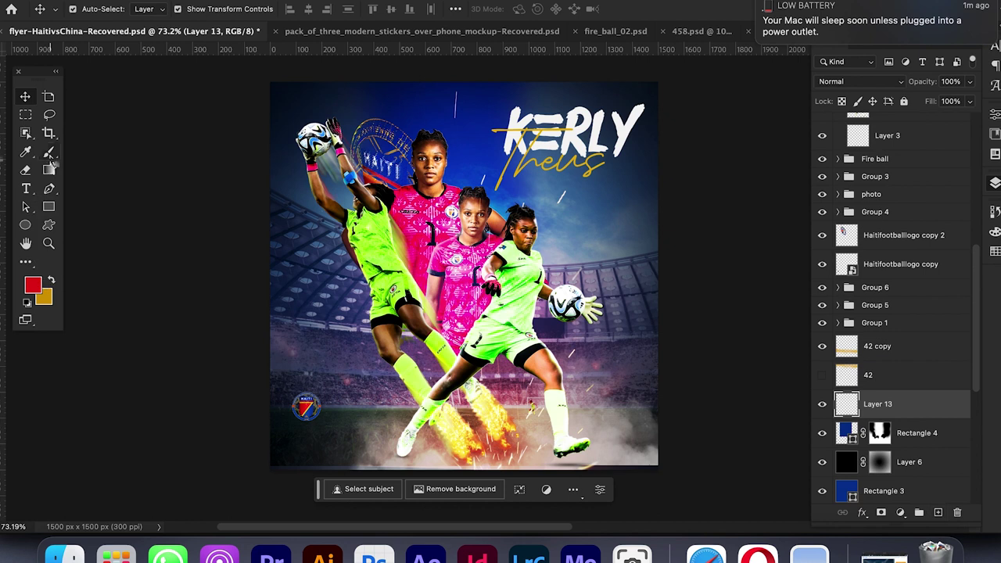
click(50, 168)
click(142, 10)
click(202, 11)
click(128, 37)
click(155, 57)
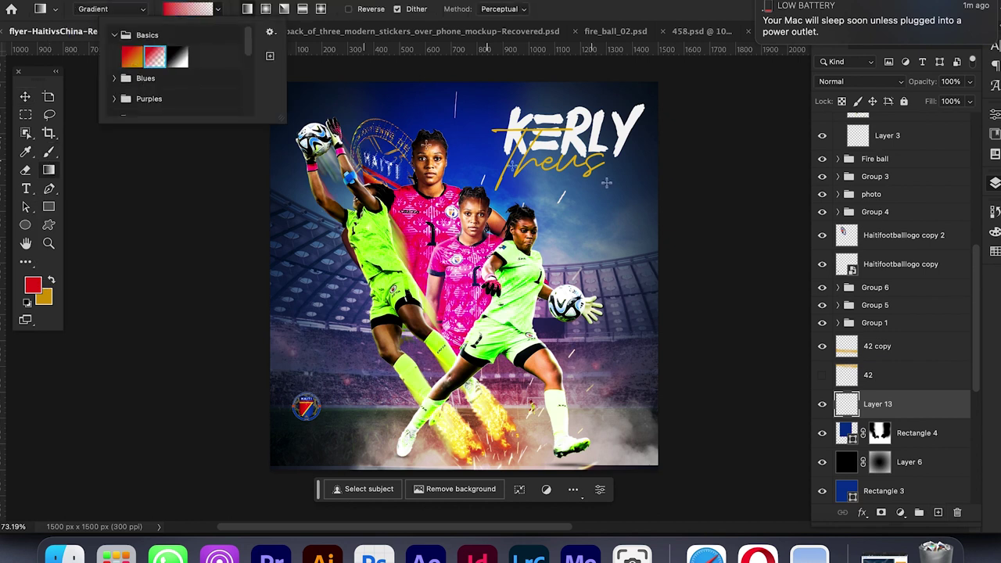
drag(675, 195, 403, 246)
Step: Set the red gradient fill to Soft Light and change it to a radial gradient
click(897, 83)
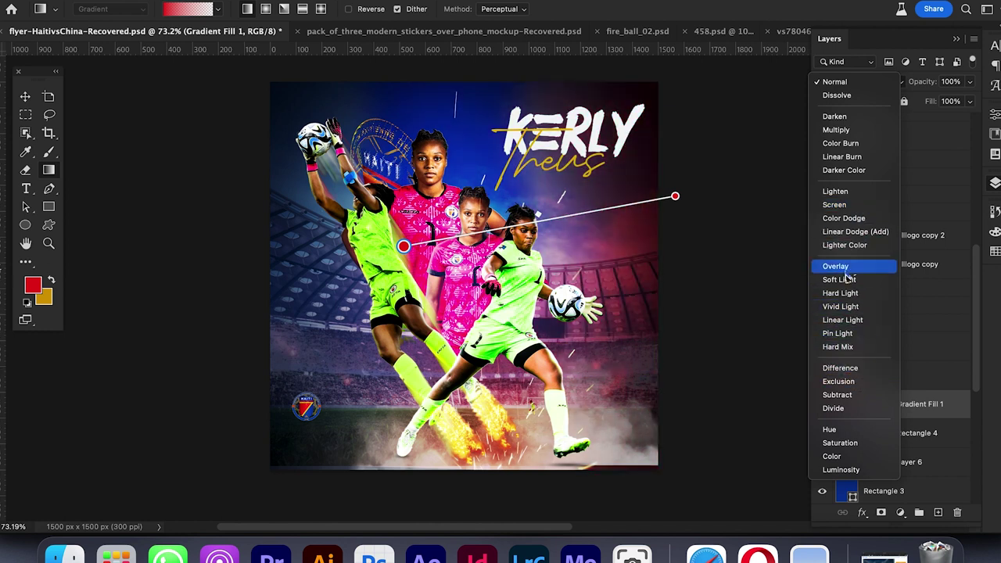
click(840, 279)
click(266, 10)
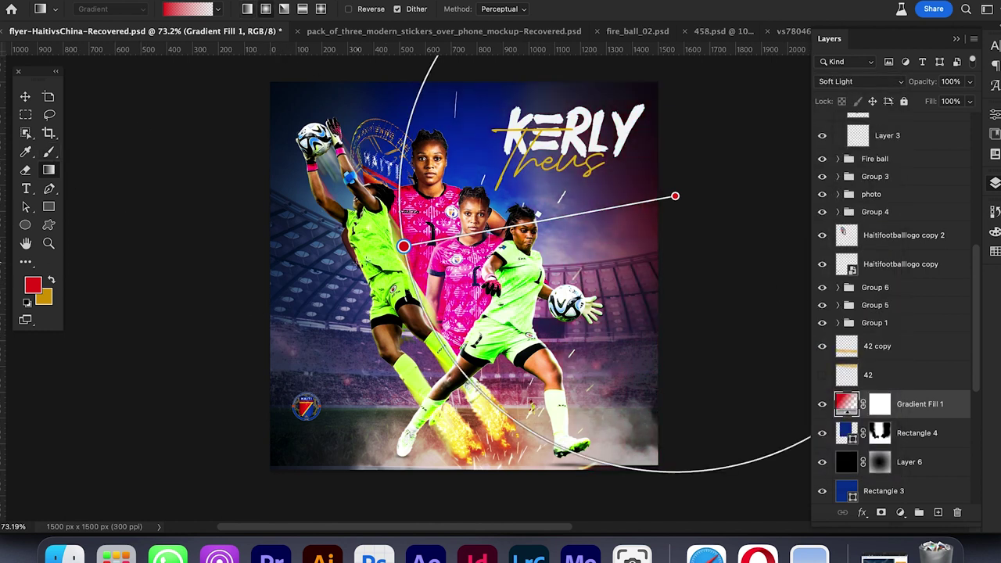
key(v)
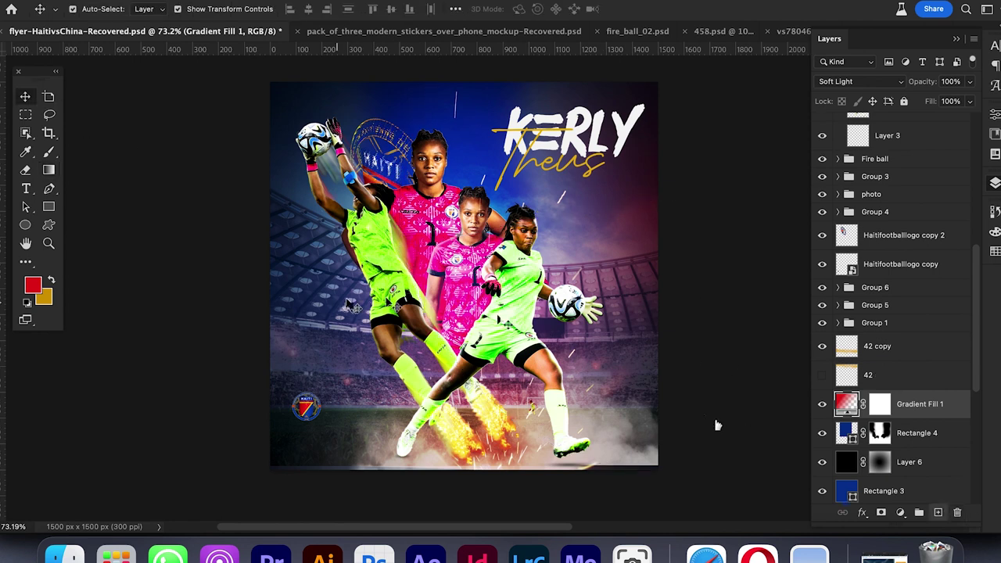
Step: Add a second radial red gradient at the flyer's lower left, with Lighten blending and reduced opacity
key(super+shift+alt+n)
click(48, 170)
drag(318, 331, 504, 218)
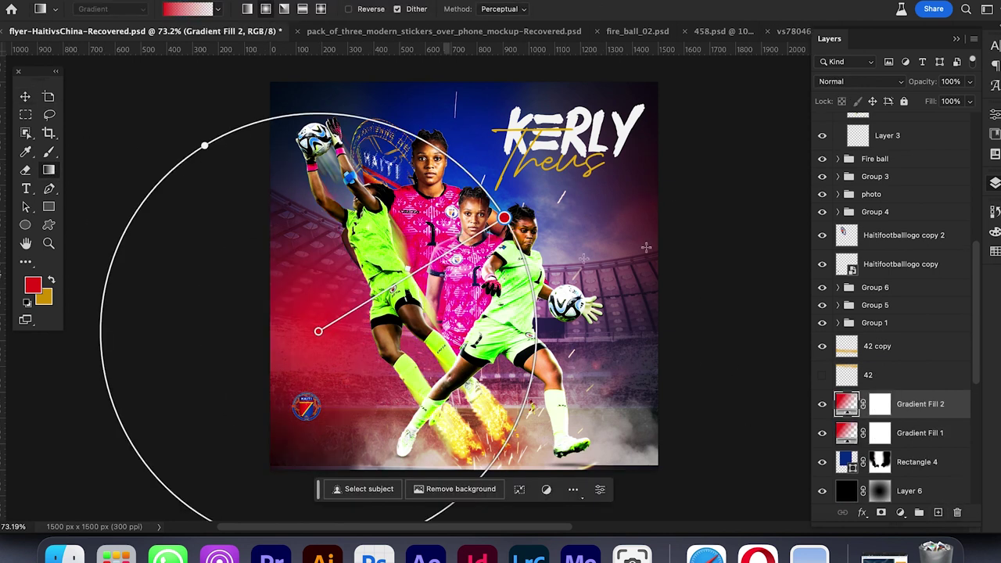
click(860, 81)
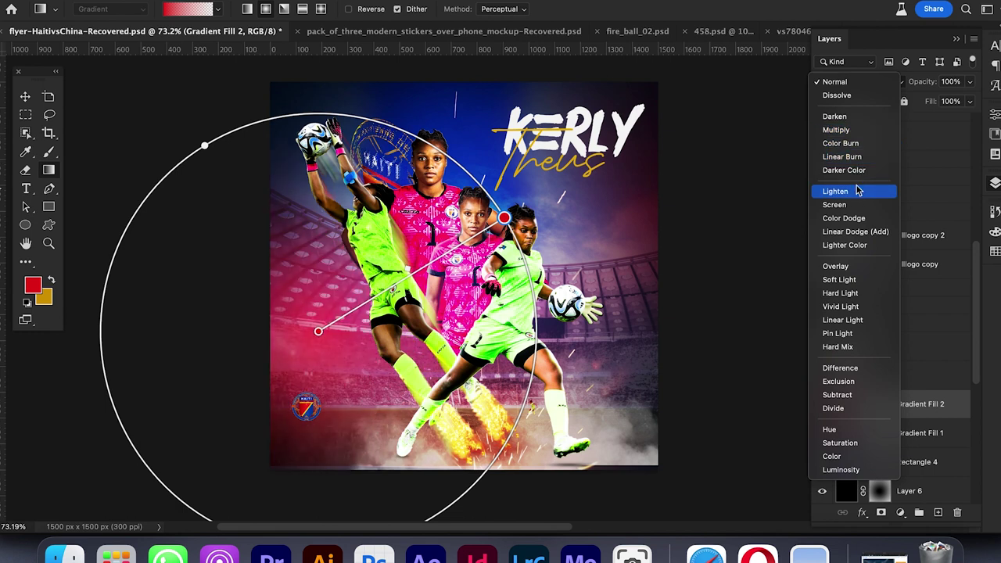
click(860, 191)
drag(970, 81, 933, 361)
Step: Add a new layer above the red gradients and try another red gradient from the flyer's lower-left corner
click(937, 511)
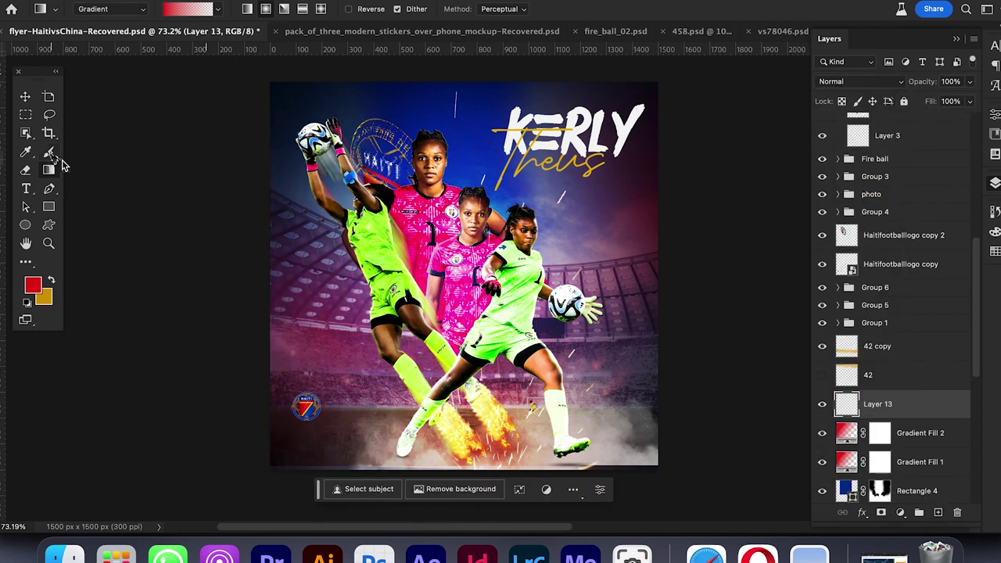
drag(259, 471, 454, 310)
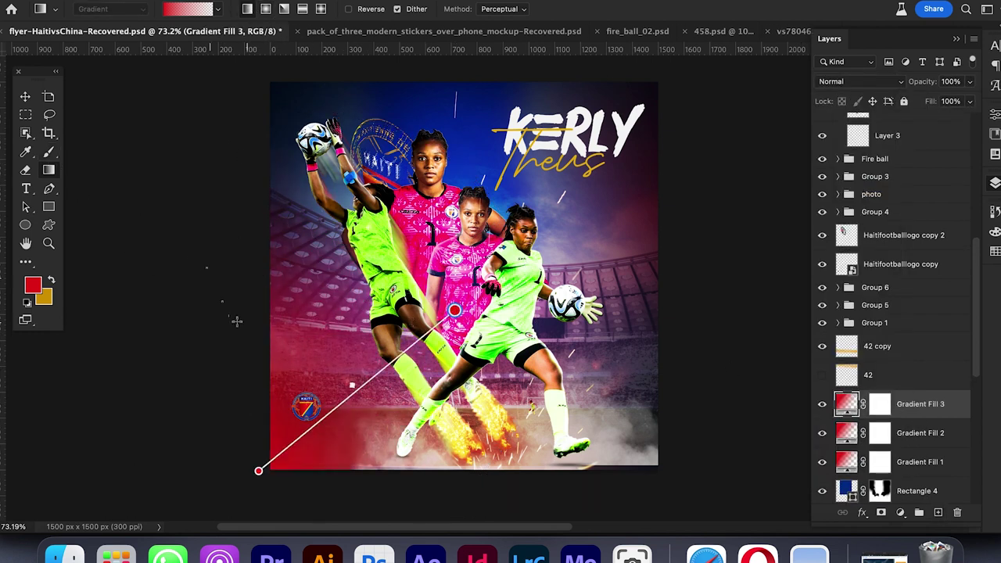
key(super+z)
Step: Set the background color to the blue 08359c sampled from the small Haiti logo
click(47, 298)
click(307, 420)
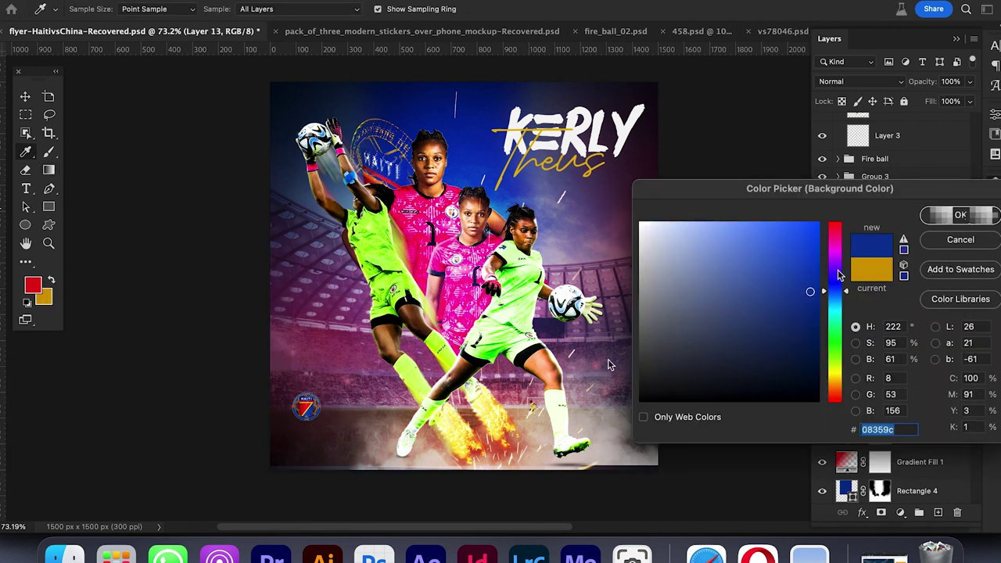
click(961, 215)
Step: Try gradients from the flyer's lower-left corner and make the sampled blue the foreground color
drag(266, 467, 434, 321)
key(super+z)
key(x)
drag(273, 476, 475, 333)
click(22, 100)
key(super+z)
Step: Draw a blue-to-transparent gradient and reposition it so that it covers the flyer's right side
key(g)
click(218, 10)
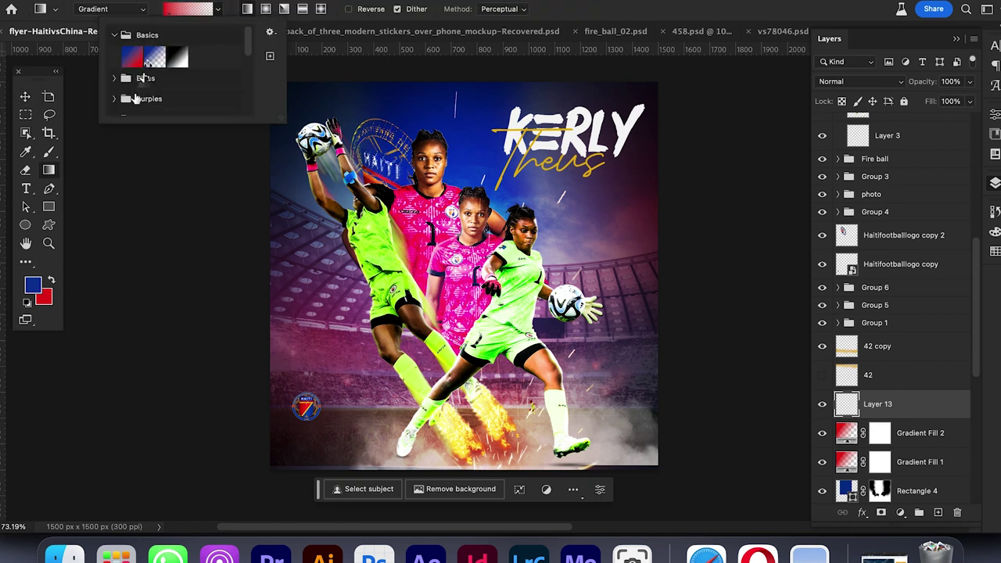
drag(276, 469, 417, 310)
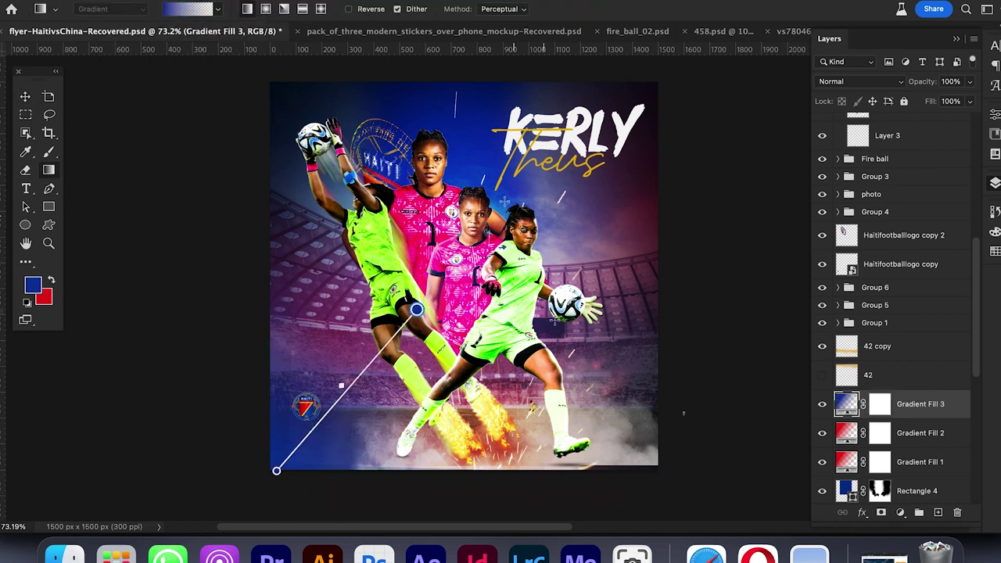
drag(321, 277, 705, 406)
click(25, 95)
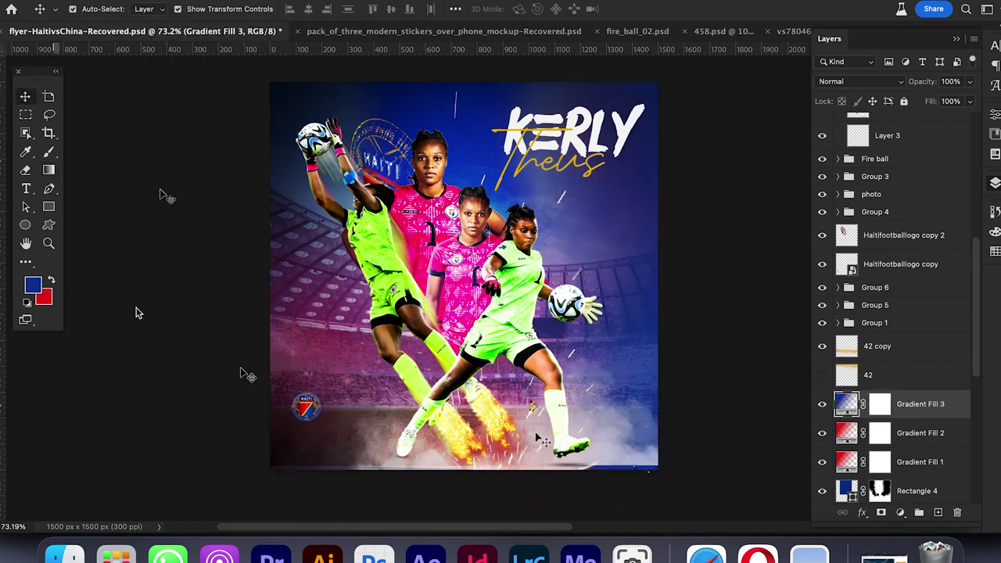
Step: Shift the smoke at the flyer's lower right slightly down over the bottom edge
click(245, 373)
click(617, 459)
drag(617, 459, 614, 471)
click(316, 488)
Step: Delete the 42 copy layer and nudge the Cloud_1 copy smoke at the lower left slightly down
click(330, 387)
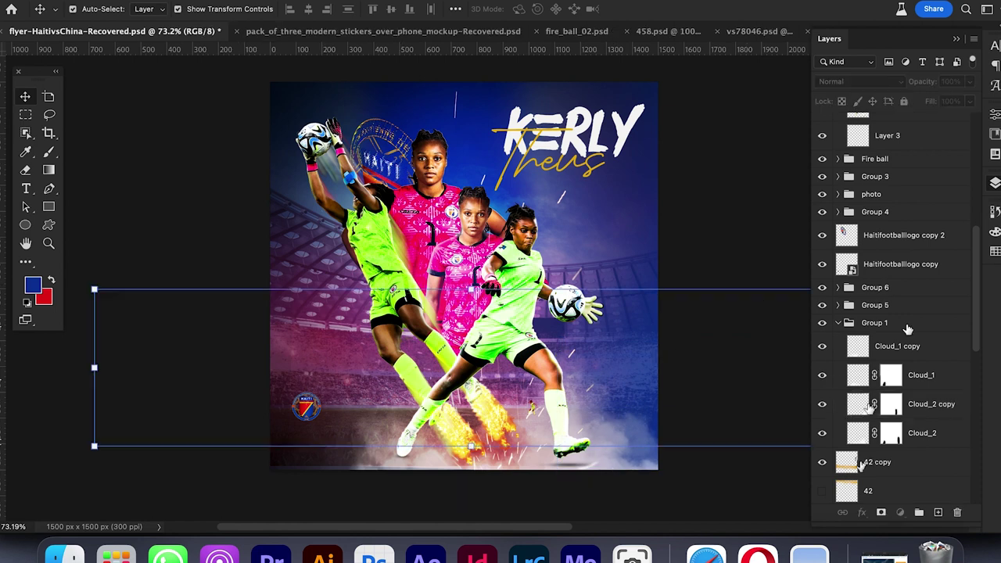
key(Delete)
click(736, 271)
click(323, 469)
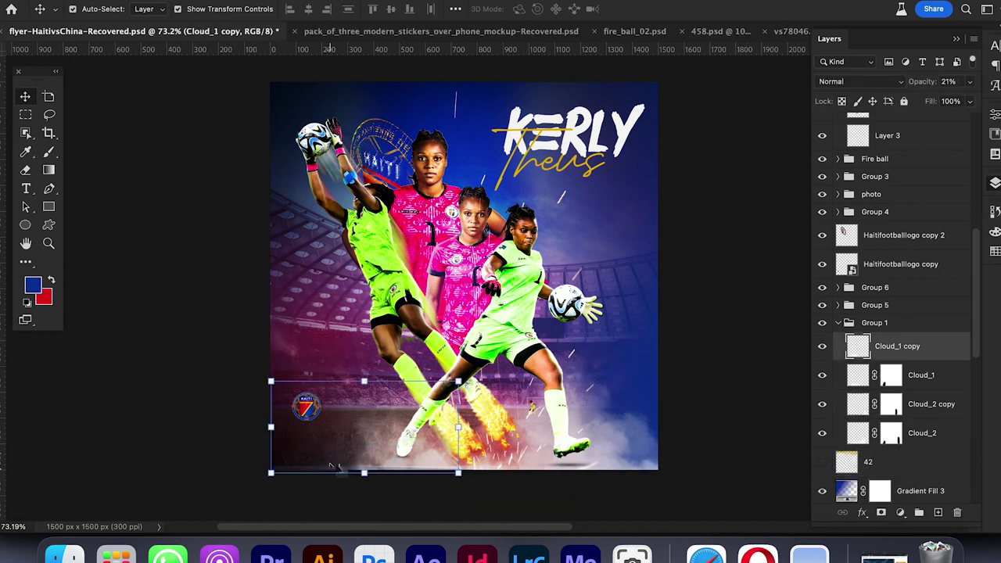
Step: Compare the flyer with Rectangle 3 and Layer 6 hidden and shown, decline the incoming call, and review the background layers
scroll(907, 351, down, 15)
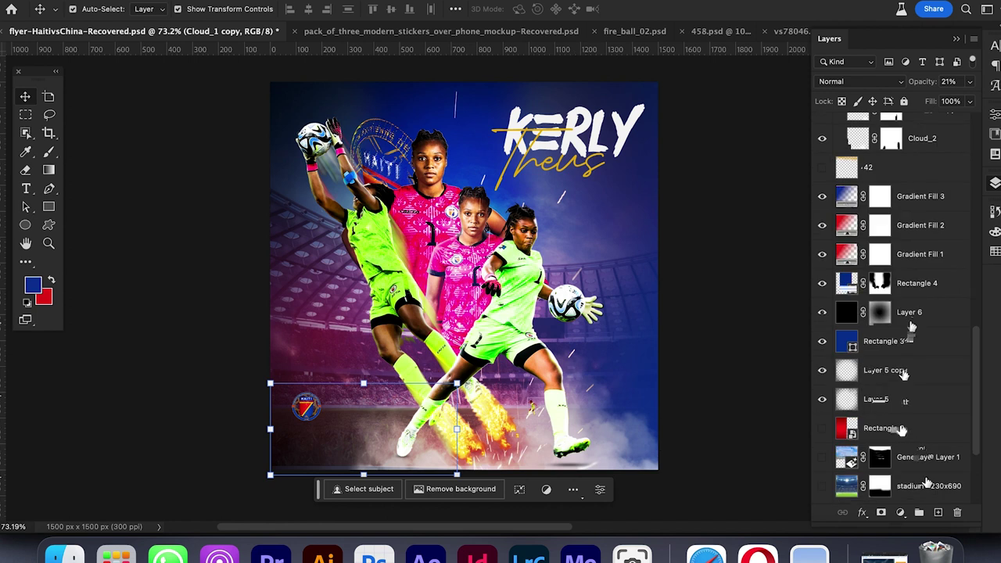
scroll(894, 273, up, 1)
click(860, 279)
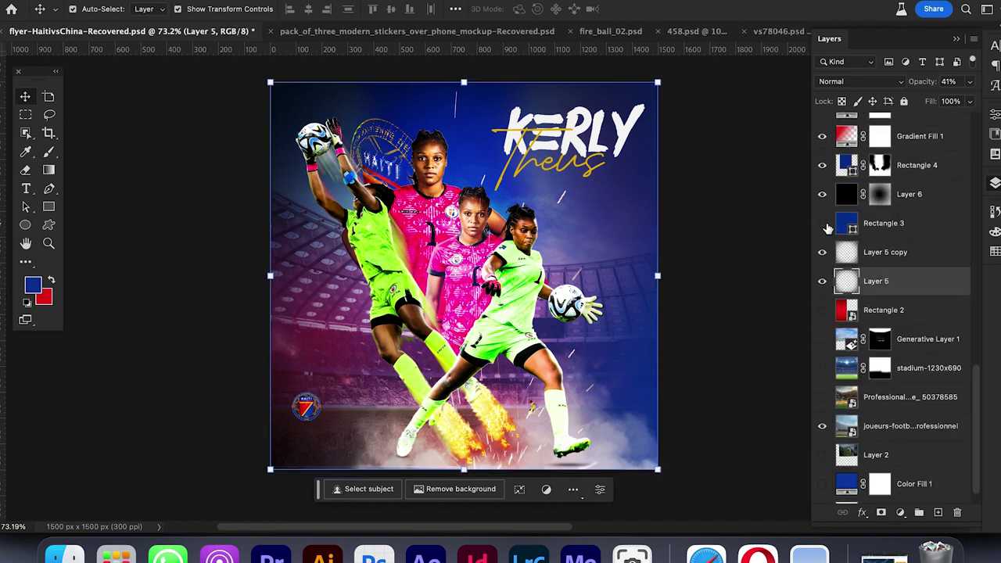
click(824, 224)
click(825, 225)
click(823, 195)
click(823, 195)
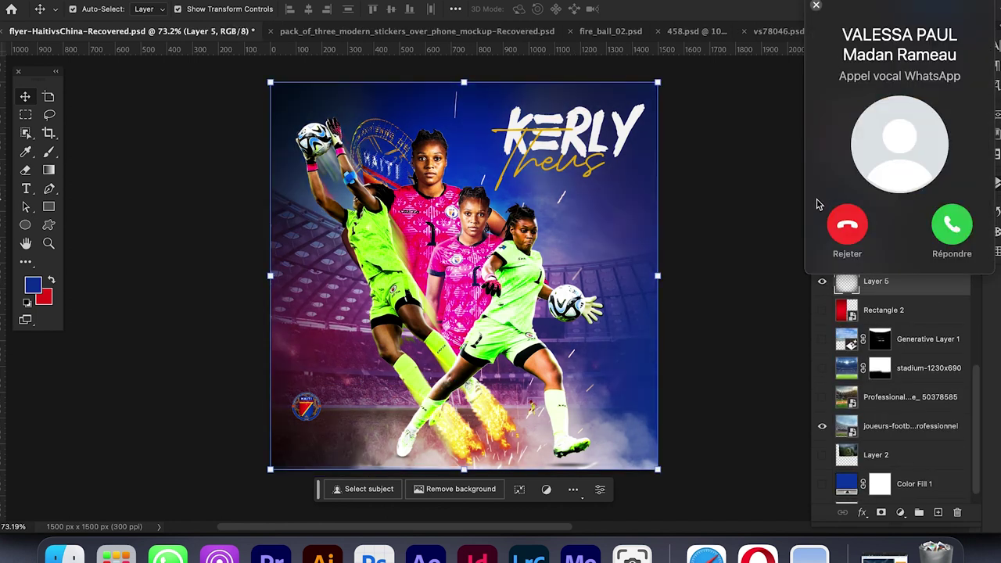
click(846, 225)
scroll(860, 215, up, 5)
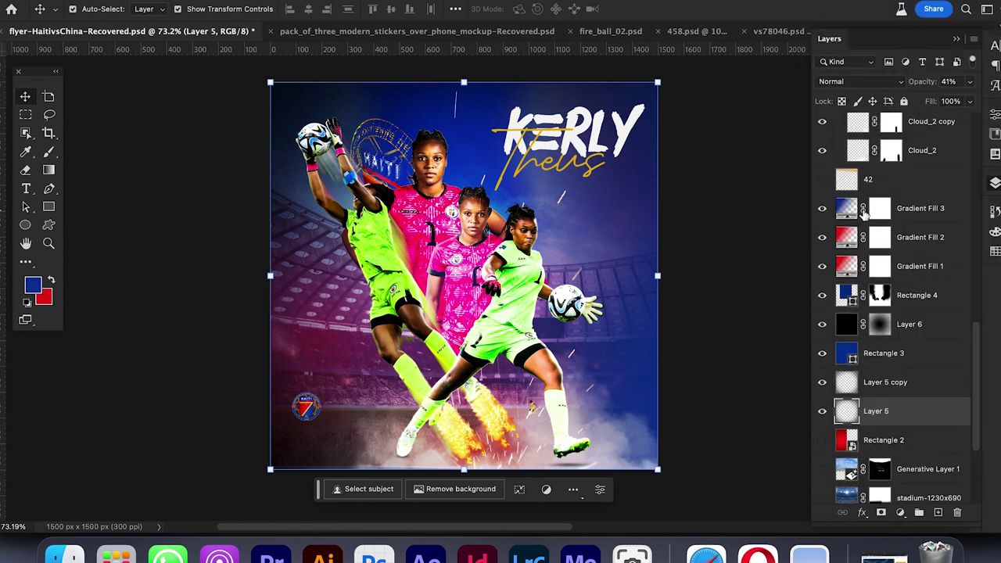
scroll(860, 235, down, 5)
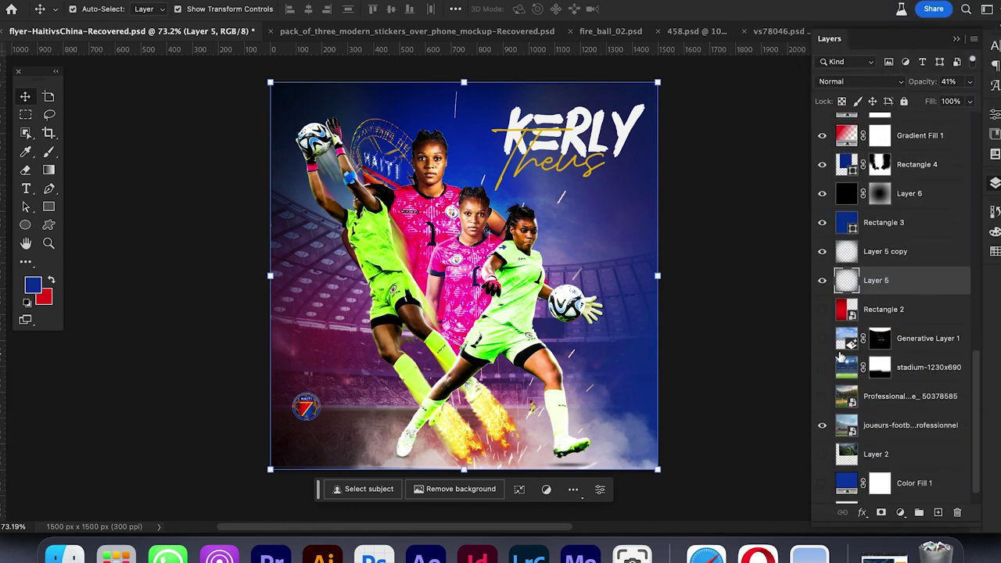
Step: Show Generative Layer 1 again and paint its layer mask with a soft black brush of size 188
click(822, 338)
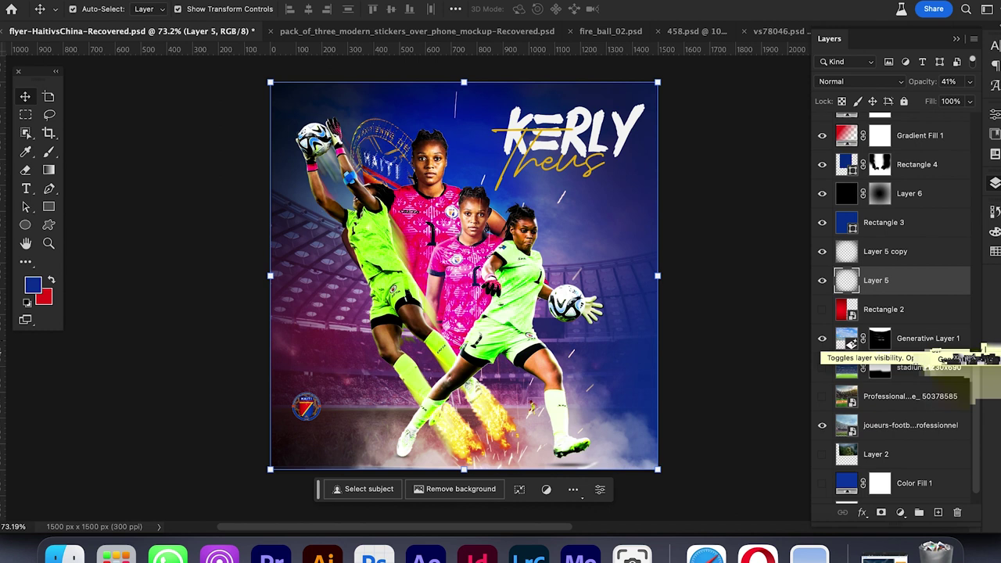
click(895, 338)
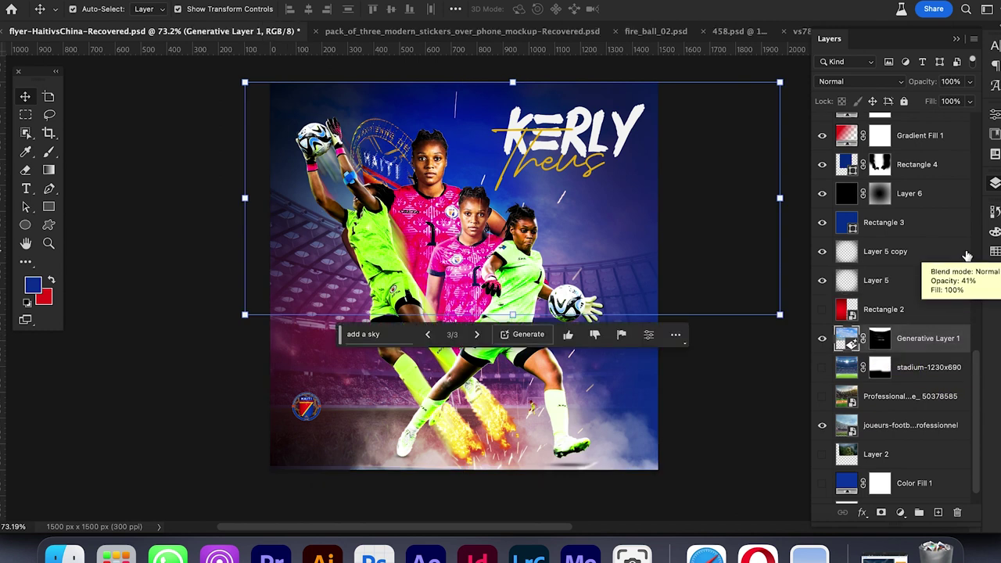
click(880, 341)
click(49, 151)
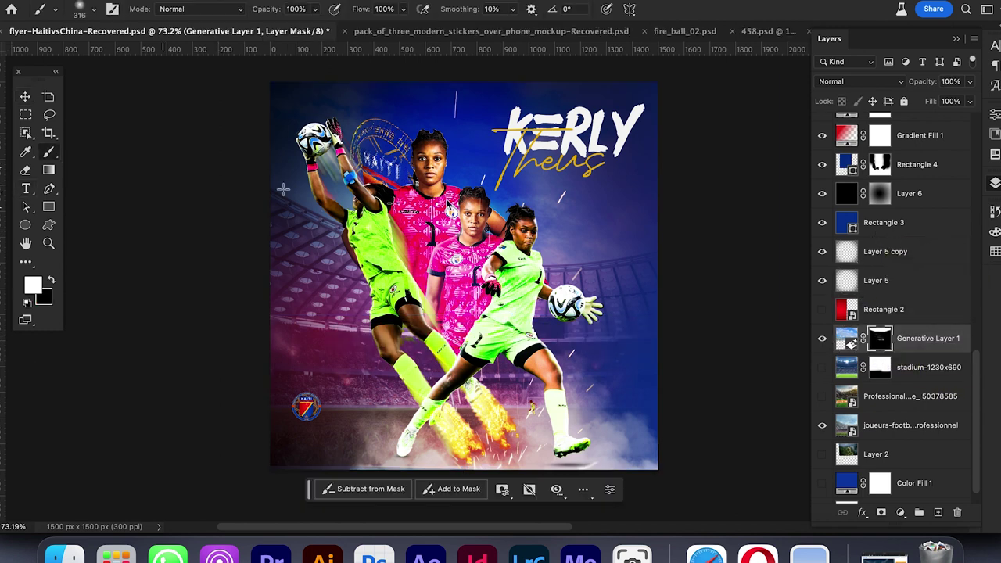
right_click(413, 190)
key(x)
double_click(510, 349)
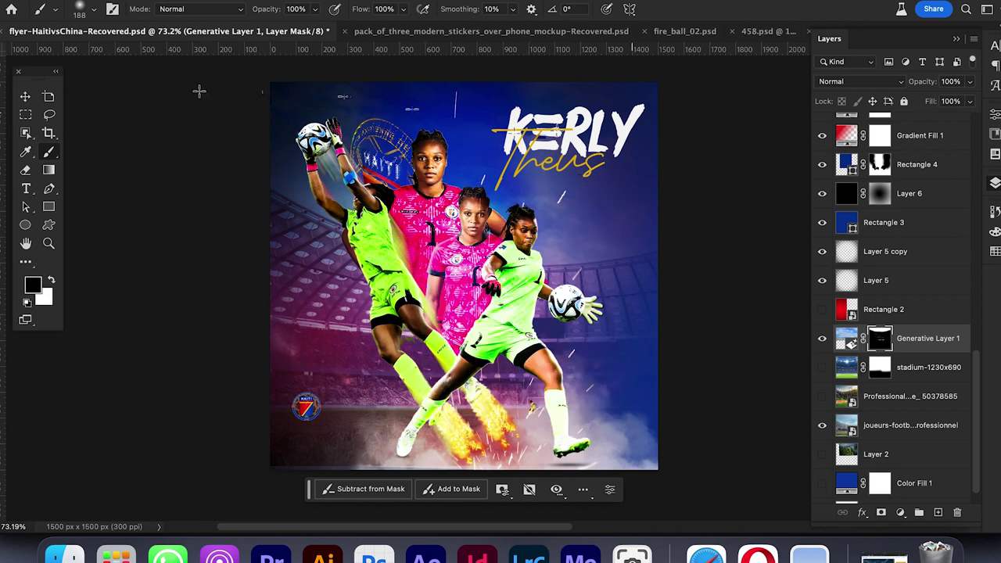
click(26, 97)
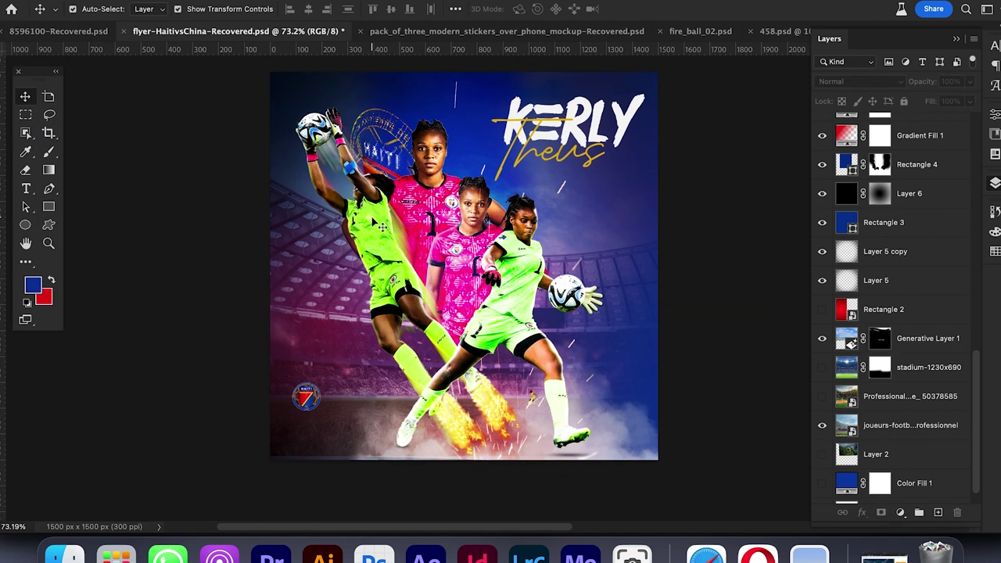
Step: Check the joueurs-football stadium photo hidden and shown, then scale it to 59.28% and reposition it behind the players
scroll(373, 224, up, 1)
scroll(940, 228, down, 1)
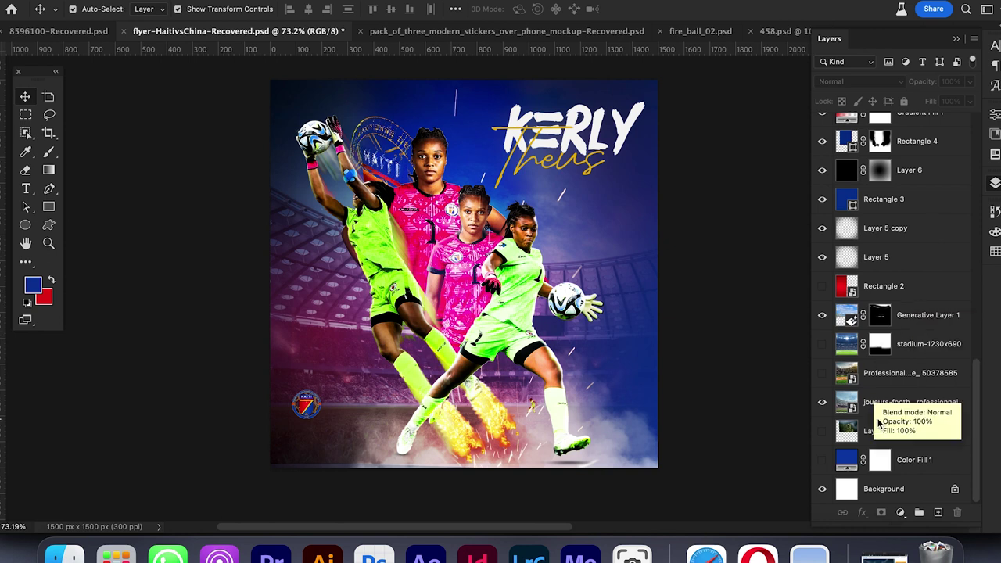
click(822, 406)
click(822, 406)
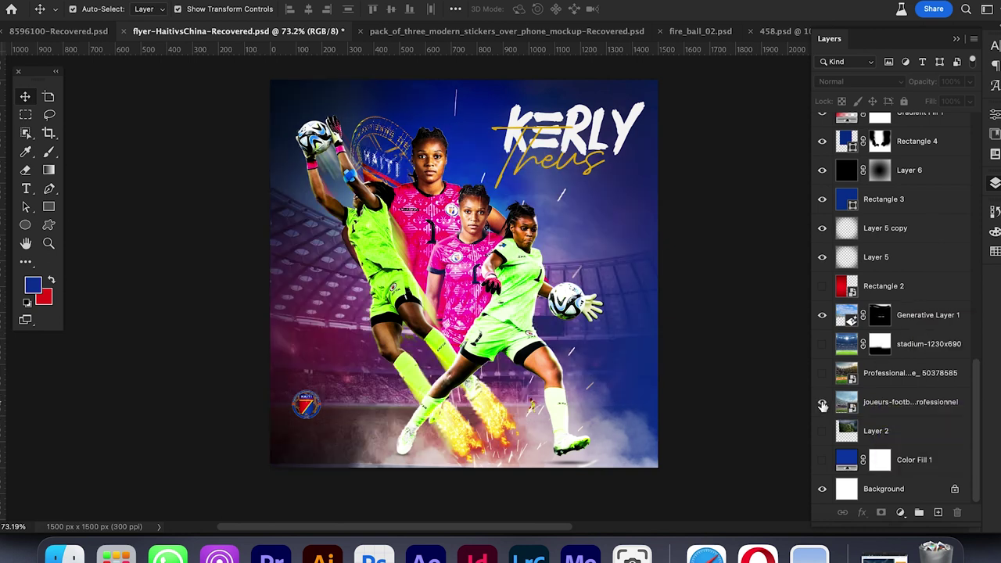
key(super+minus)
key(super+minus)
click(907, 405)
drag(522, 134, 529, 61)
drag(521, 427, 521, 511)
drag(561, 388, 576, 340)
drag(117, 207, 10, 205)
drag(471, 341, 487, 308)
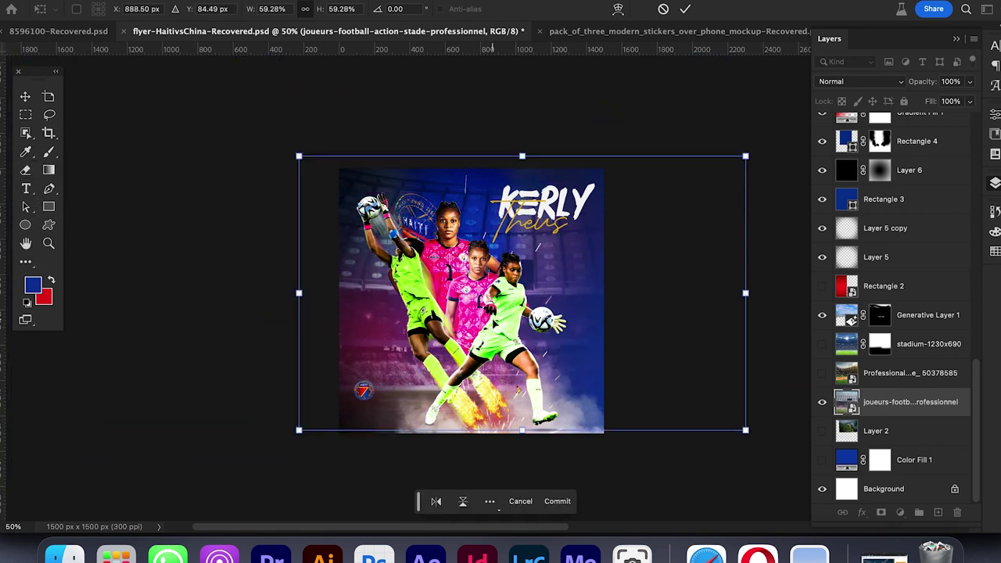
Step: Paint the upper part of Generative Layer 1's mask white with a soft brush of size 188 to reveal the sky
click(909, 319)
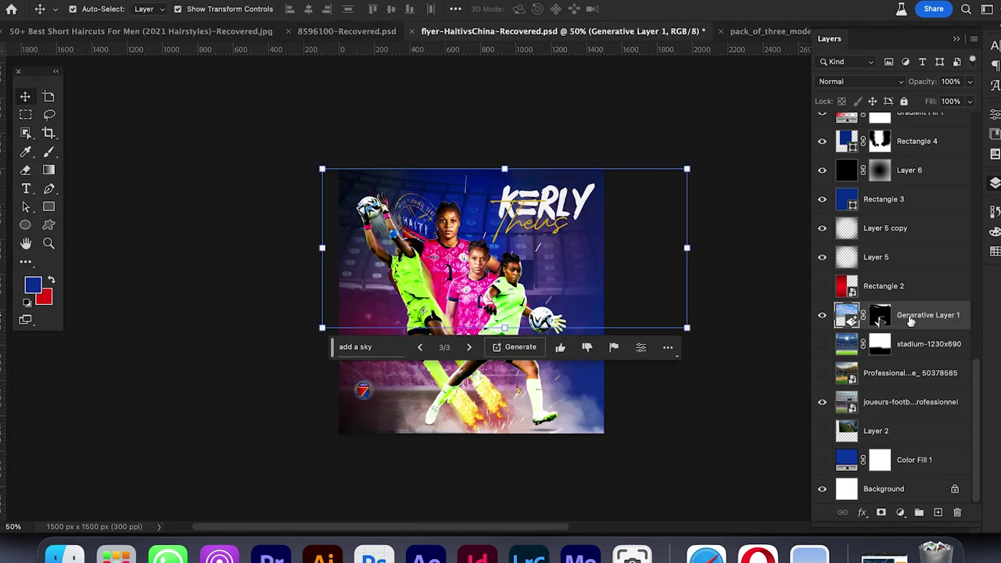
click(880, 315)
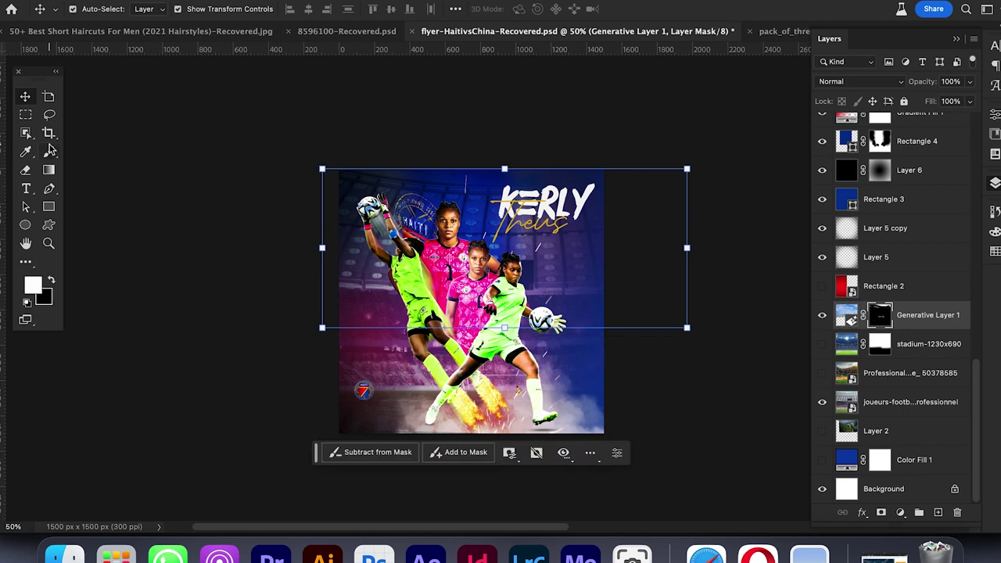
click(49, 151)
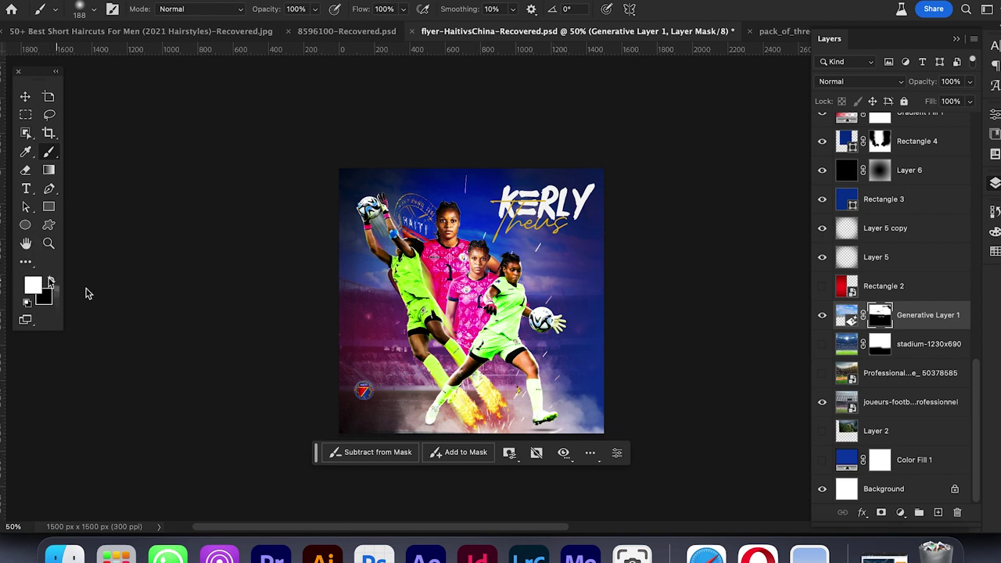
Step: Select the joueurs-football stadium photo, review the layer stack, and compare the flyer with the photo group hidden and shown
scroll(831, 288, up, 5)
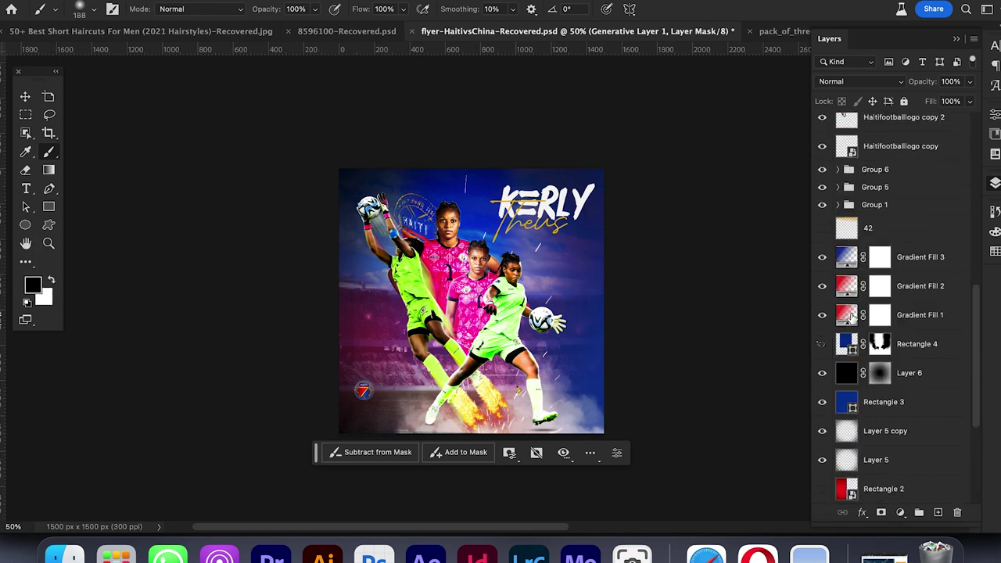
scroll(891, 352, down, 3)
click(891, 472)
key(v)
scroll(831, 453, down, 2)
scroll(840, 438, up, 3)
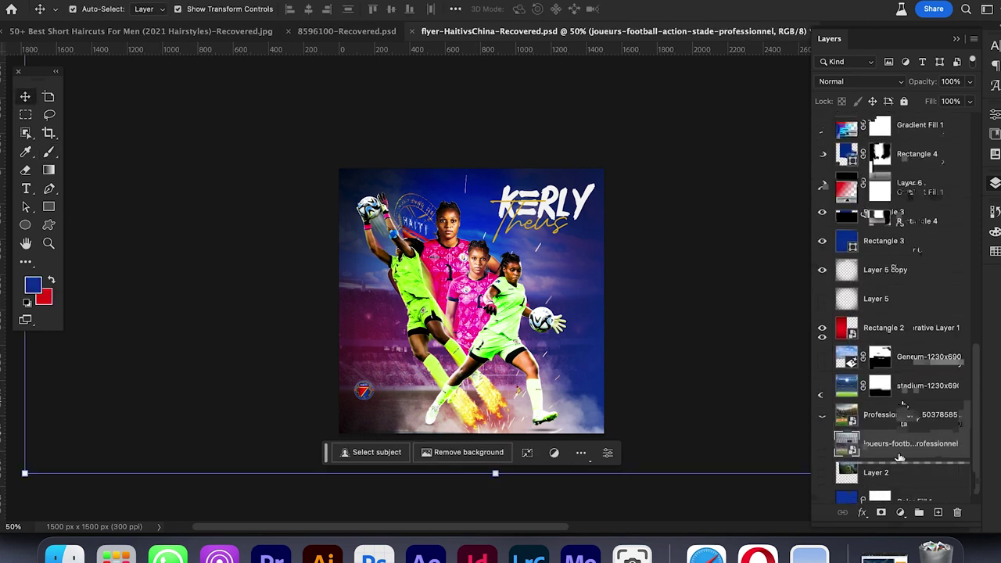
scroll(495, 302, up, 5)
scroll(495, 305, down, 1)
scroll(828, 258, up, 5)
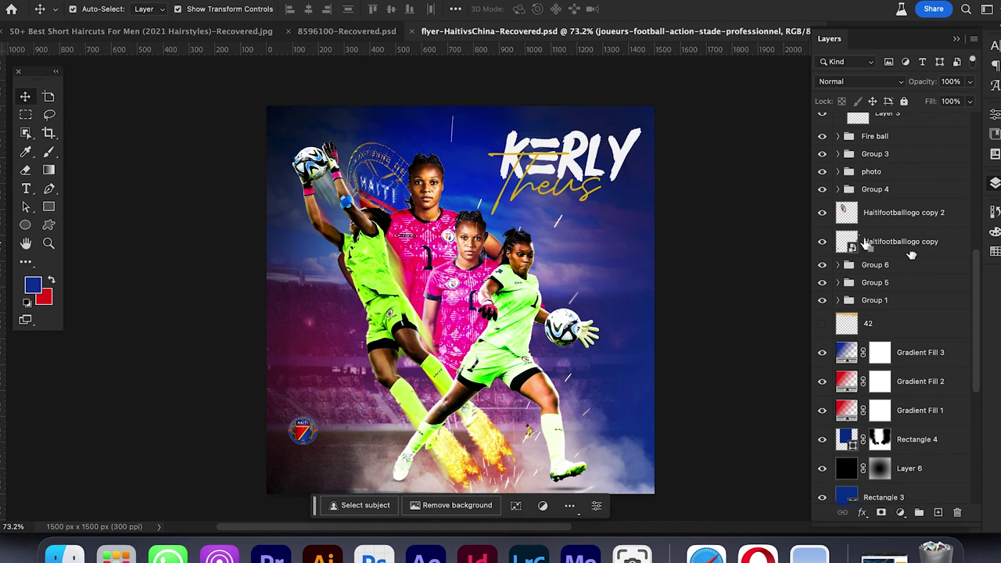
click(822, 208)
click(822, 208)
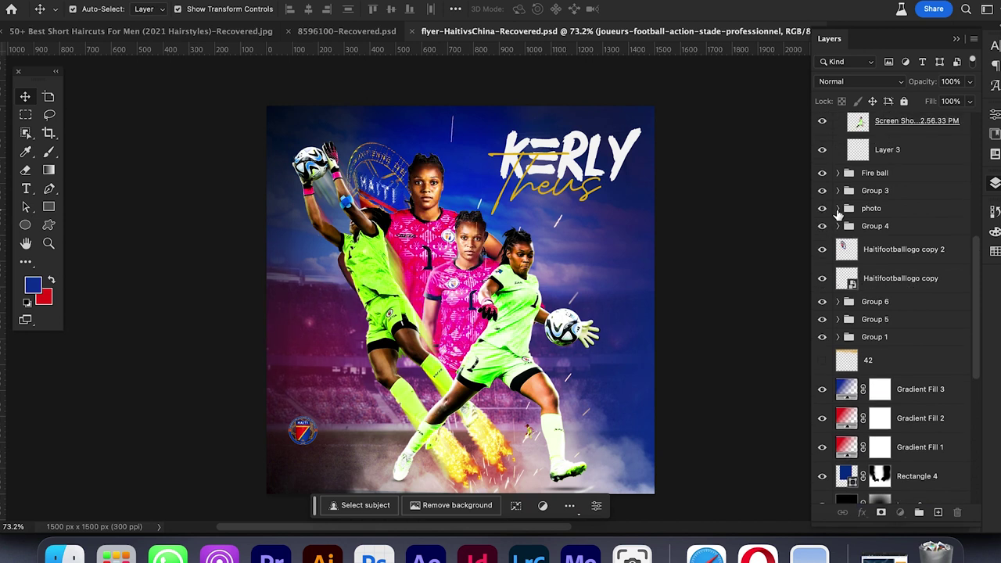
Step: Expand the photo group and select Layer 8, the clipped layer directly above haiti-goalie.jpg copy
click(837, 208)
scroll(899, 344, down, 3)
click(899, 345)
scroll(903, 349, up, 2)
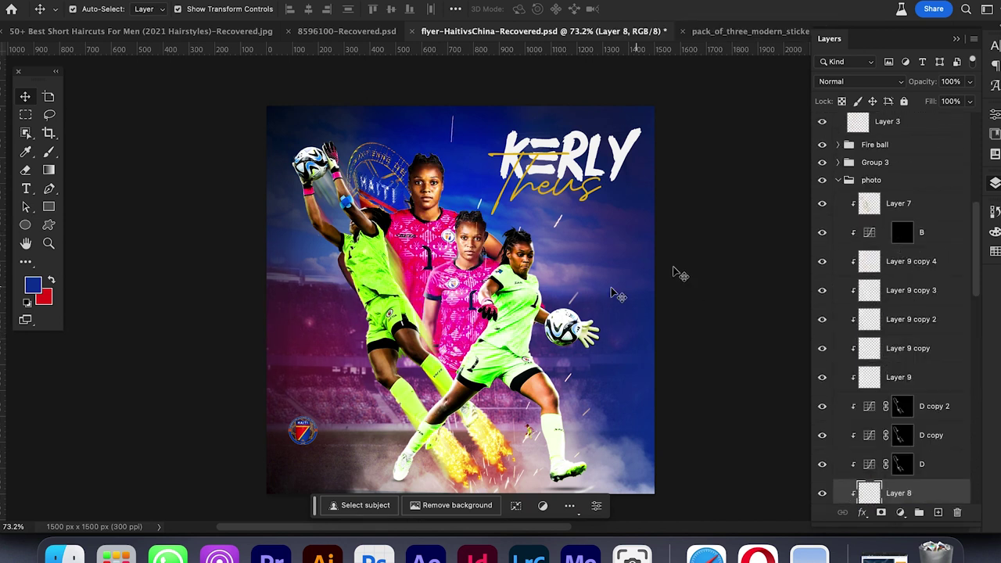
click(823, 183)
scroll(860, 313, down, 2)
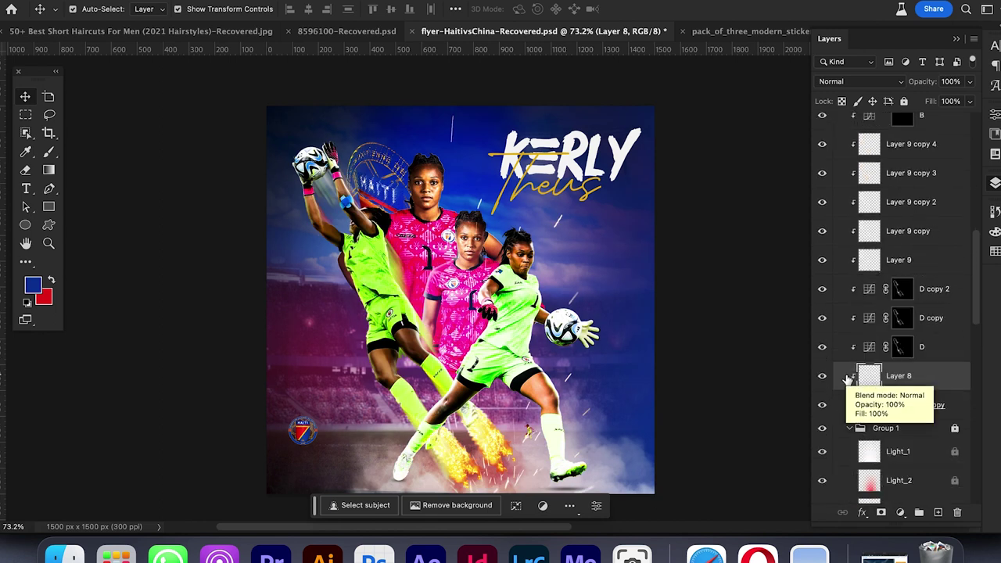
scroll(568, 338, down, 1)
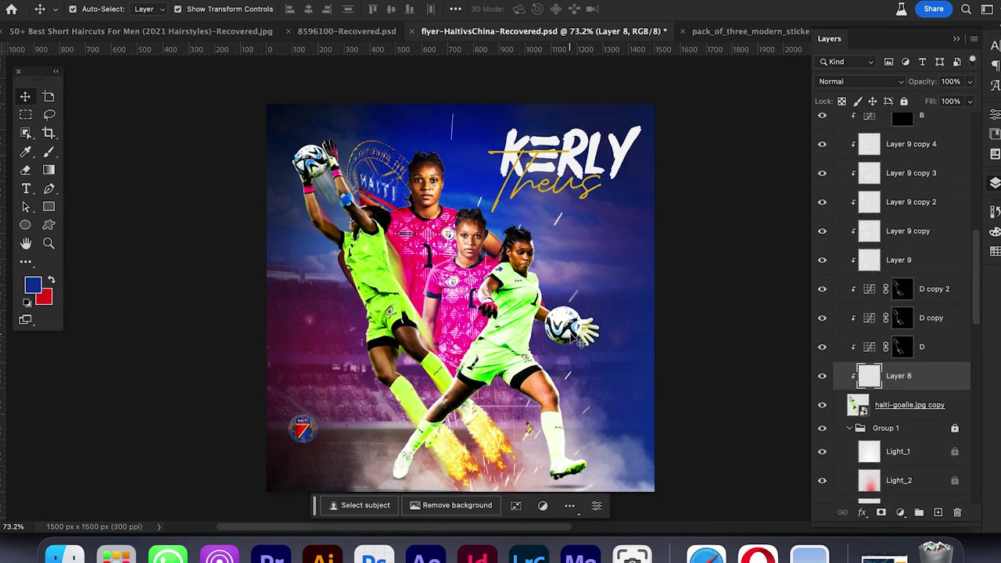